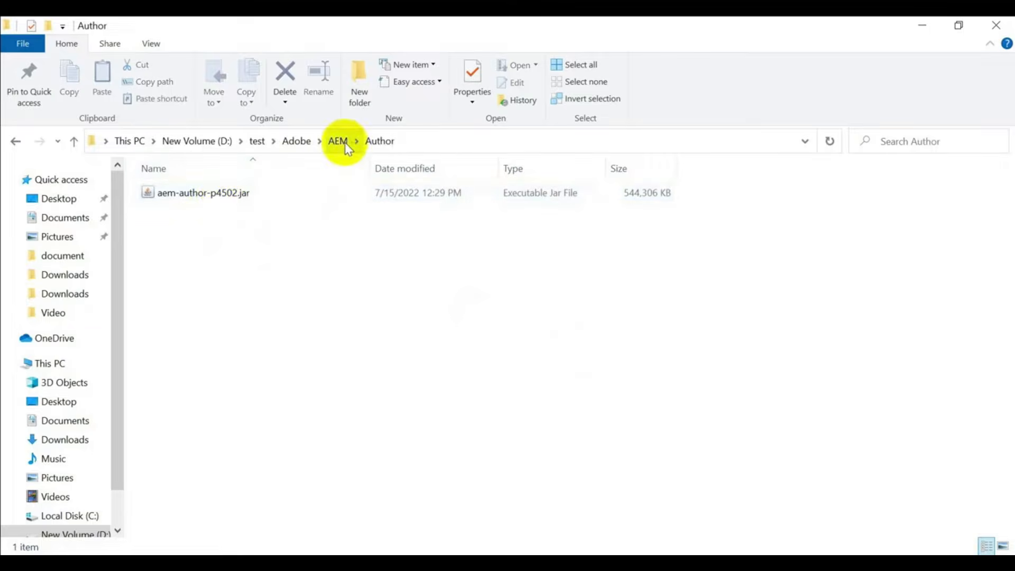
- Launch aem-author-p4502.jar from the AEM Author folder, then close the Quickstart splash window
click(338, 141)
double_click(168, 211)
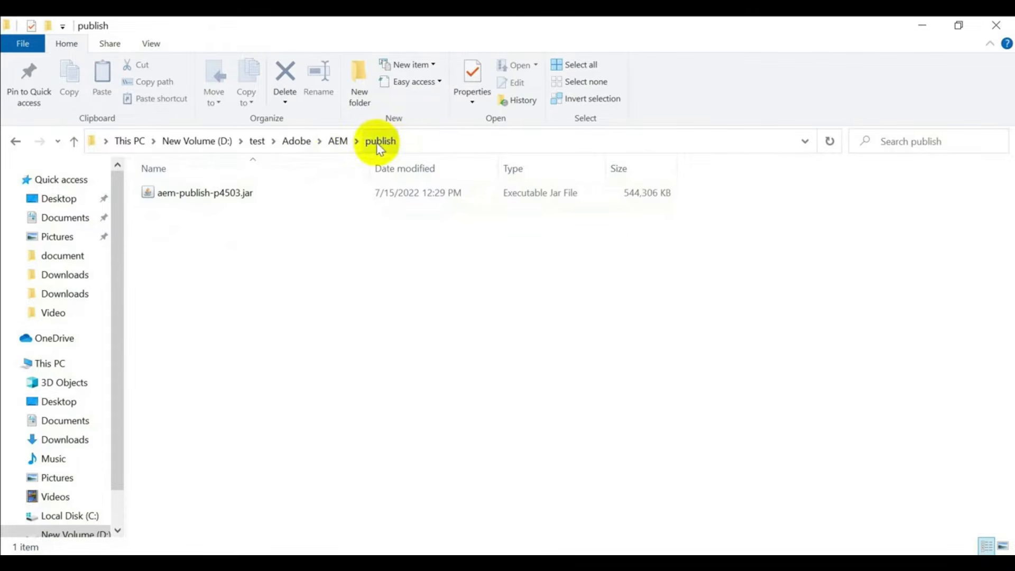
click(337, 143)
double_click(193, 192)
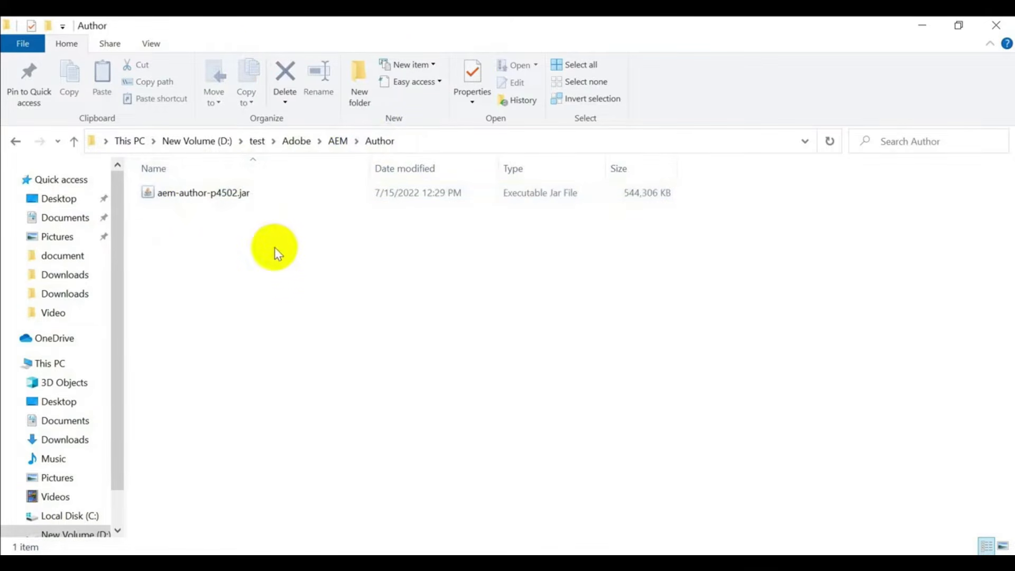
double_click(204, 196)
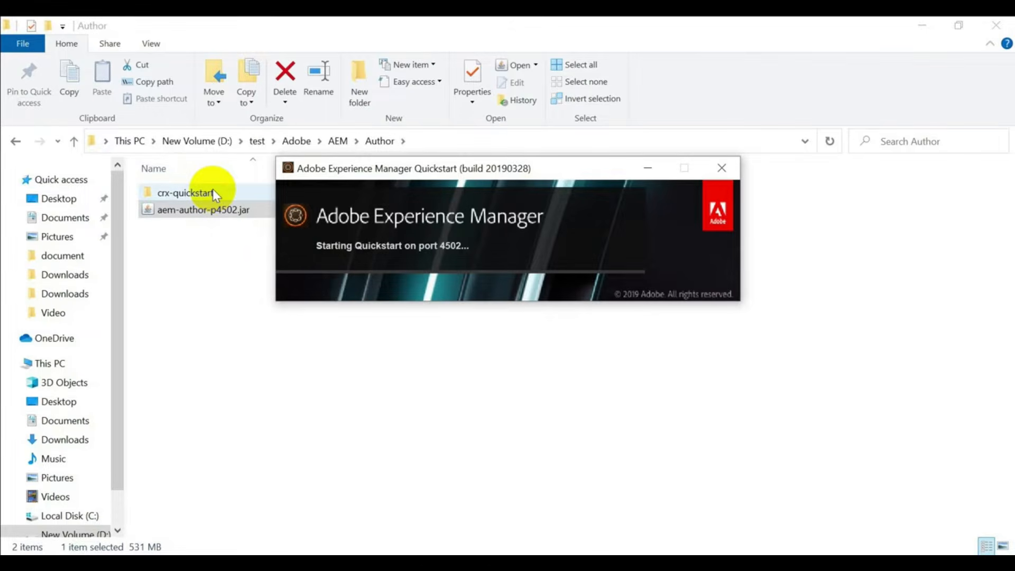
click(729, 170)
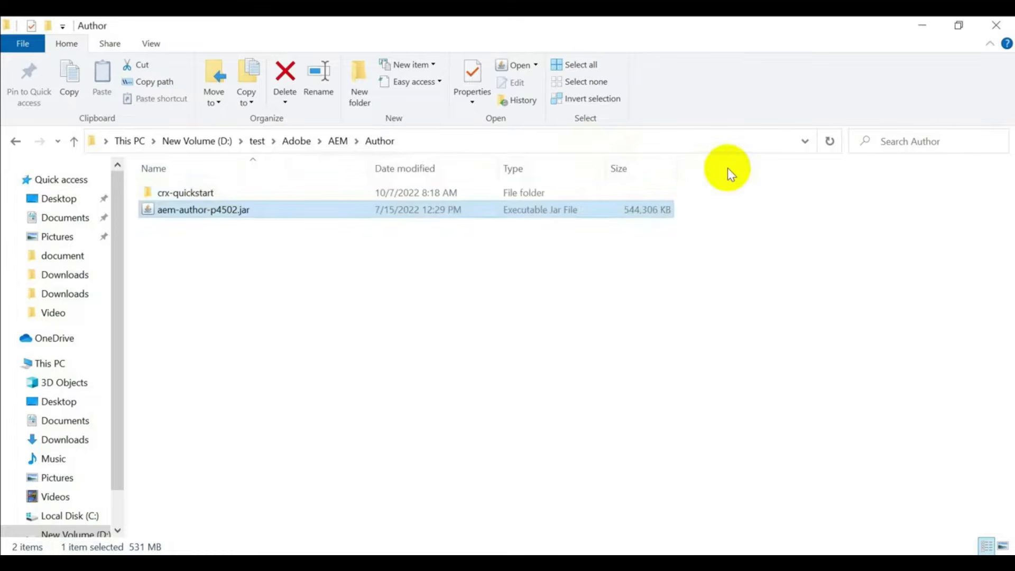
- Open a Command Prompt in the Author folder with cmd from the Explorer address bar
click(579, 142)
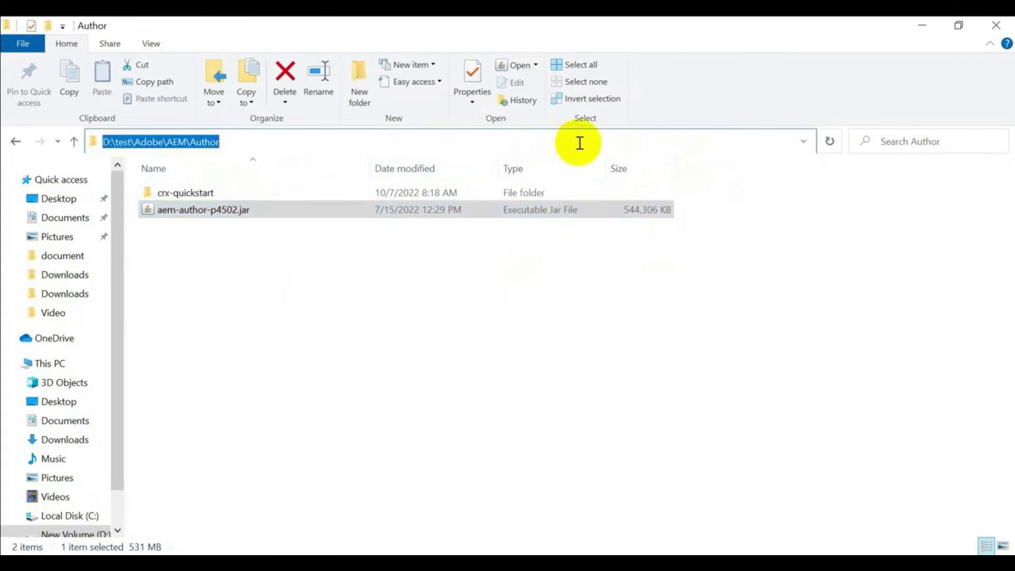
text(cmd)
key(Return)
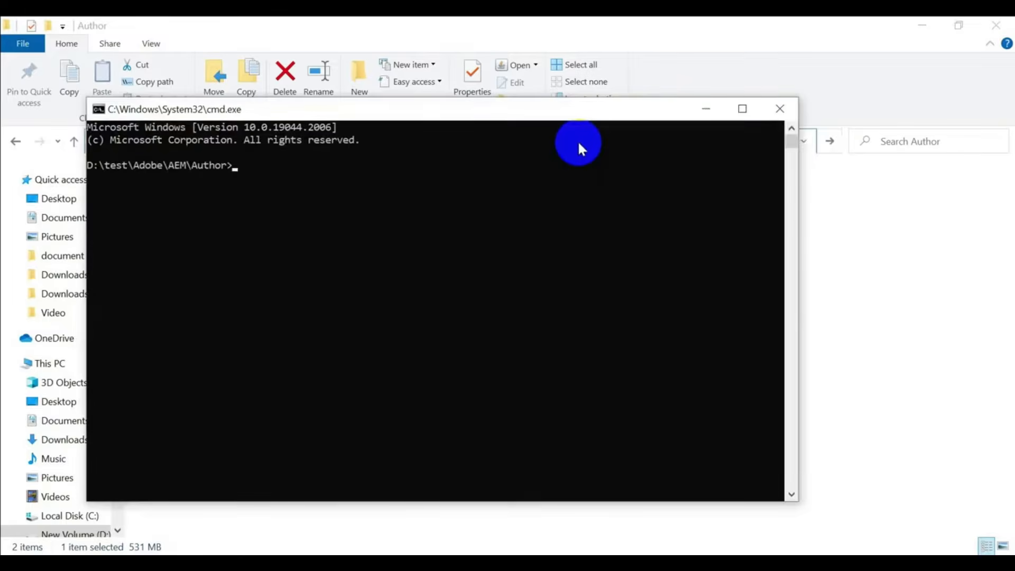
- Enter java -jar aem-author-p4502.jar -gui at the console prompt
drag(570, 127, 638, 264)
click(585, 288)
drag(562, 115, 645, 249)
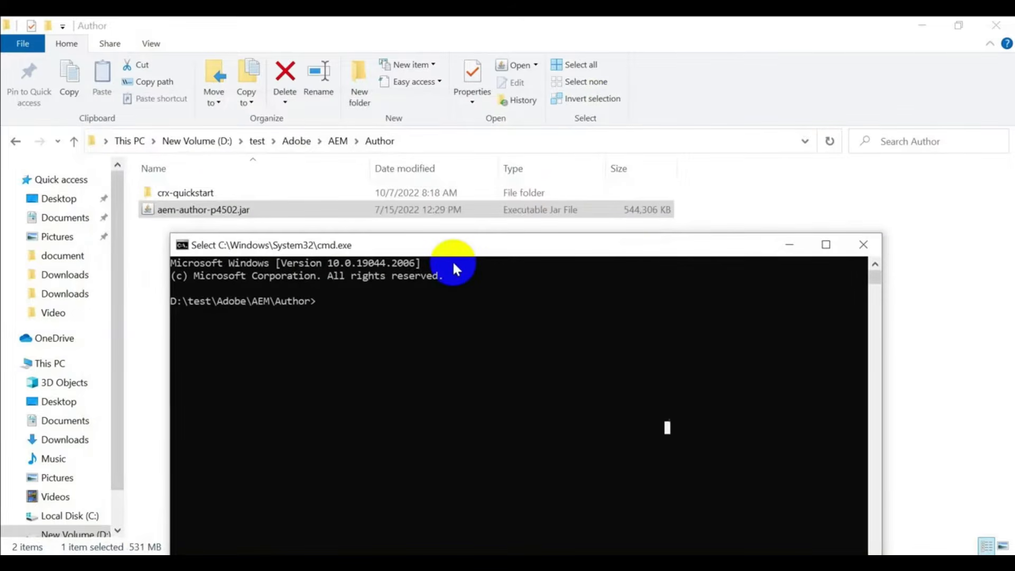
text(java -jar)
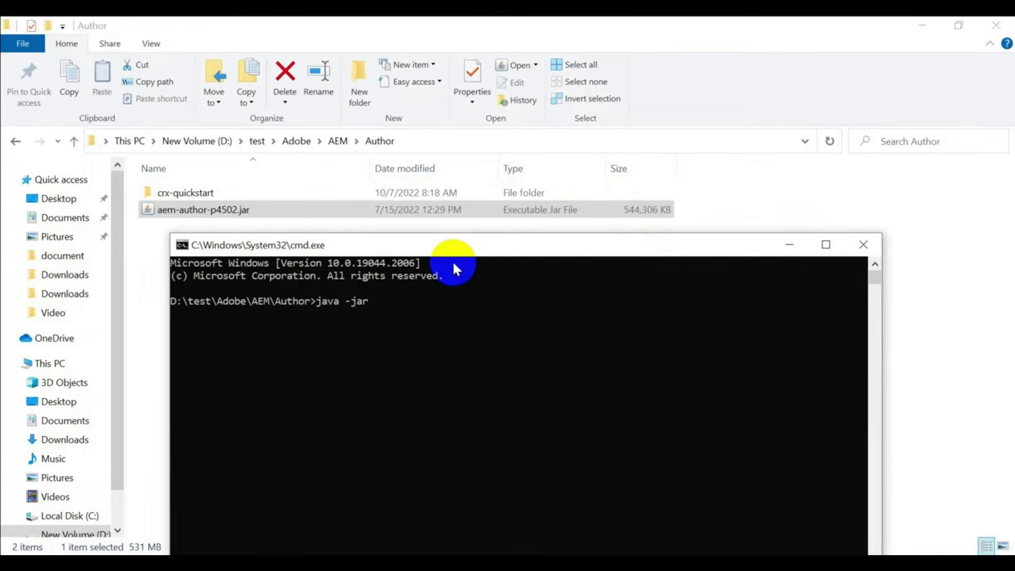
text( aem-author-p4502.jar -gui)
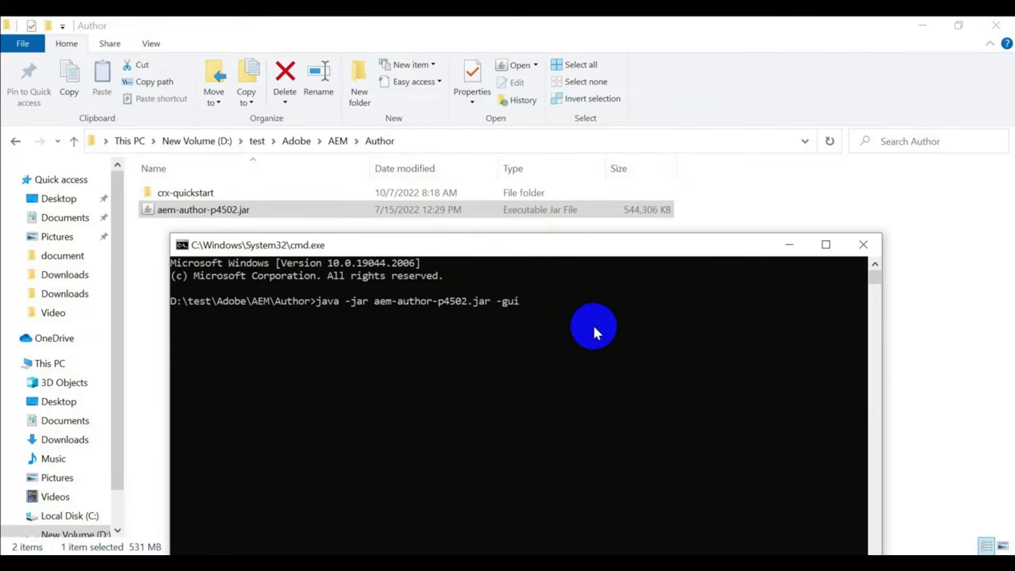
- Drop the -gui option and run java -jar aem-author-p4502.jar
key(BackSpace)
key(BackSpace)
key(BackSpace)
key(BackSpace)
key(BackSpace)
key(Return)
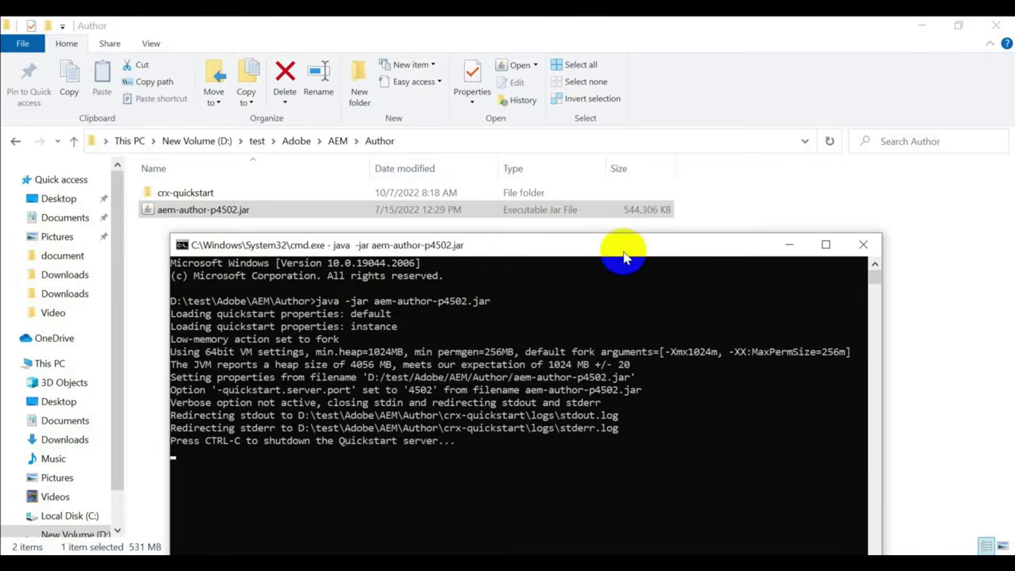
drag(625, 256, 635, 177)
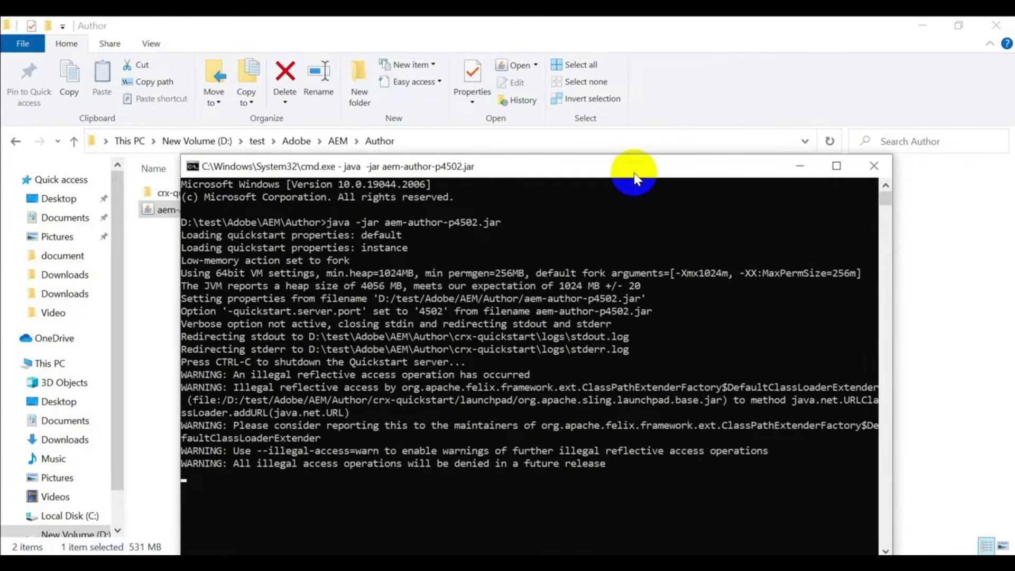
click(740, 394)
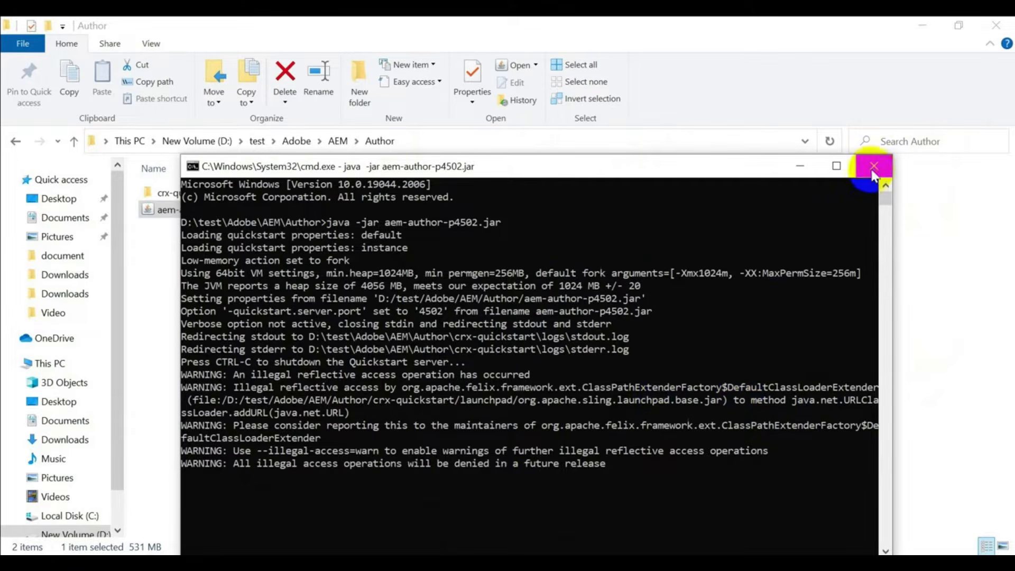
- Stop the server with Ctrl+C and rerun the previous launch command with -gui
key(ctrl+c)
key(ctrl+x)
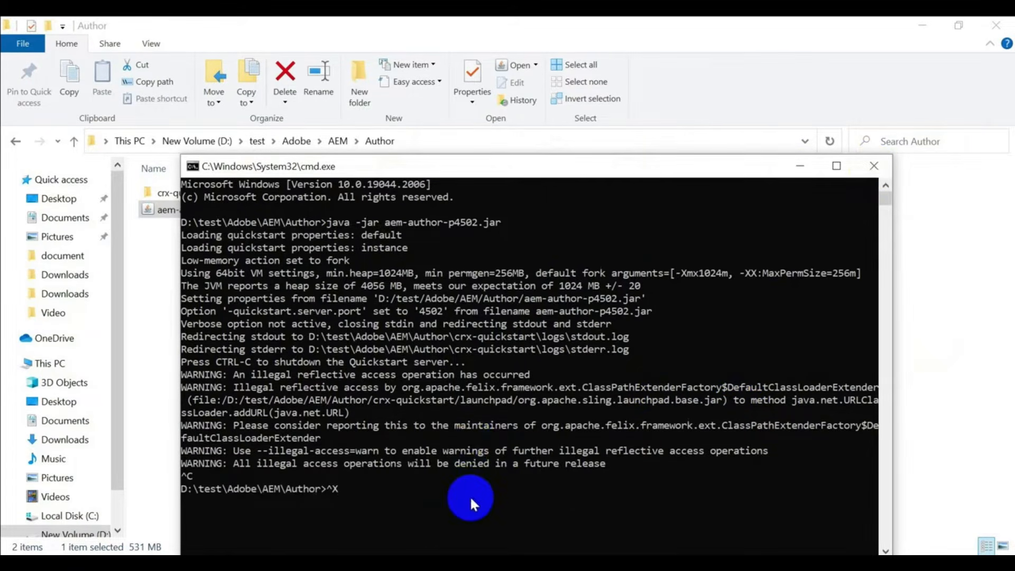
key(BackSpace)
key(Up)
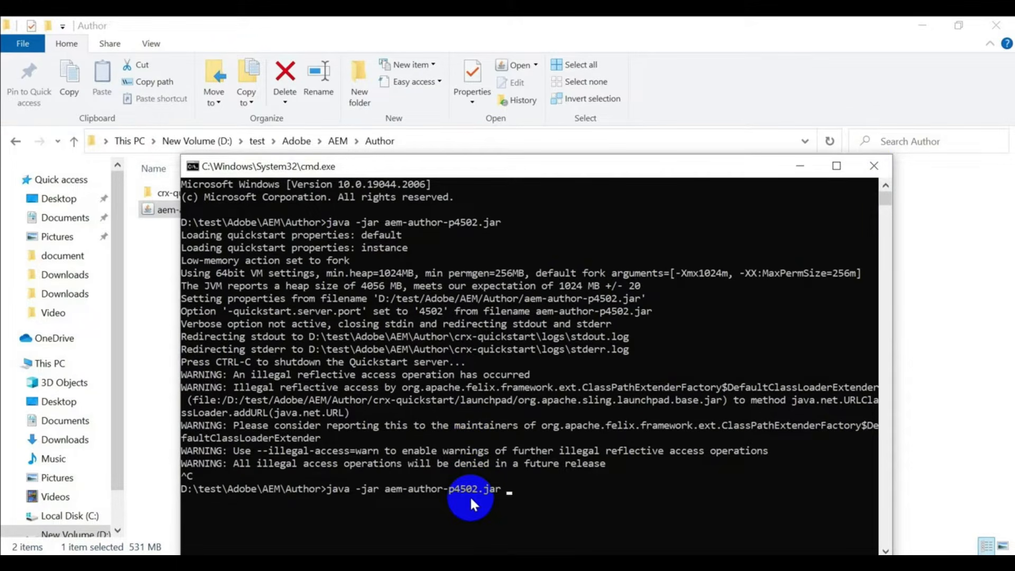
text(-gui)
key(Return)
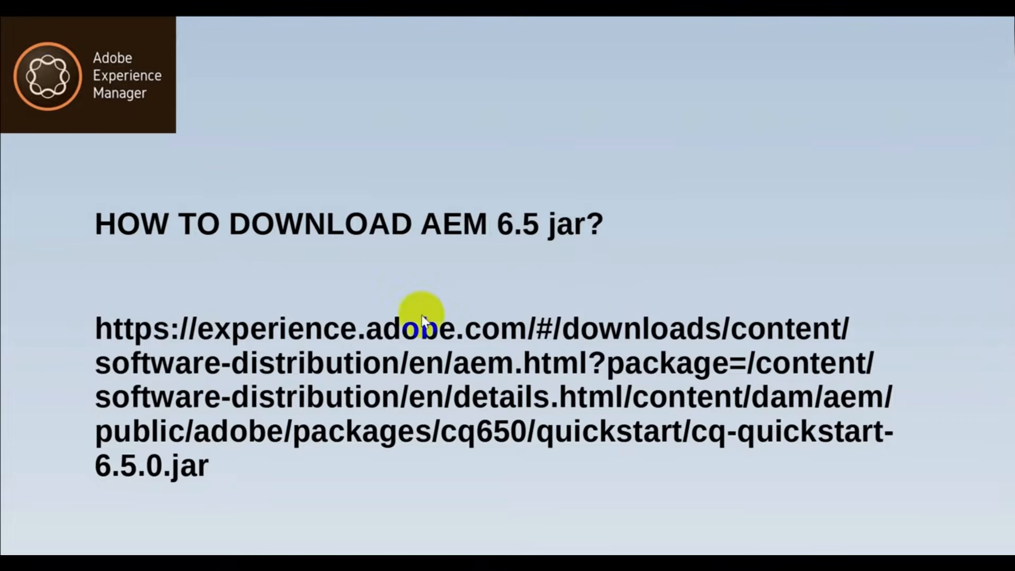
- Move from the AEM 6.5 download URL slide to the Quickstart 6.5.0 download page screenshot
drag(465, 330, 487, 334)
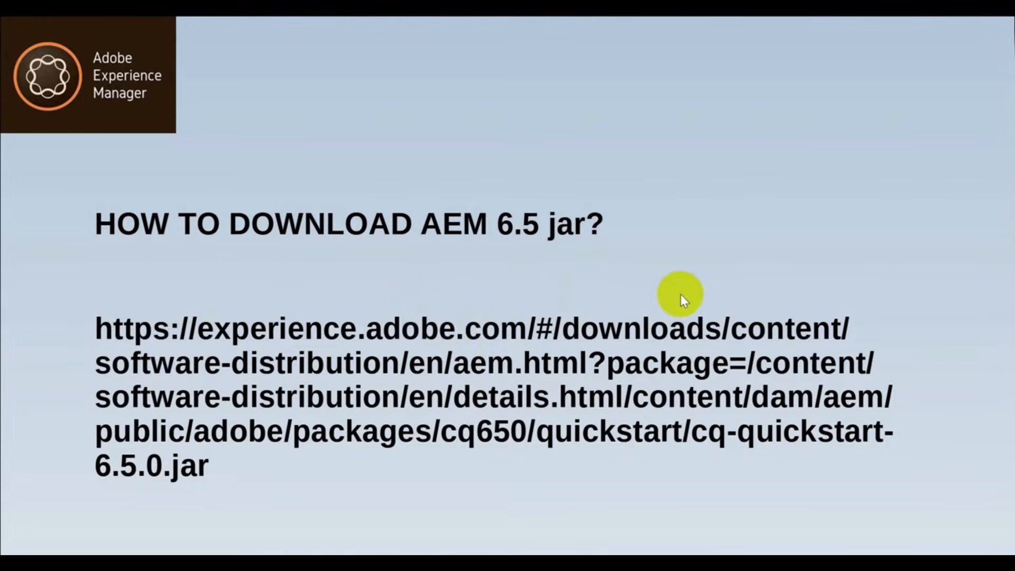
click(728, 300)
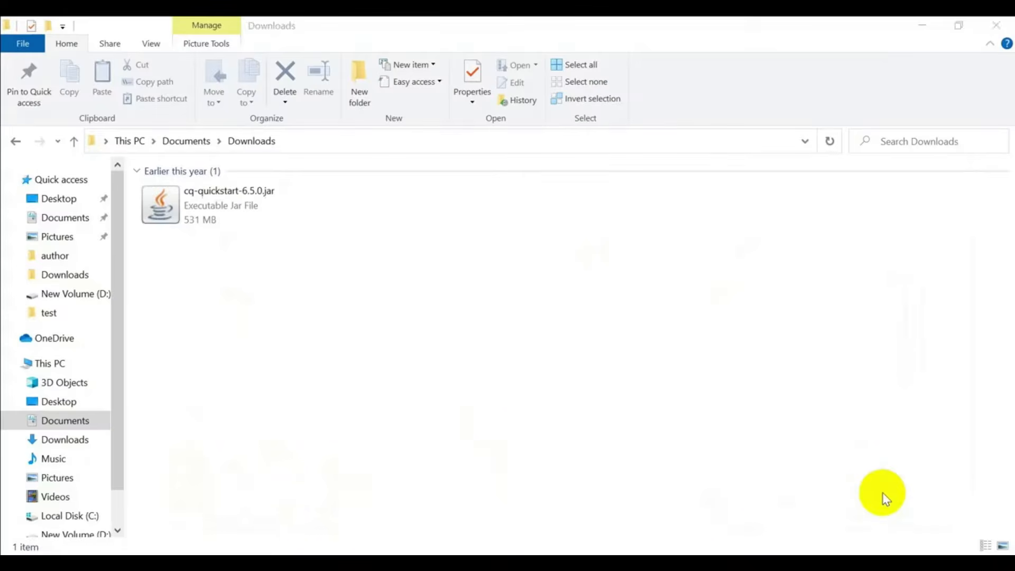
- Take cq-quickstart-6.5.0.jar from Downloads and create an AEM folder in D:\test\Adobe
click(235, 209)
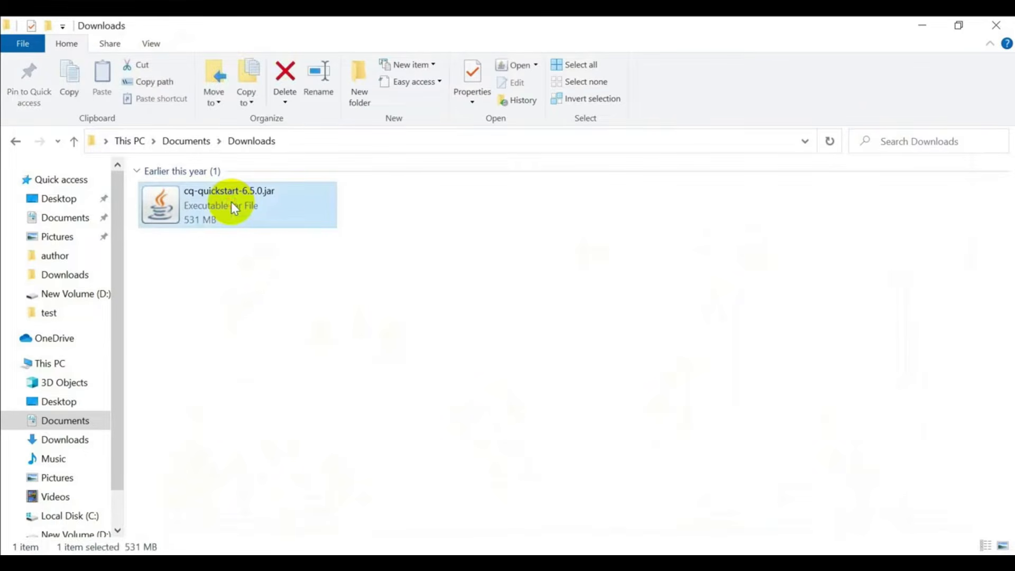
key(alt+Tab)
key(alt+Tab)
key(alt+Tab)
click(270, 395)
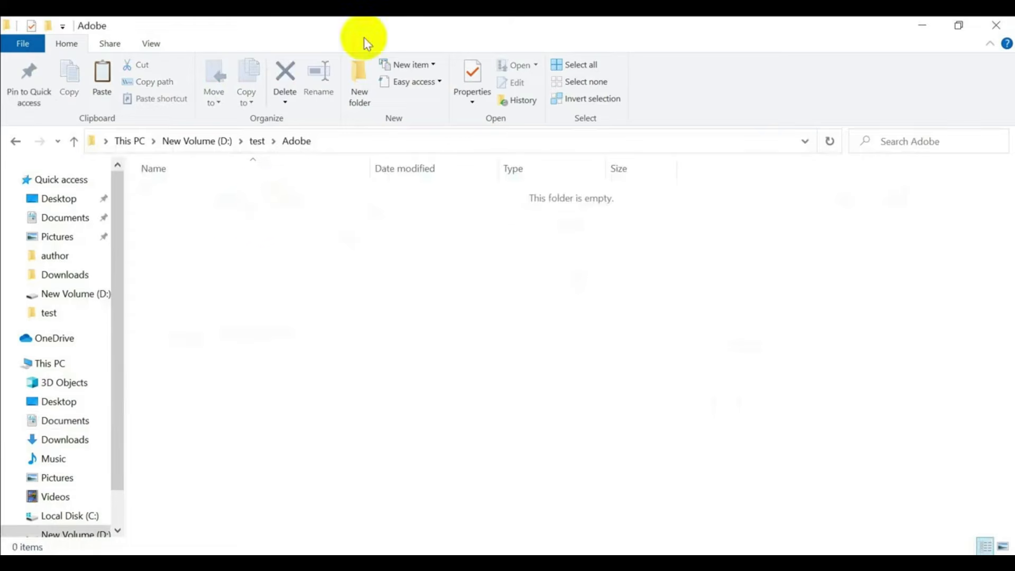
click(354, 82)
text(AEM)
key(Return)
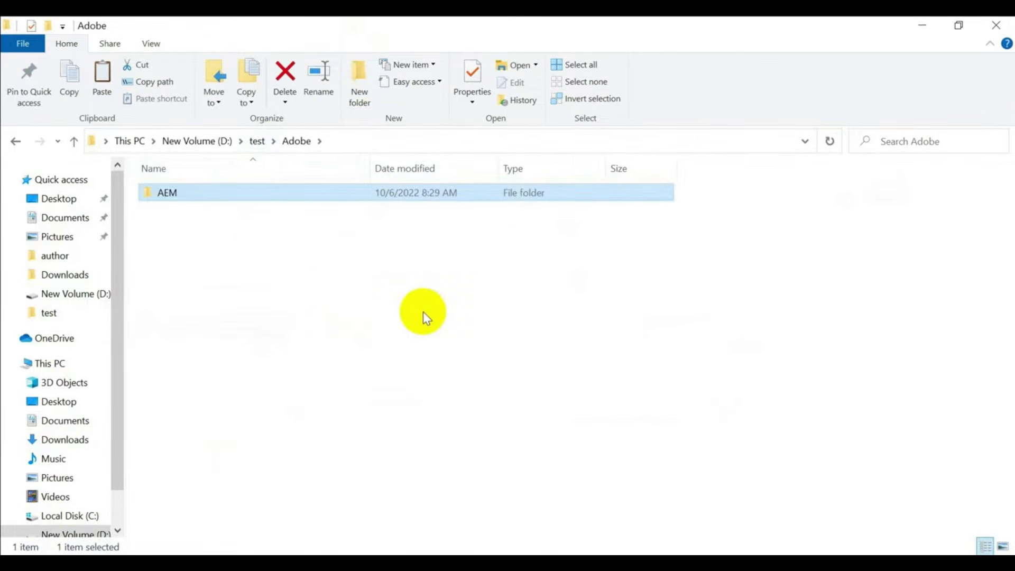
key(Return)
- Create Author and publish subfolders inside the AEM folder
click(360, 73)
text(Author)
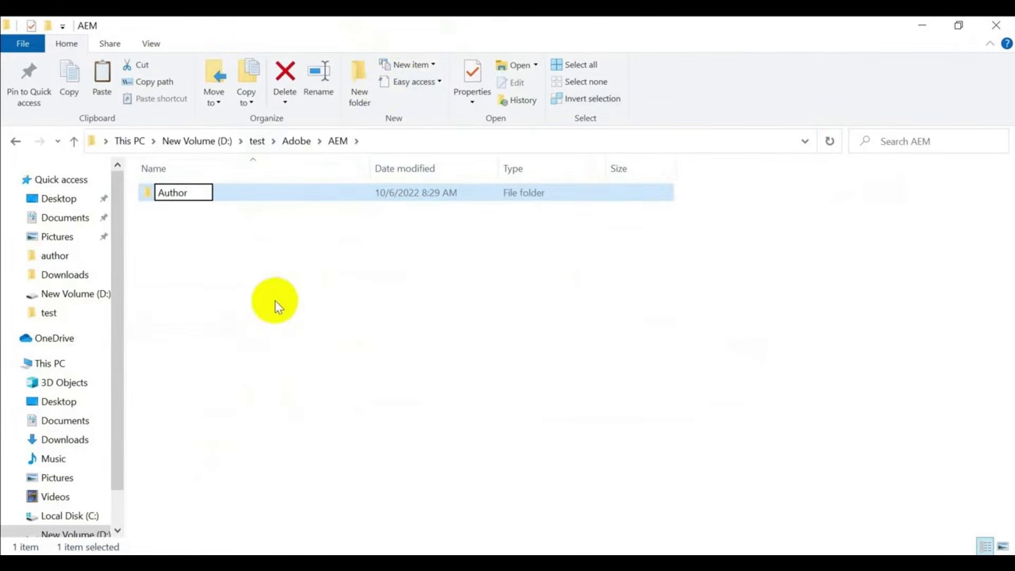
key(Return)
click(365, 84)
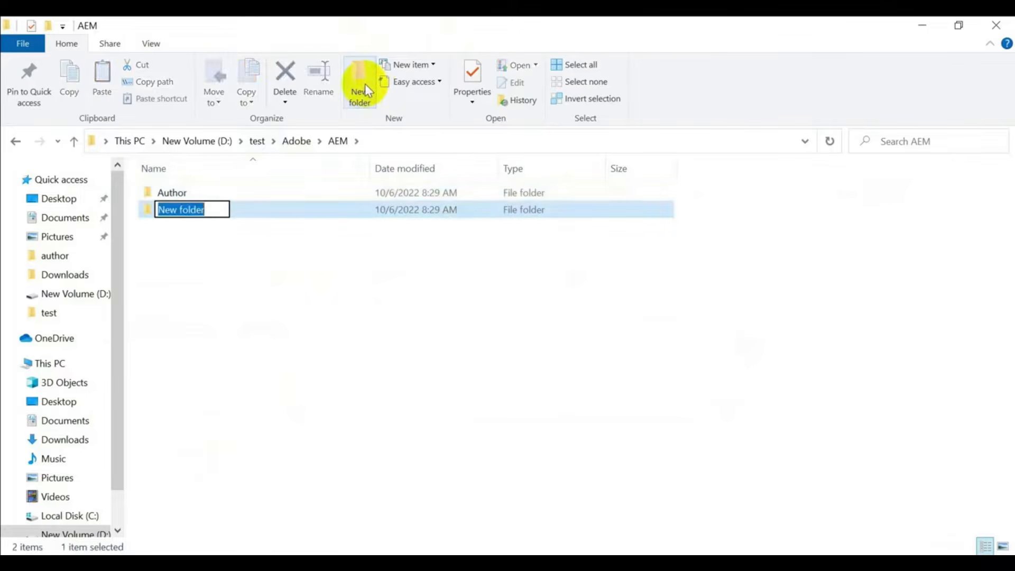
text(publish)
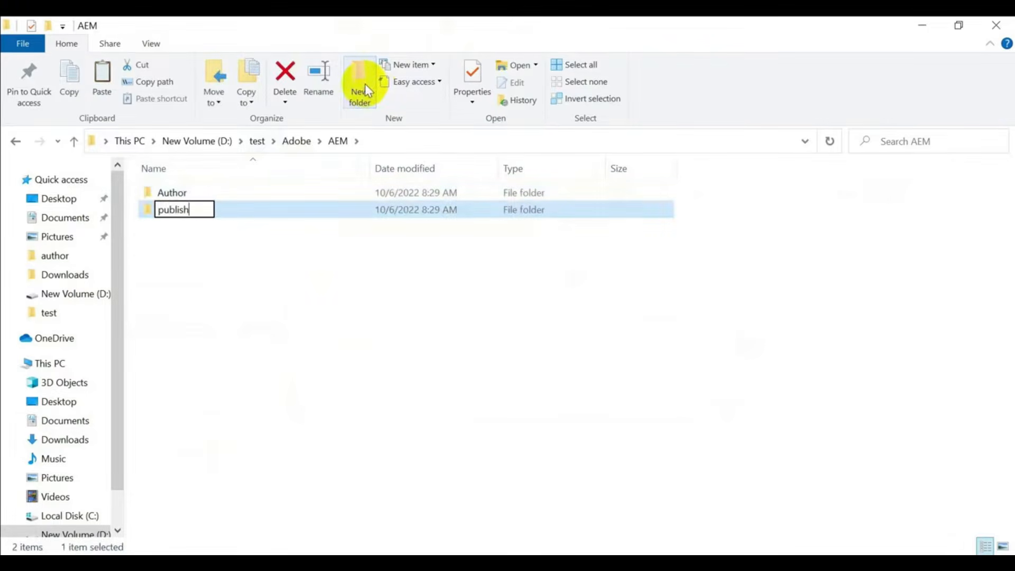
key(Return)
- Paste cq-quickstart-6.5.0.jar into both the Author and publish folders
double_click(238, 195)
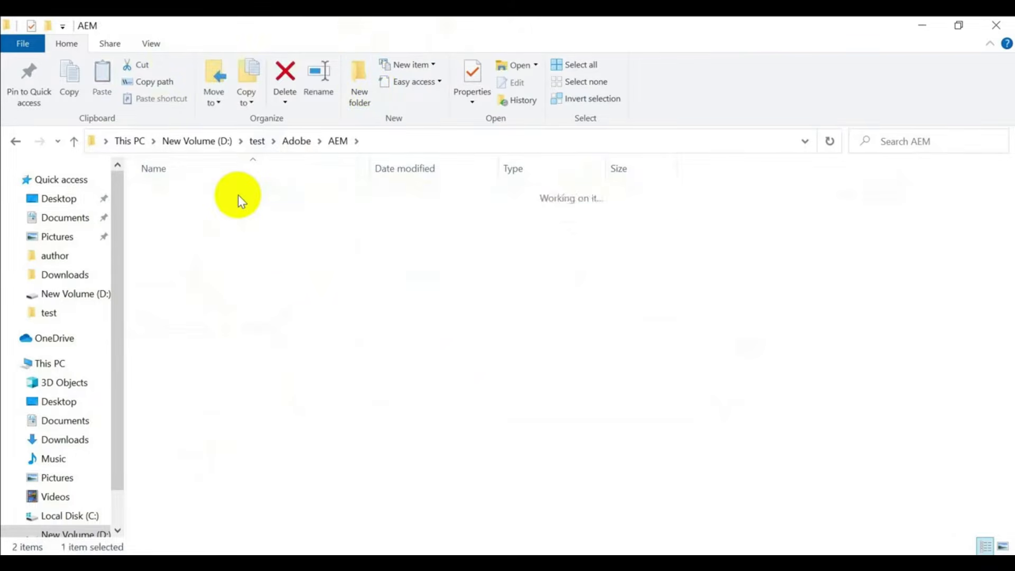
key(ctrl+v)
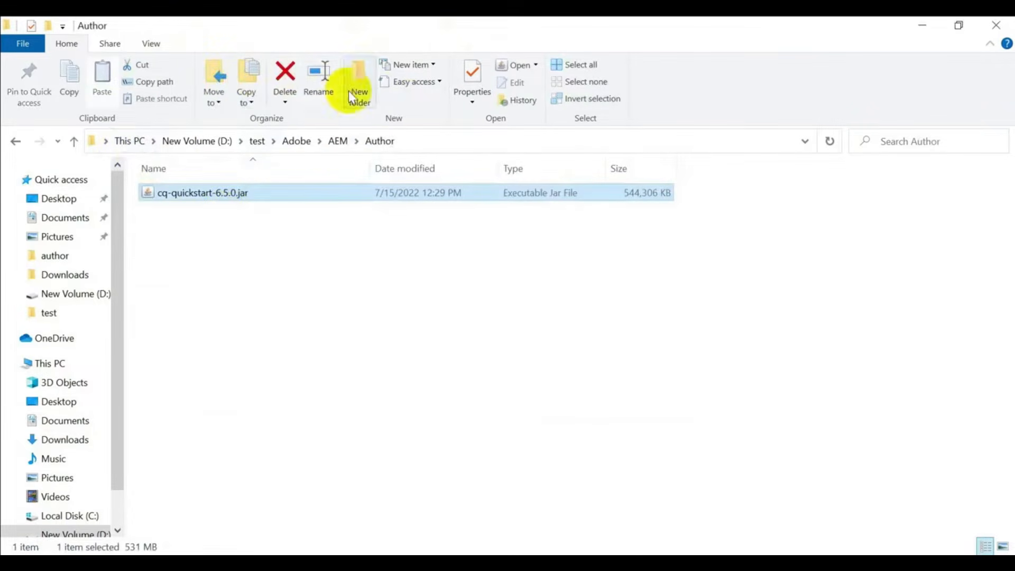
click(334, 141)
double_click(220, 209)
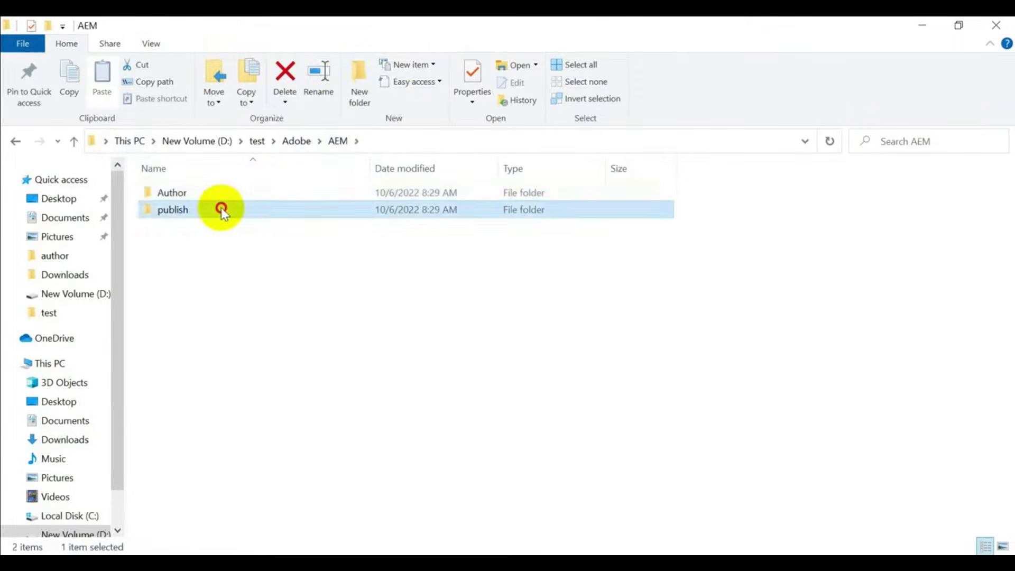
key(ctrl+v)
click(339, 141)
double_click(170, 193)
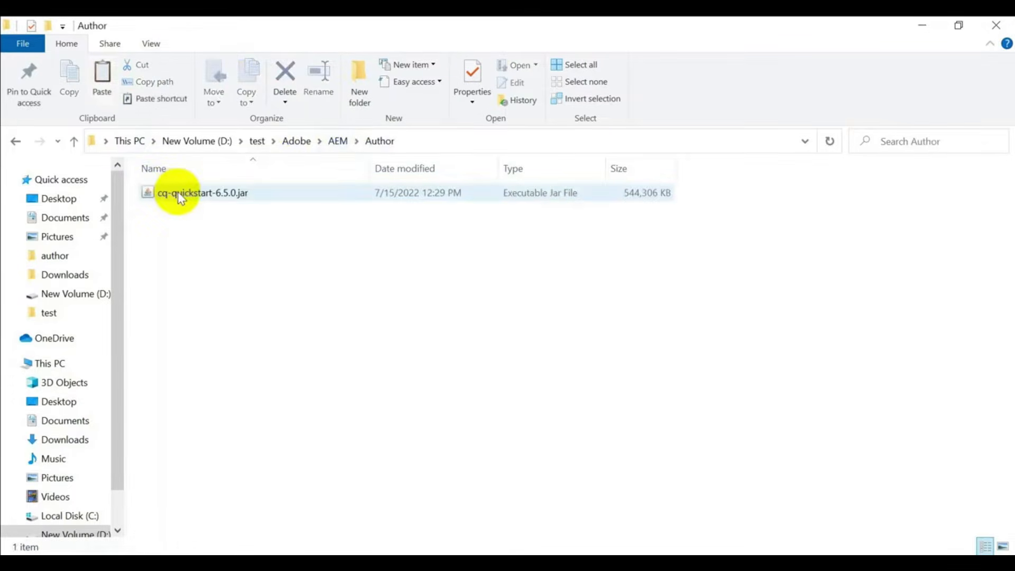
- Rename the Author folder's jar to aem-author-p4502.jar
click(183, 191)
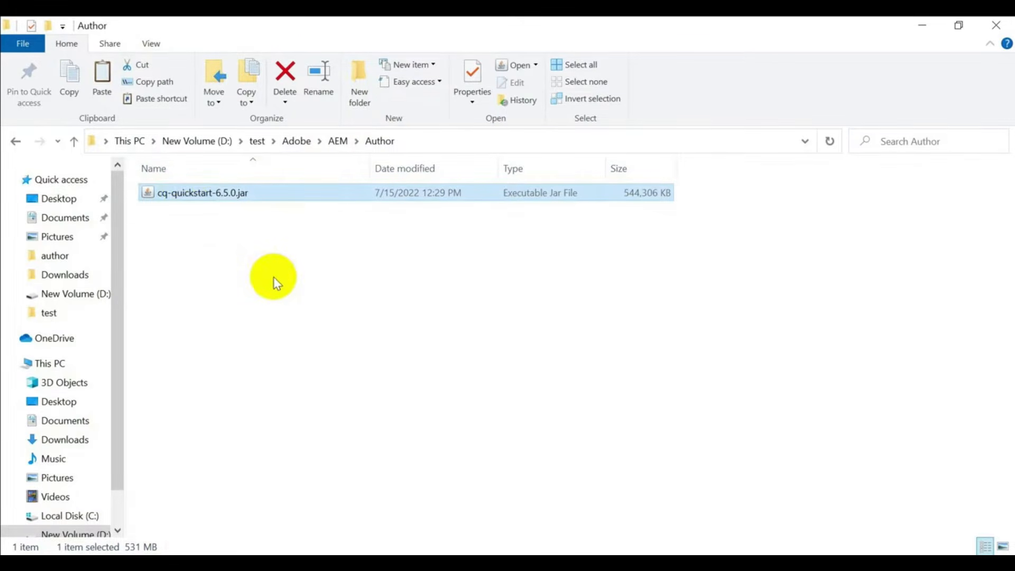
key(F2)
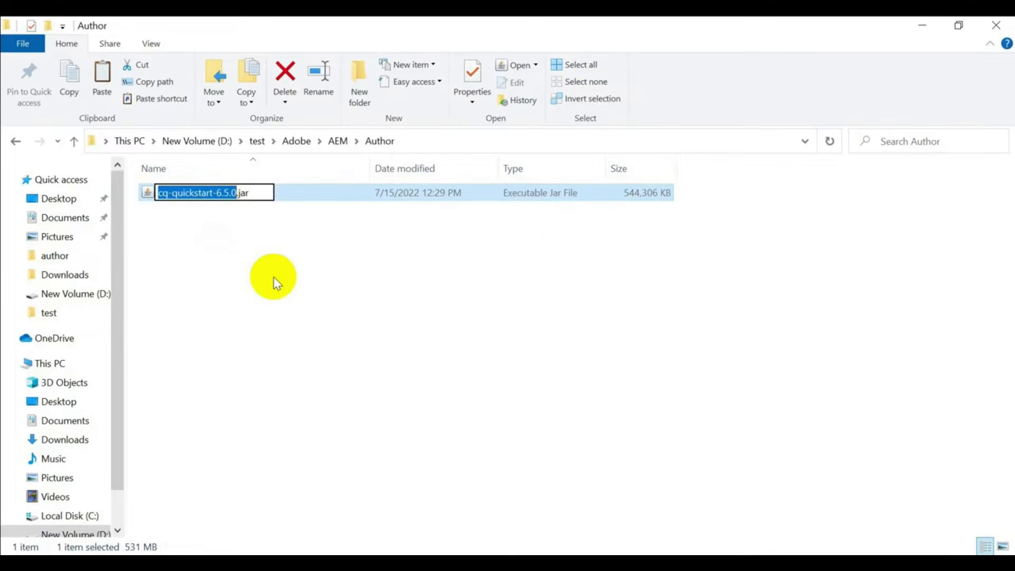
text(aem-a)
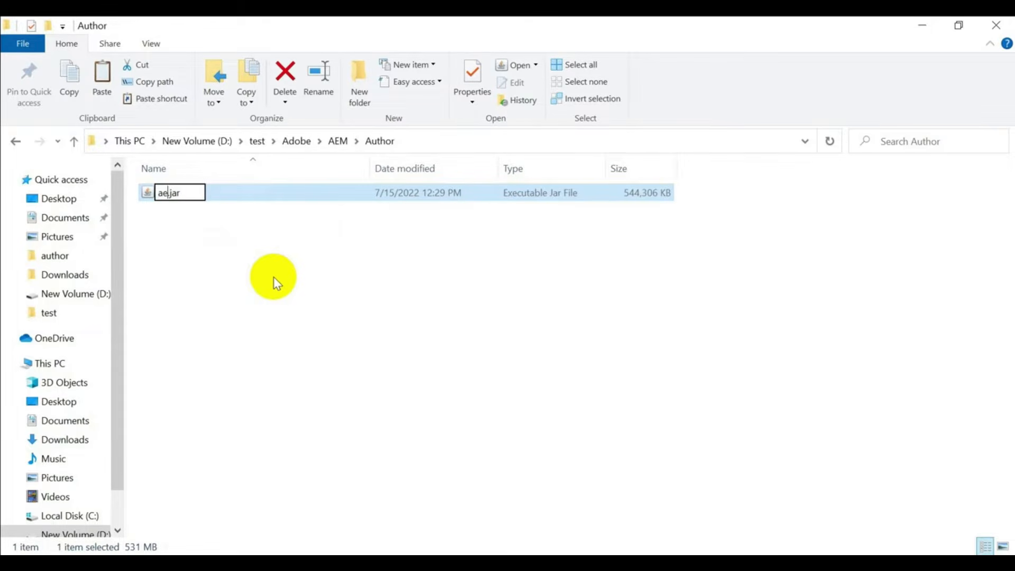
text(uthor-)
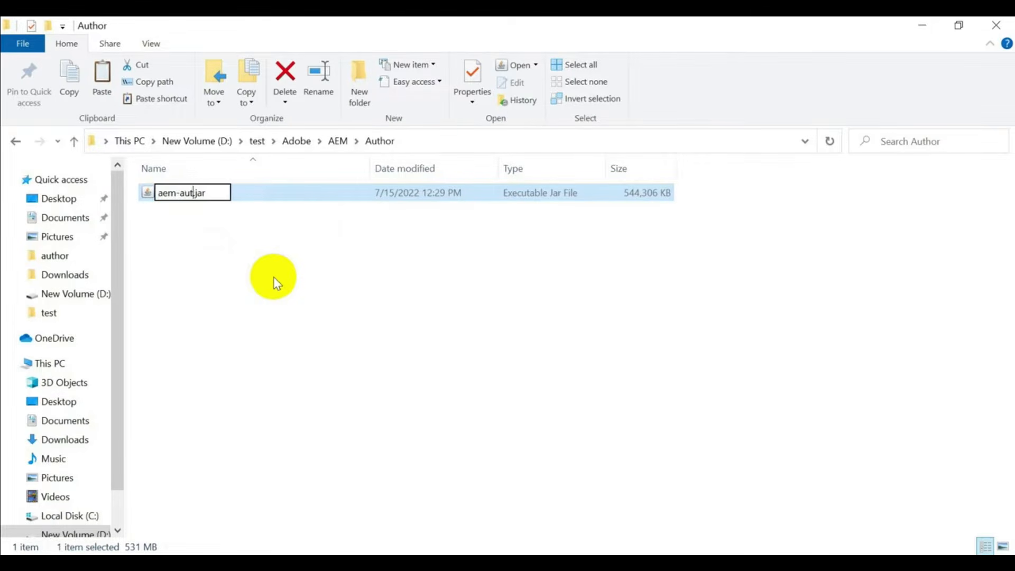
text(p450)
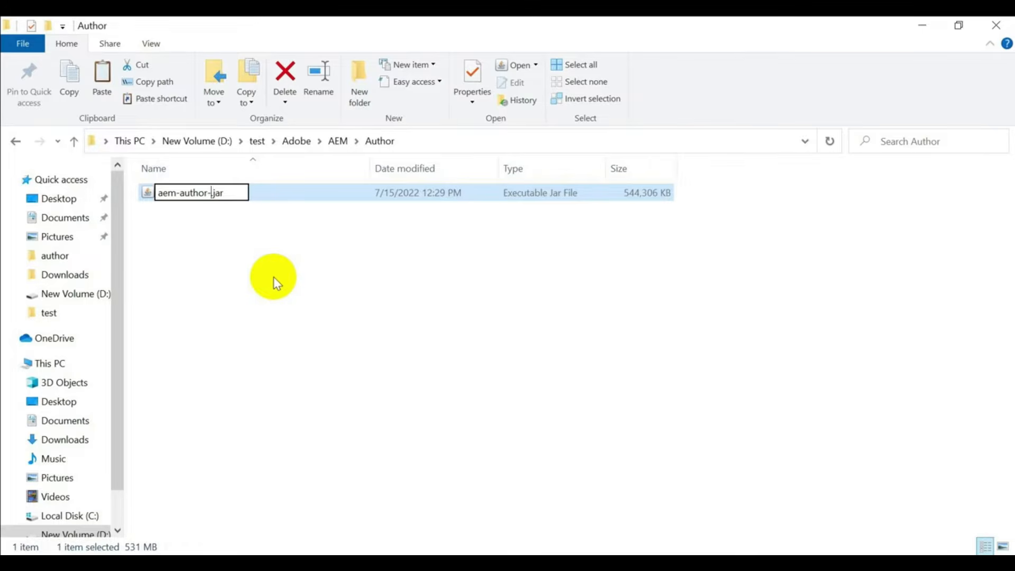
text(2)
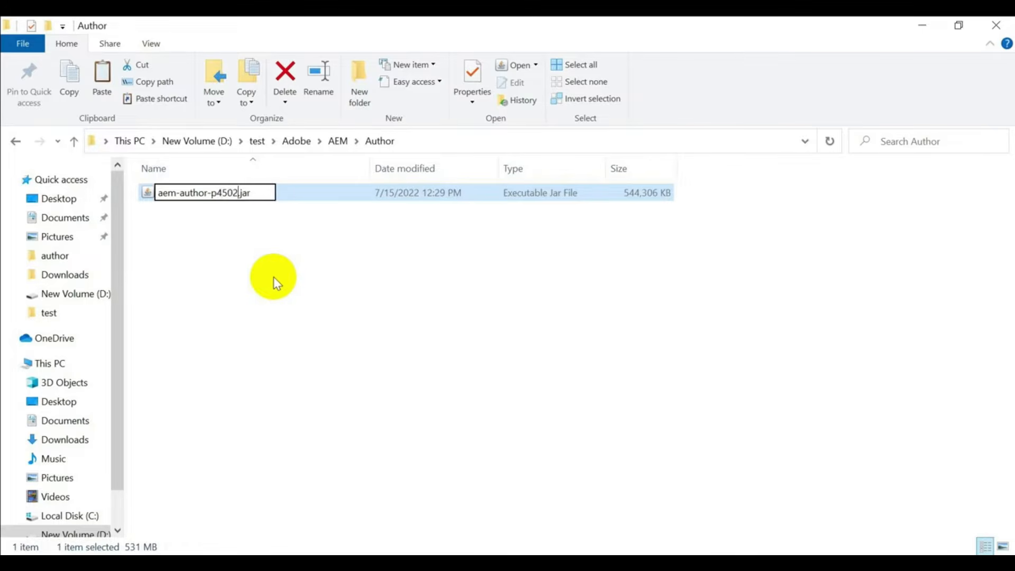
click(338, 286)
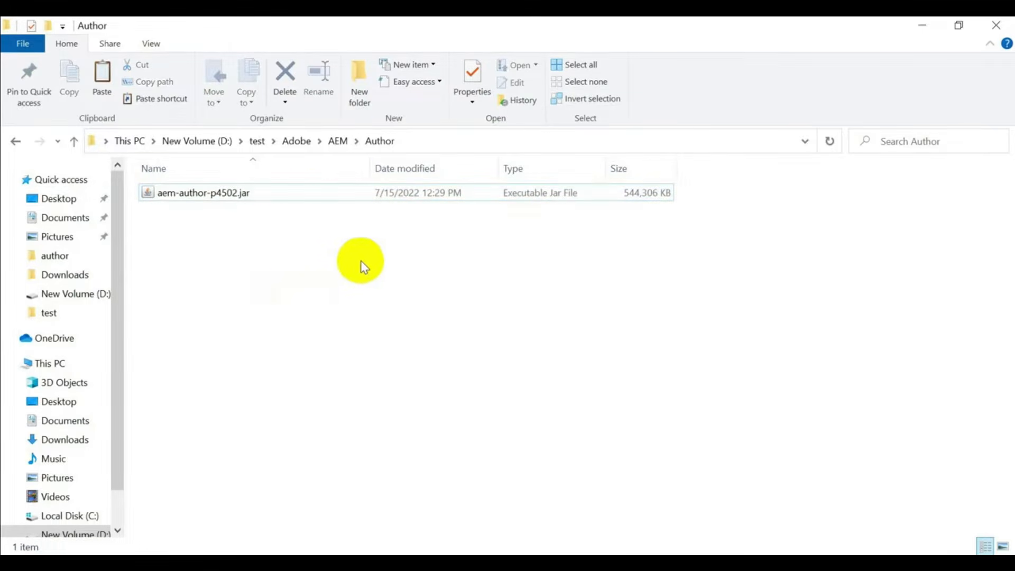
- Rename the publish folder's jar to aem-publish-p4503.jar
click(339, 142)
double_click(170, 209)
click(220, 192)
click(220, 192)
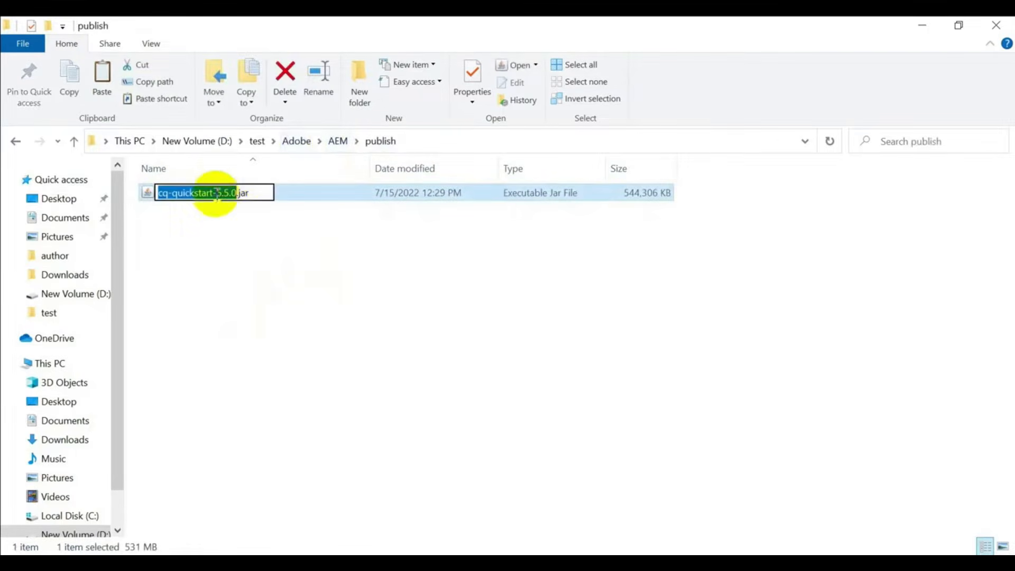
text(aem-pu)
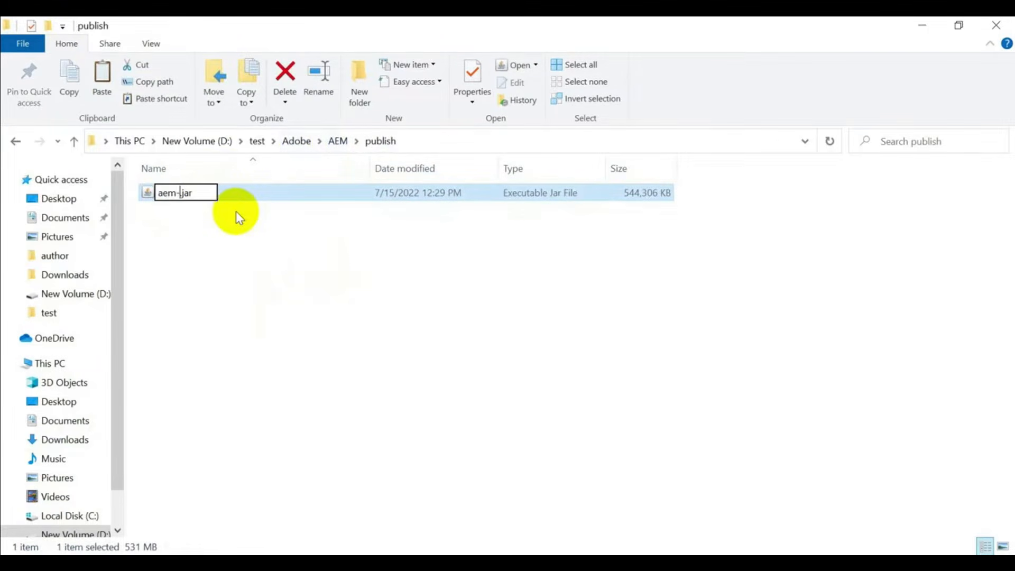
text(blish-)
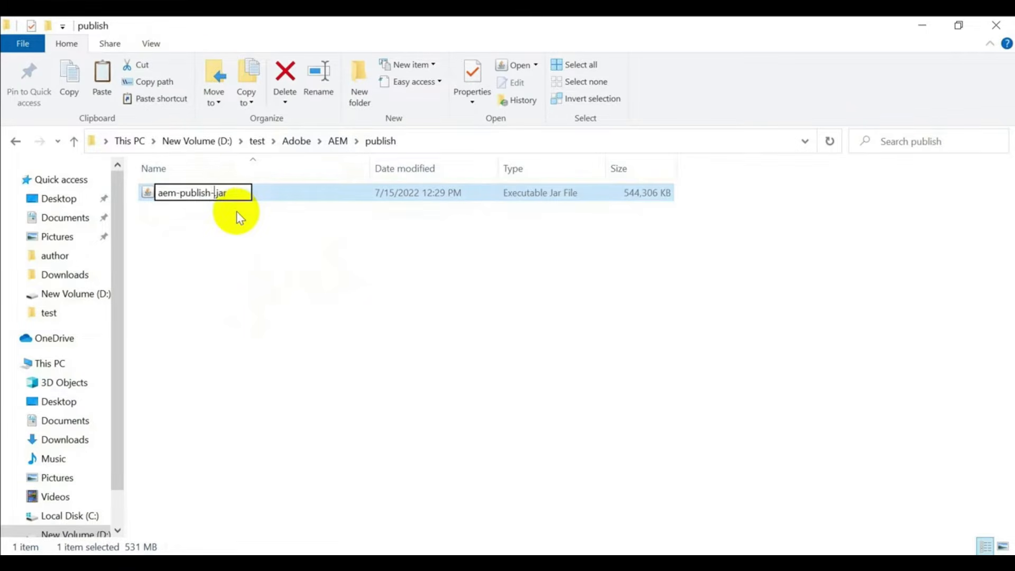
text(p4503)
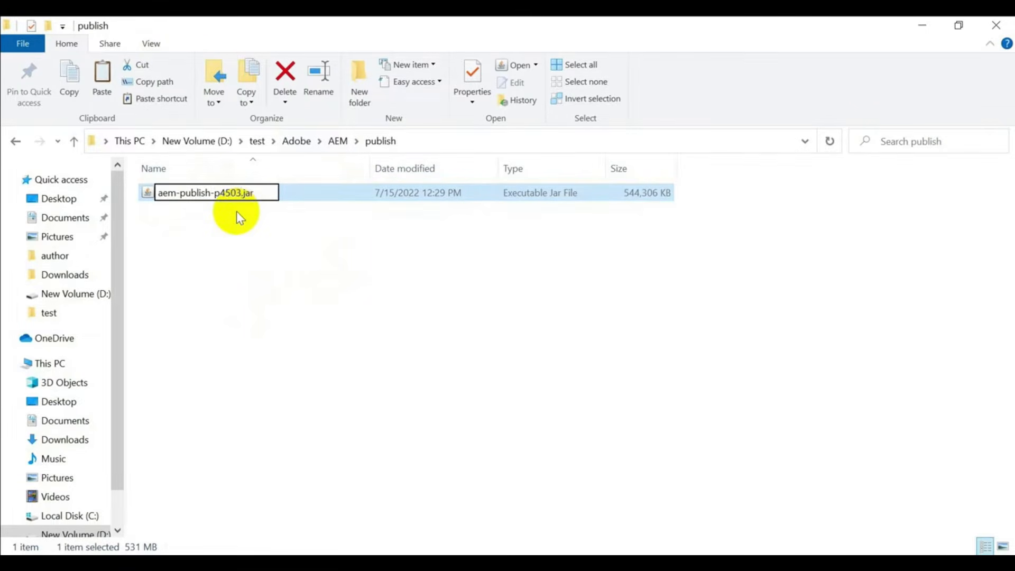
click(231, 261)
- Start the author instance by running aem-author-p4502.jar in the Author folder
click(339, 147)
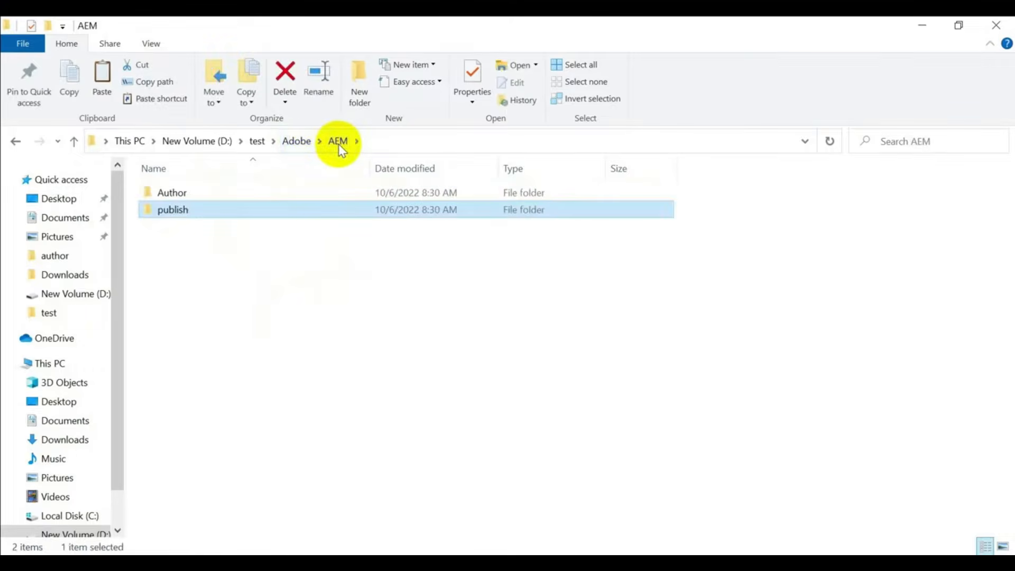
double_click(191, 189)
double_click(211, 192)
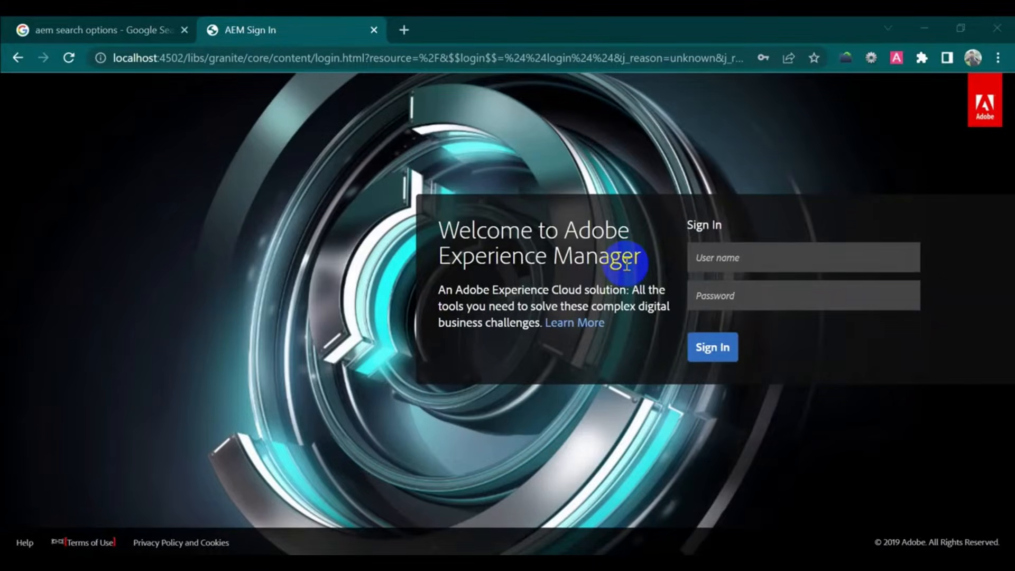
- Sign in at localhost:4502 with the administrator user name and password, then open Projects
click(744, 257)
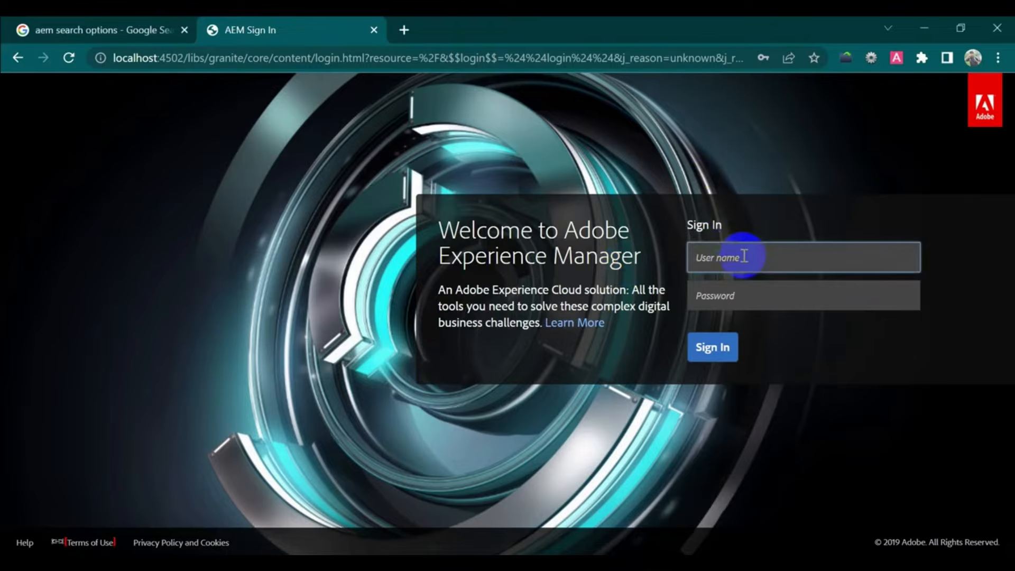
text(admin)
key(Tab)
text(admin)
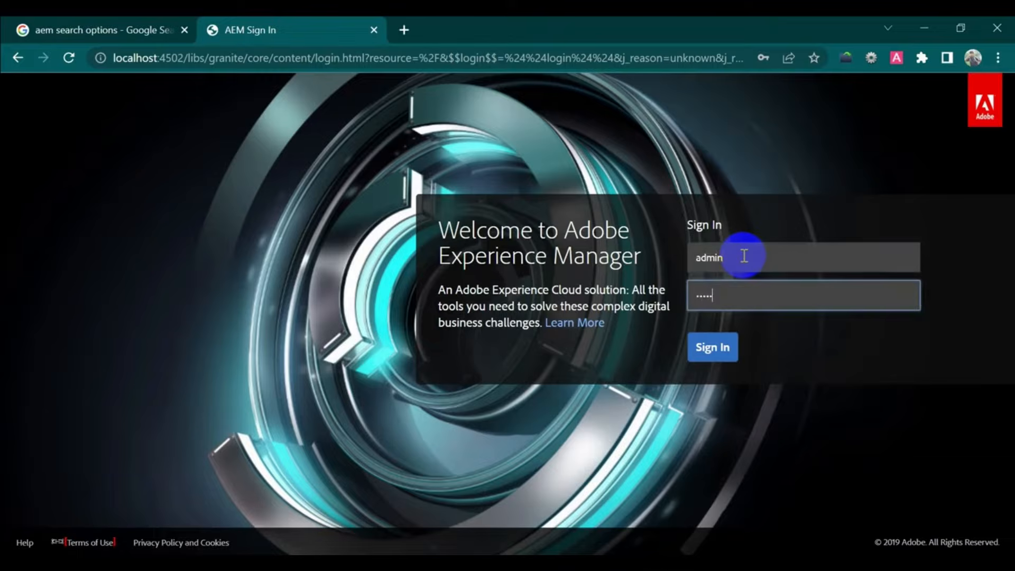
click(731, 354)
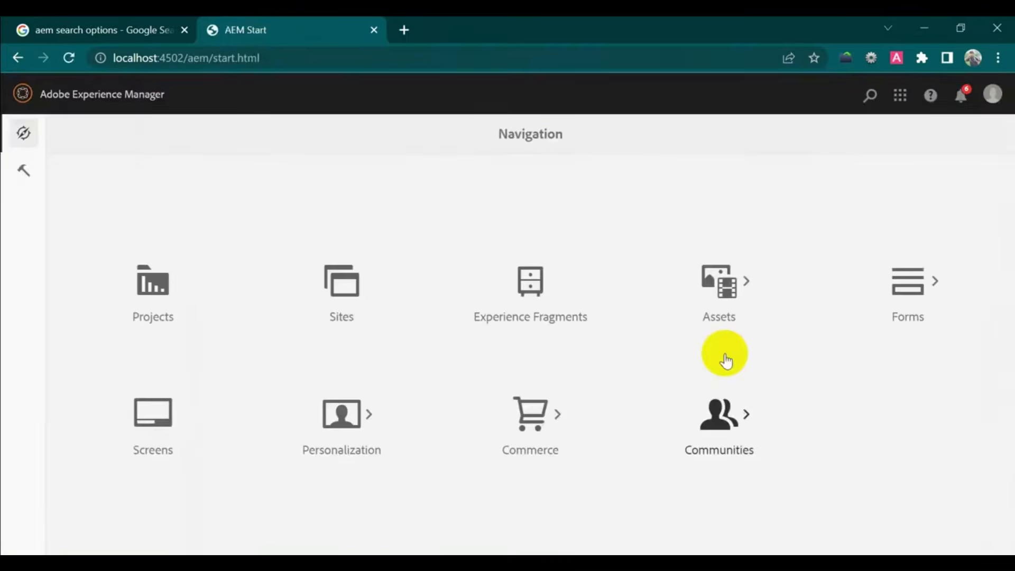
click(606, 54)
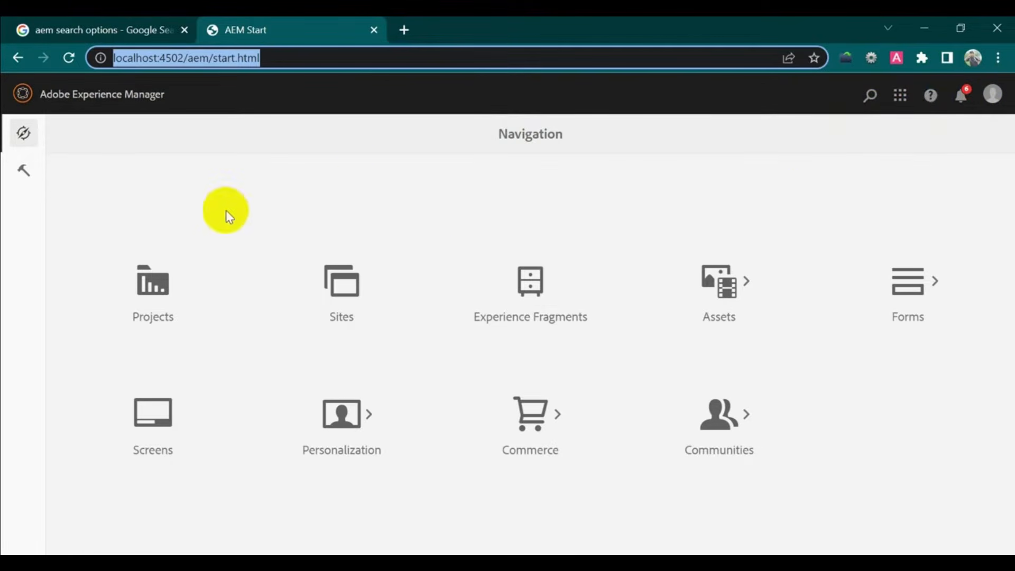
click(155, 287)
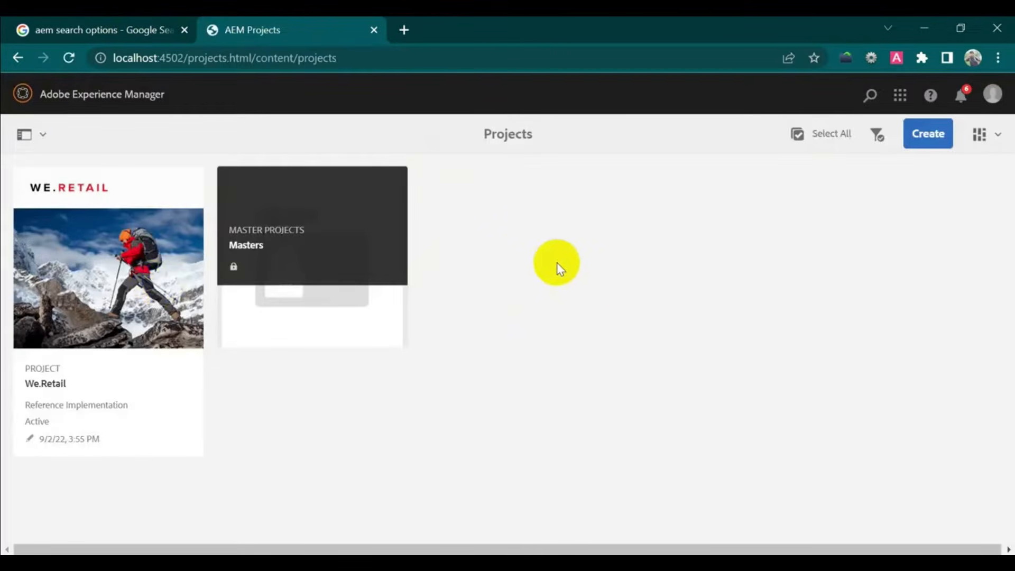
- Open the We.Retail project and add a Tasks tile to it
mouse_move(86, 267)
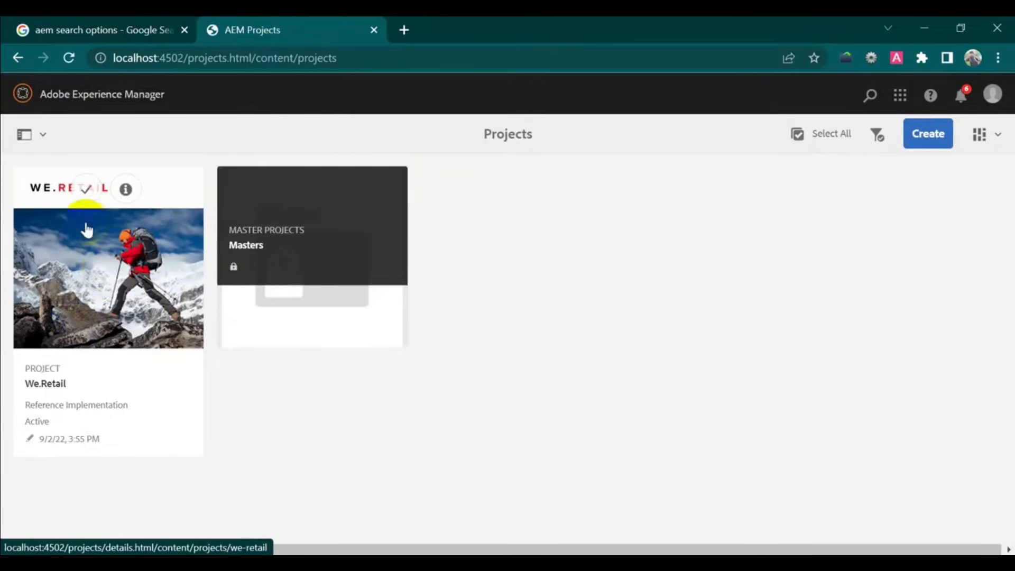
click(100, 250)
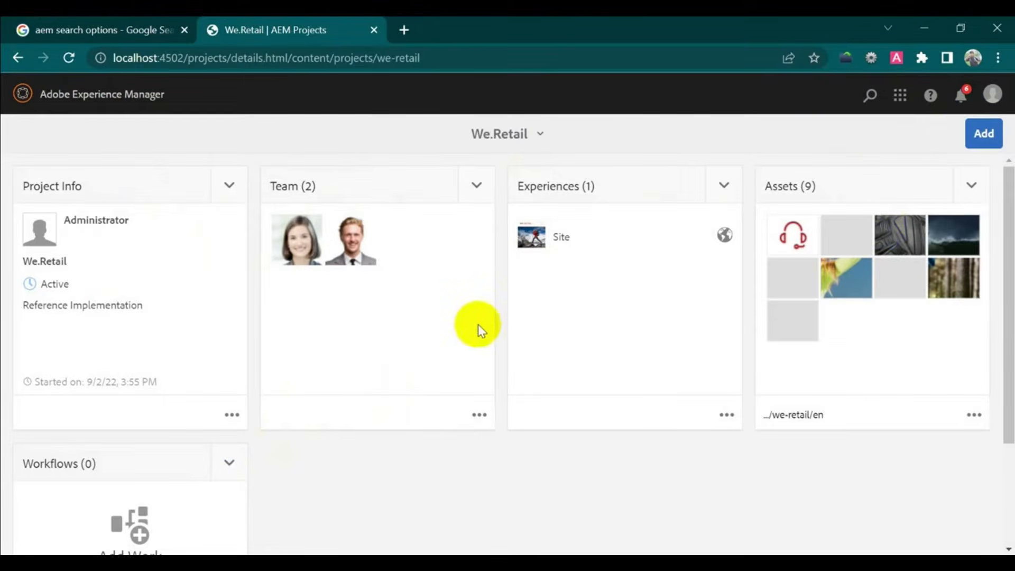
click(983, 135)
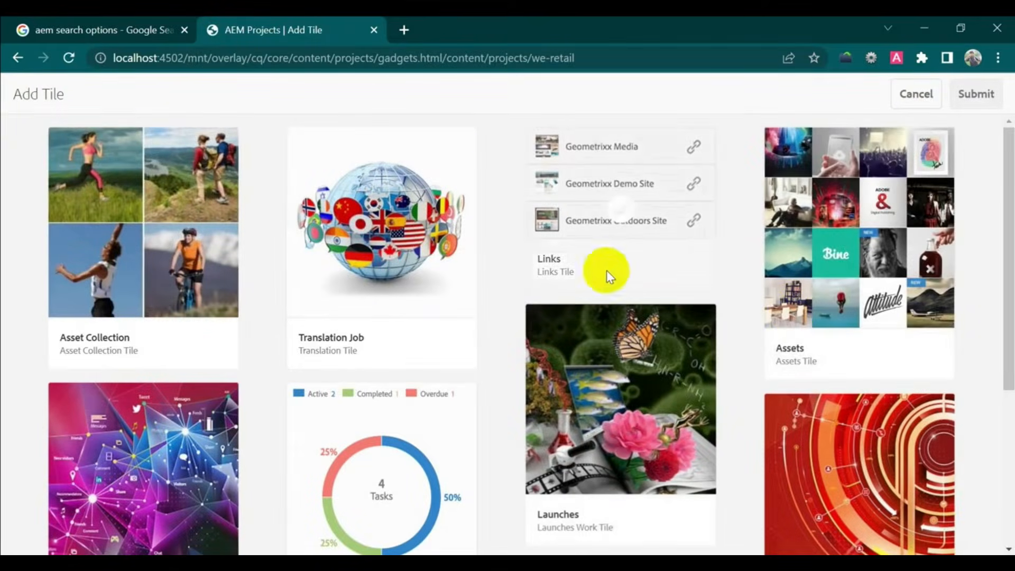
scroll(414, 437, down, 5)
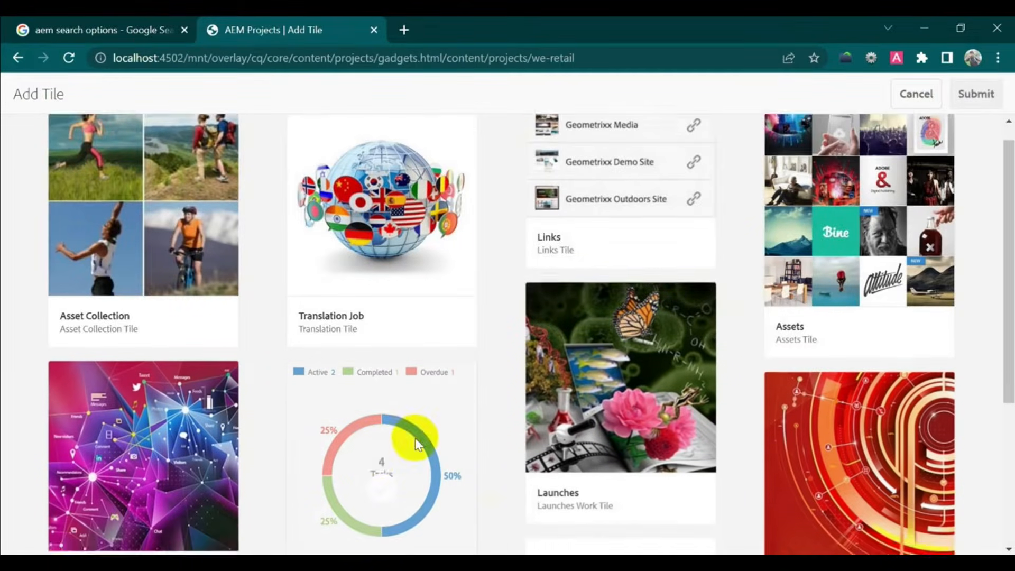
click(373, 263)
click(976, 93)
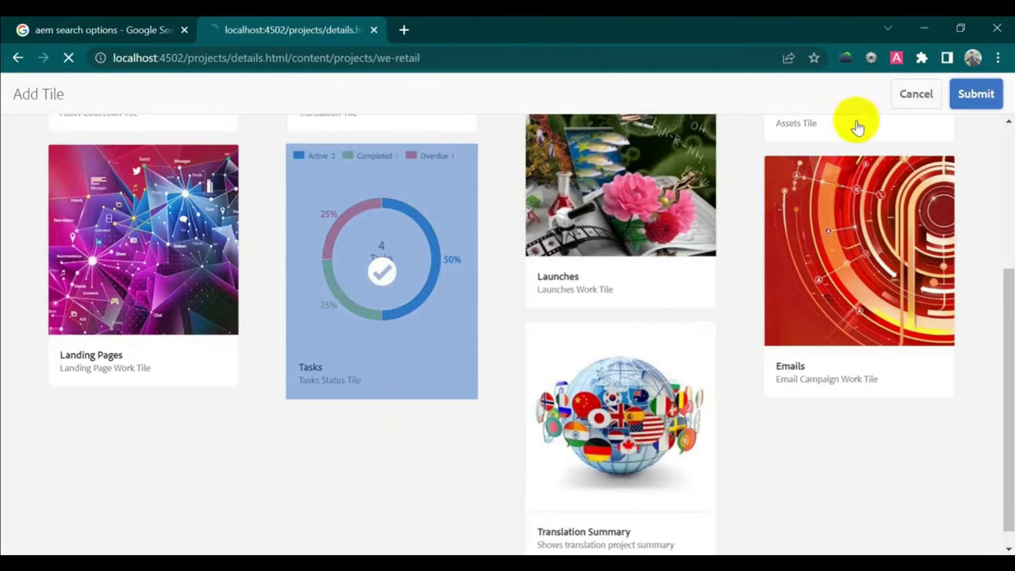
scroll(680, 283, down, 3)
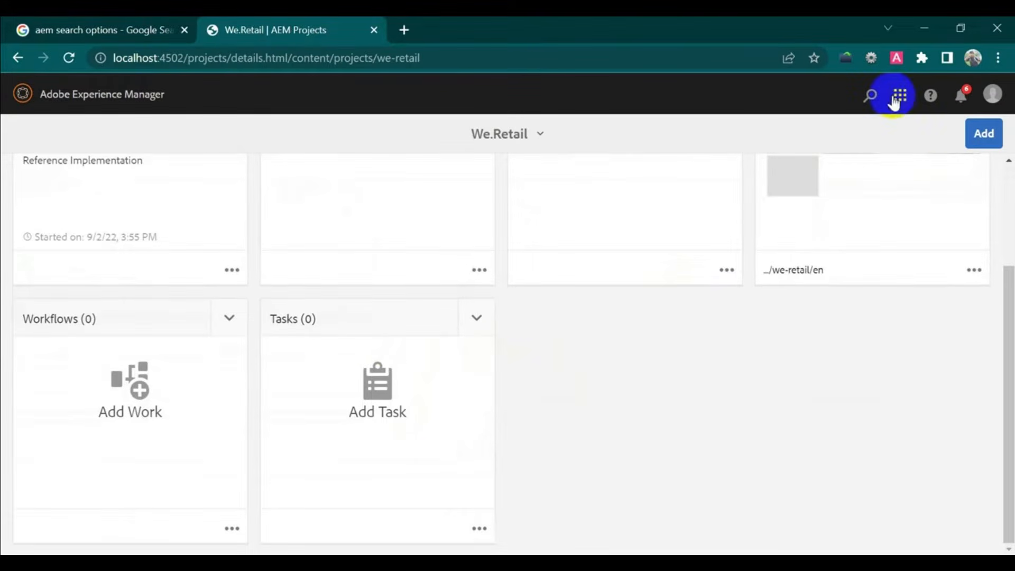
scroll(748, 386, up, 3)
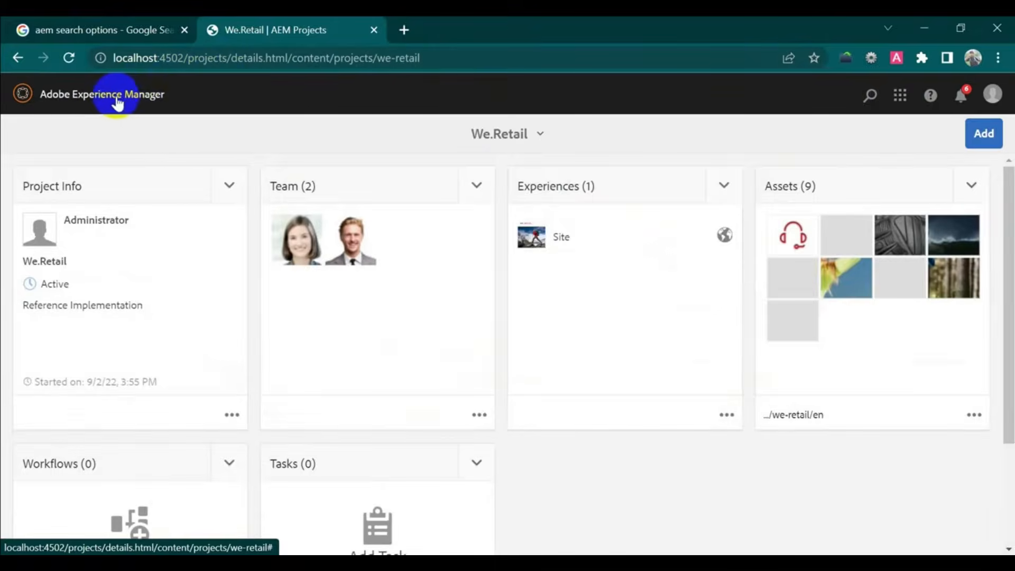
click(140, 101)
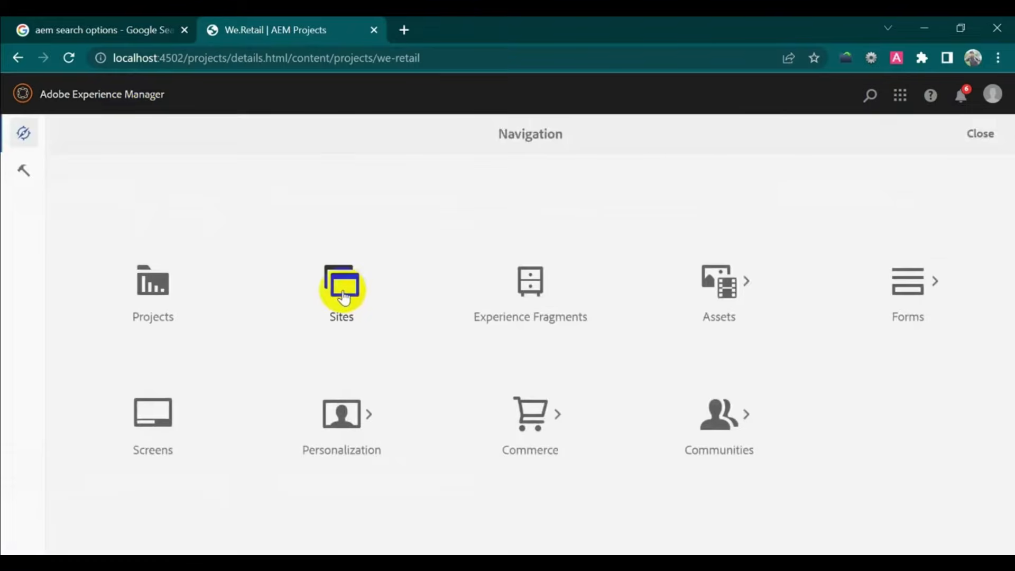
- Browse Sites > We.Retail > Language Masters > English, then view Assets and return to Start
click(343, 297)
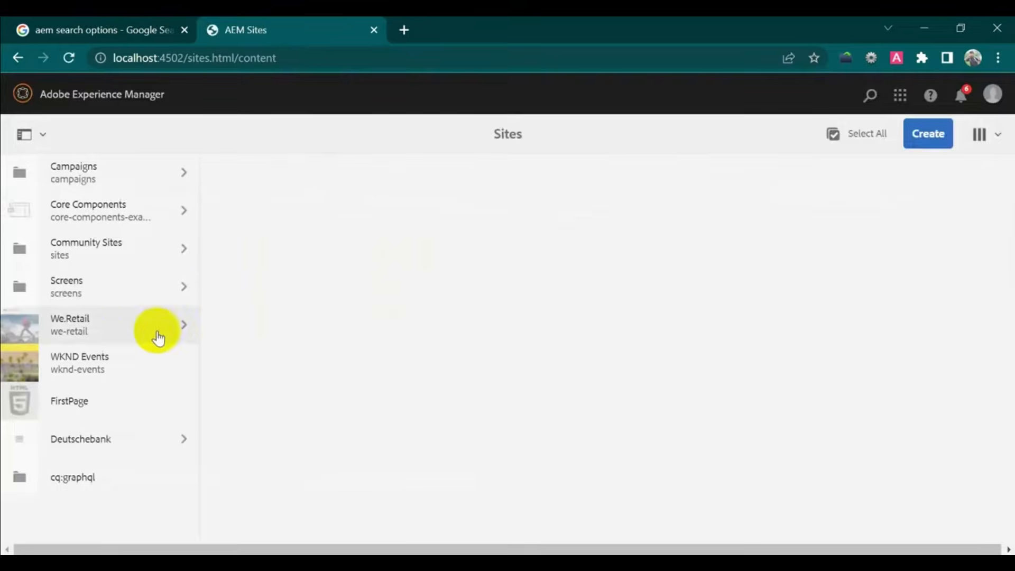
click(112, 329)
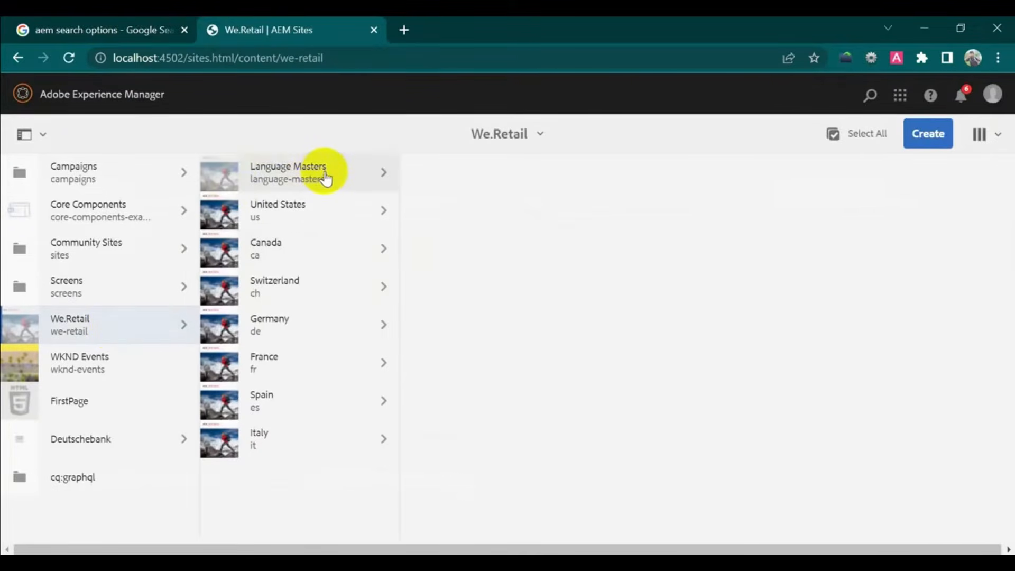
click(266, 161)
click(475, 180)
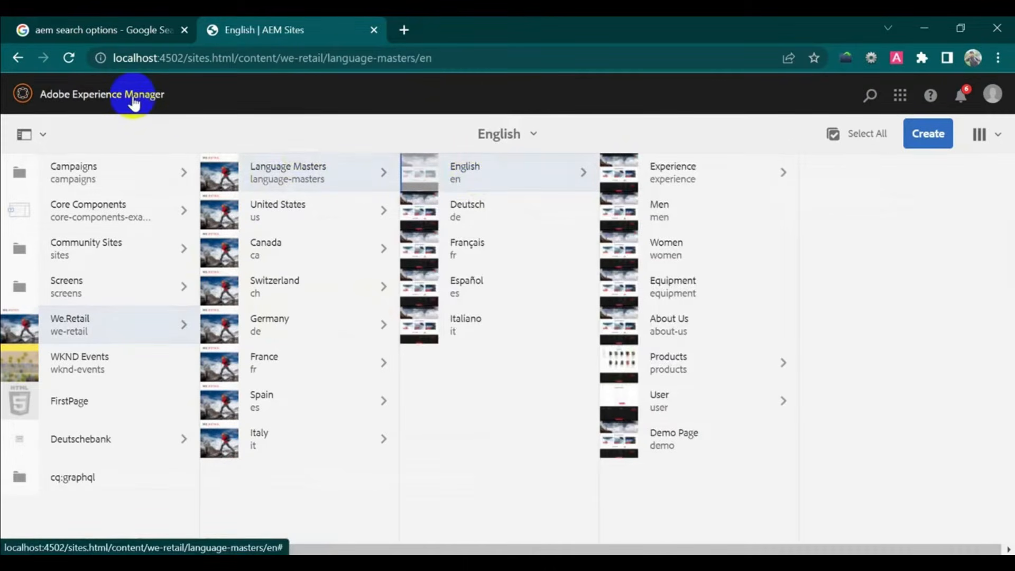
click(134, 104)
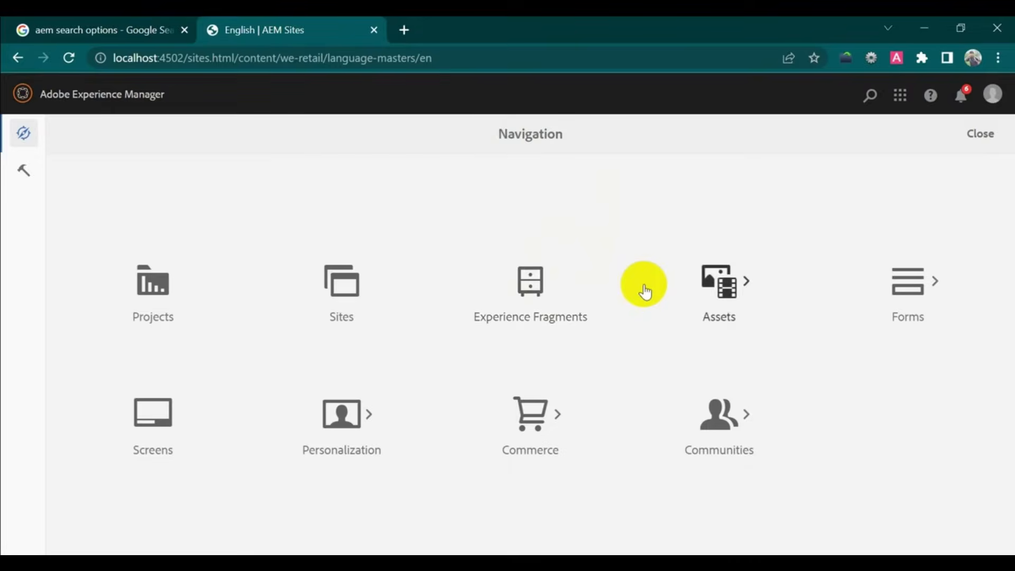
click(722, 286)
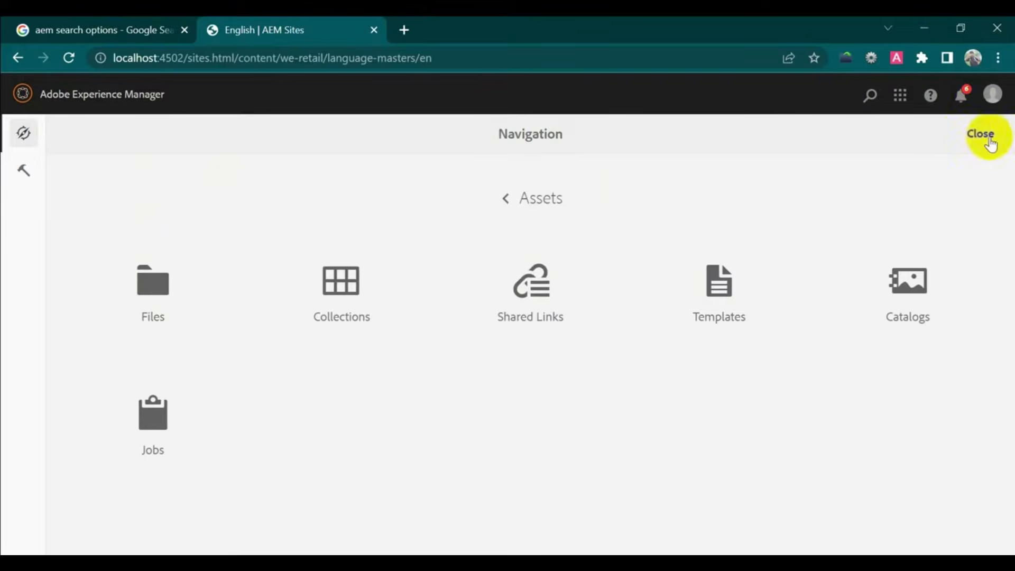
click(169, 287)
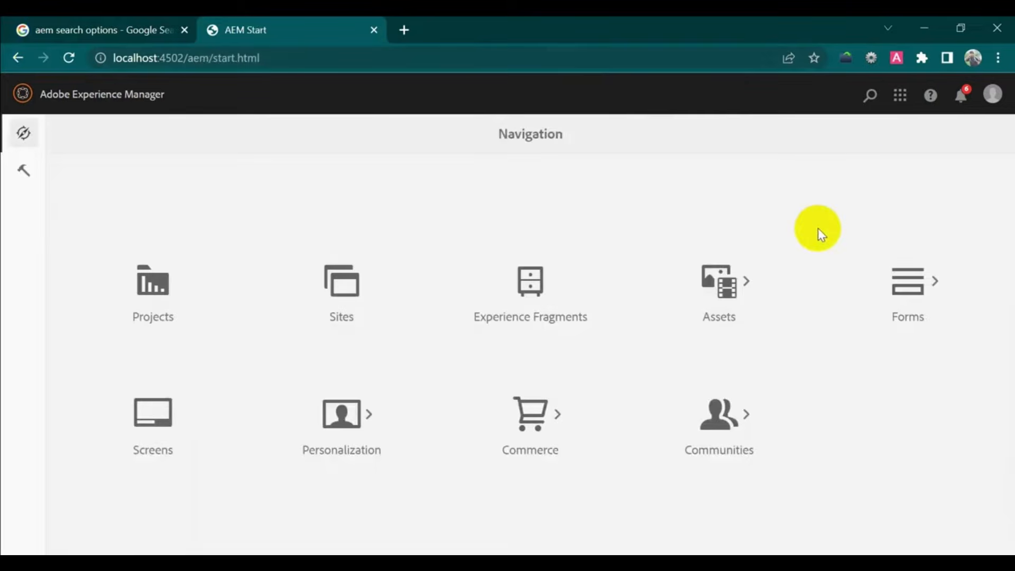
- Check the search, solutions, notifications and user account menus, then open the Sites console
click(870, 98)
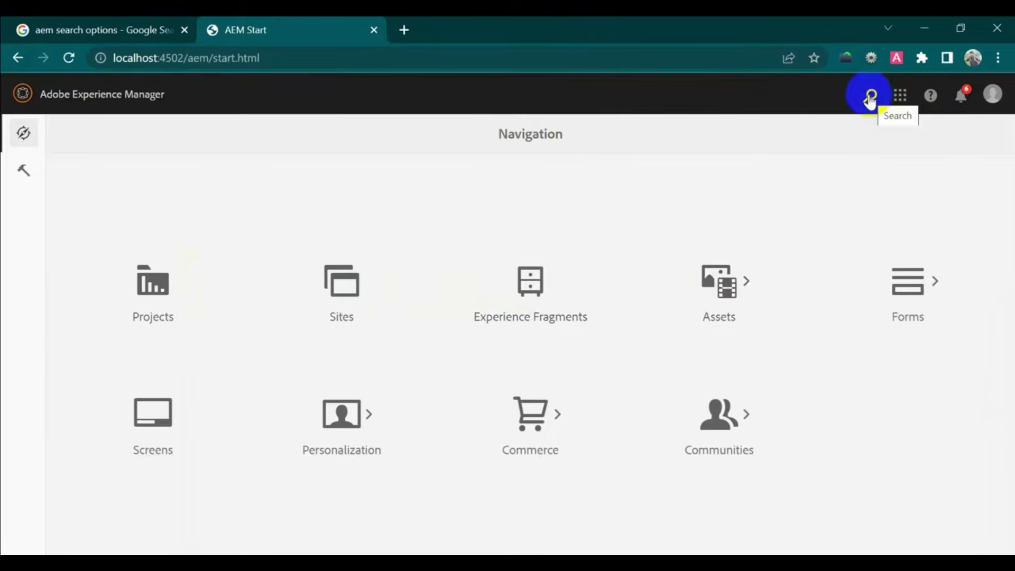
click(902, 102)
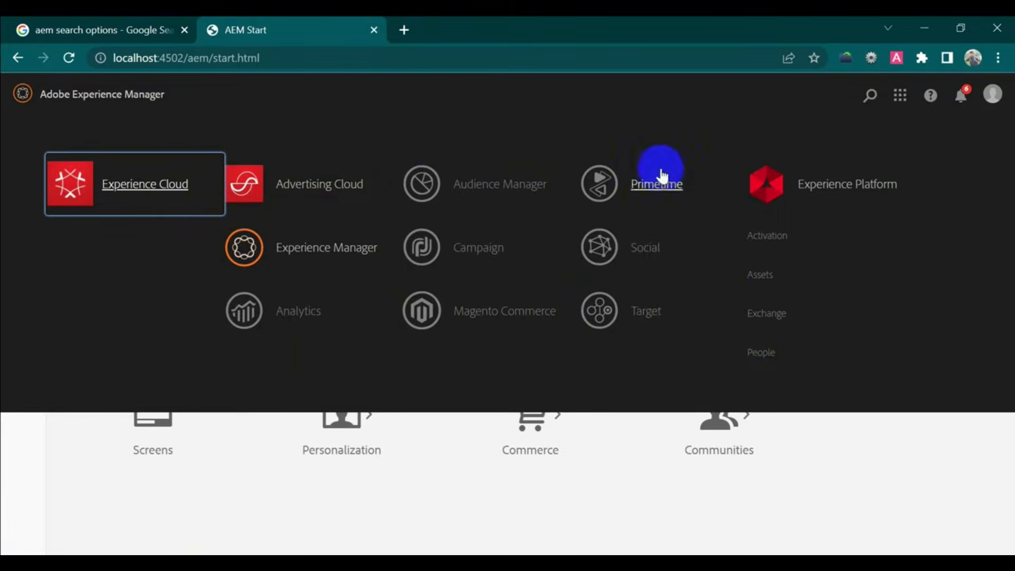
click(961, 103)
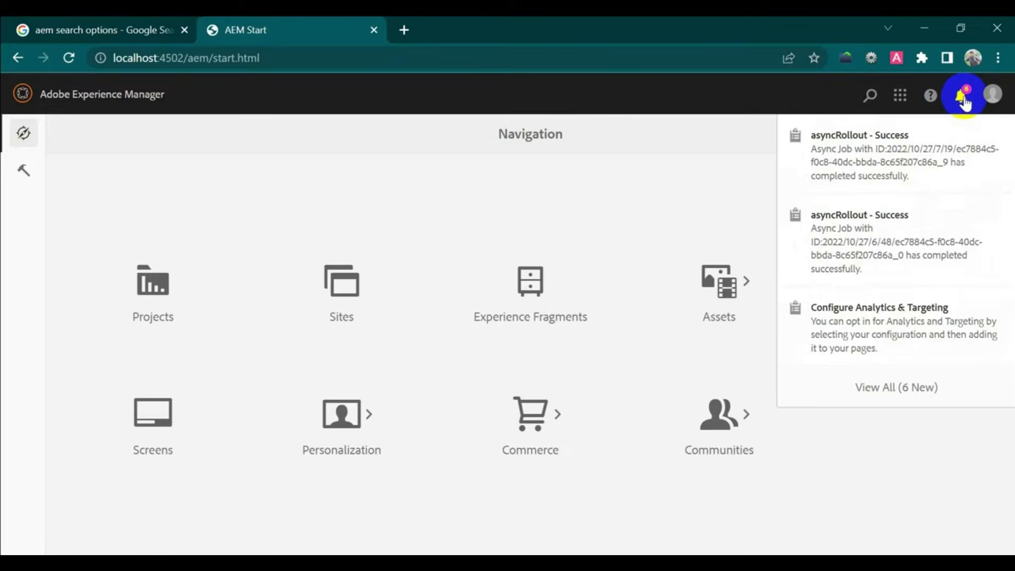
click(994, 101)
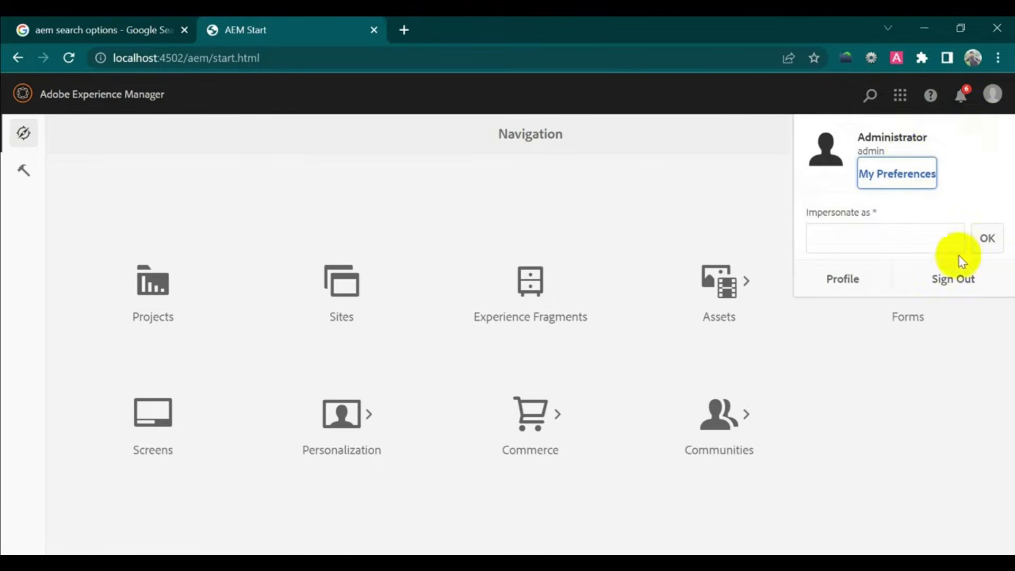
click(963, 282)
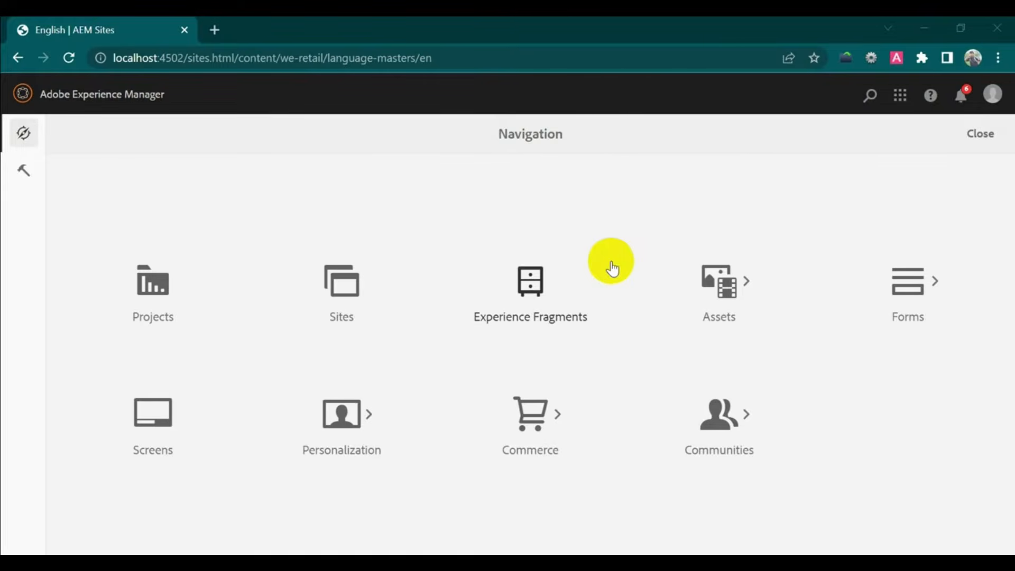
click(346, 295)
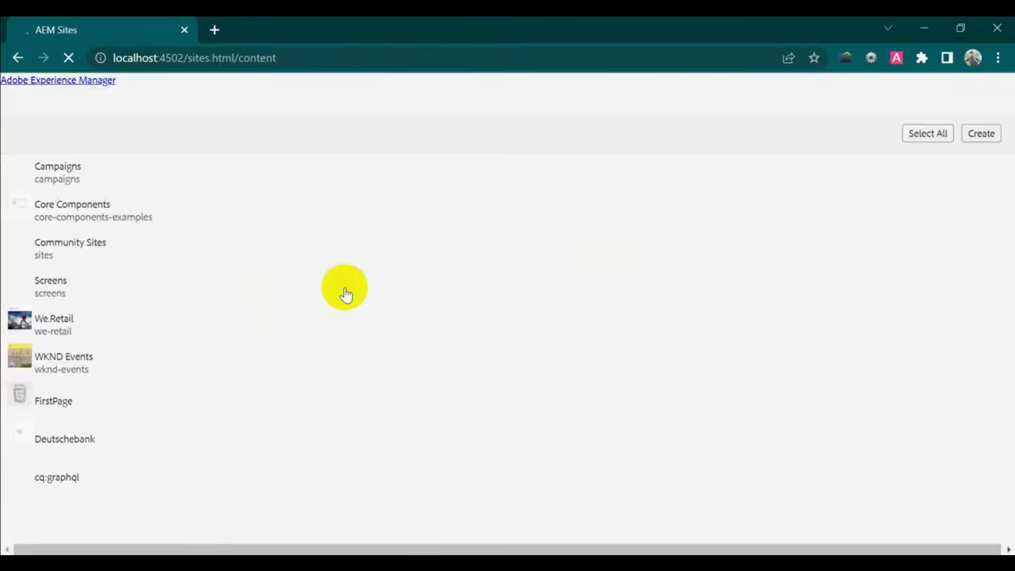
- Start a new Content Page under We.Retail's English language master
click(113, 329)
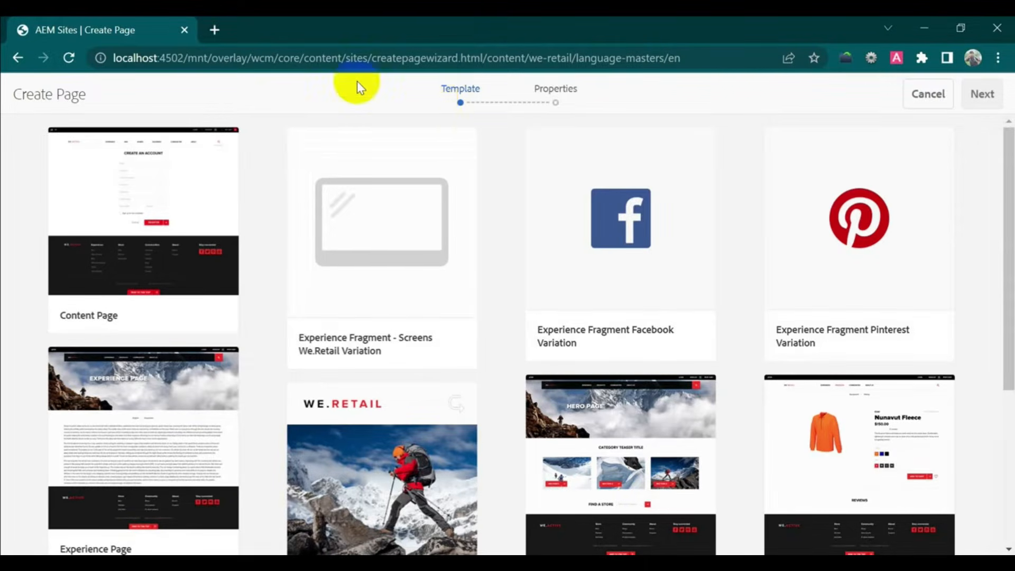
click(141, 238)
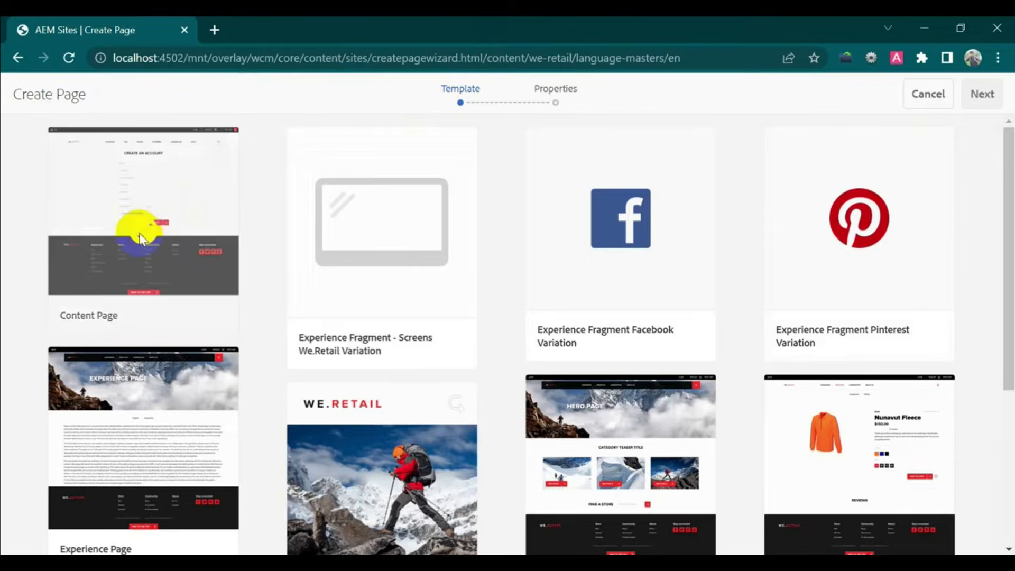
click(982, 93)
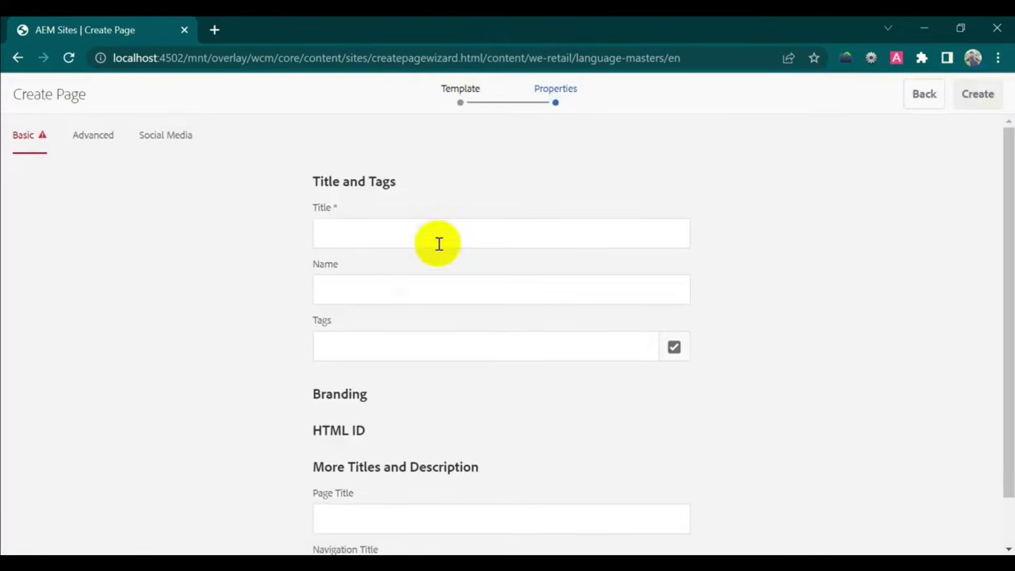
- Give the page the title FirstPage and the name firstpage, then create it
click(466, 232)
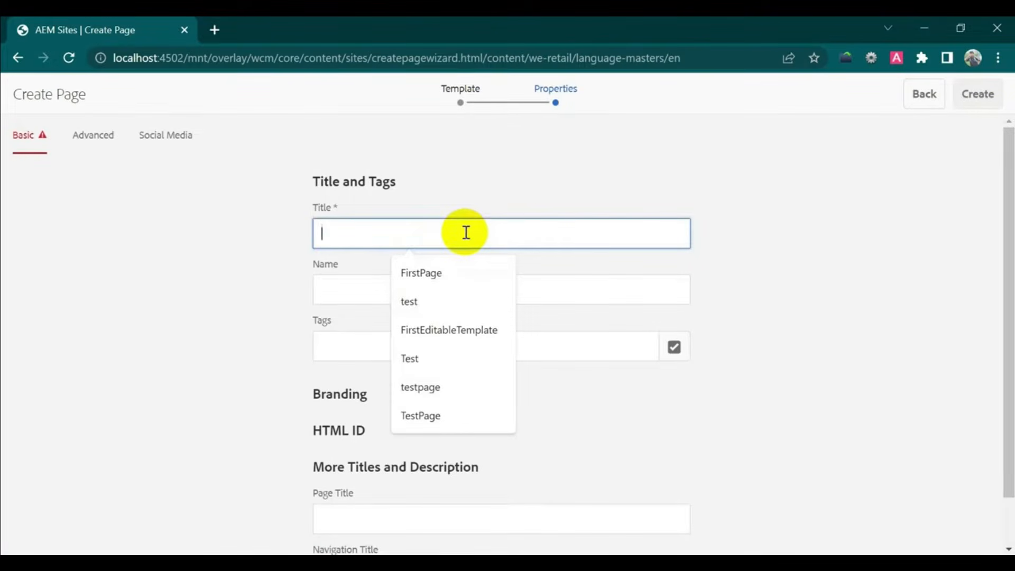
click(466, 272)
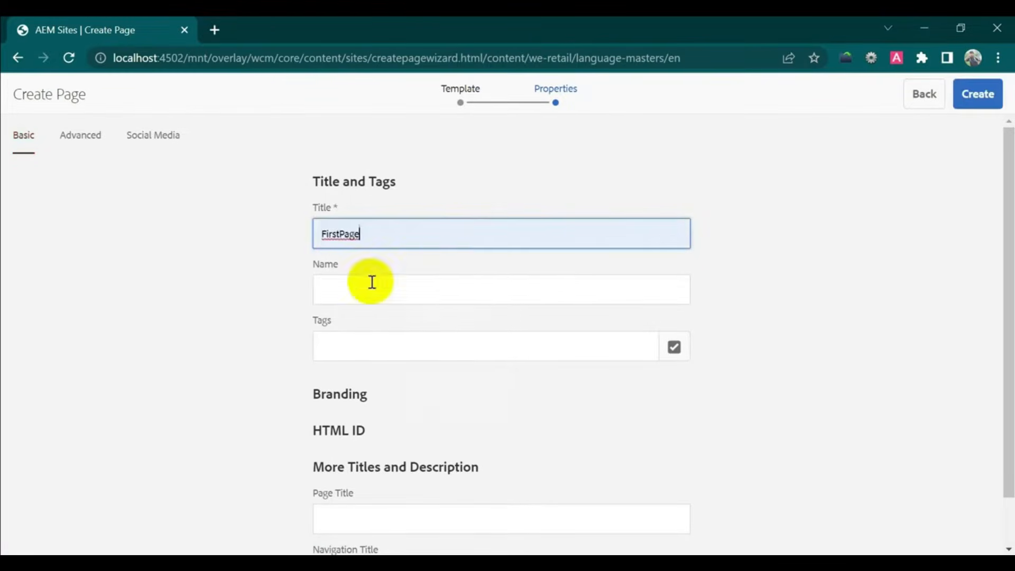
click(362, 290)
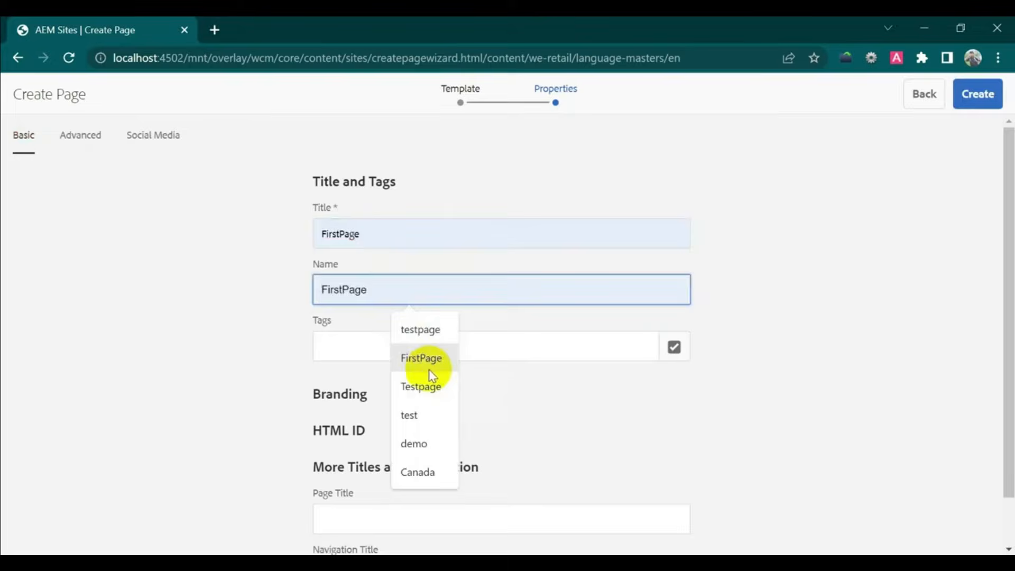
text(firs)
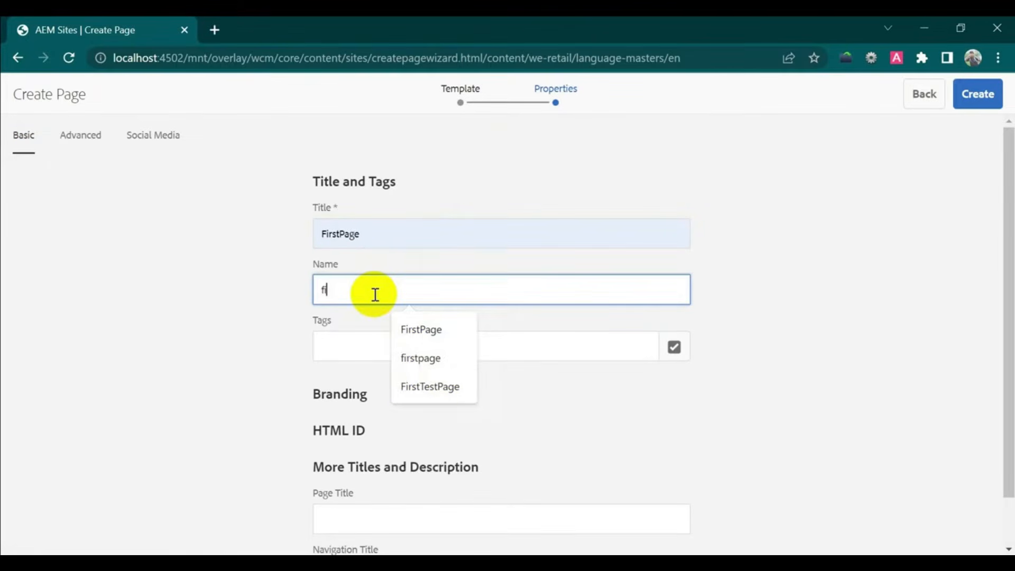
text(tpage)
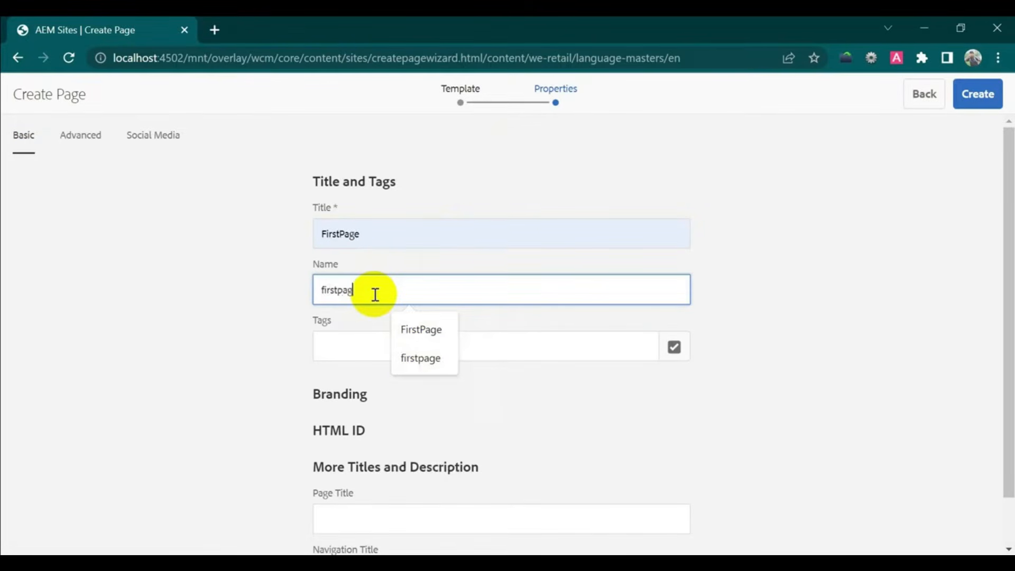
click(931, 363)
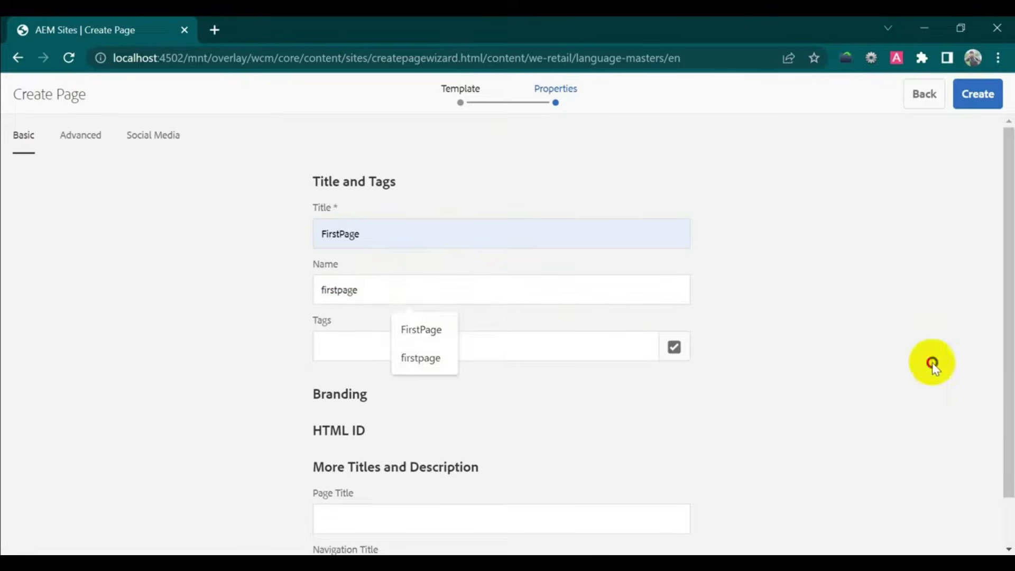
click(974, 96)
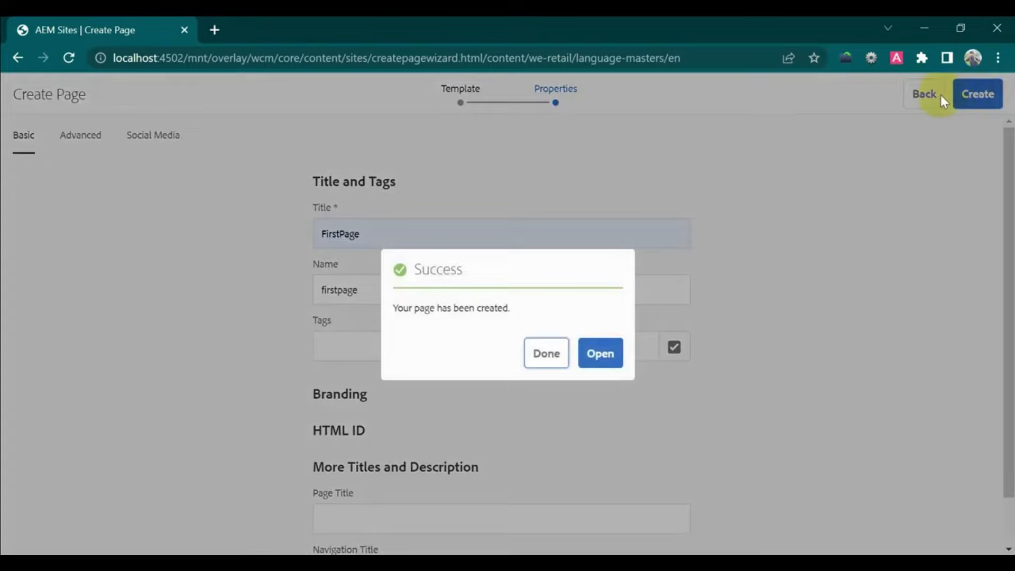
click(545, 360)
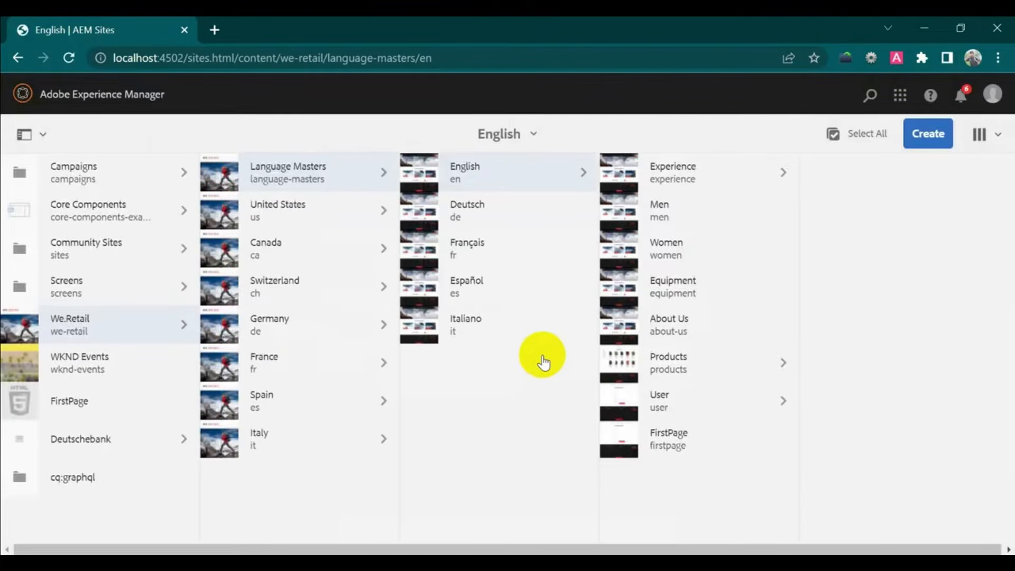
- Open FirstPage in the page editor and review the editor modes list
click(622, 441)
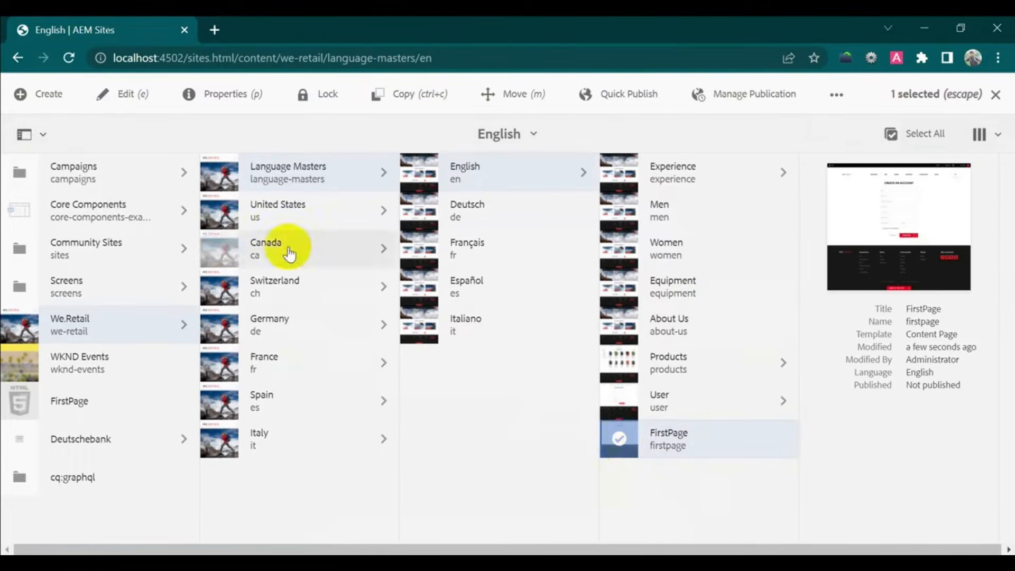
click(119, 97)
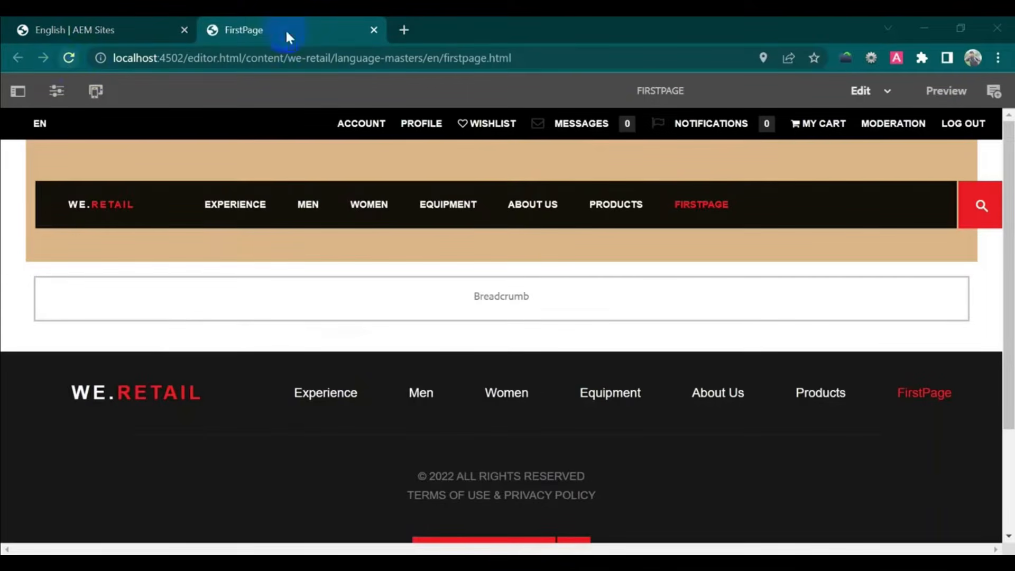
click(887, 92)
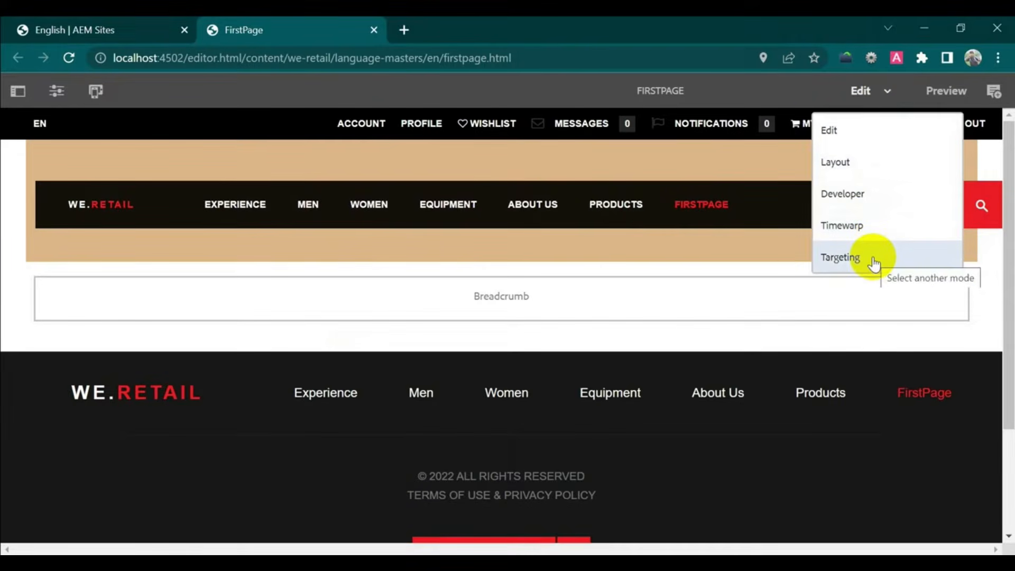
click(4, 218)
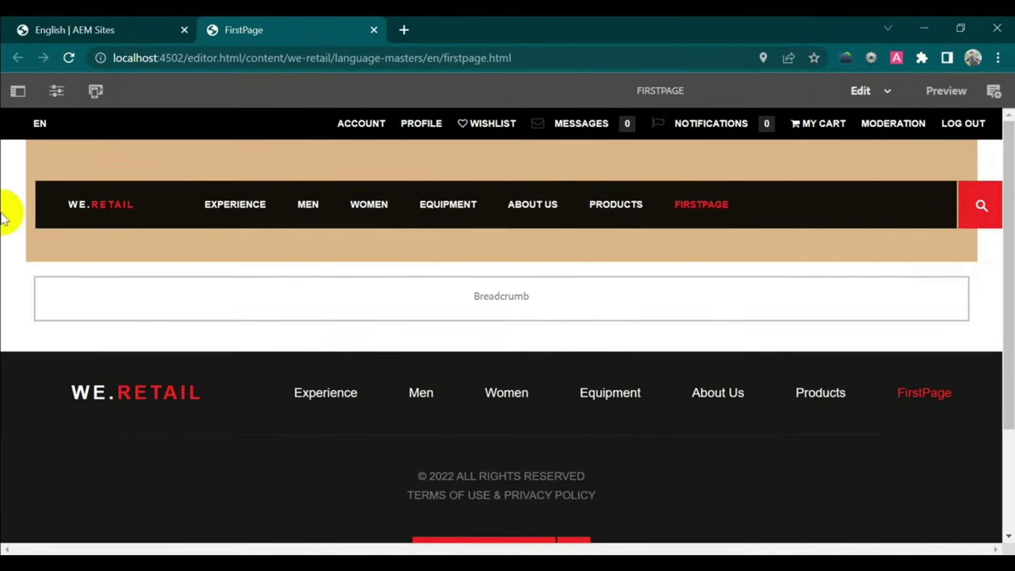
- Browse the side panel's components and content tree and the Page Information menu, then select the empty drop area
click(19, 95)
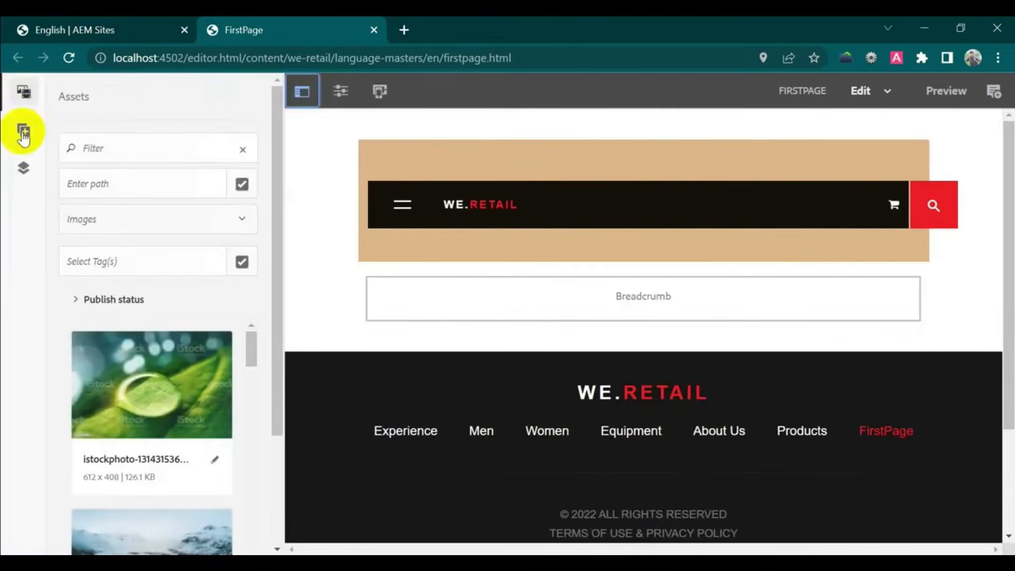
click(21, 135)
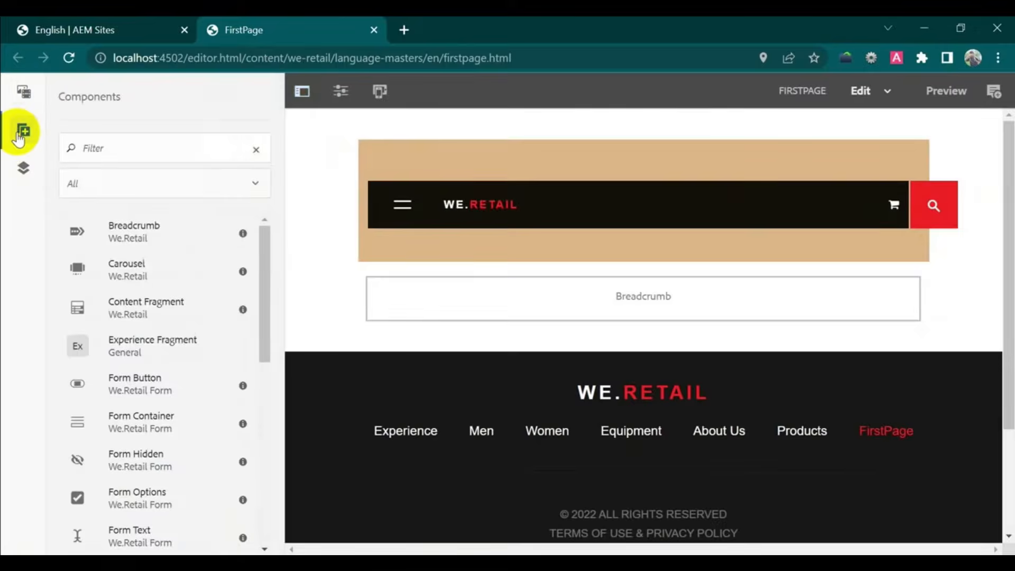
click(23, 169)
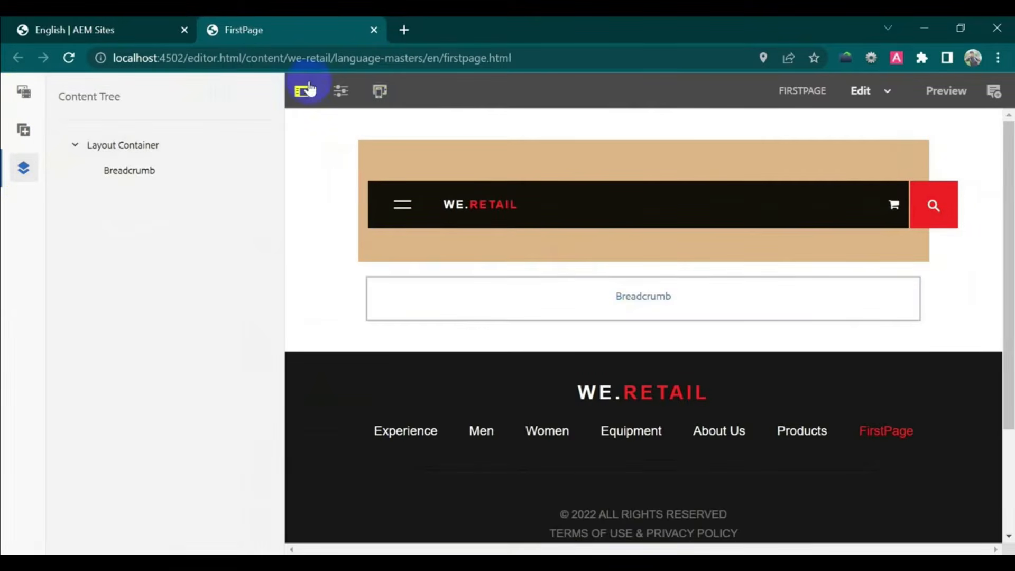
click(341, 93)
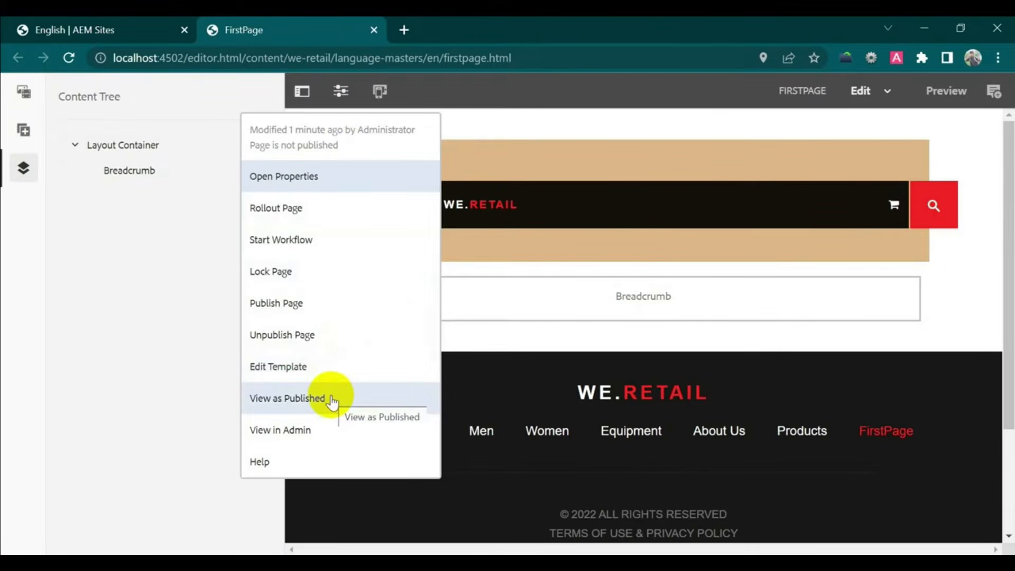
click(573, 130)
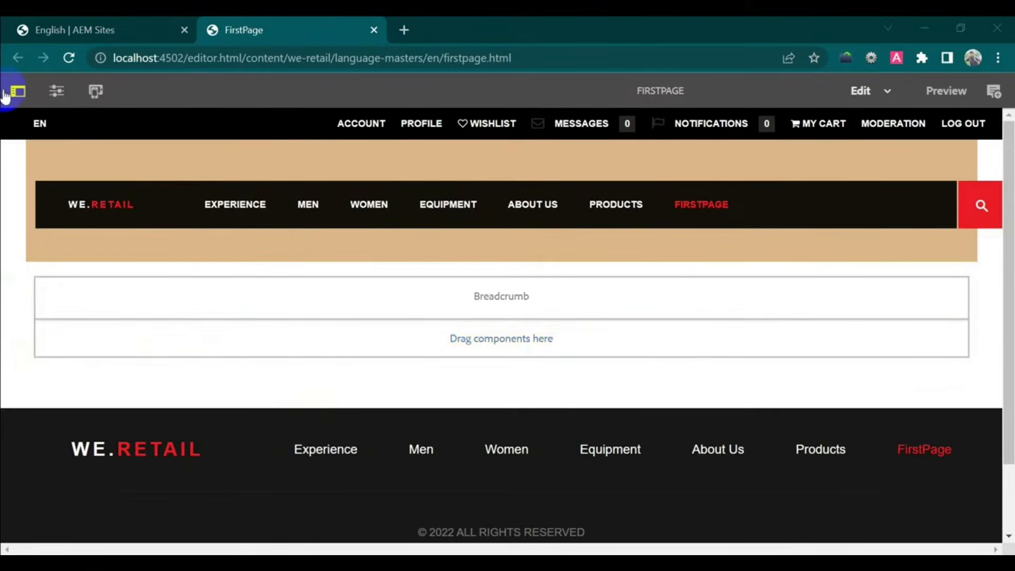
click(86, 345)
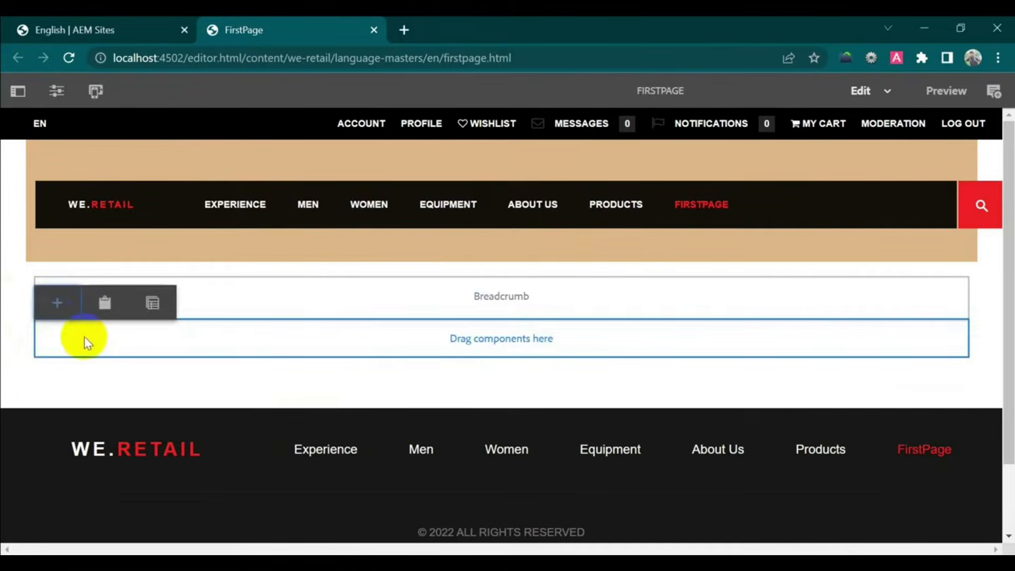
- Insert a Text component below the Breadcrumb reading 'This is the text demo page'
click(58, 304)
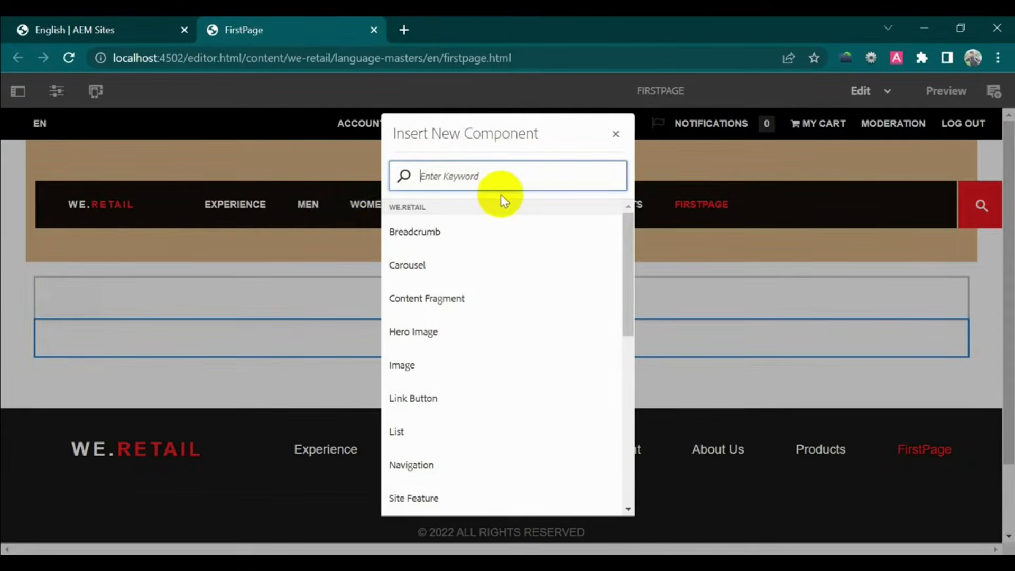
text(text)
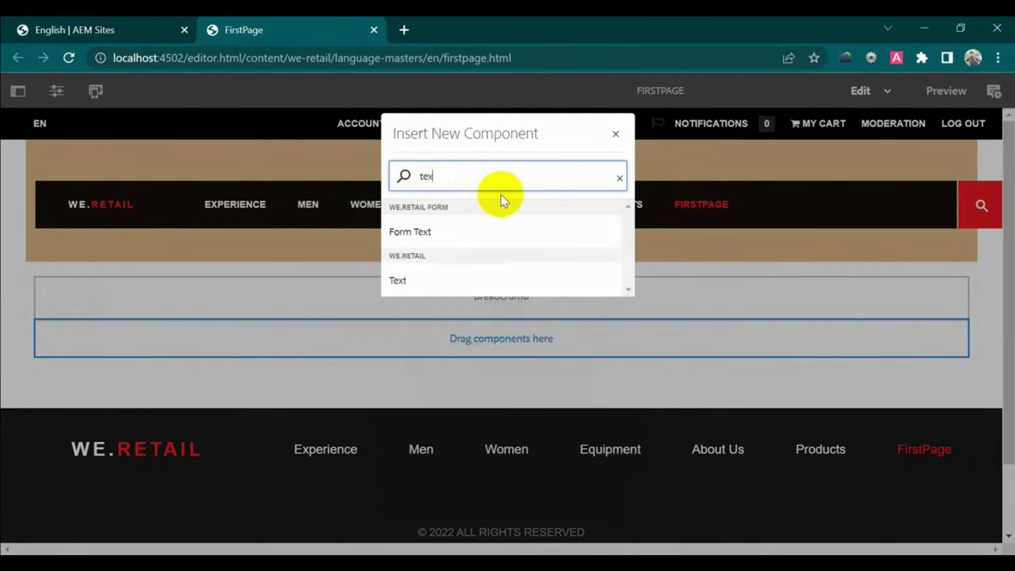
click(433, 284)
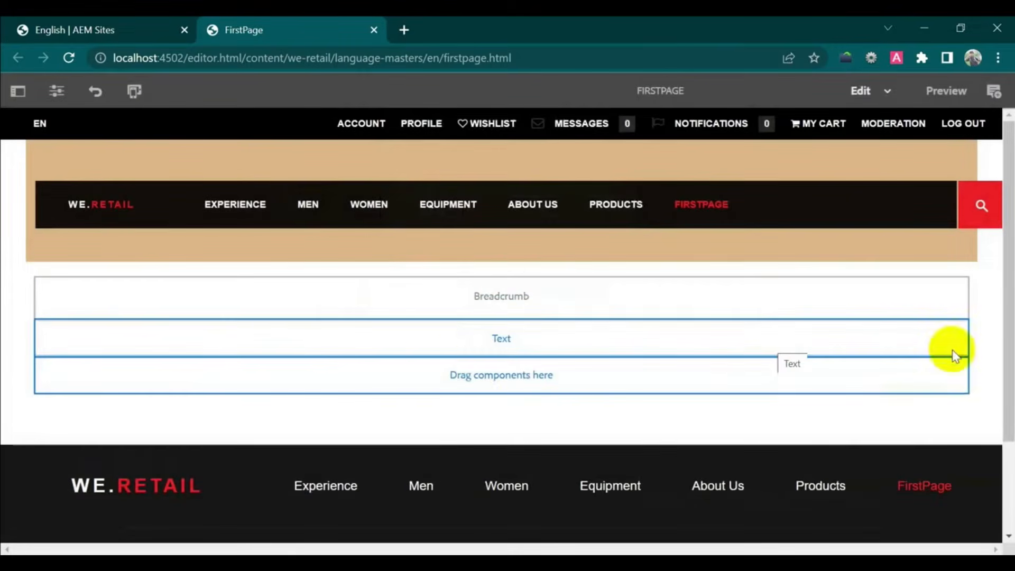
click(369, 340)
click(58, 314)
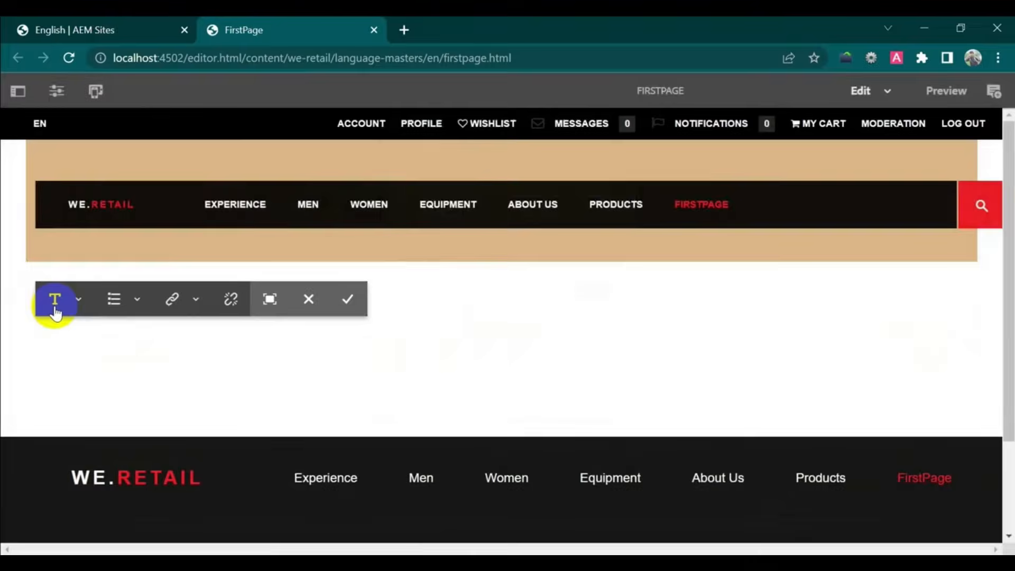
click(141, 351)
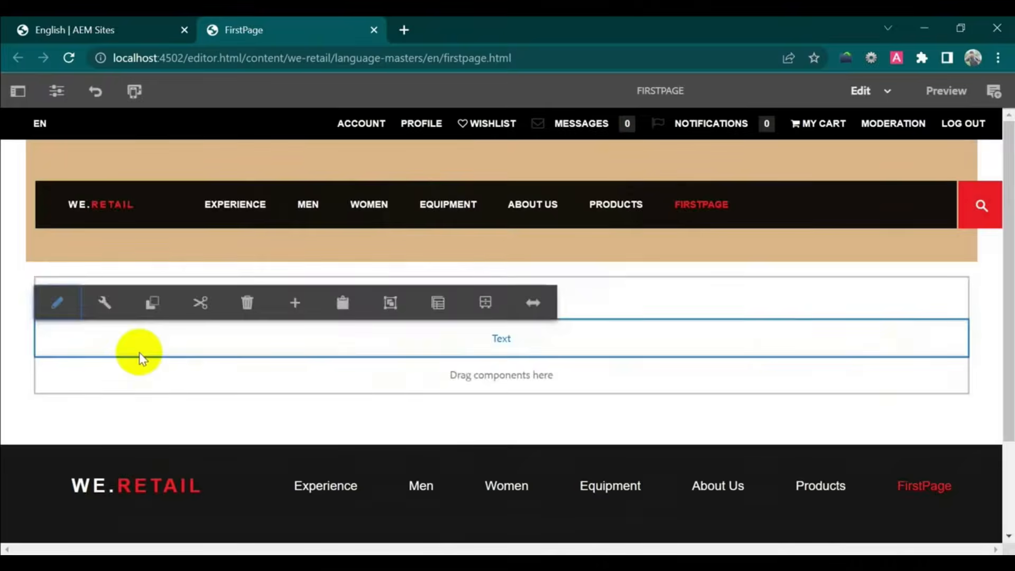
click(59, 313)
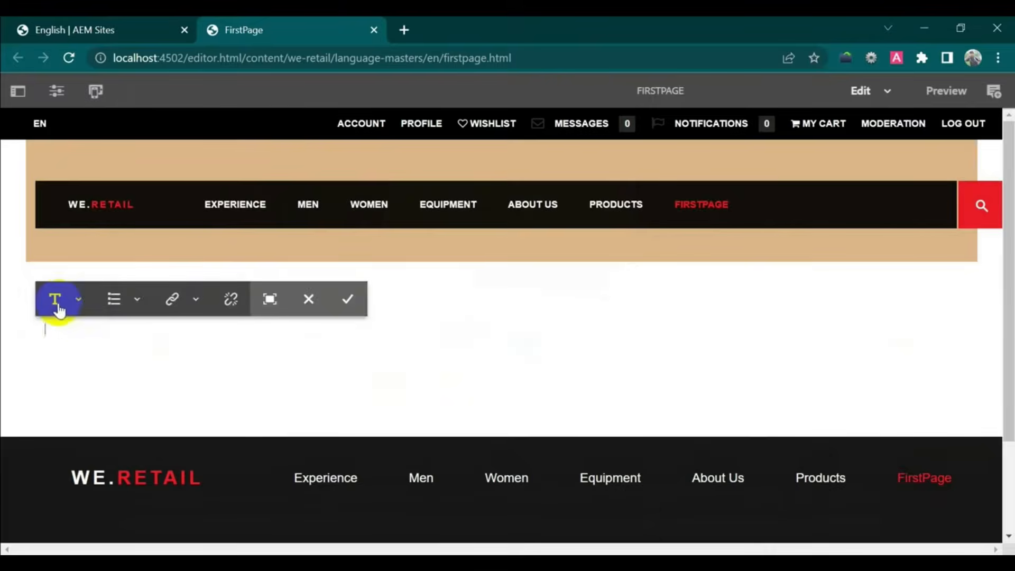
text(This)
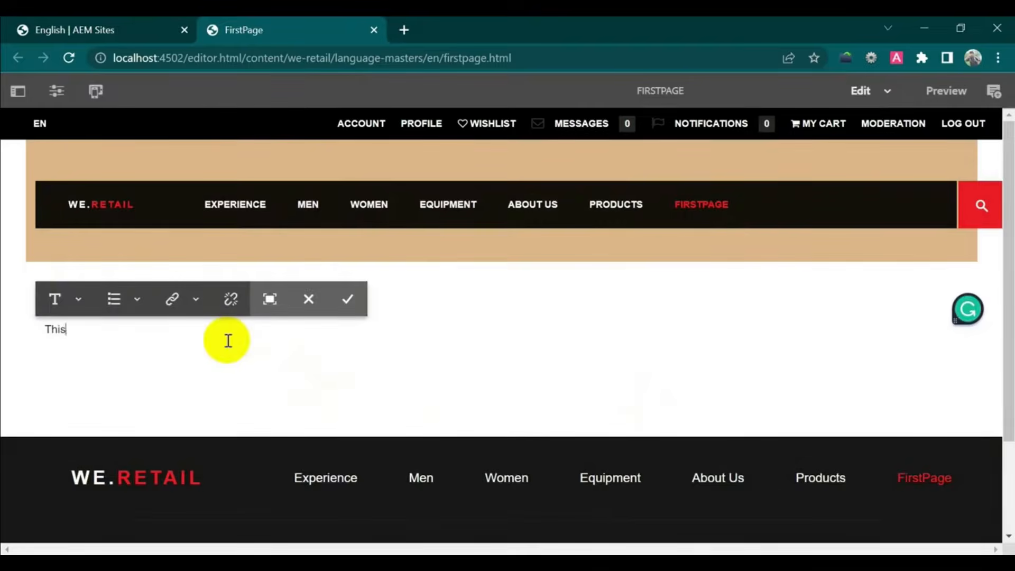
text( is the text demo page)
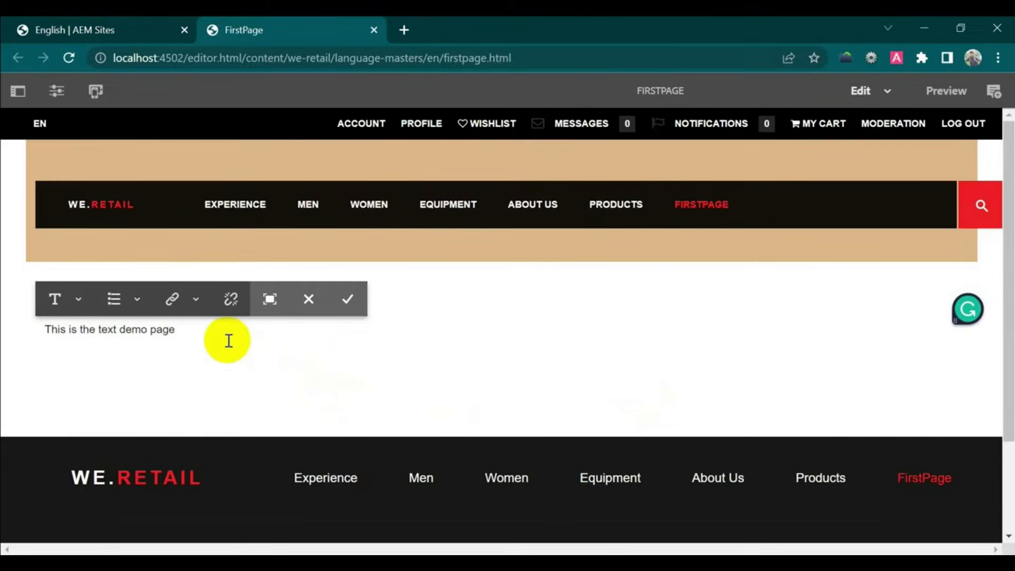
click(344, 302)
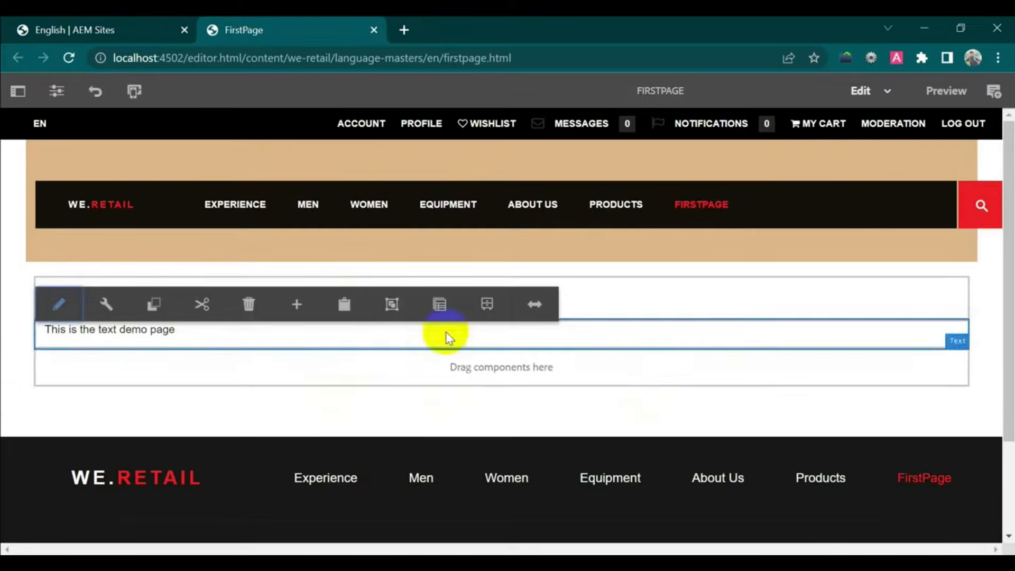
- Insert an Image component below the text, then close its empty settings dialog
click(329, 375)
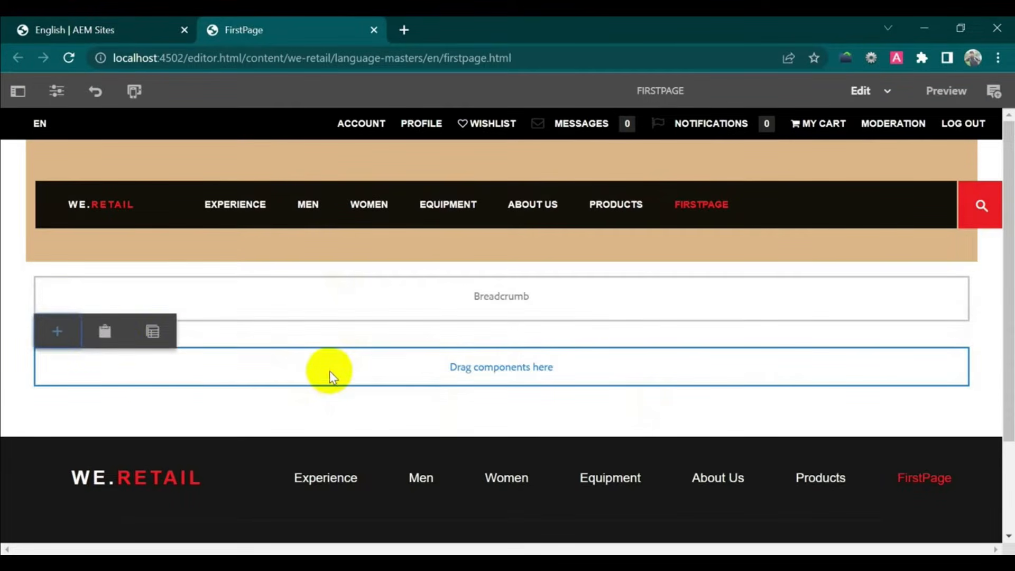
click(57, 339)
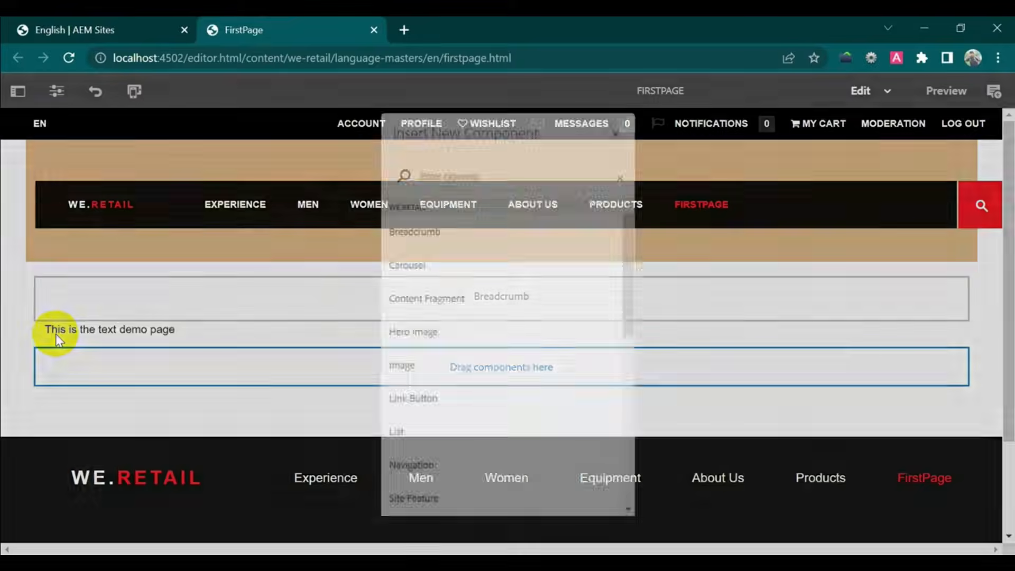
text(image)
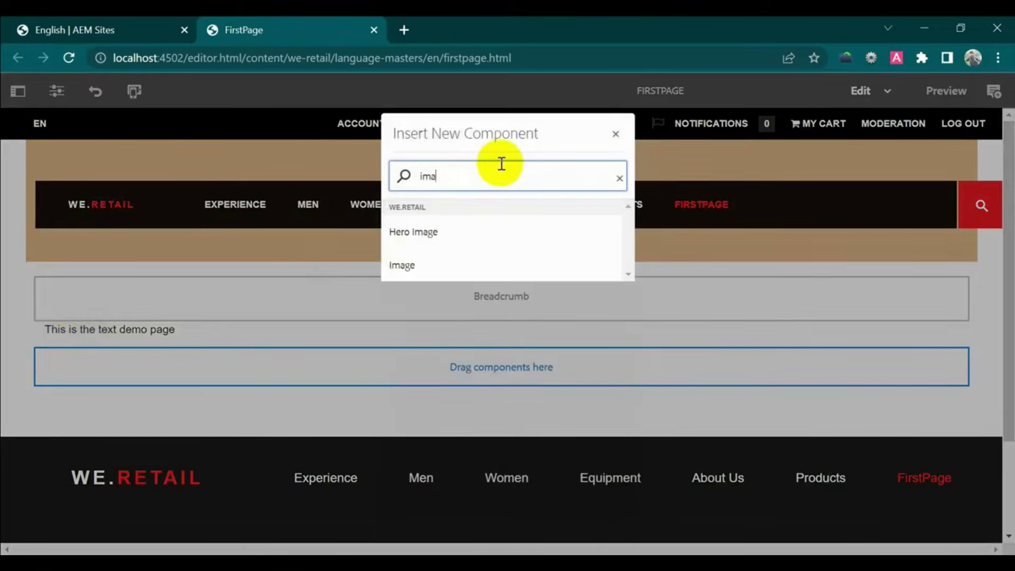
click(460, 265)
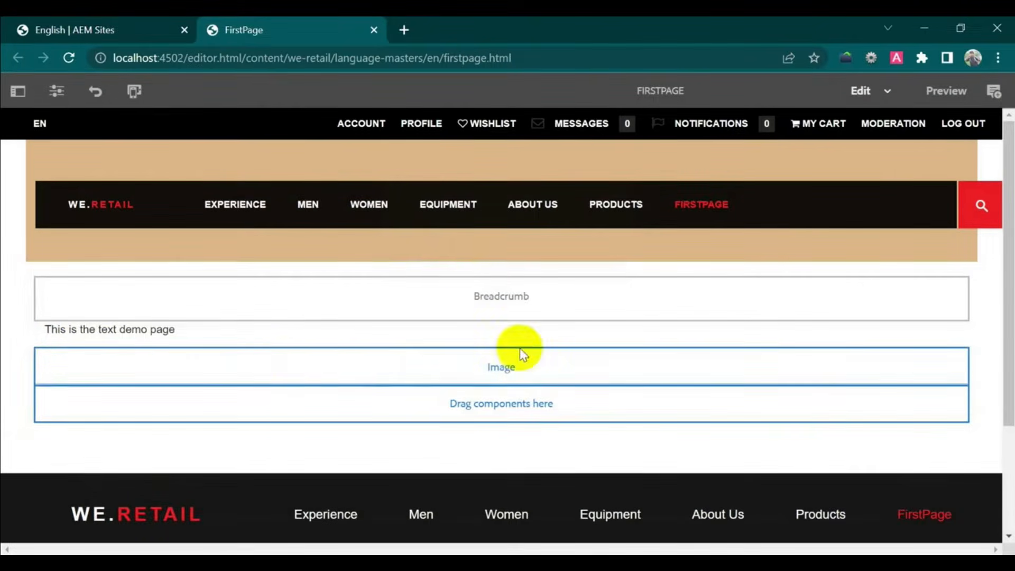
click(286, 362)
click(55, 333)
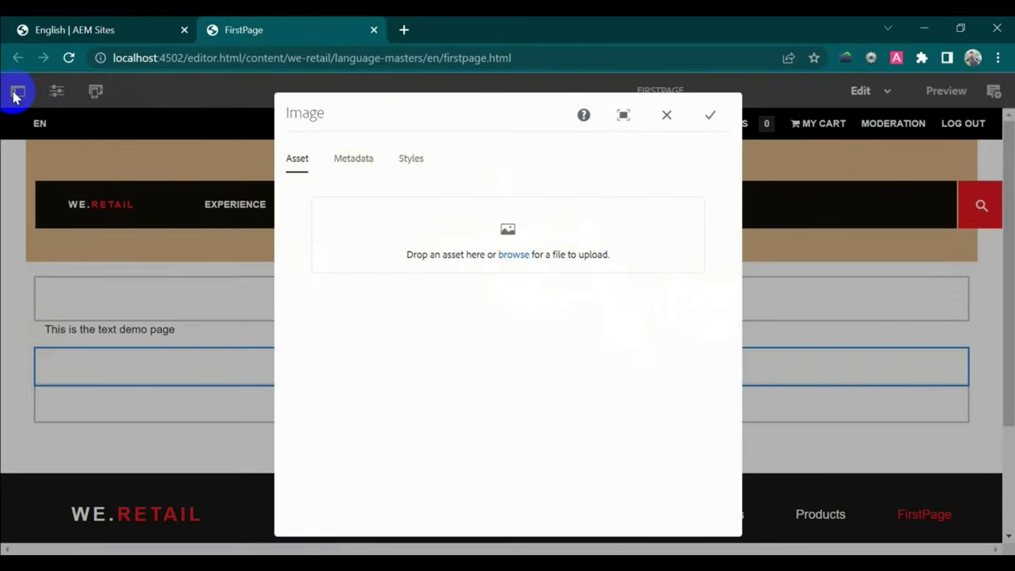
click(667, 115)
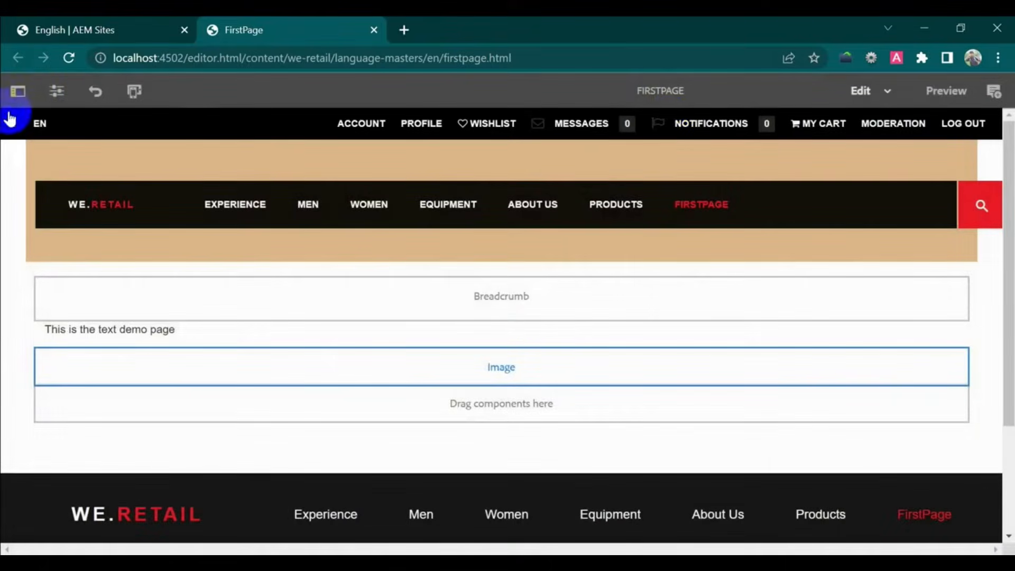
- Drag the water-drop asset into the Image component's settings, confirm, and switch to Preview
click(18, 91)
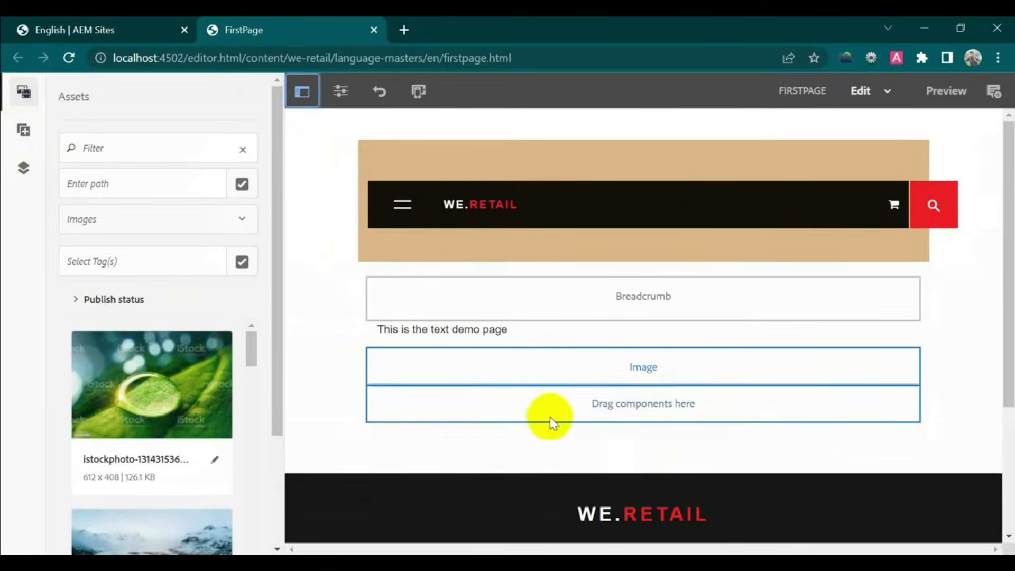
click(502, 382)
click(393, 332)
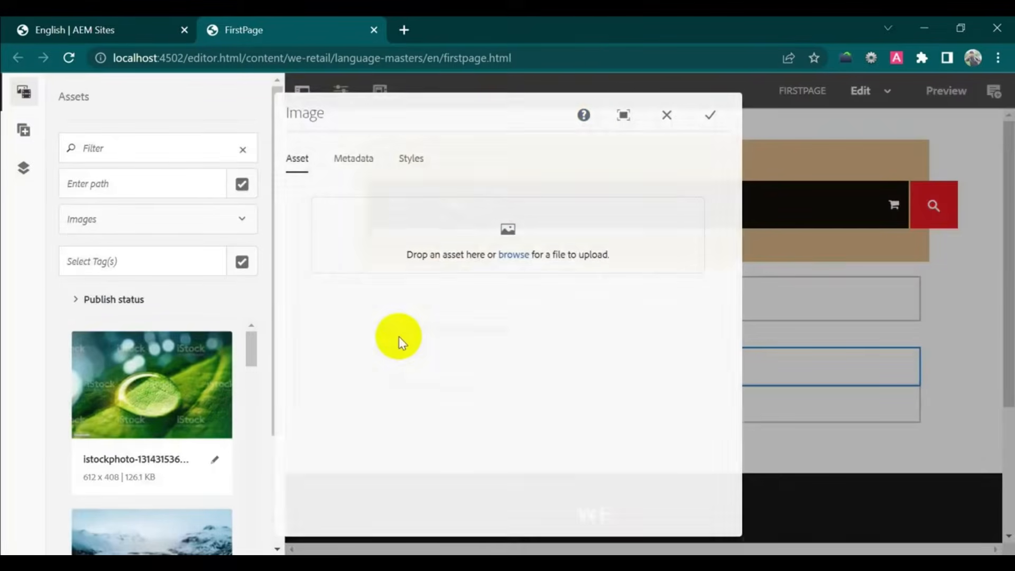
drag(141, 389, 524, 249)
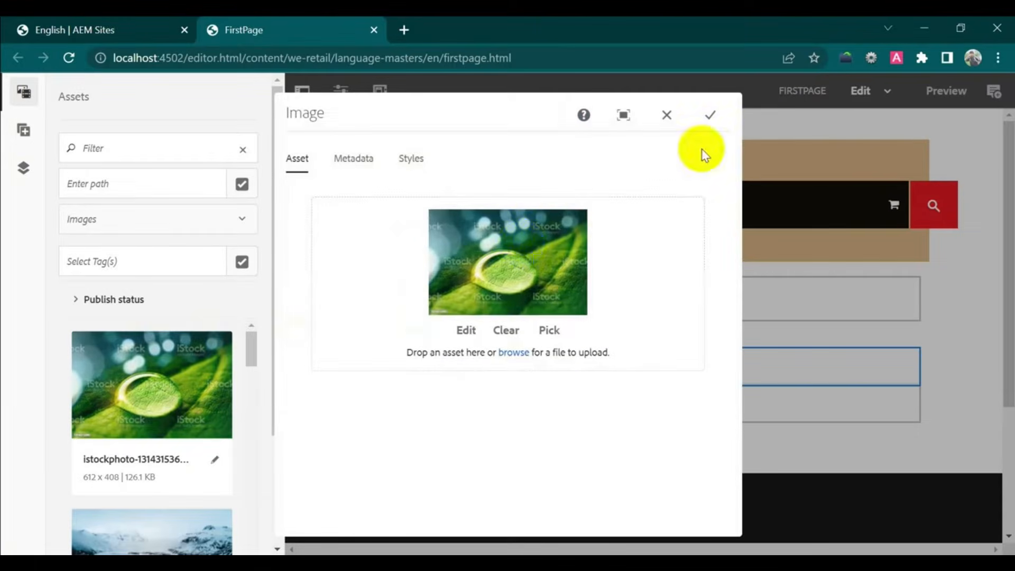
click(709, 116)
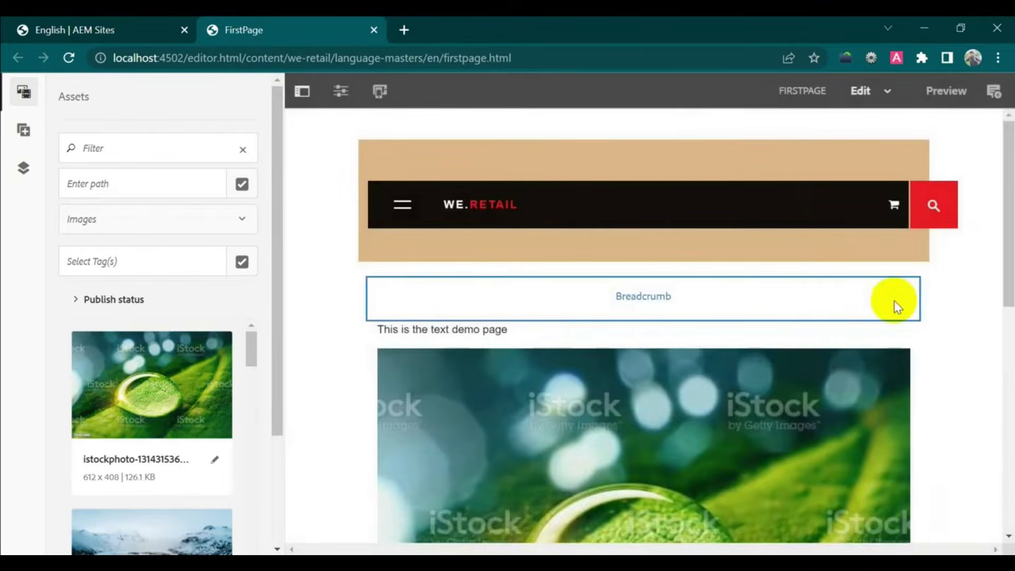
click(950, 91)
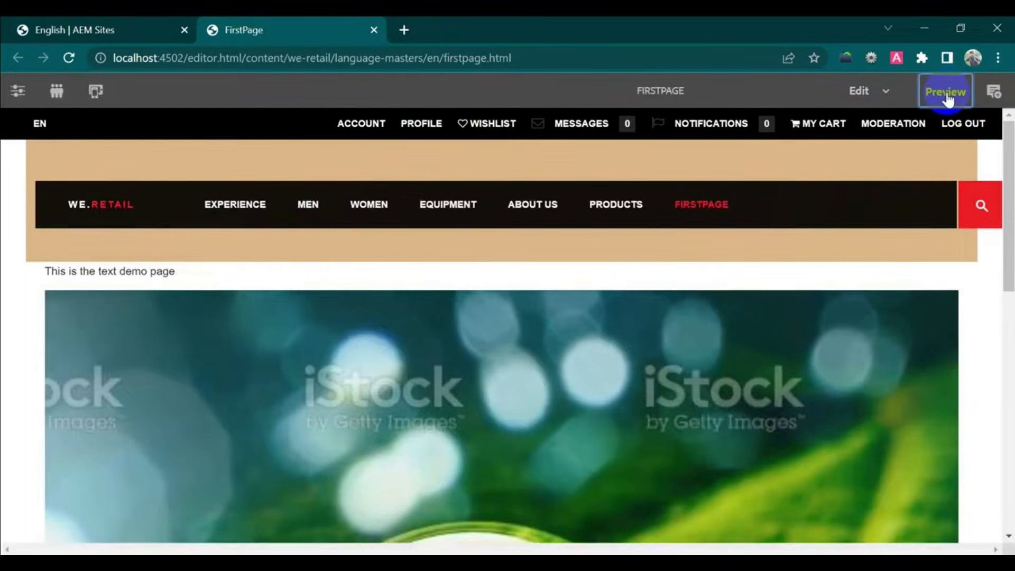
- Emulate FirstPage at Galaxy S7 width, then open it with View as Published
click(95, 92)
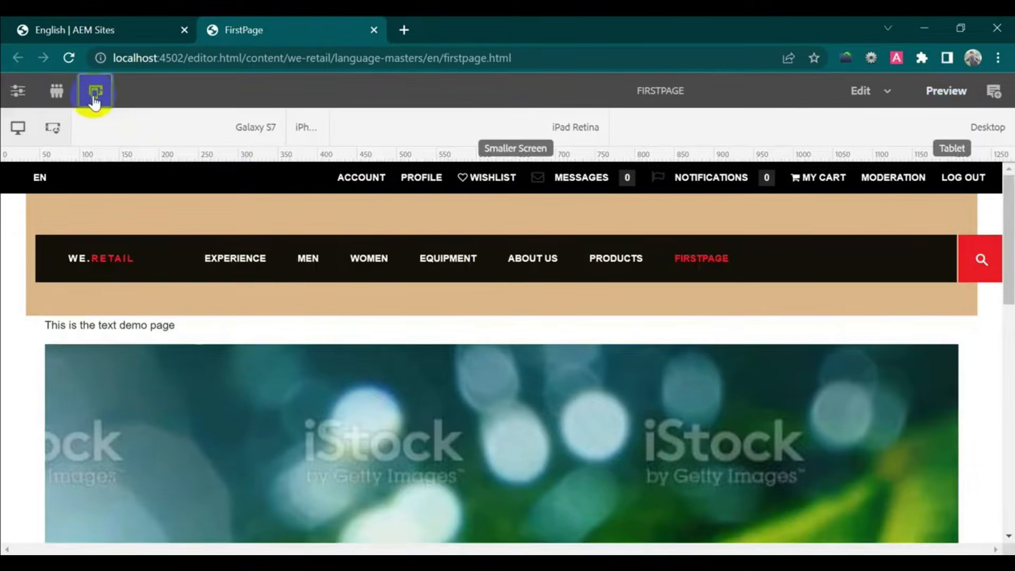
click(229, 136)
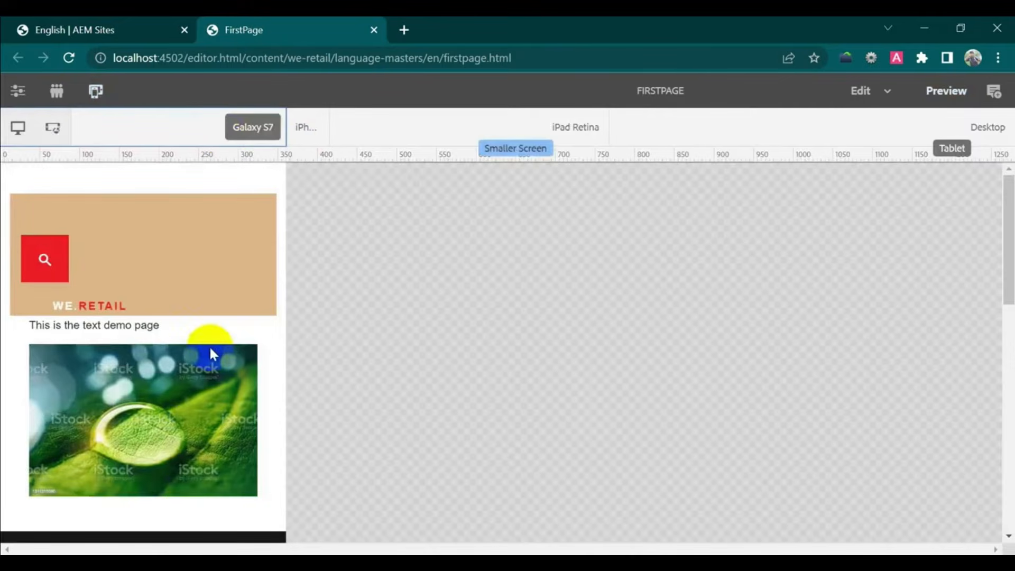
scroll(210, 349, down, 4)
scroll(210, 349, up, 4)
click(15, 98)
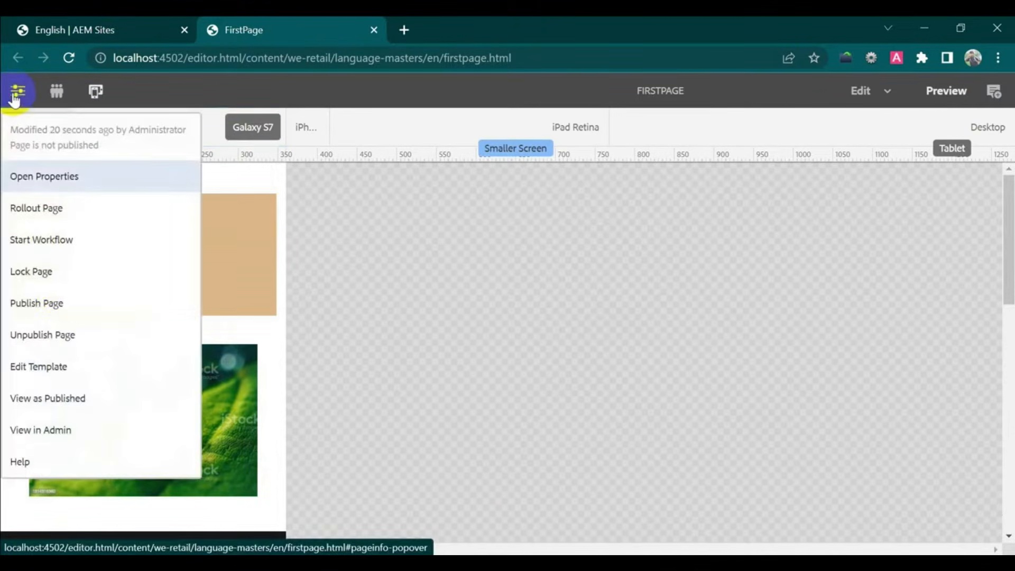
click(72, 405)
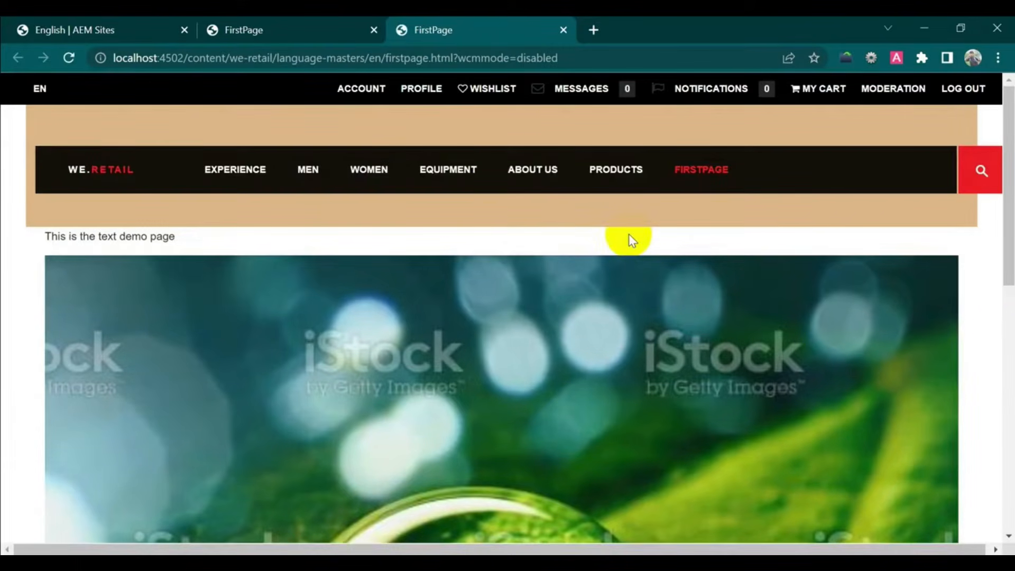
- Scroll through the published FirstPage to check the demo text and water-drop image
scroll(757, 354, down, 10)
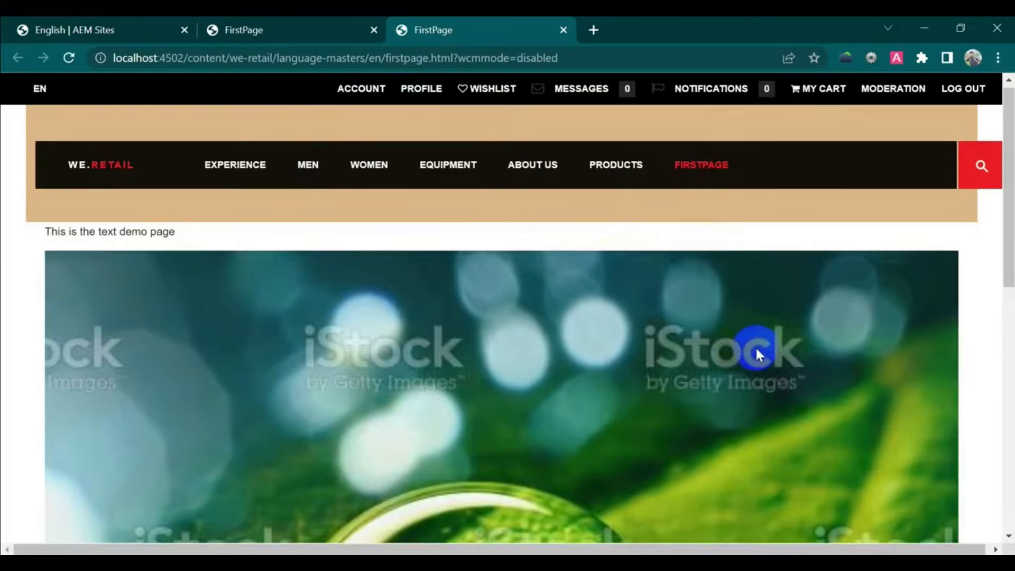
scroll(758, 352, up, 10)
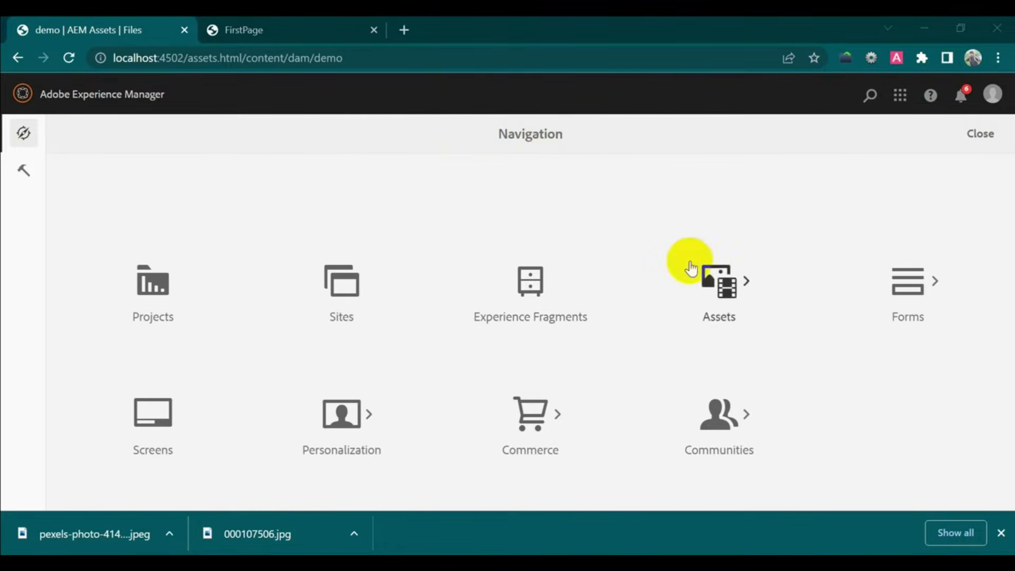
- Upload pexels-photo-414612.jpeg from Downloads into the Assets demo folder
click(719, 281)
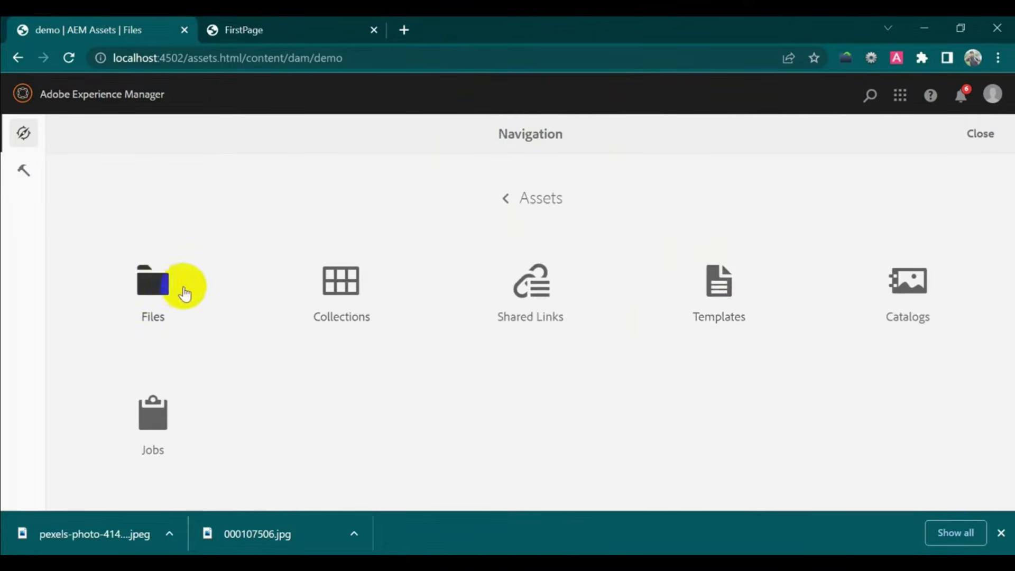
click(157, 289)
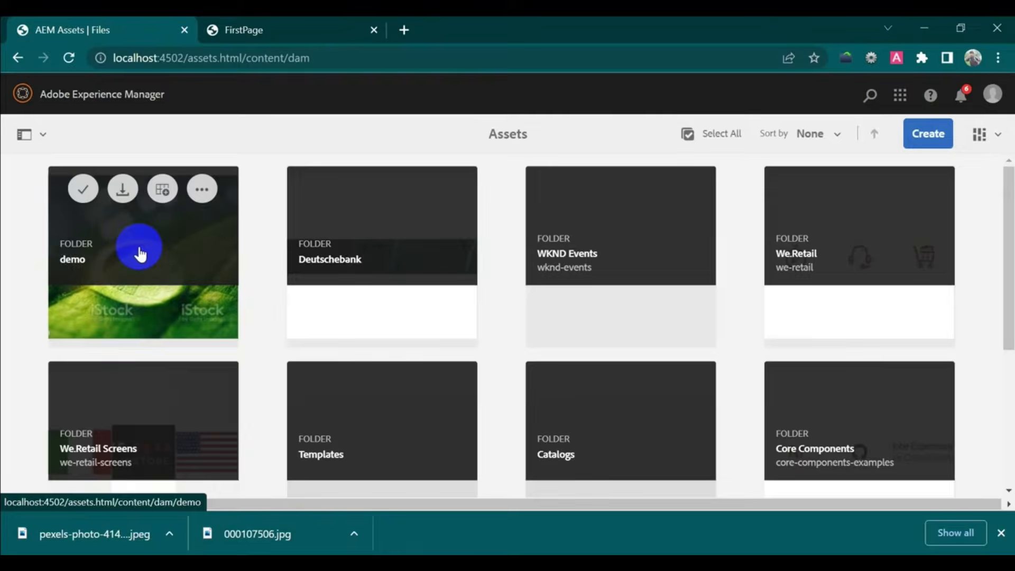
click(140, 254)
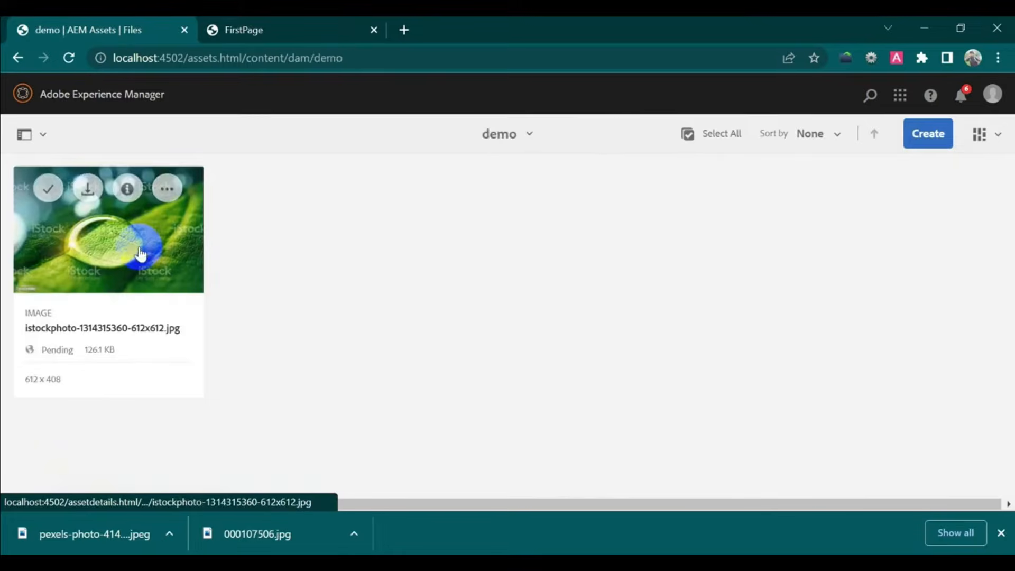
click(929, 135)
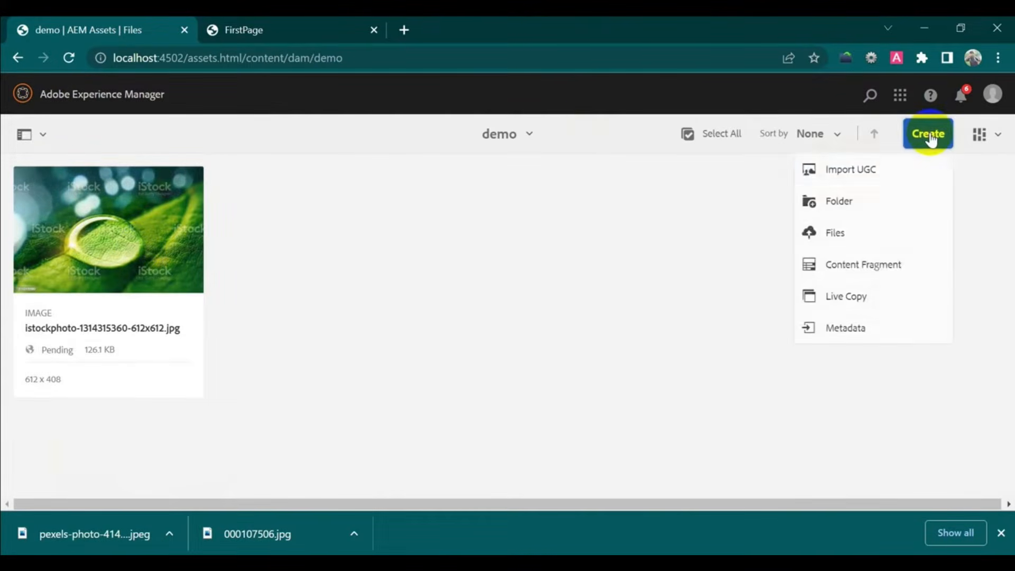
click(854, 242)
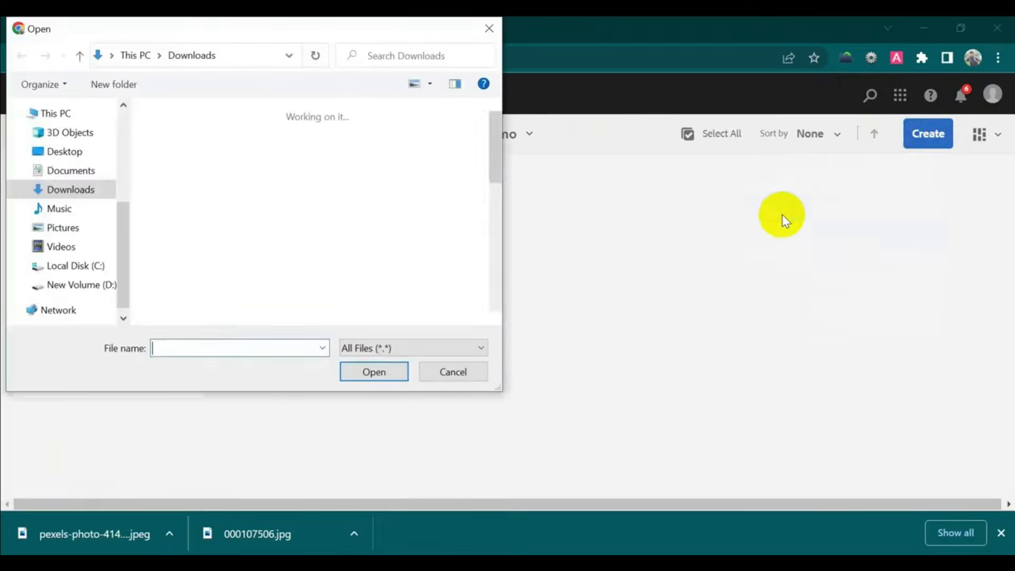
click(183, 180)
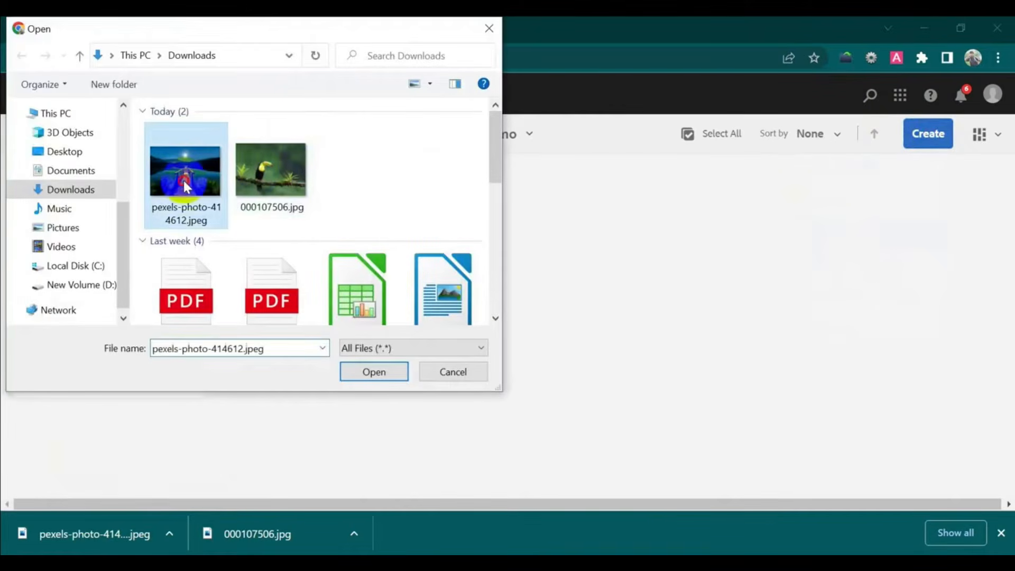
click(370, 367)
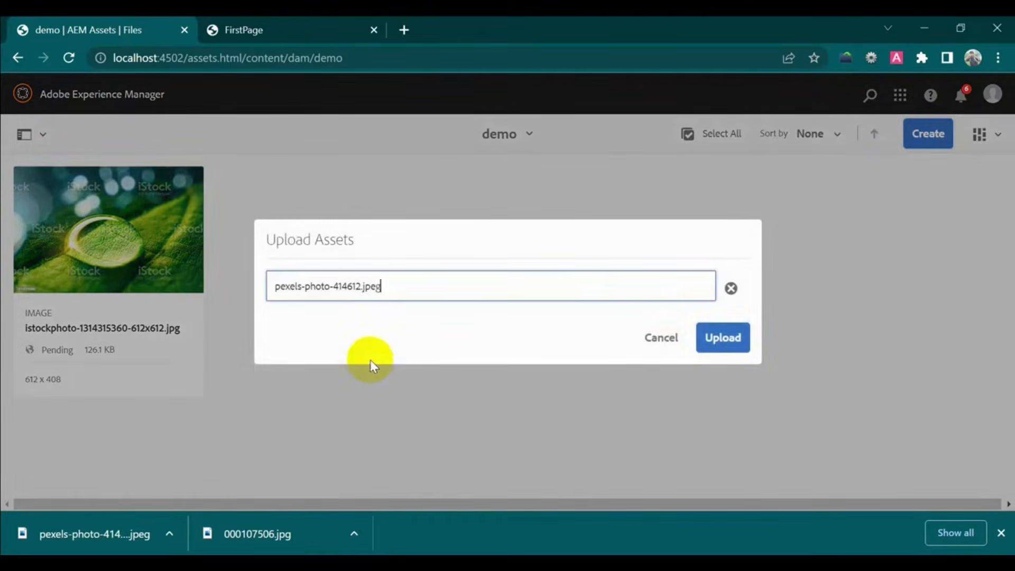
click(723, 337)
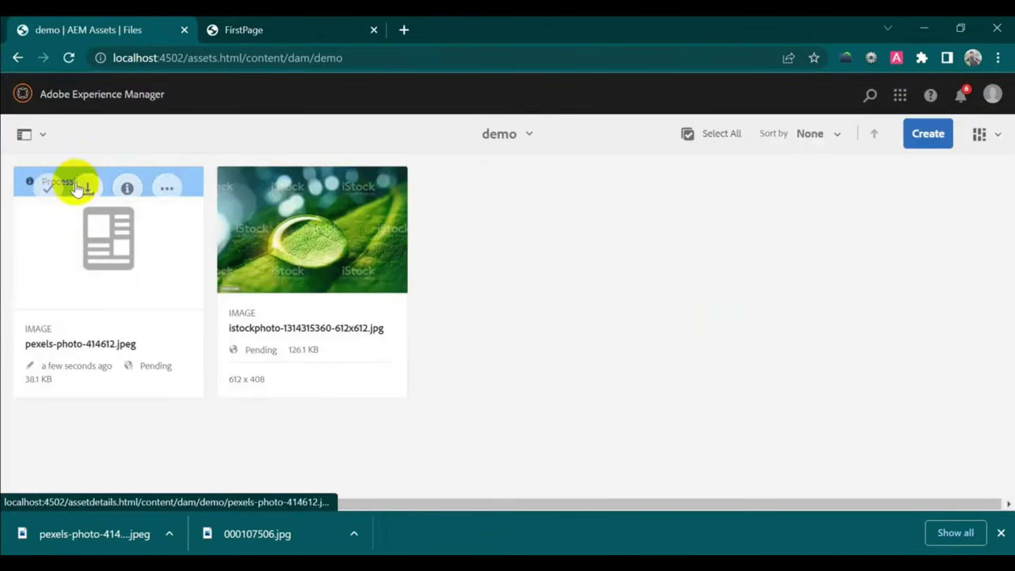
- View pexels-photo-414612.jpeg's properties, cancel without changes, and return to the FirstPage tab
click(46, 189)
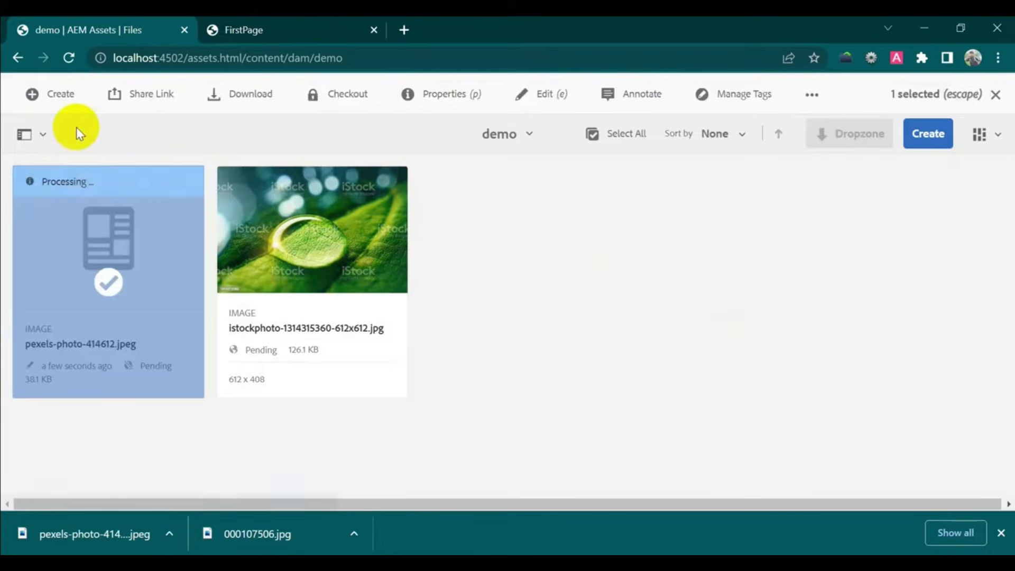
click(433, 95)
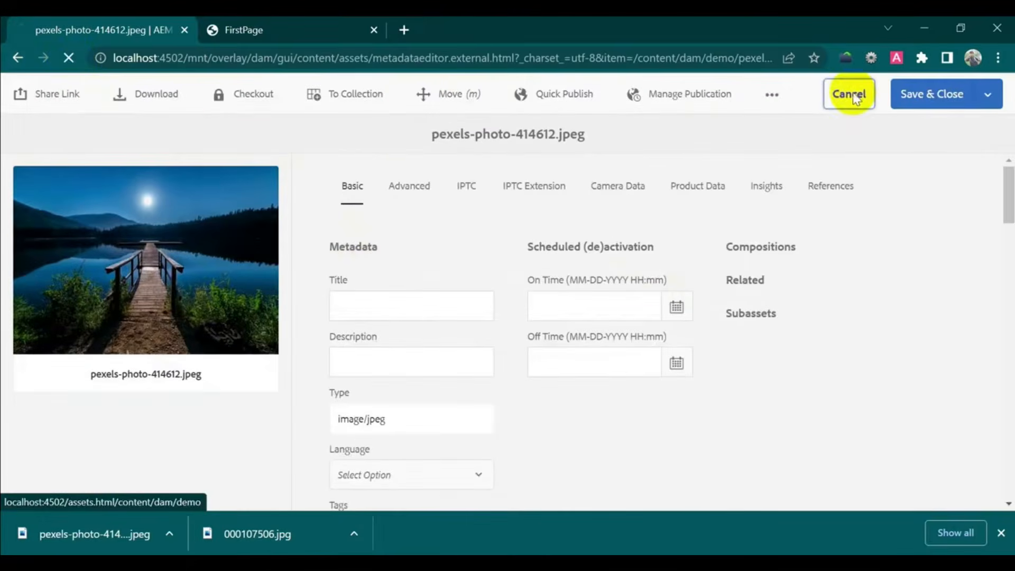
click(849, 94)
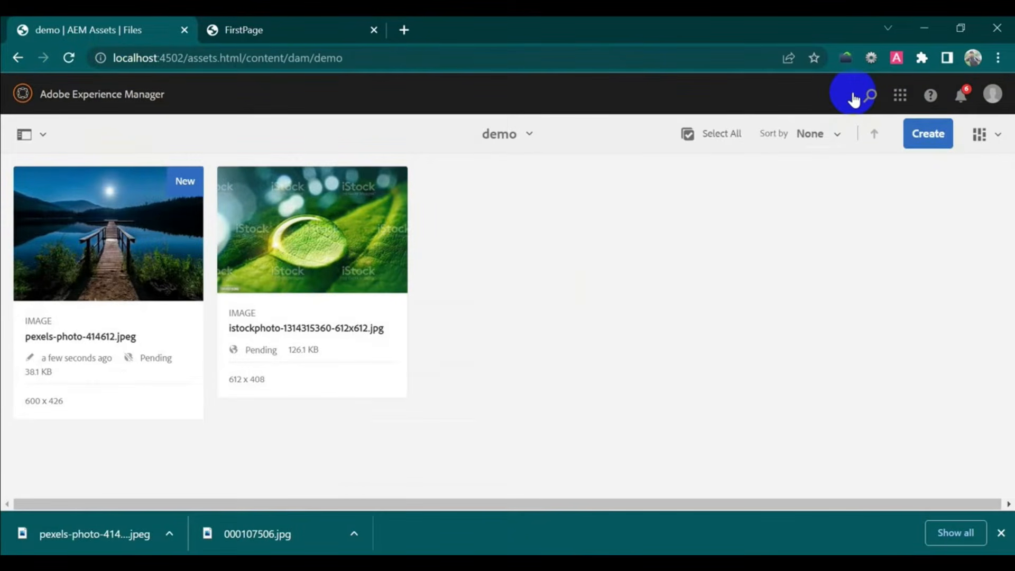
click(285, 23)
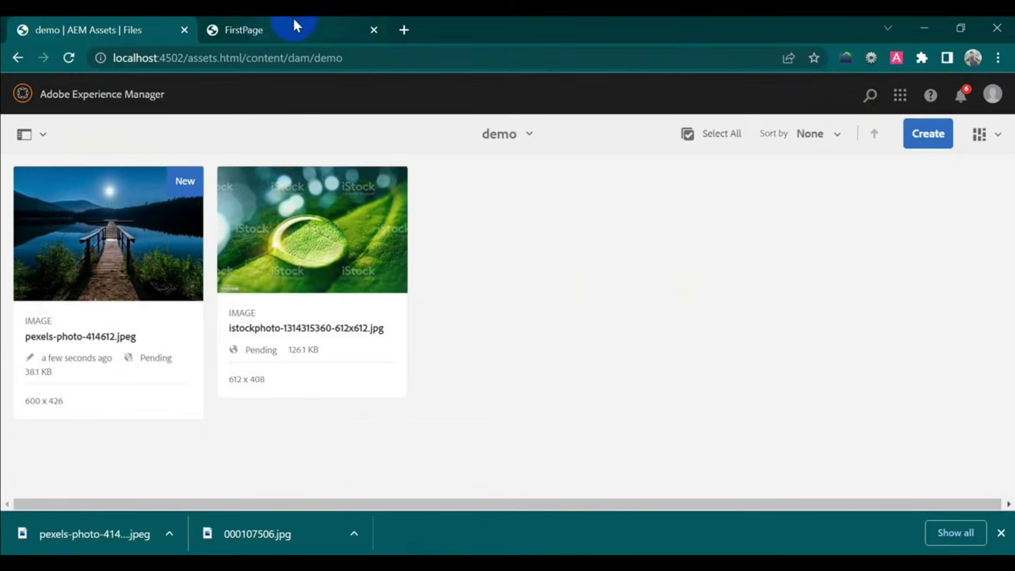
mouse_move(300, 22)
click(302, 27)
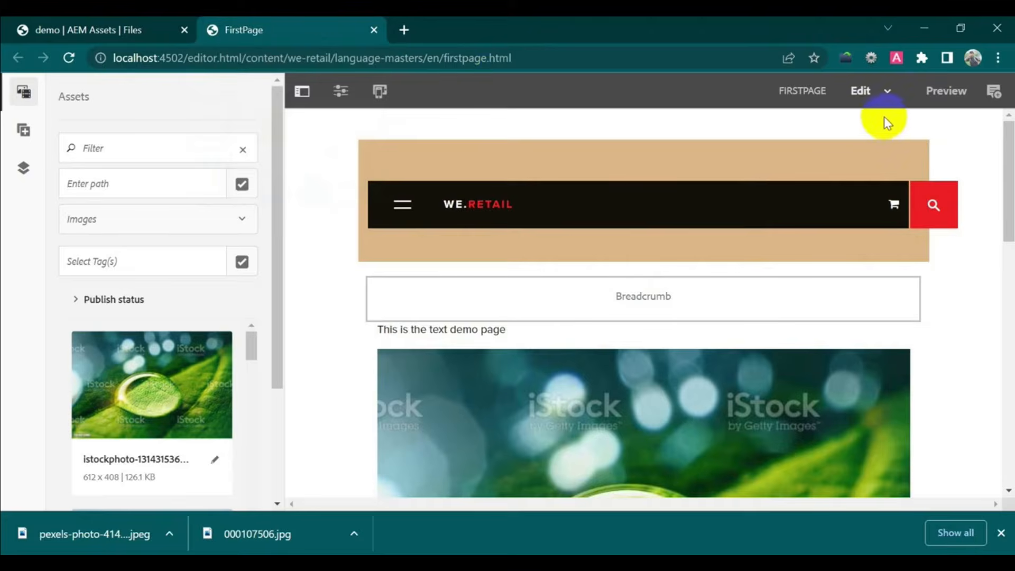
- Reload the FirstPage editor with the assets panel and select the empty drop area below the leaf image
click(71, 61)
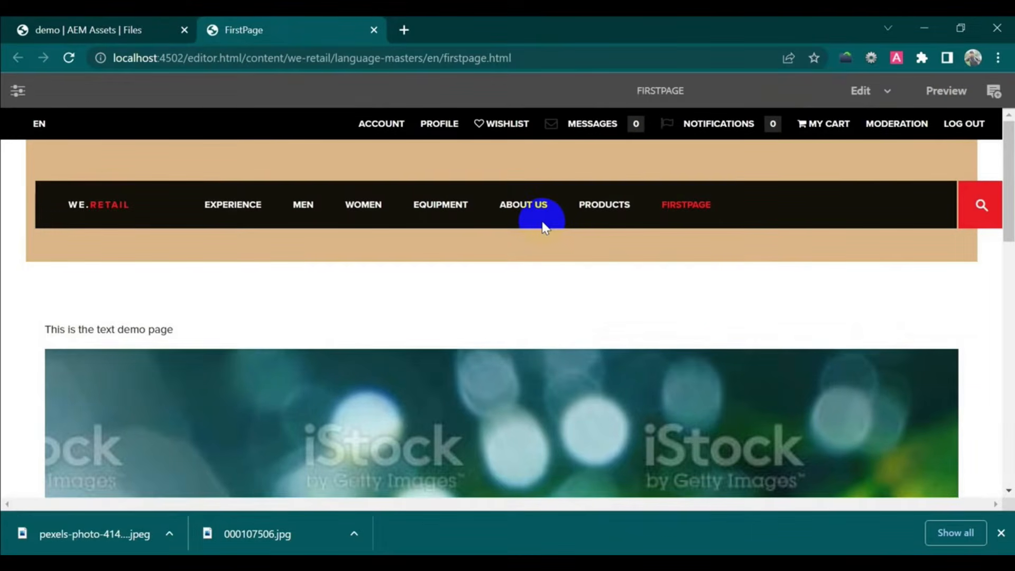
click(18, 90)
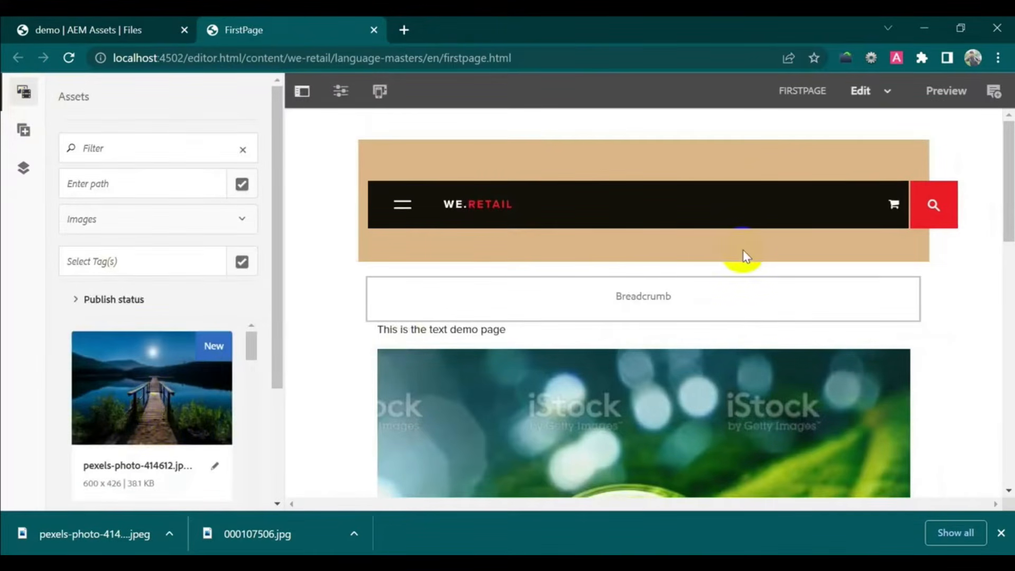
scroll(743, 259, down, 4)
scroll(741, 261, down, 4)
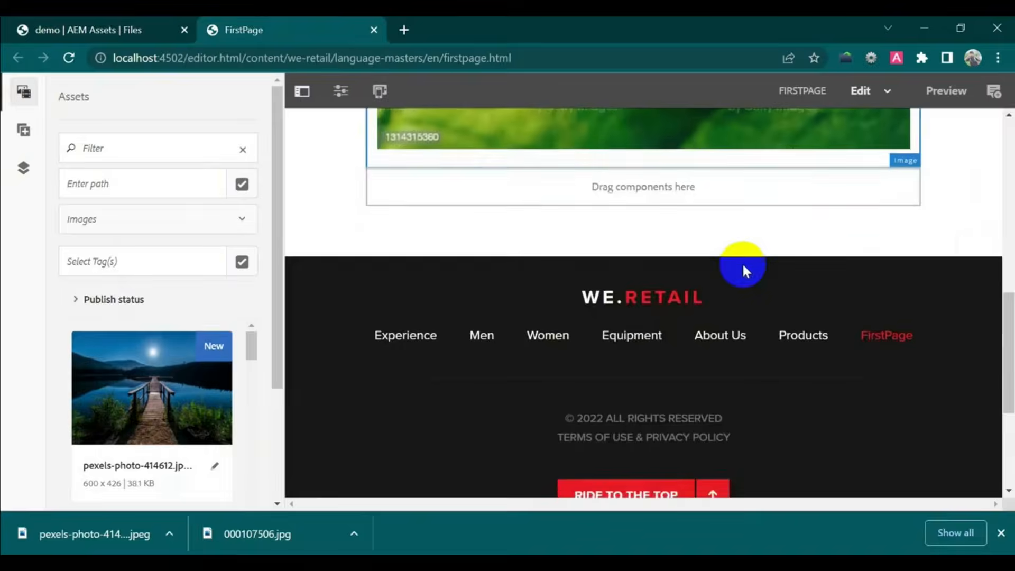
click(479, 189)
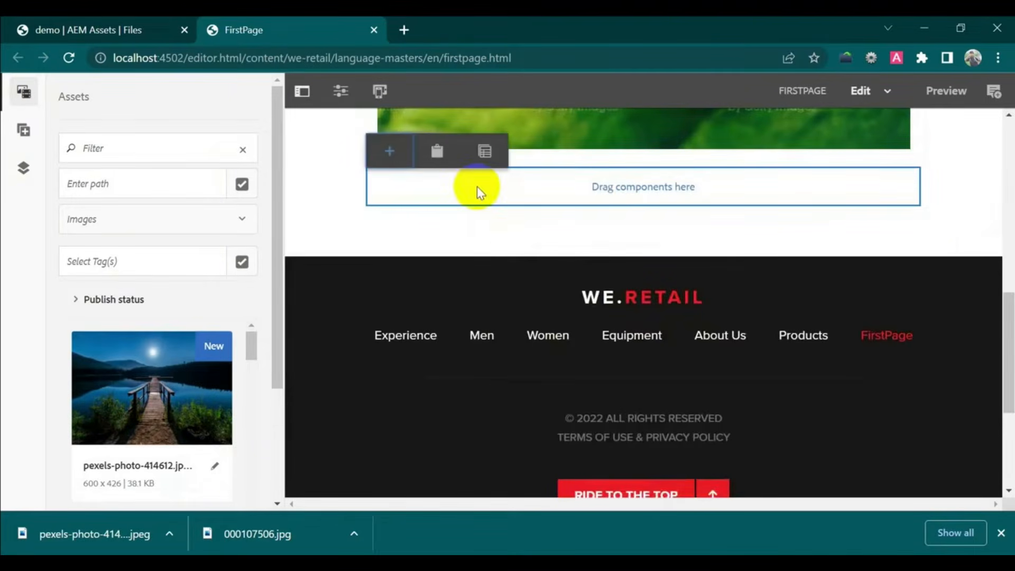
- Add an Image component below the leaf picture and drop the moonlit lake photo into it
click(389, 154)
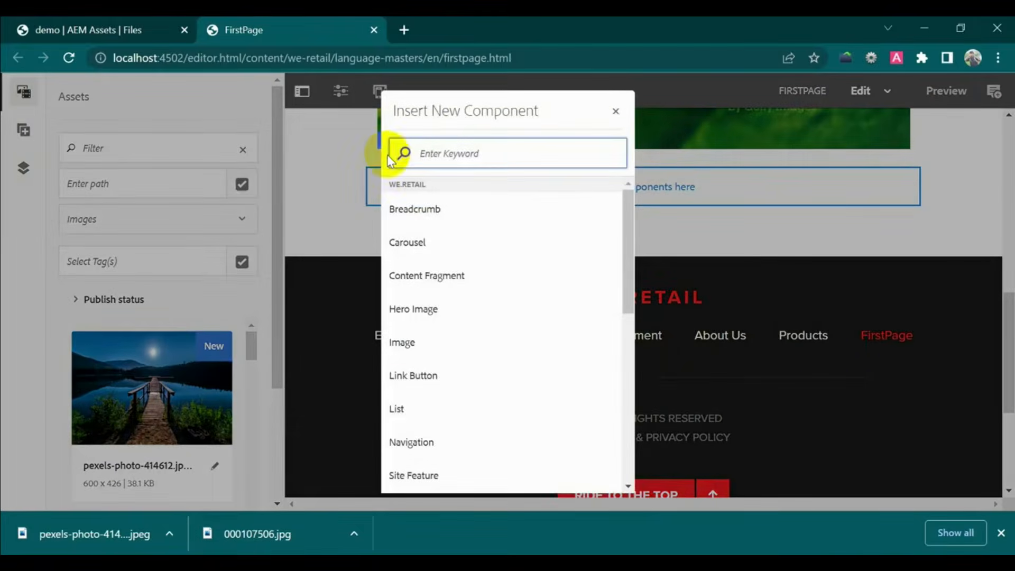
text(ima)
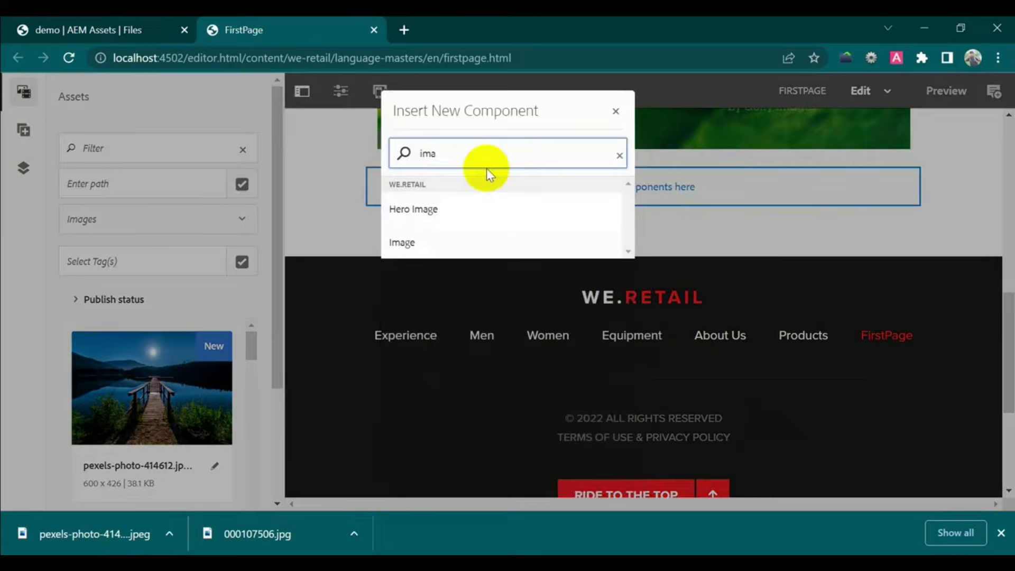
click(476, 236)
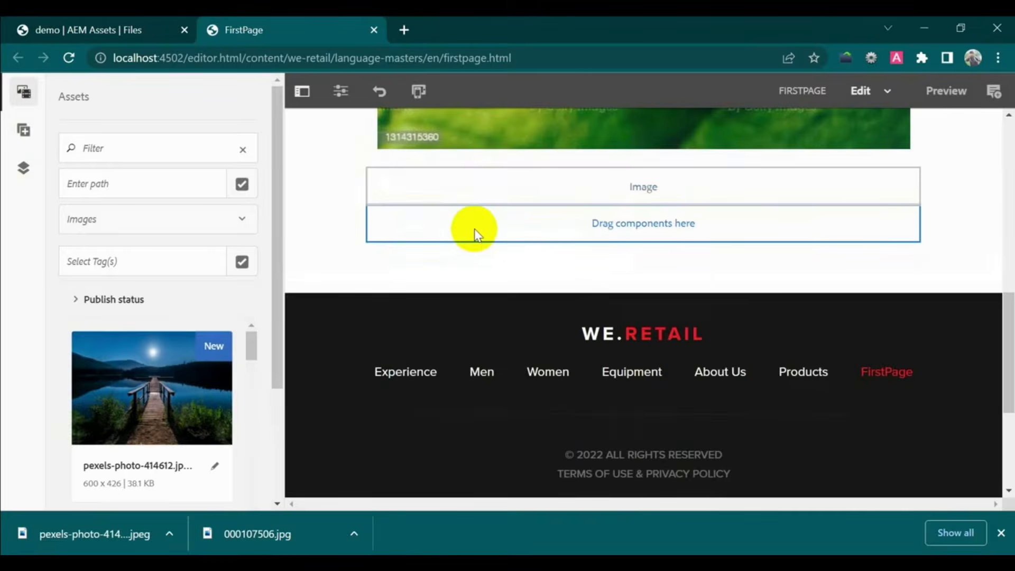
click(484, 181)
click(390, 152)
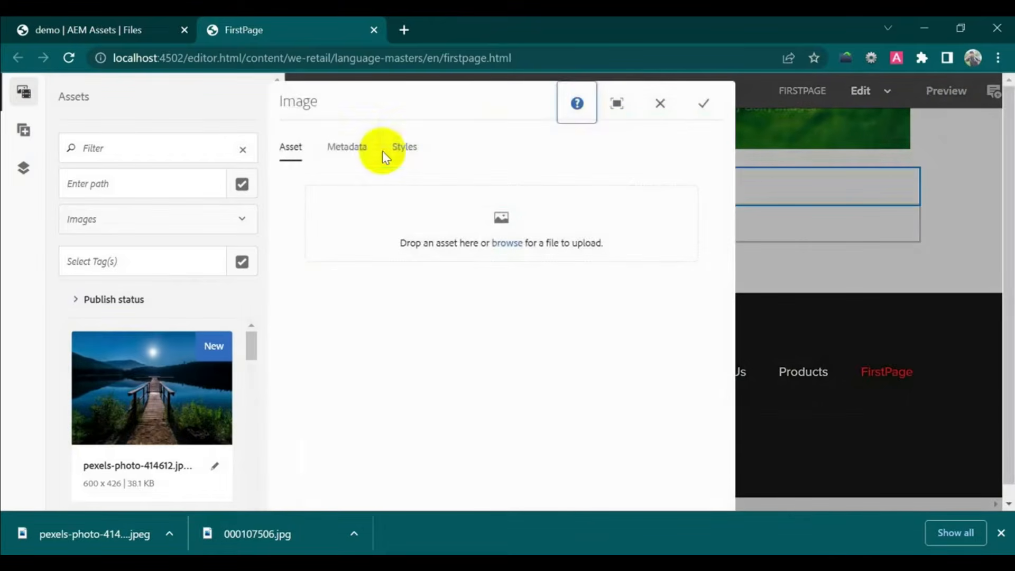
drag(126, 376, 576, 199)
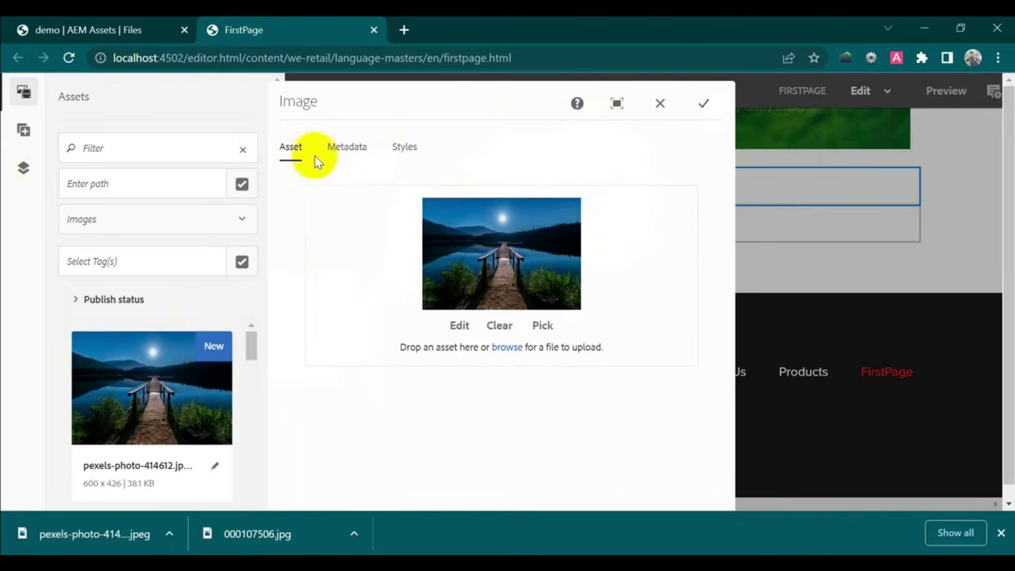
- Replace the DAM-provided alternative text with 'nature' on the Metadata tab and confirm the image
click(346, 147)
click(317, 321)
click(369, 288)
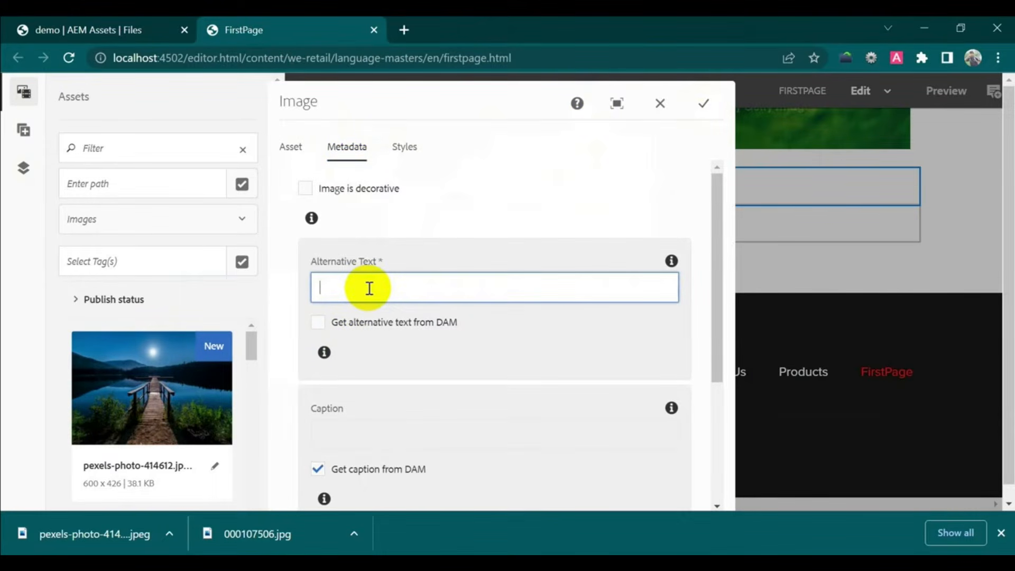
text(test)
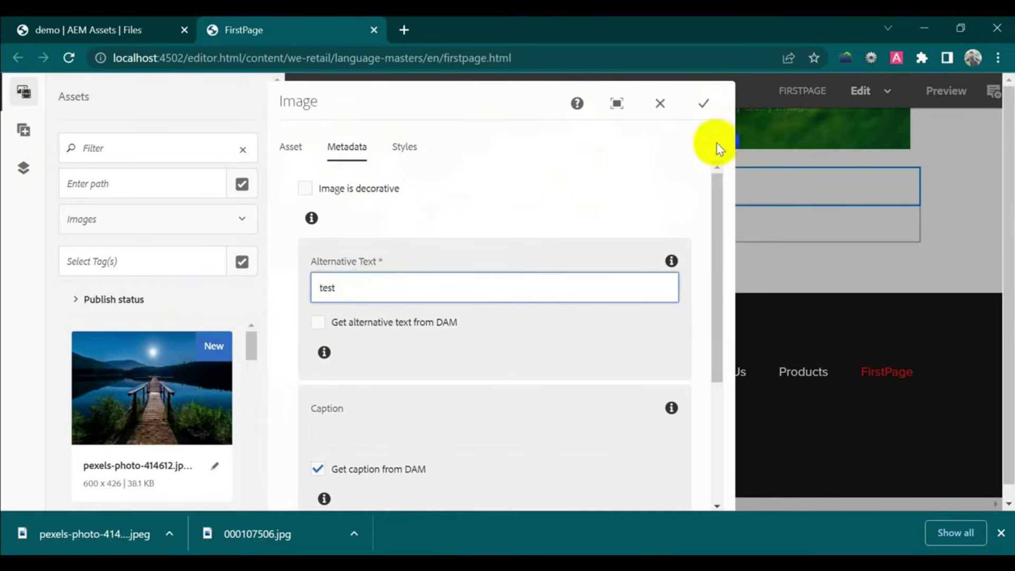
double_click(326, 289)
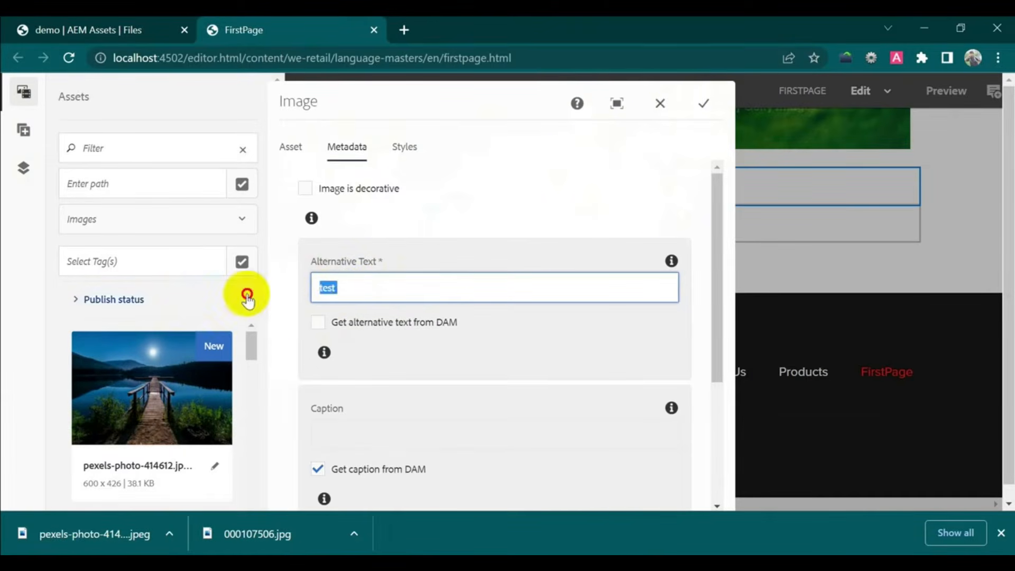
text(nat)
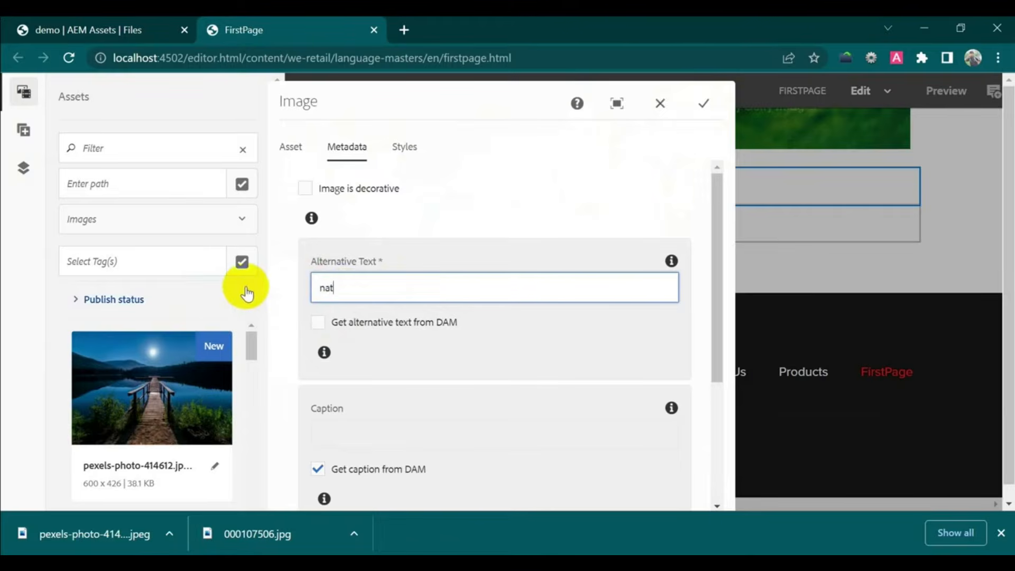
text(ure)
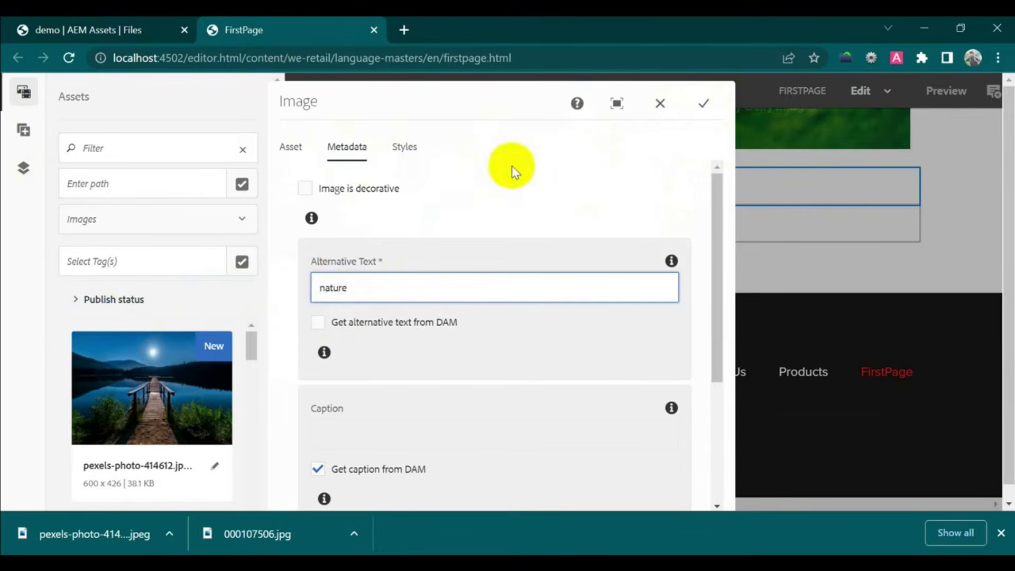
click(703, 102)
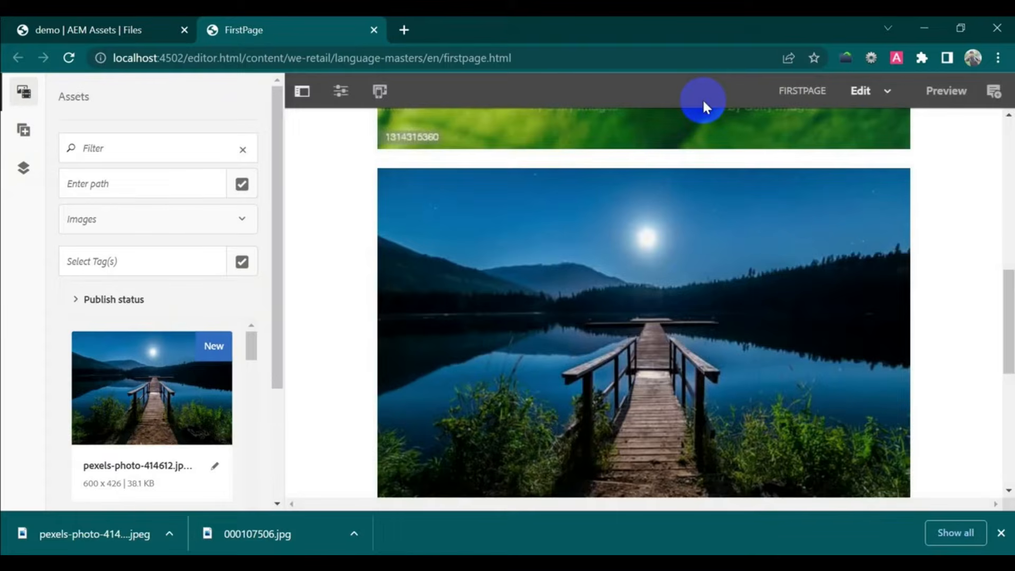
click(944, 95)
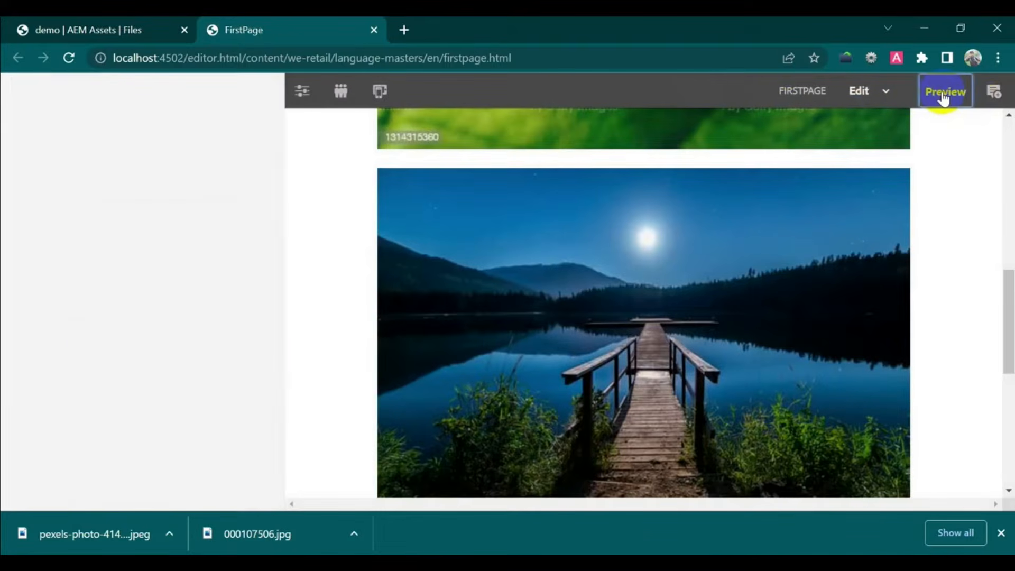
- Scroll through the FirstPage preview to check the new lake image
scroll(756, 265, down, 12)
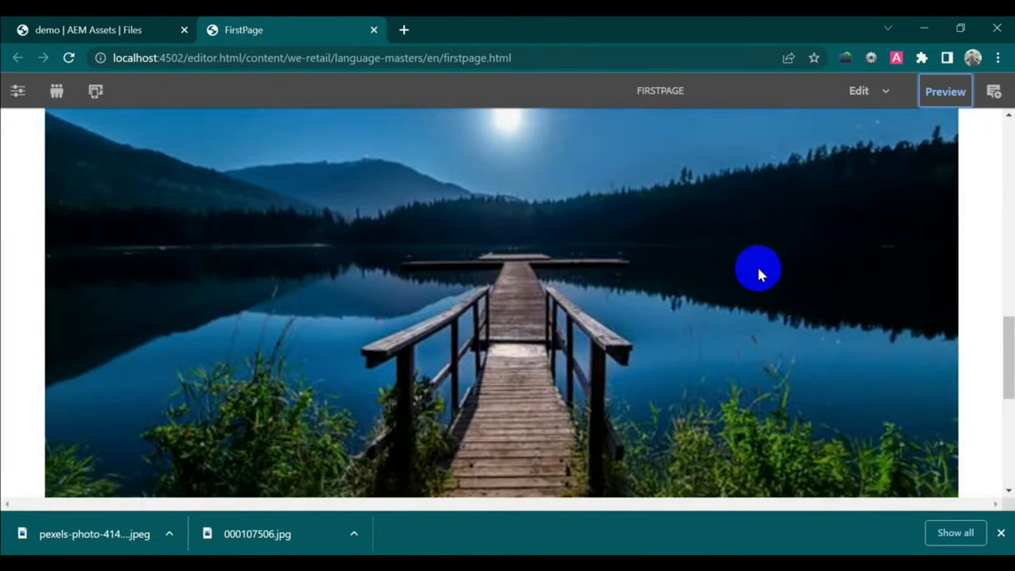
scroll(760, 266, up, 8)
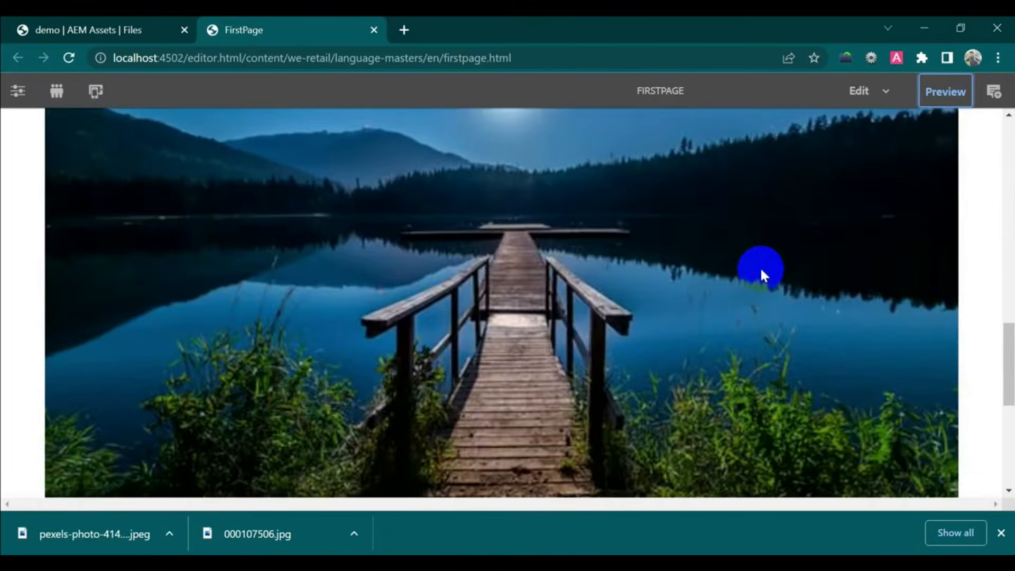
scroll(760, 268, up, 3)
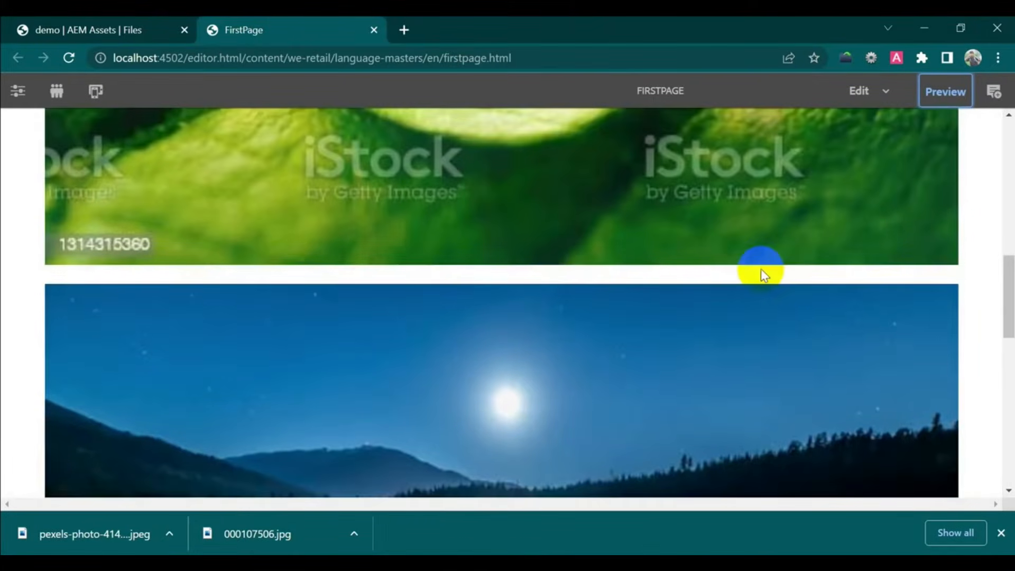
scroll(760, 269, down, 4)
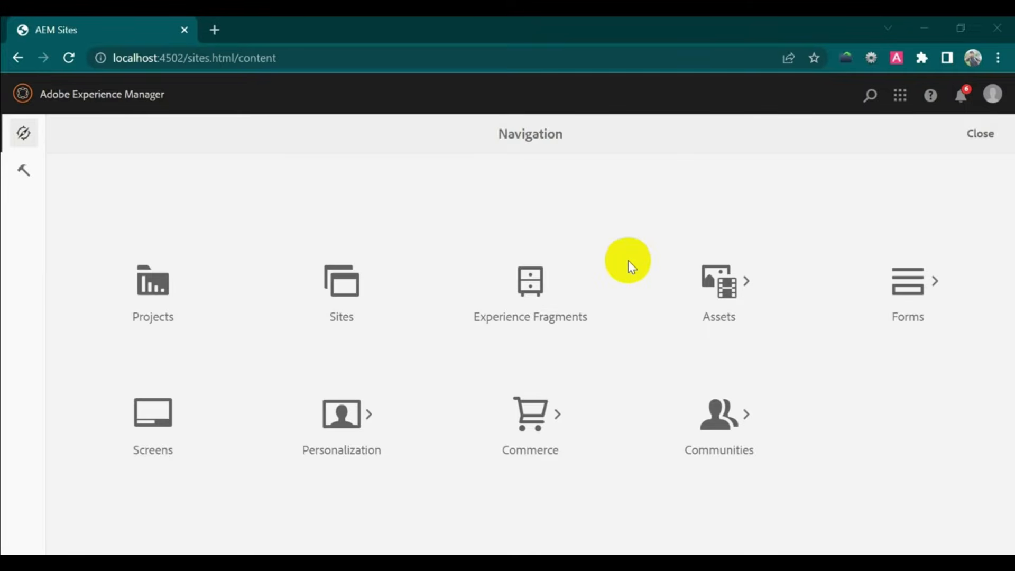
- Browse Sites to We.Retail > United States > English and start creating a Live Copy
click(347, 292)
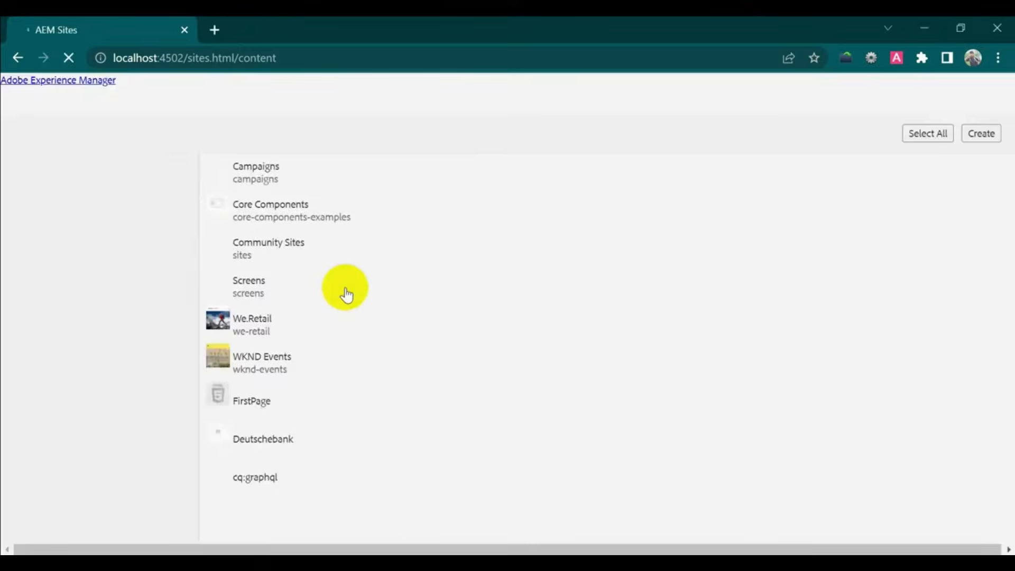
click(312, 335)
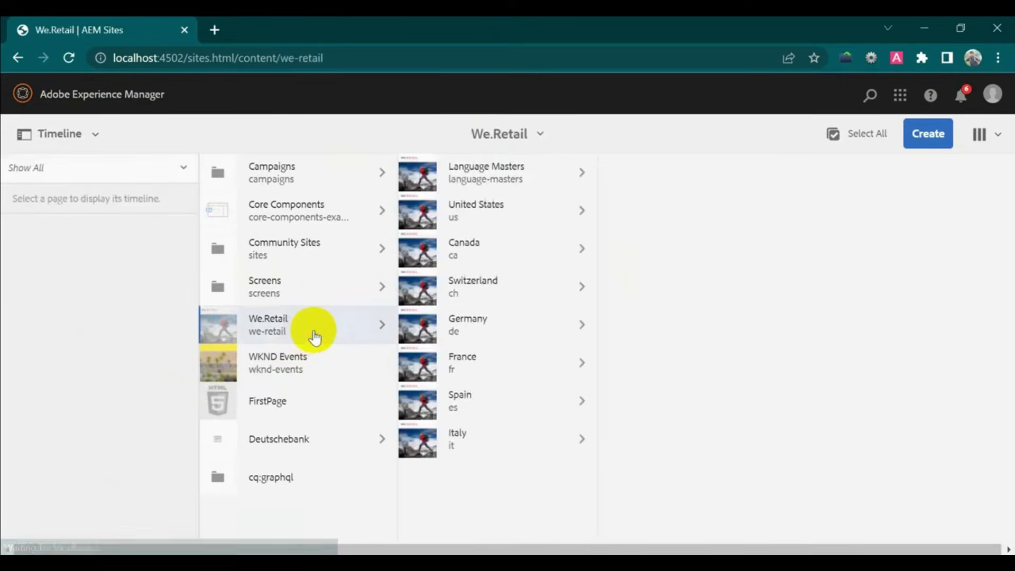
click(509, 177)
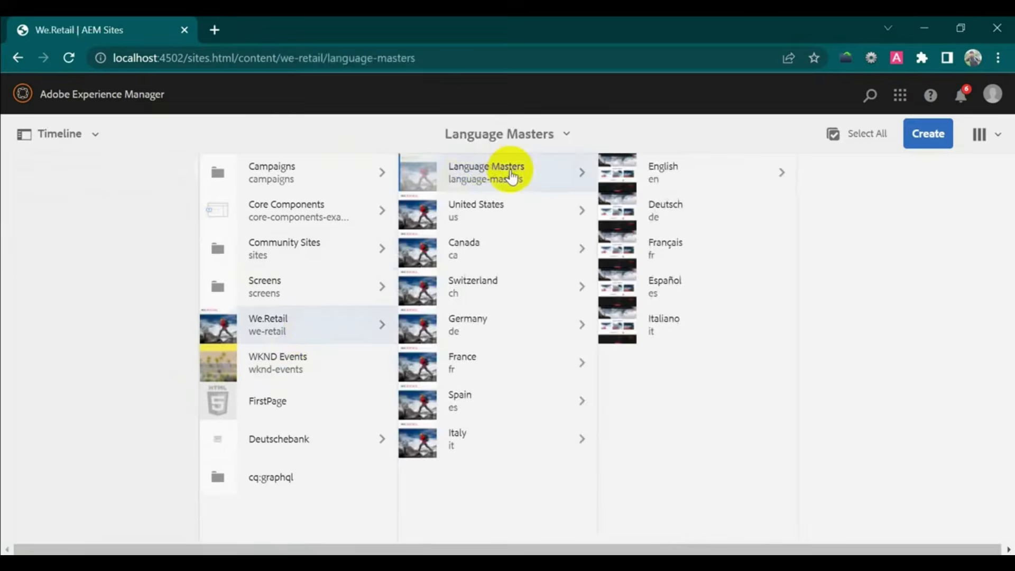
click(703, 178)
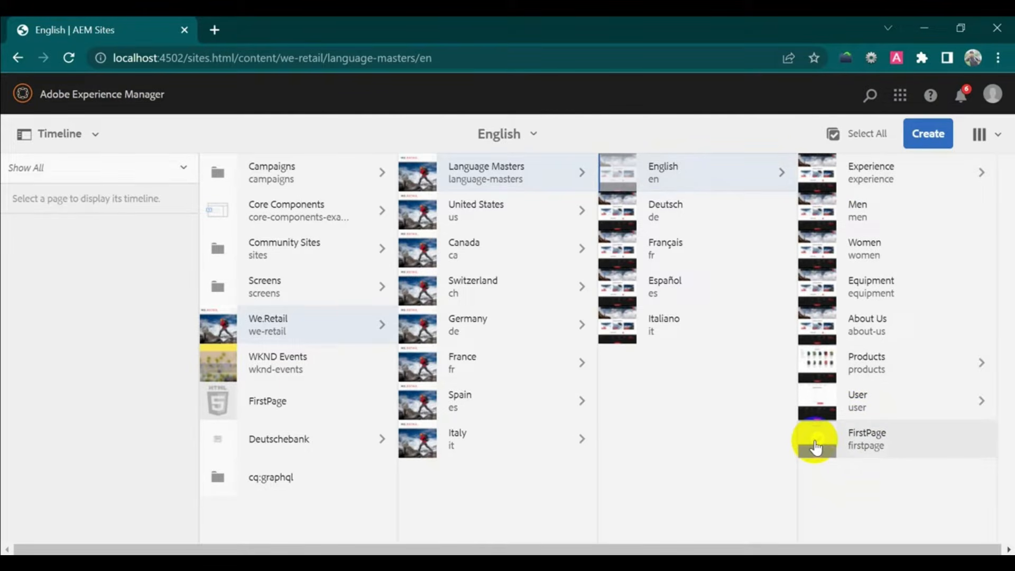
click(501, 228)
click(662, 175)
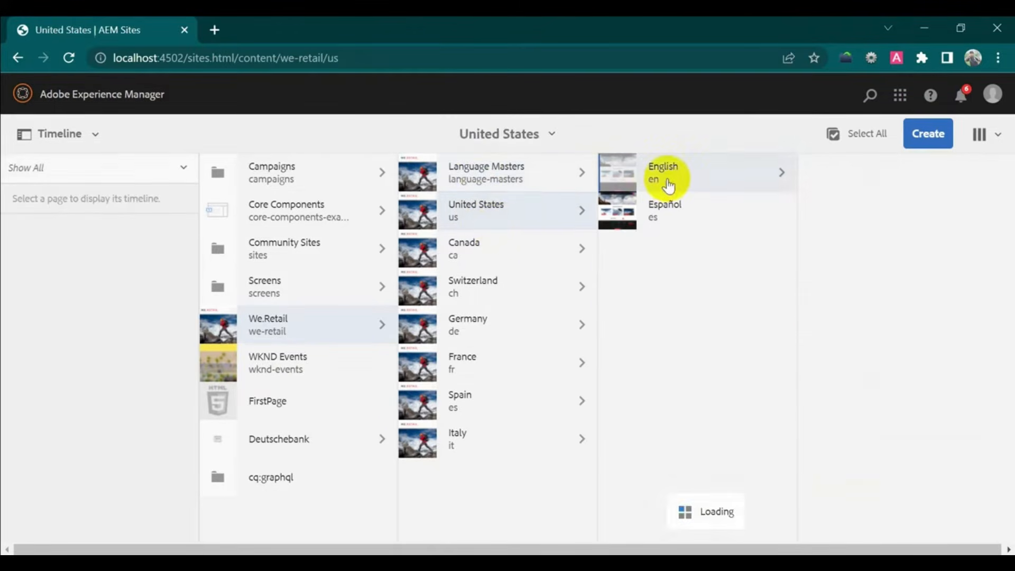
click(923, 135)
click(845, 265)
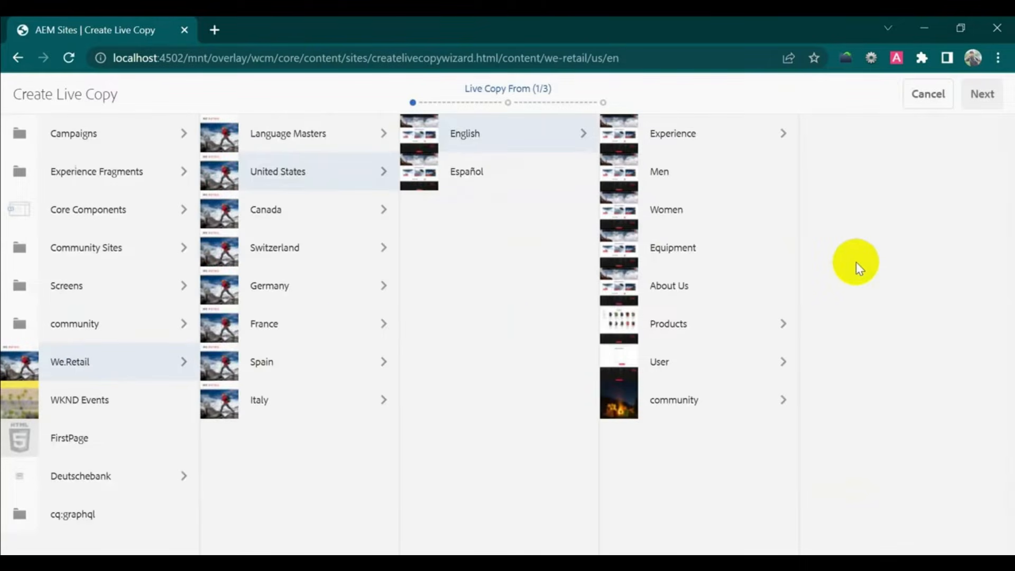
- Choose FirstPage under Language Masters English as source and United States English as destination
click(319, 142)
click(504, 137)
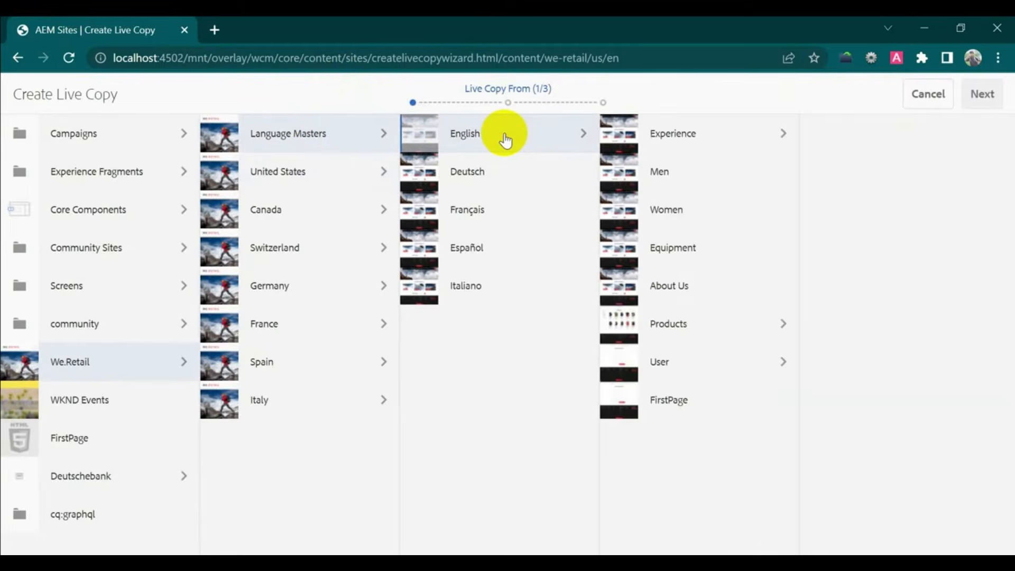
click(620, 404)
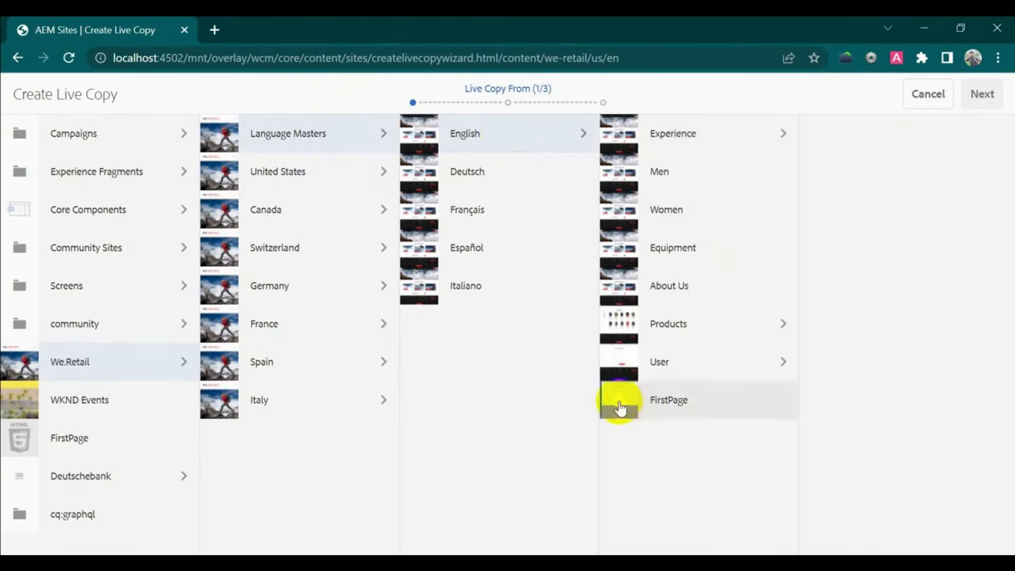
click(982, 94)
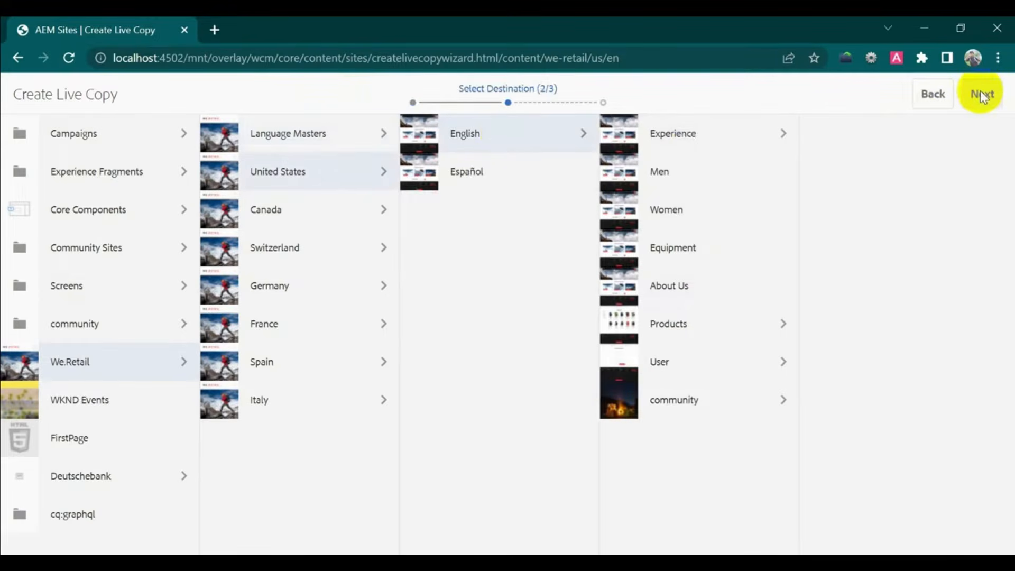
click(340, 175)
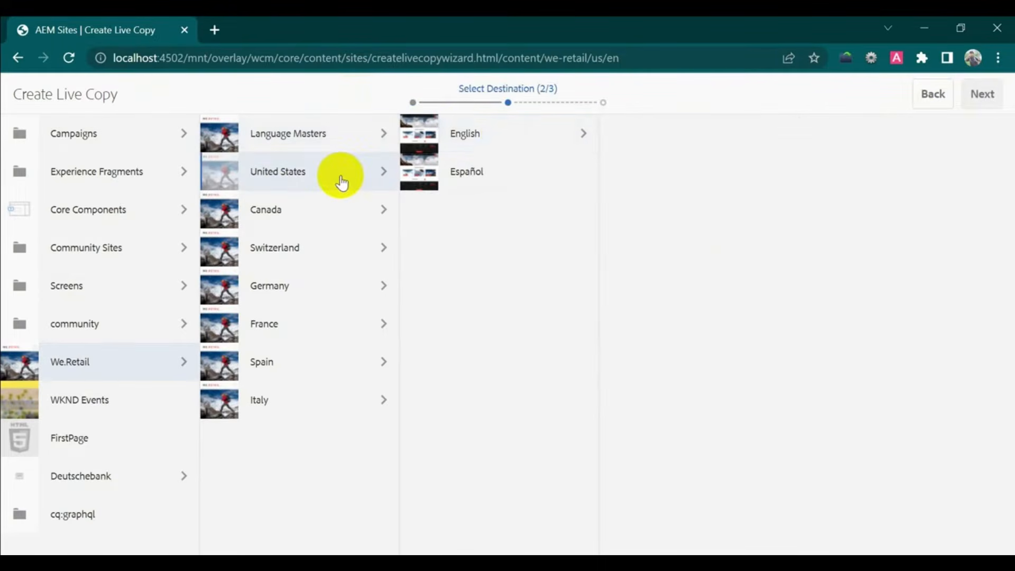
click(477, 136)
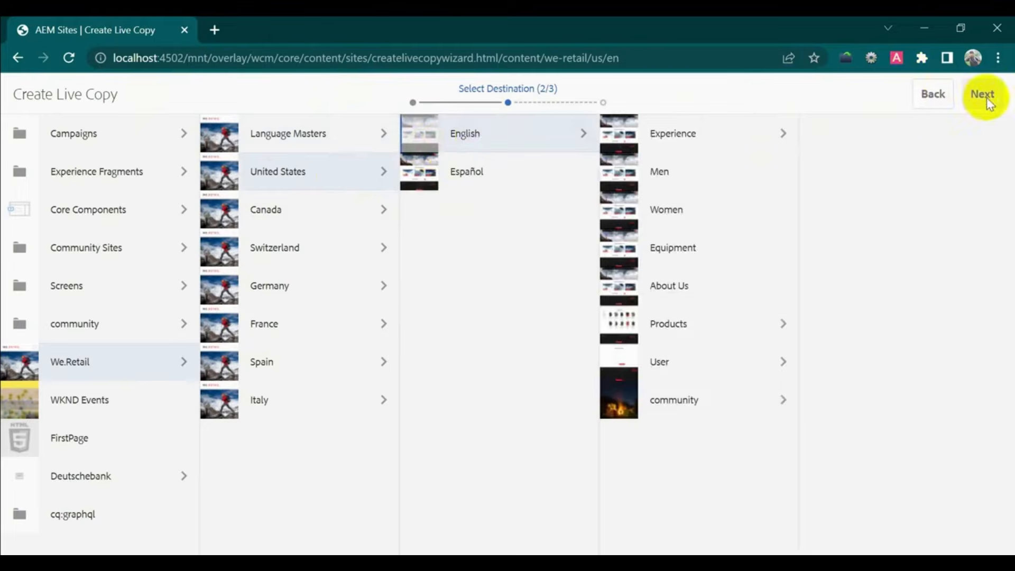
click(420, 132)
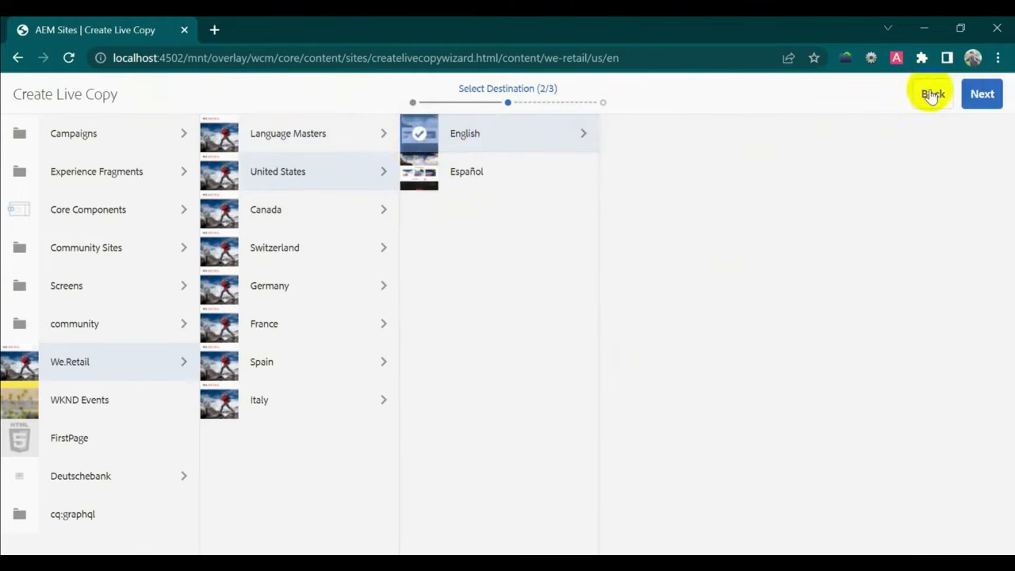
click(980, 95)
- Title and name the live copy demolivecopy, pick Standard rollout config, and create it
click(382, 153)
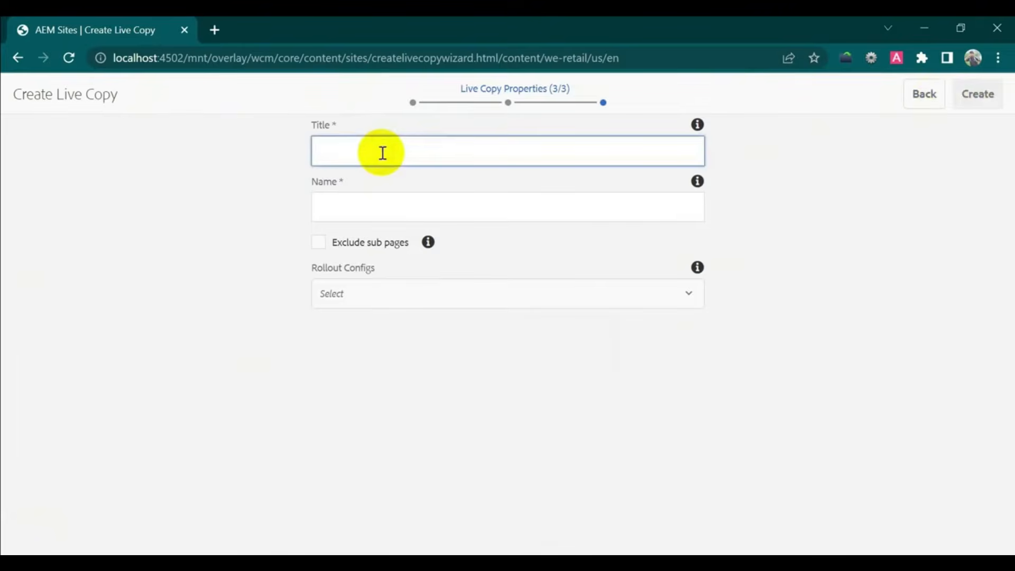
text(demolivecopy)
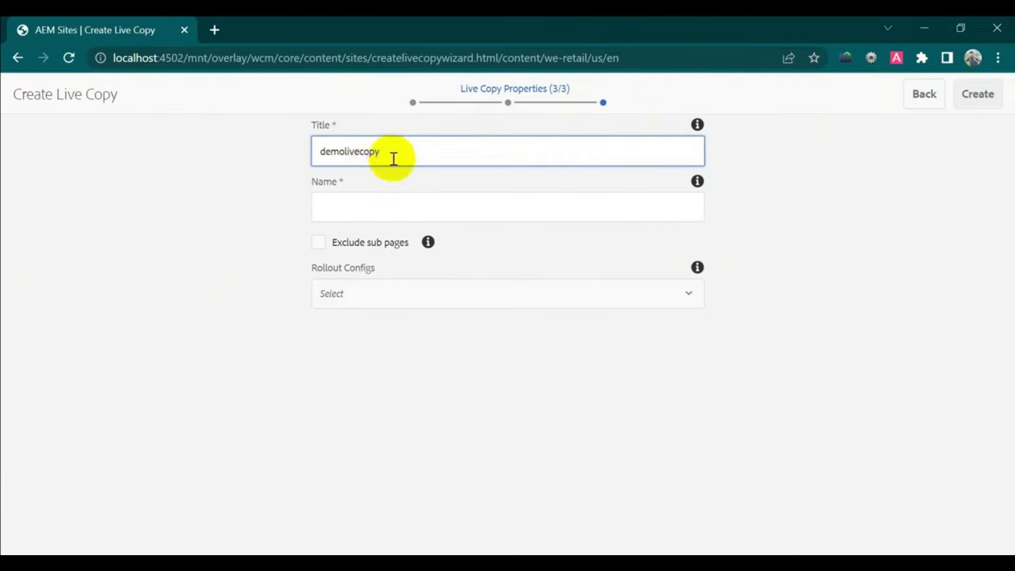
drag(392, 158, 317, 149)
key(ctrl+c)
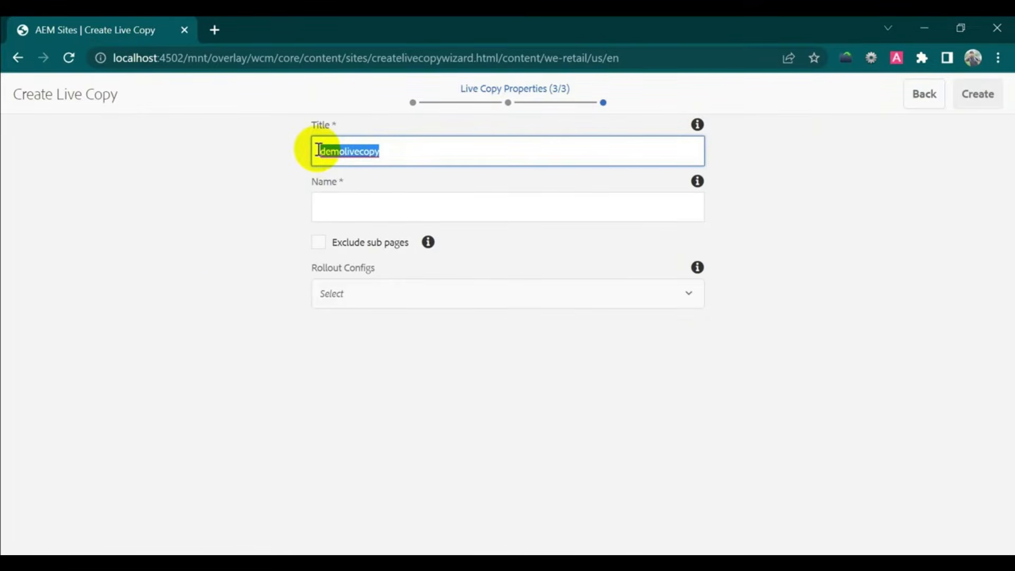
click(353, 206)
key(ctrl+v)
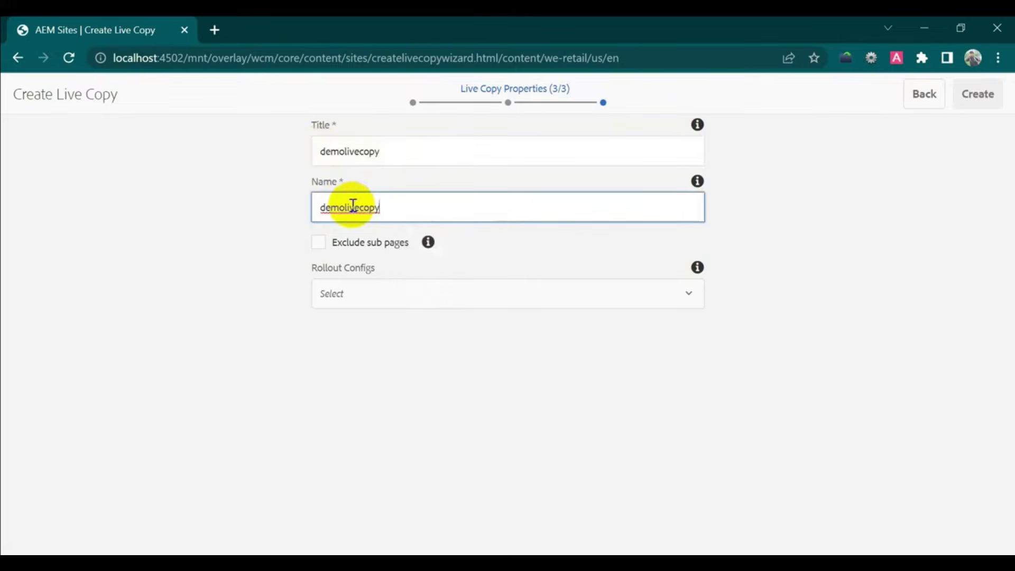
click(480, 300)
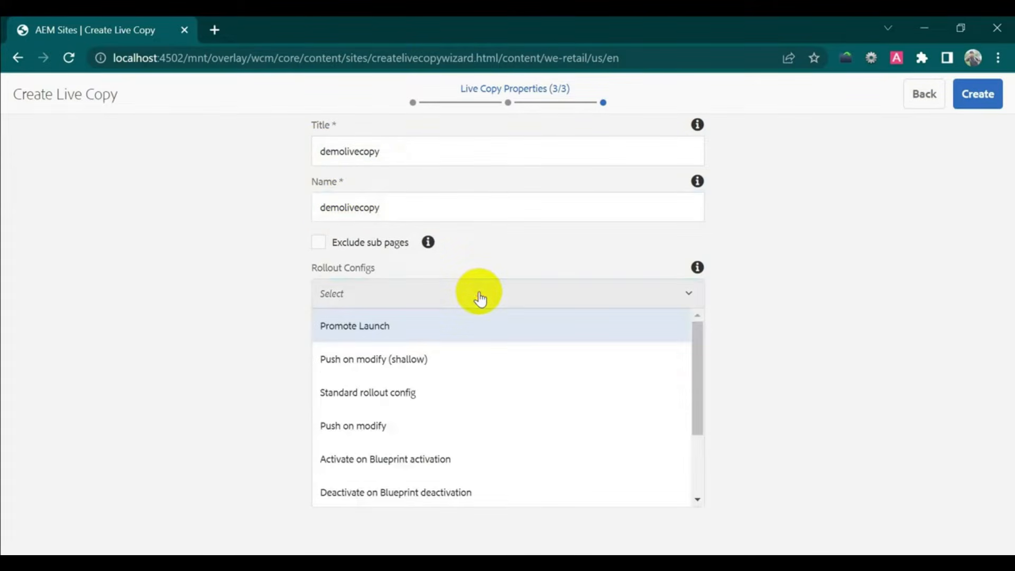
click(484, 394)
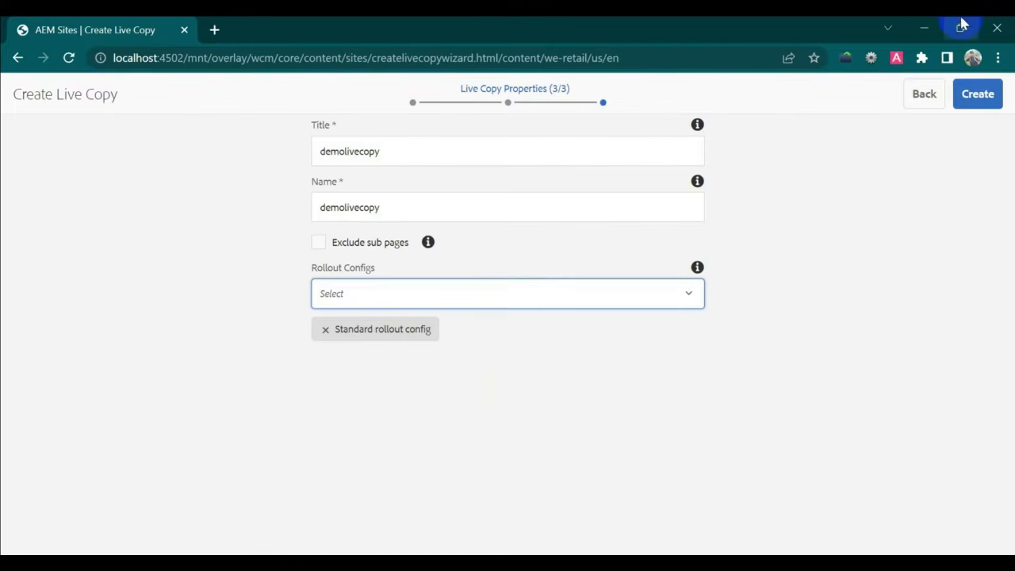
click(978, 98)
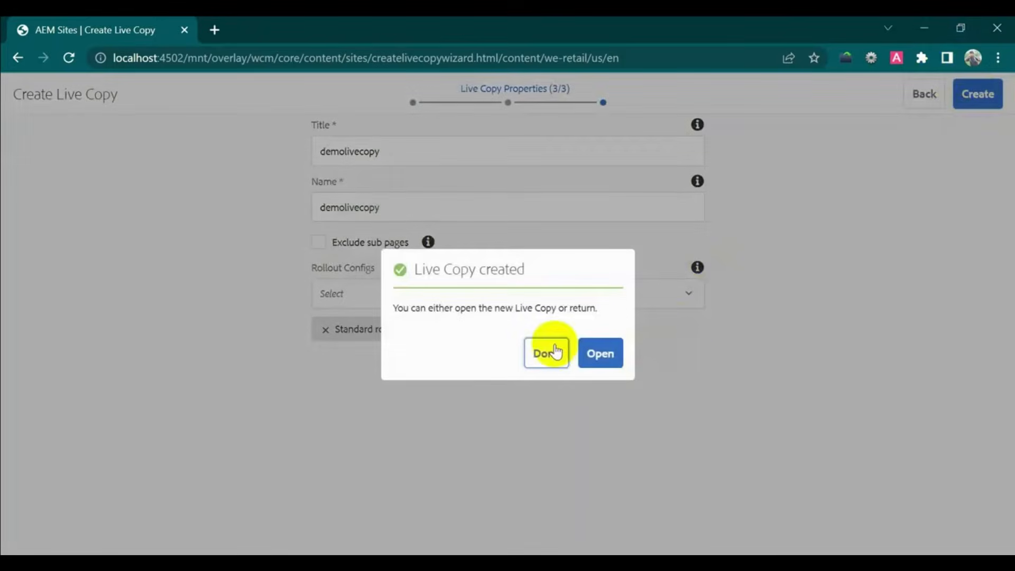
click(552, 353)
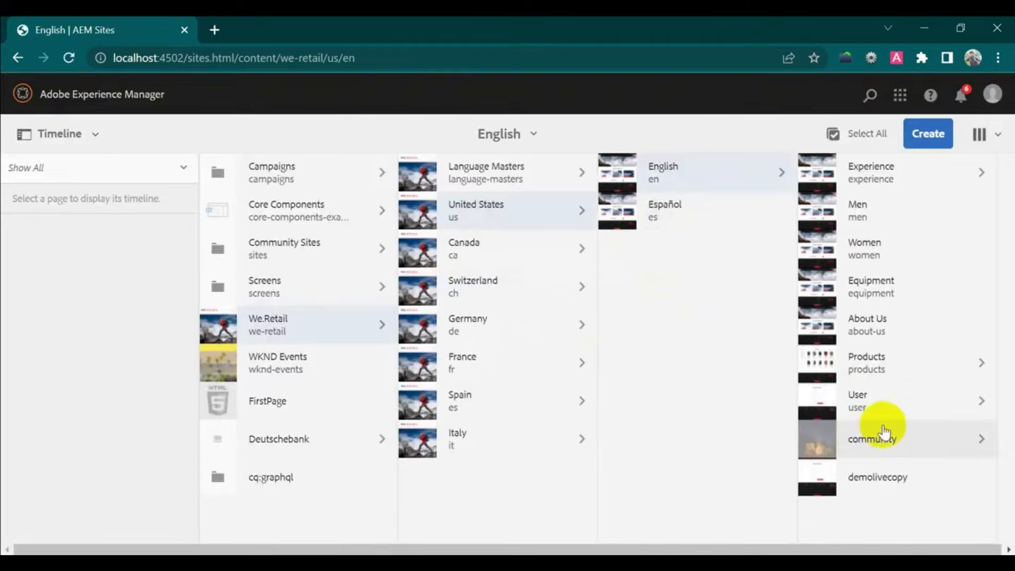
- Select the demolivecopy page under English and open it in the page editor
click(820, 480)
click(120, 98)
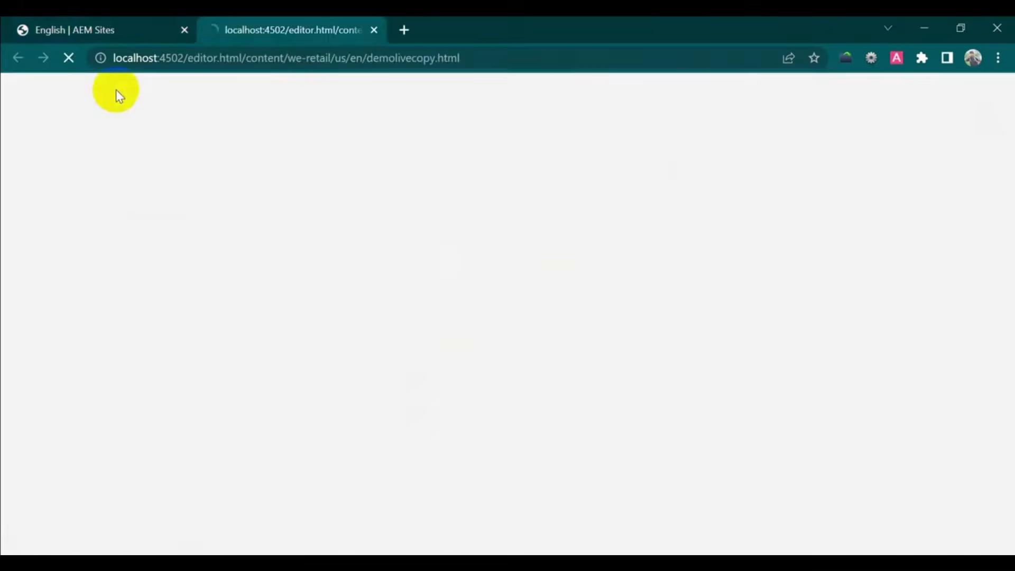
click(126, 21)
- Open Language Masters English FirstPage in the editor and compare it with the demolivecopy tab
click(338, 172)
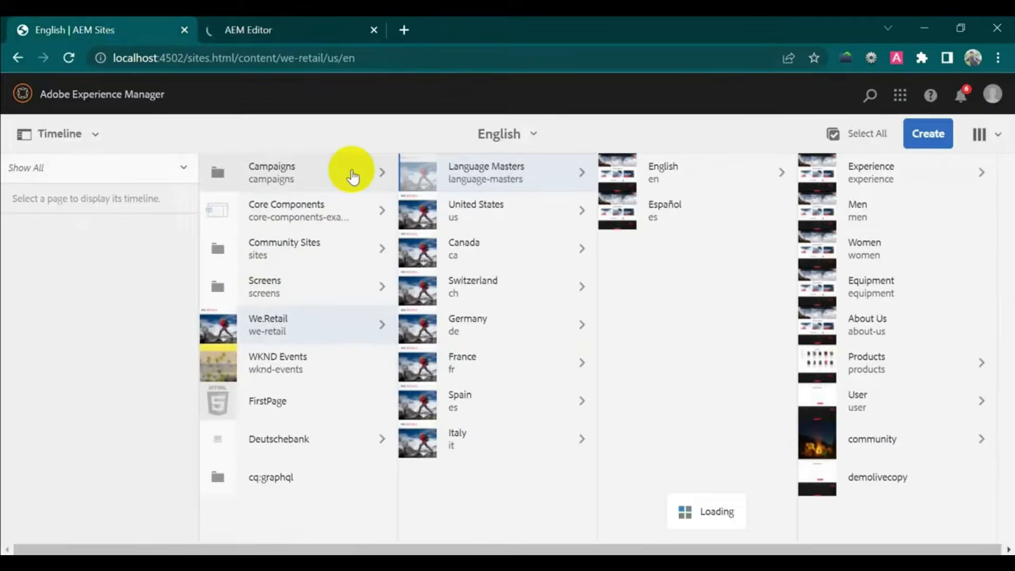
click(701, 179)
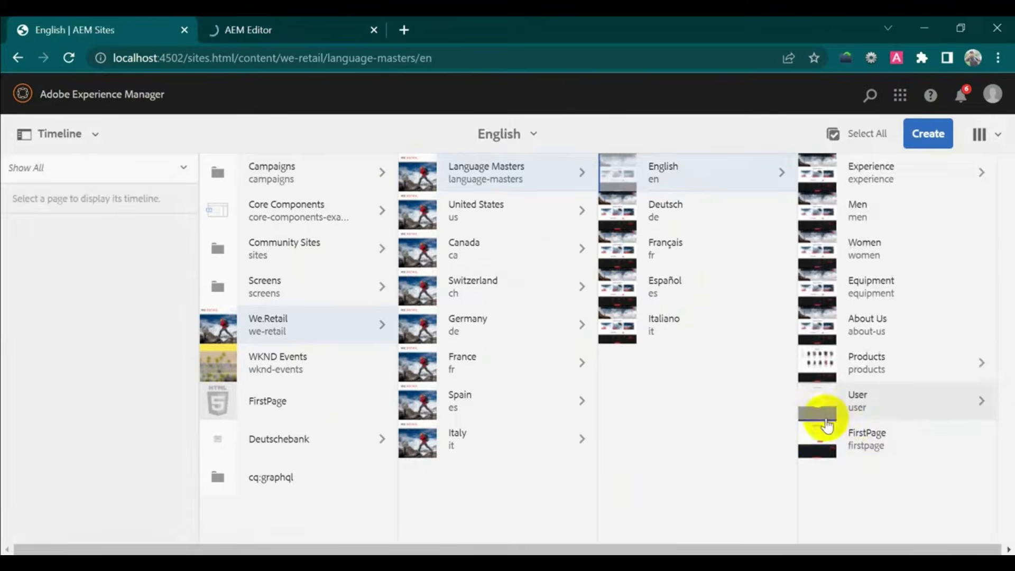
click(814, 437)
click(131, 93)
drag(279, 21, 450, 29)
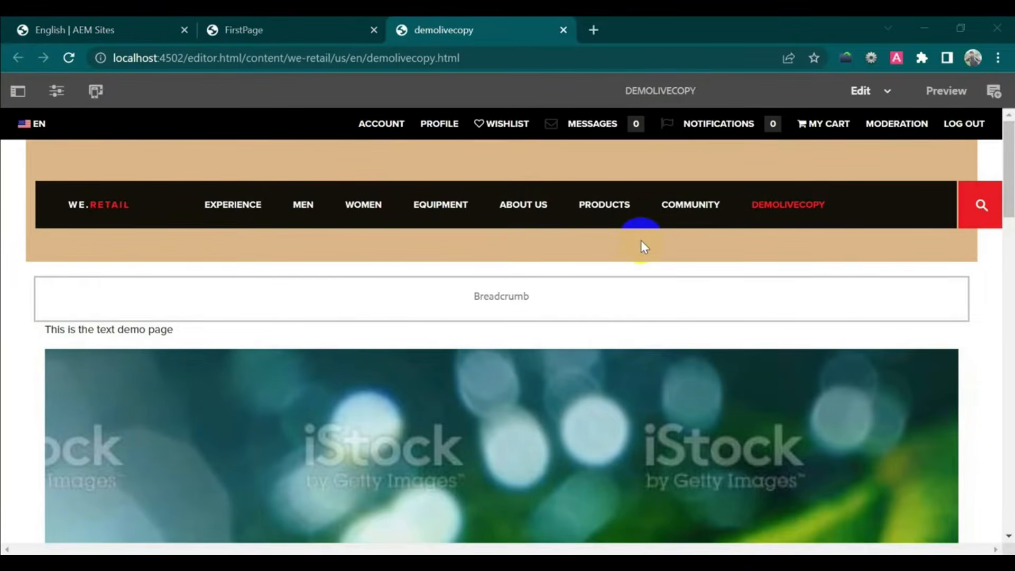
scroll(641, 240, down, 20)
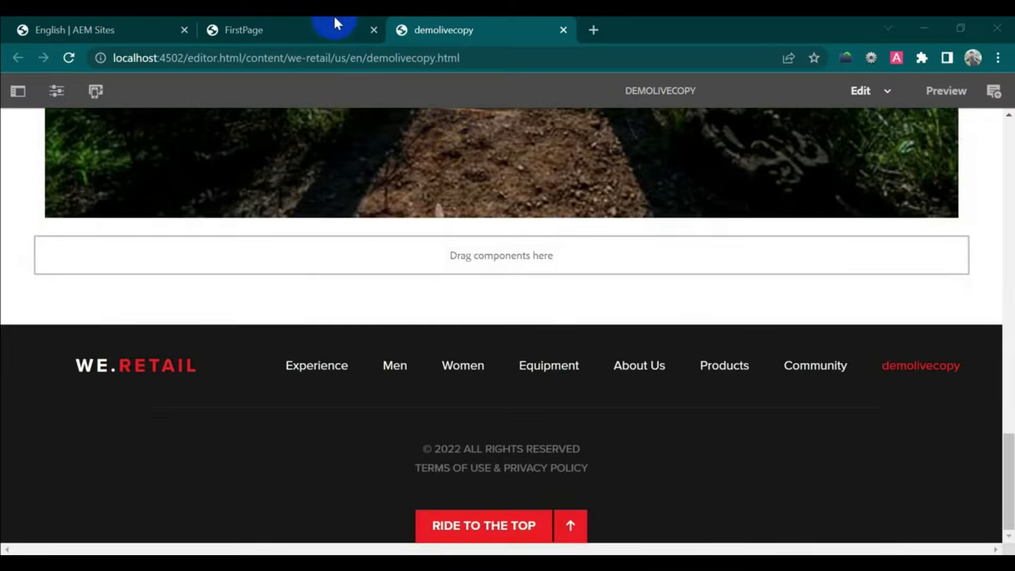
click(308, 25)
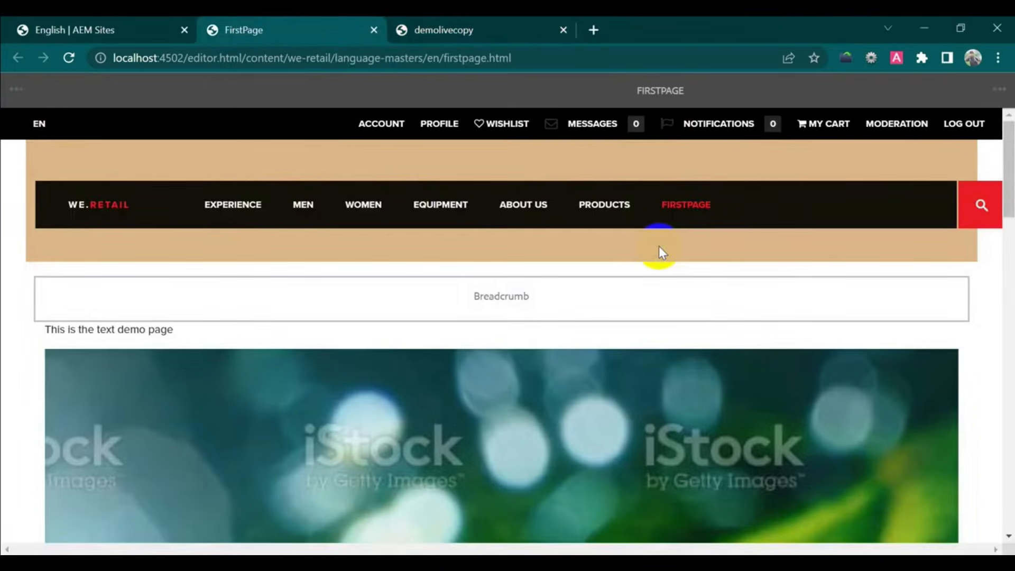
scroll(661, 248, down, 15)
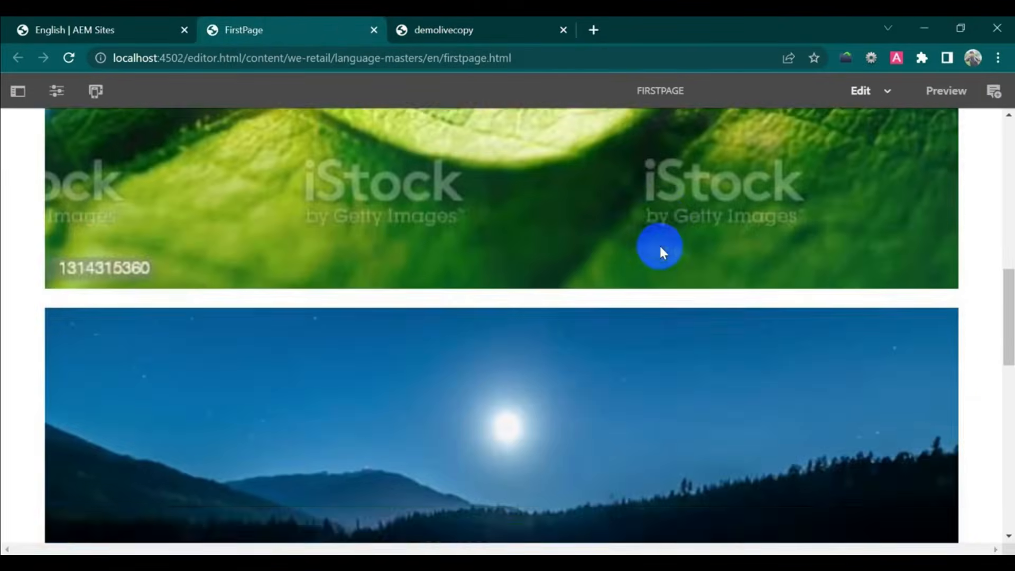
scroll(661, 249, up, 15)
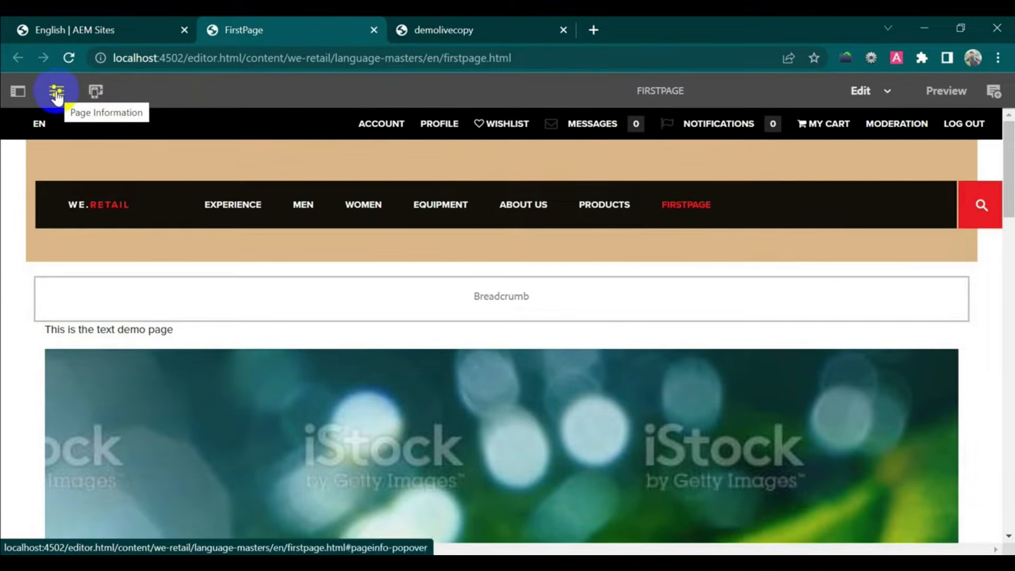
- Open properties for FirstPage and demolivecopy, then view FirstPage's Blueprint tab listing demolivecopy
click(58, 94)
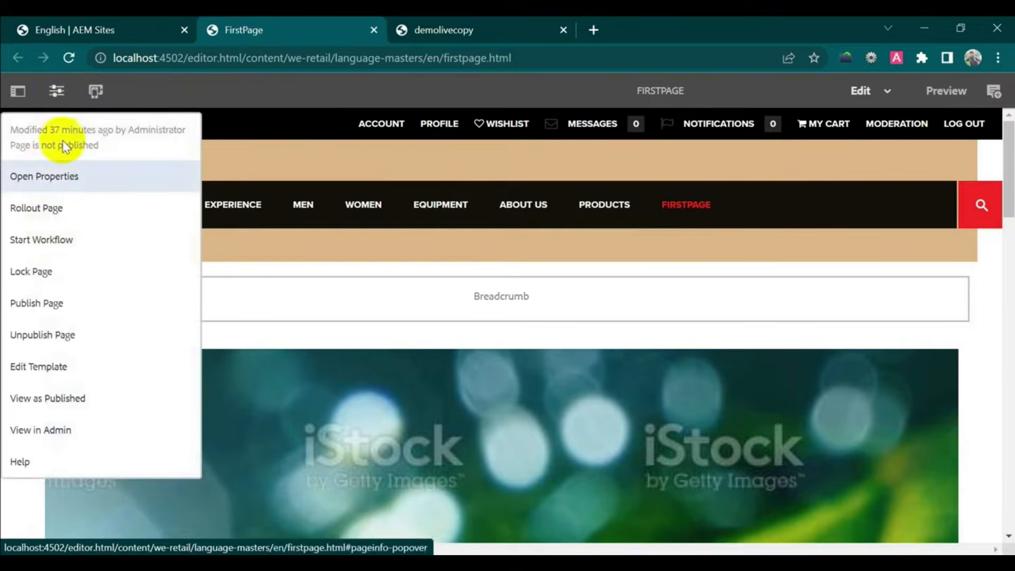
click(64, 178)
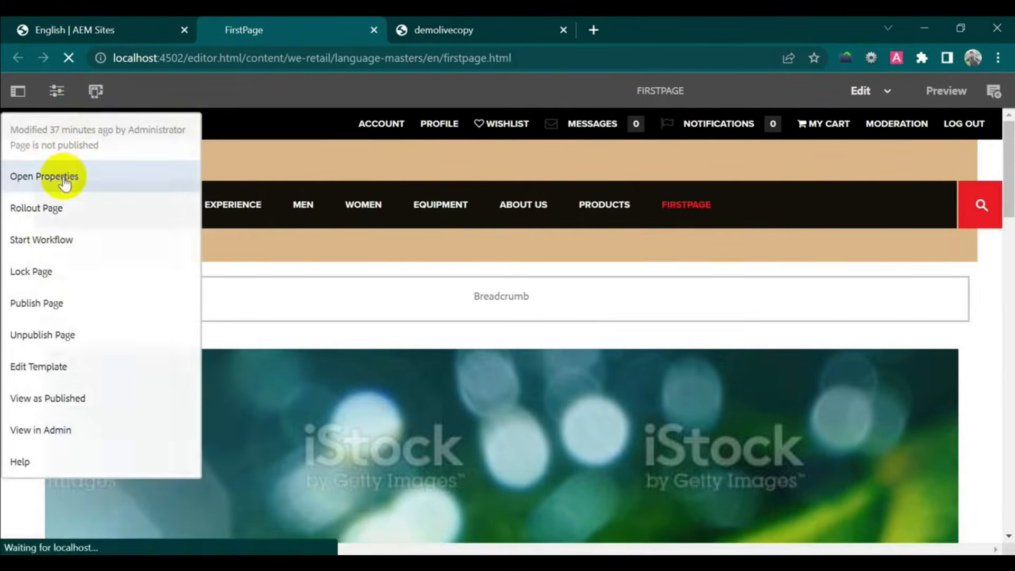
click(493, 30)
click(55, 93)
click(64, 174)
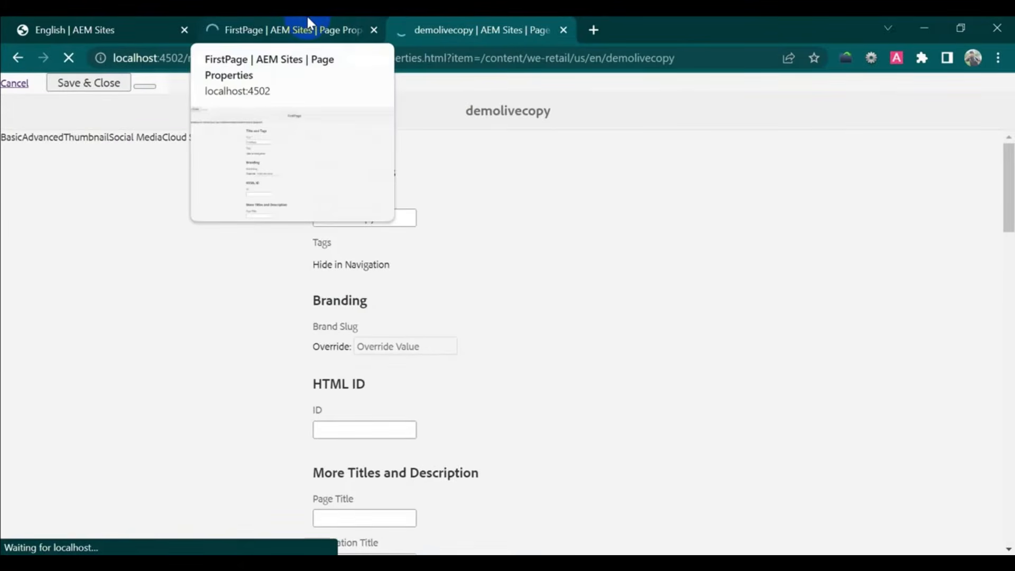
click(310, 27)
click(552, 189)
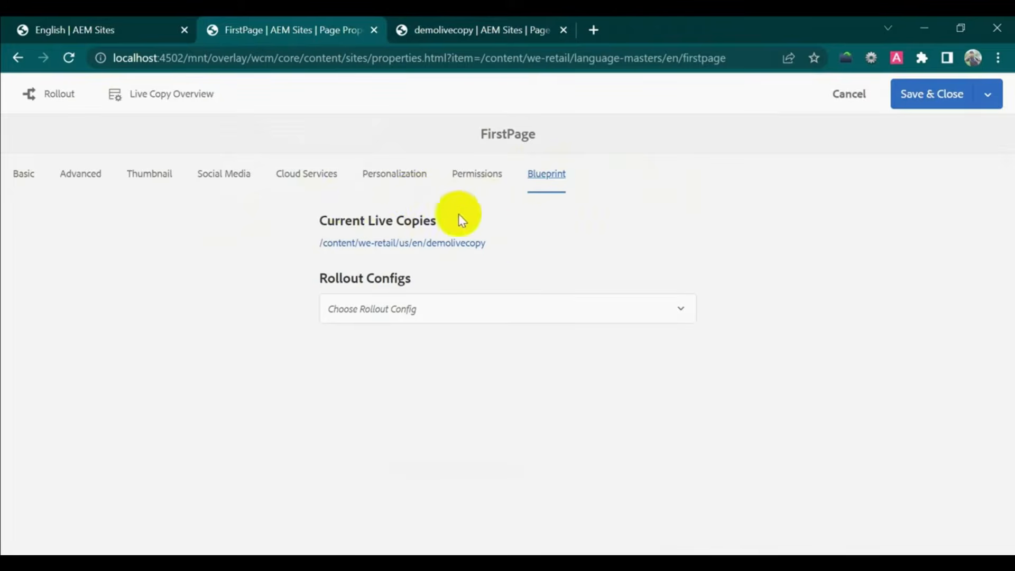
drag(310, 224, 503, 233)
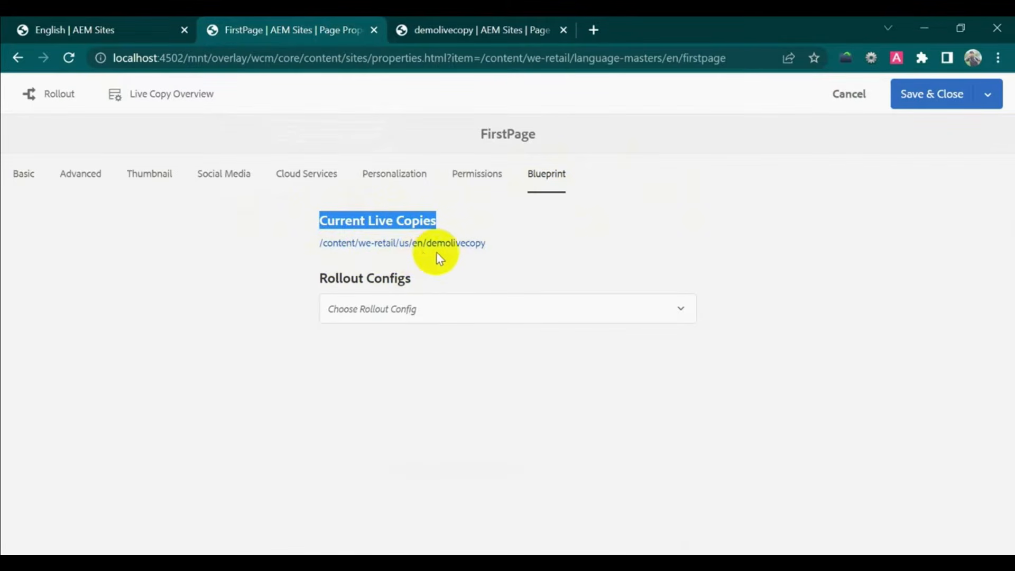
- Check demolivecopy's Live Copy tab shows source firstpage in sync, then Save & Close FirstPage's properties
click(469, 27)
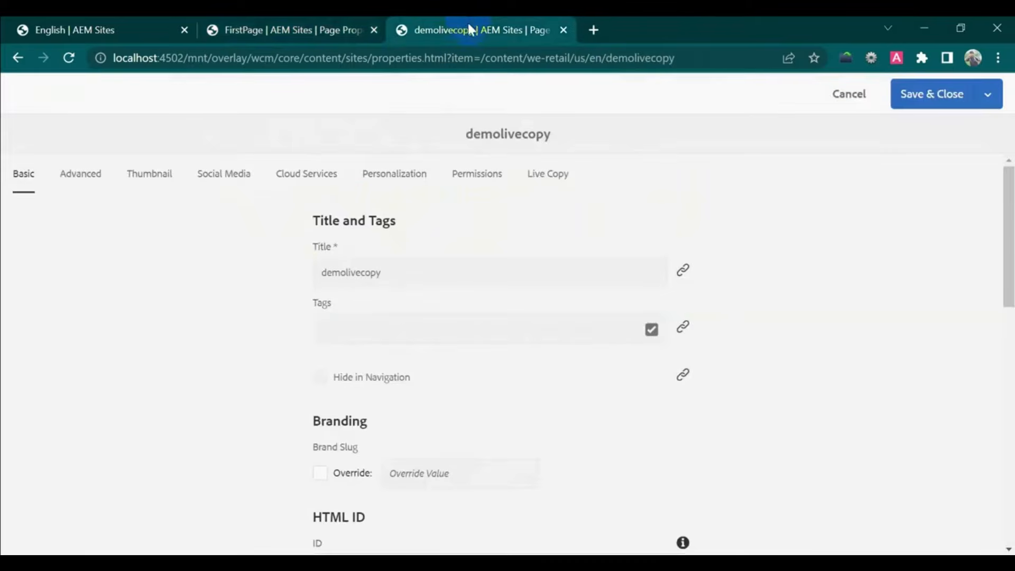
click(547, 175)
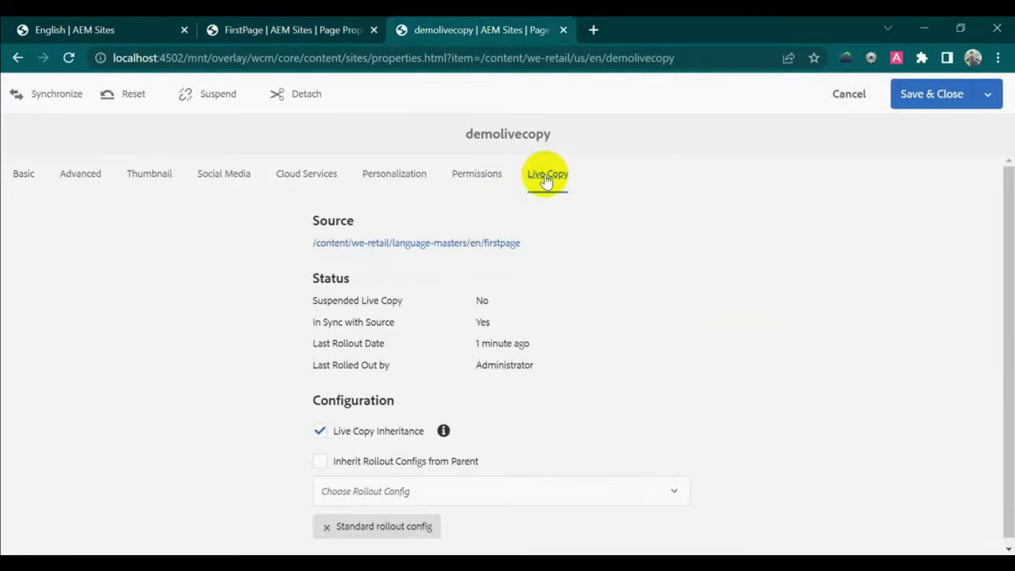
drag(523, 244, 316, 243)
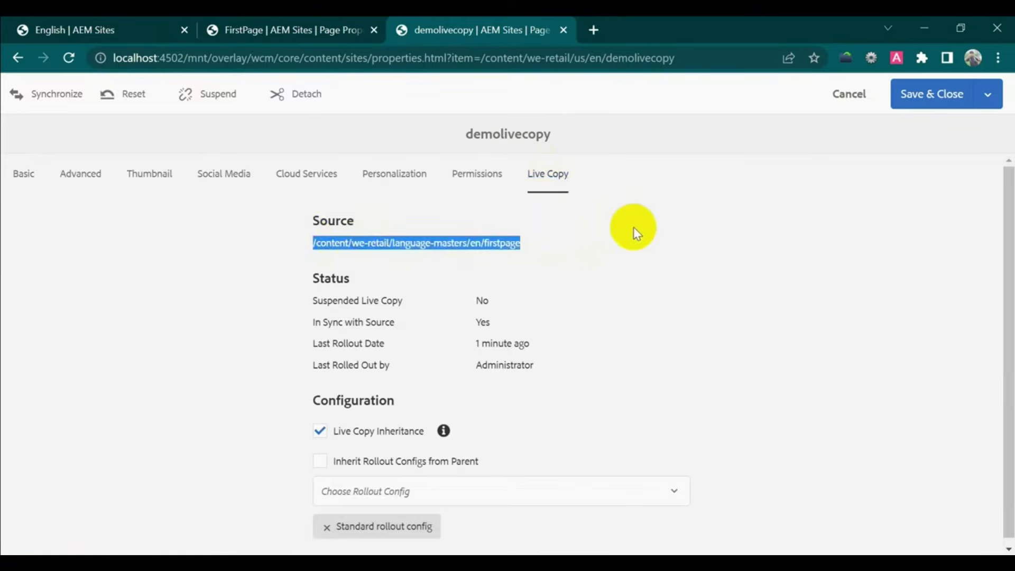
scroll(672, 255, down, 1)
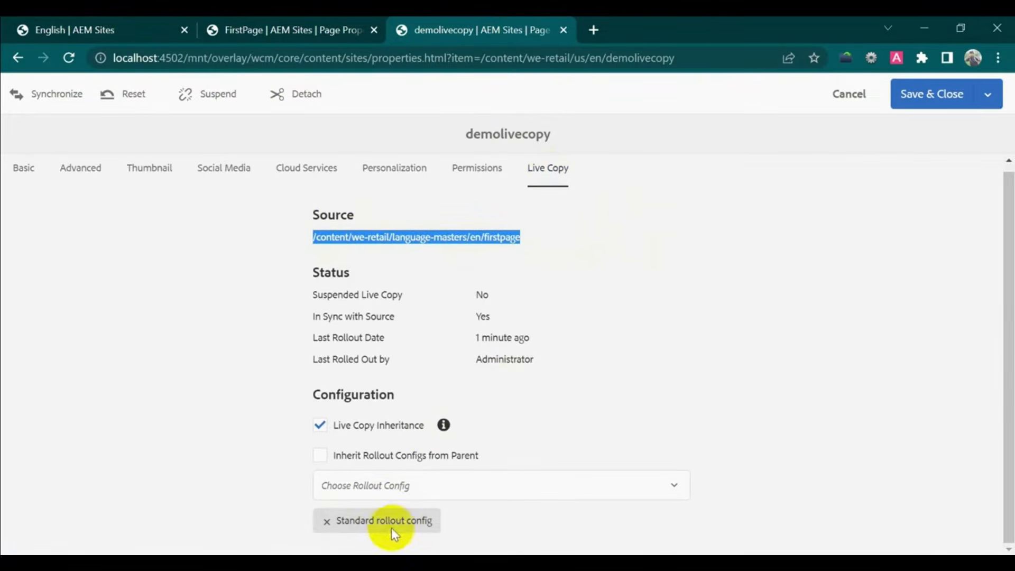
click(299, 28)
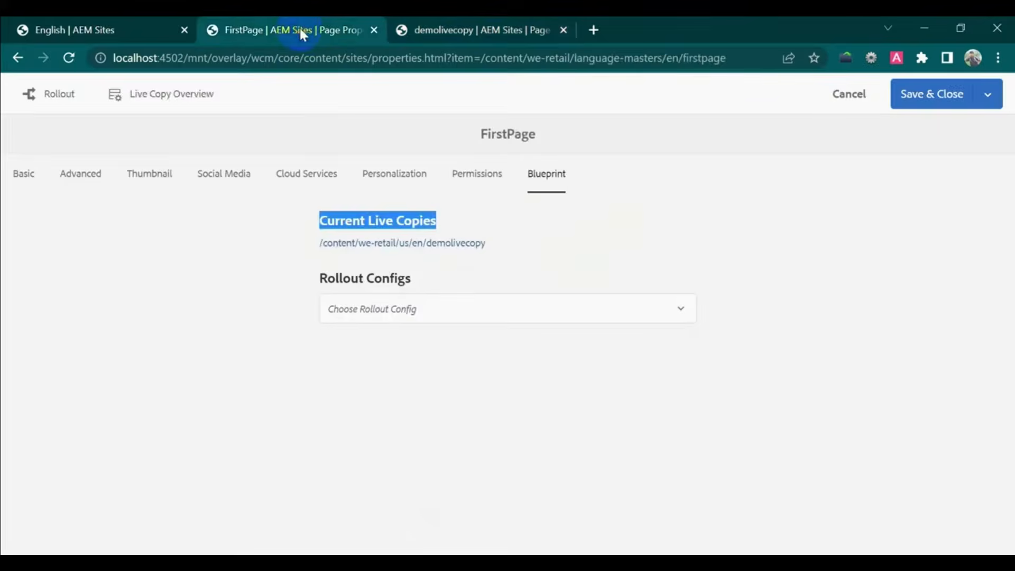
click(492, 24)
click(274, 22)
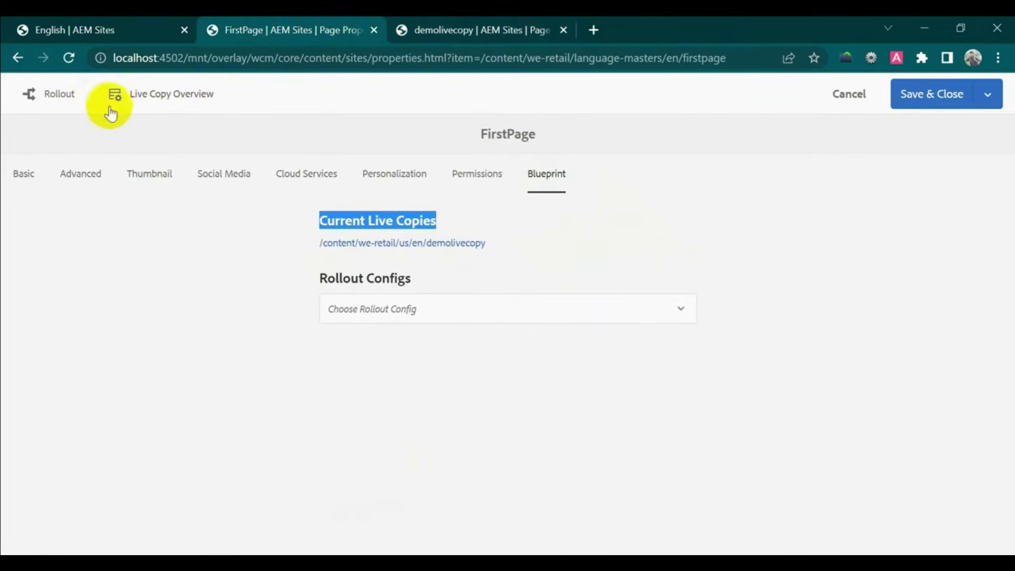
click(966, 96)
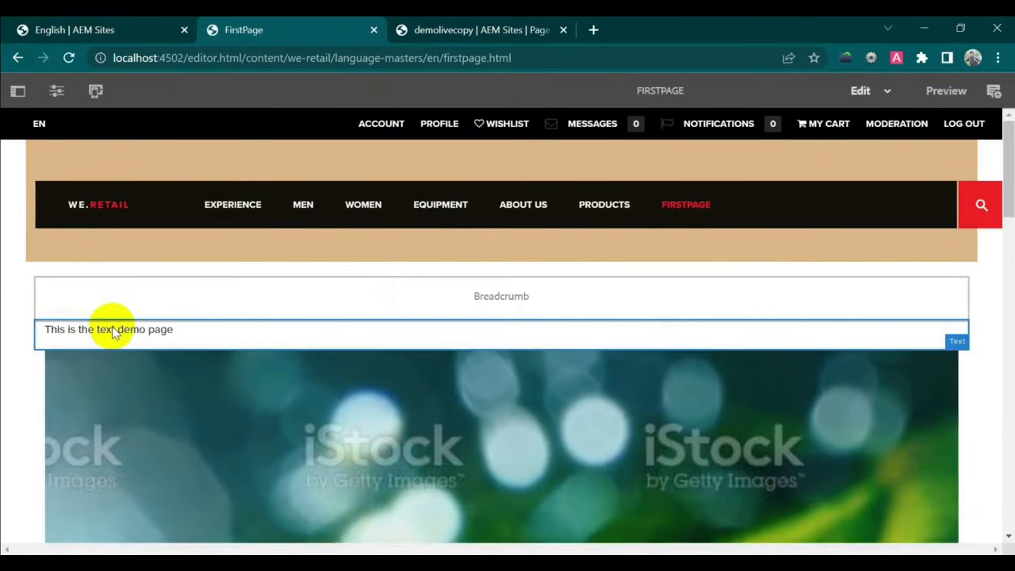
- Edit the demo text to read 'This is the text demo page- standard roolout' and confirm
click(112, 328)
click(62, 308)
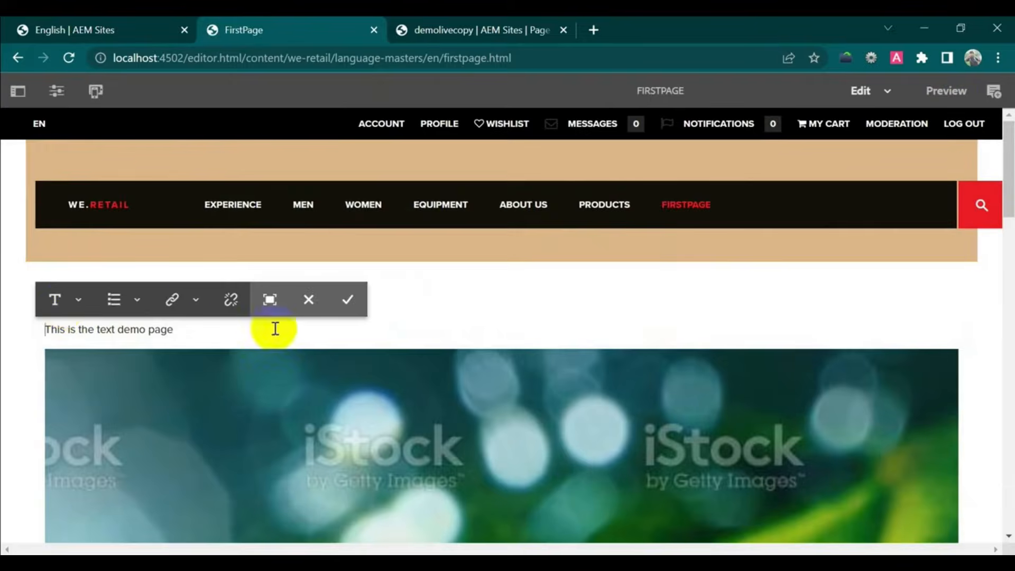
text(- sta)
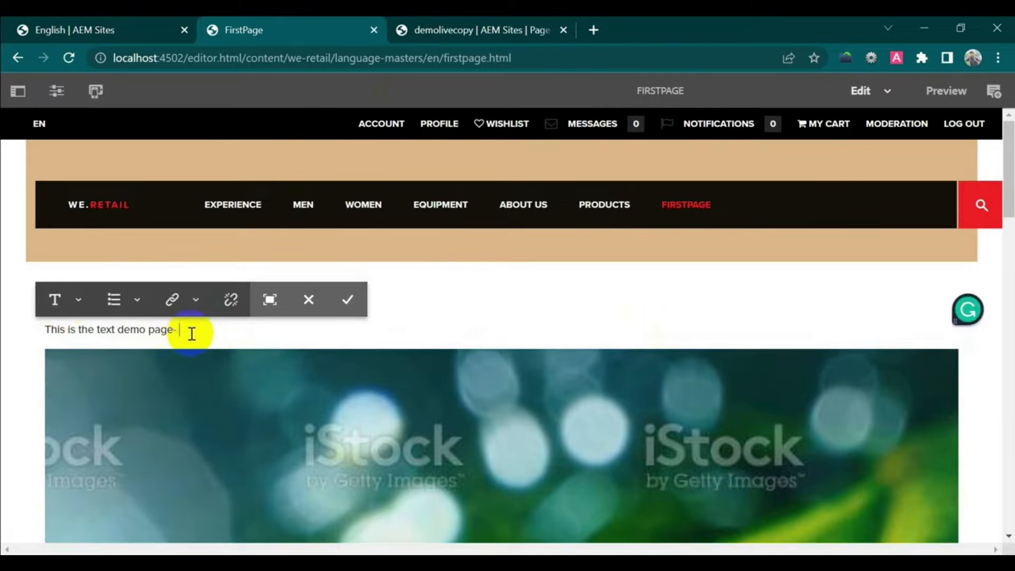
text(dard roolout)
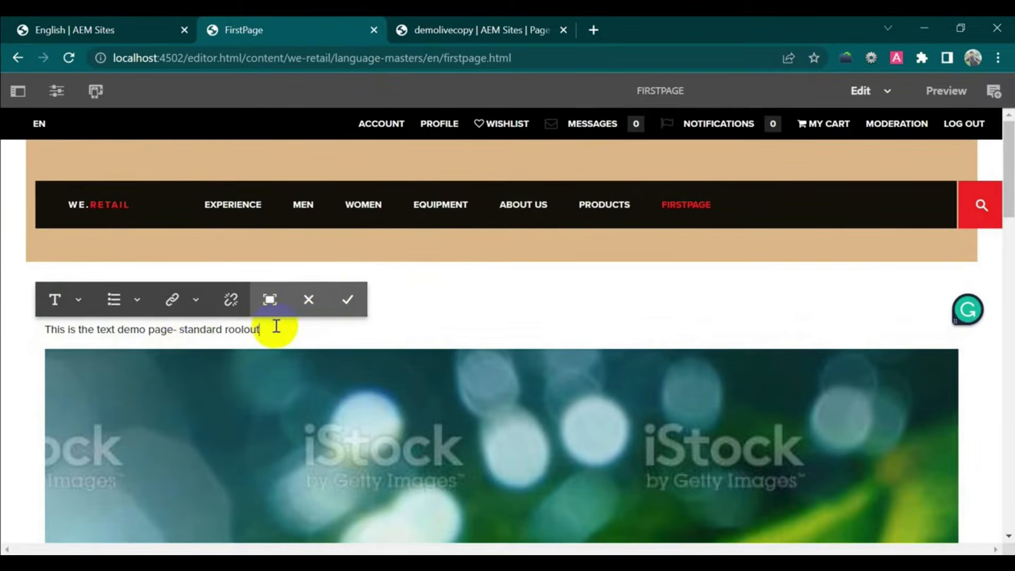
click(346, 301)
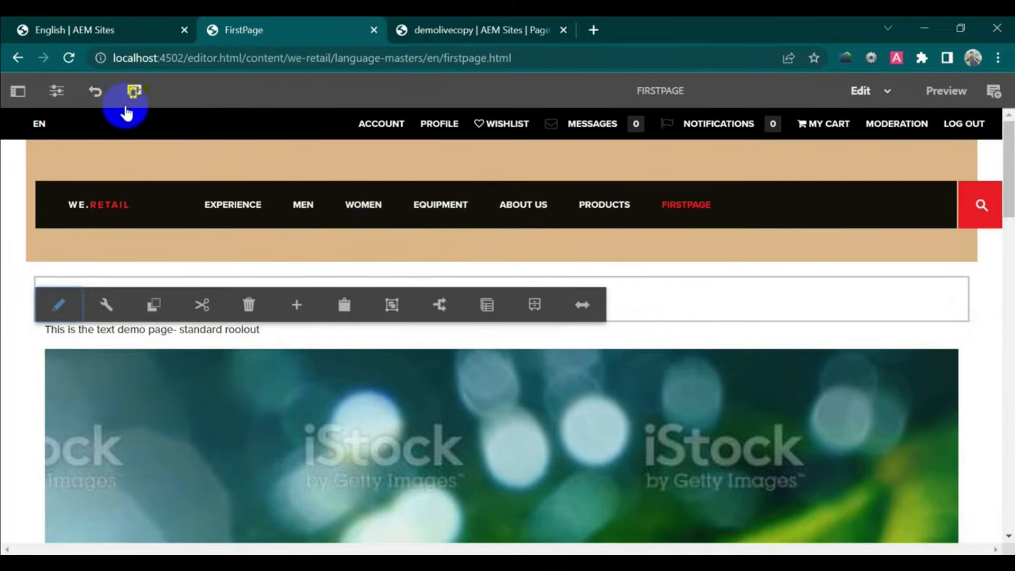
- Roll out FirstPage from its Blueprint tab to all three live copies, choosing Now
click(56, 92)
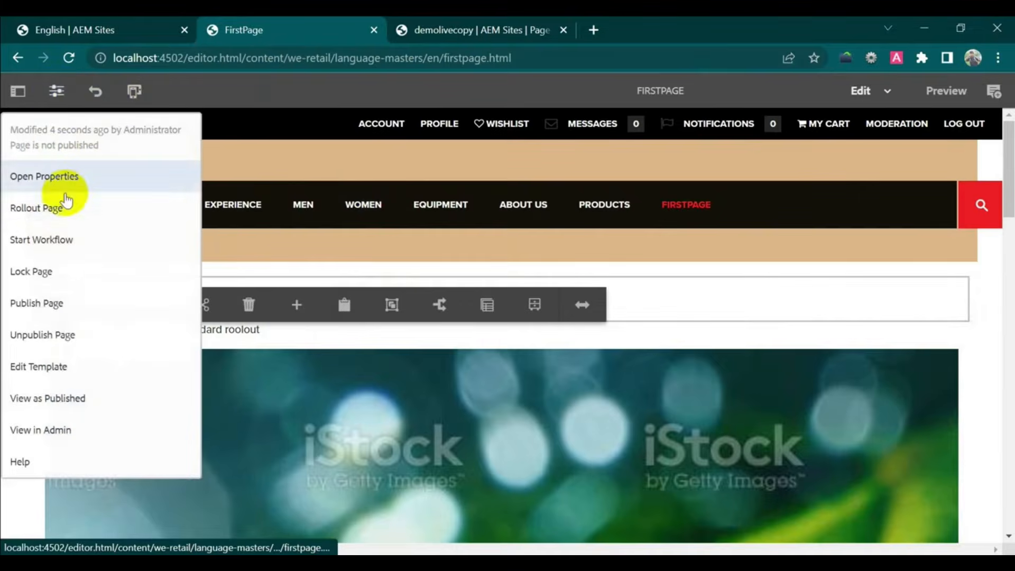
click(75, 188)
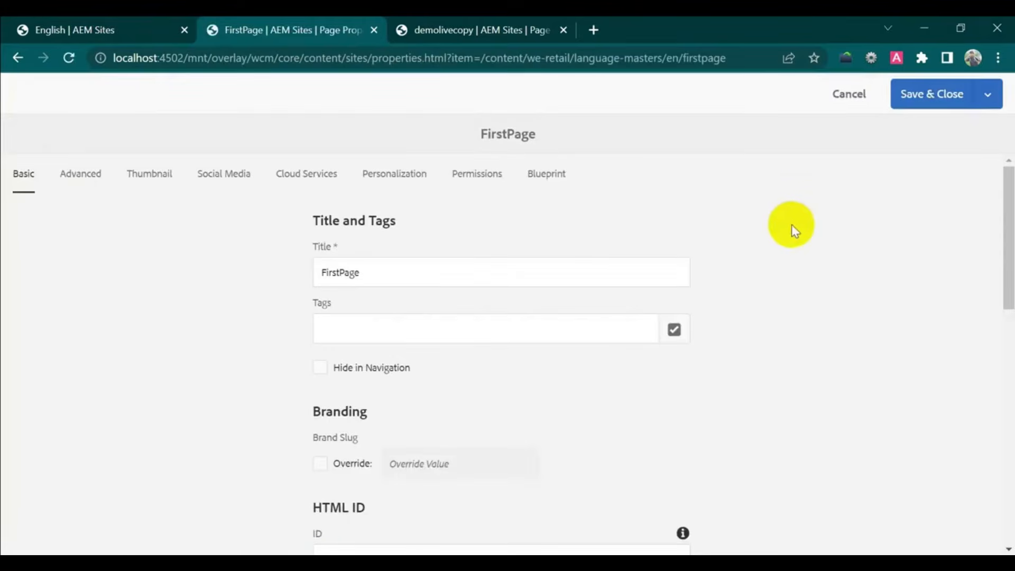
click(545, 174)
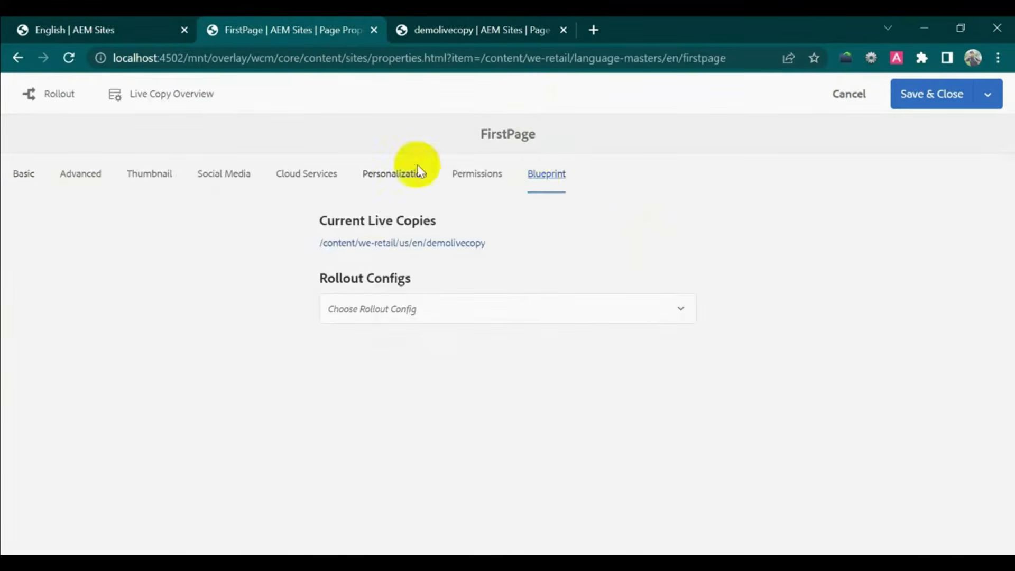
click(64, 101)
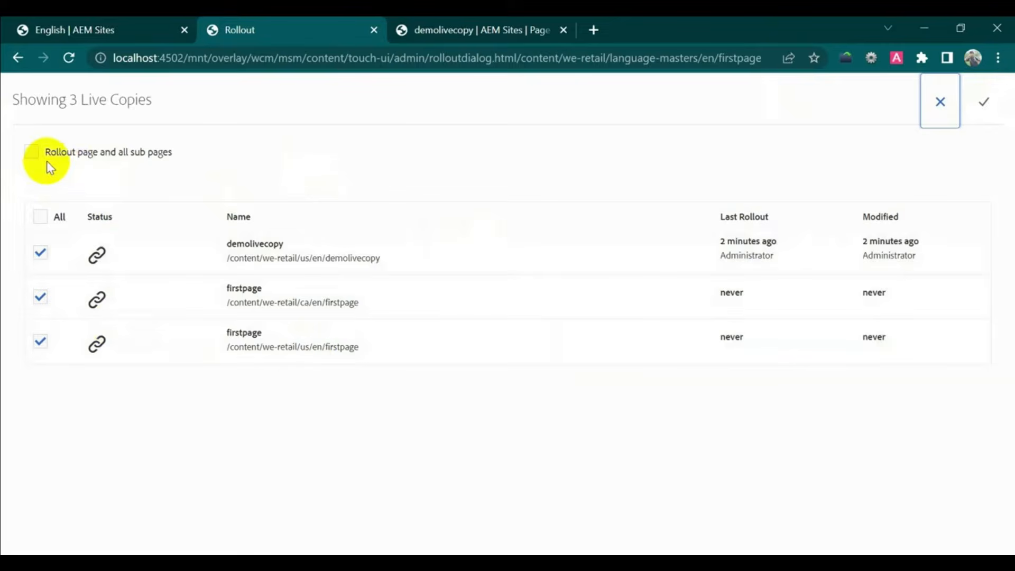
click(982, 105)
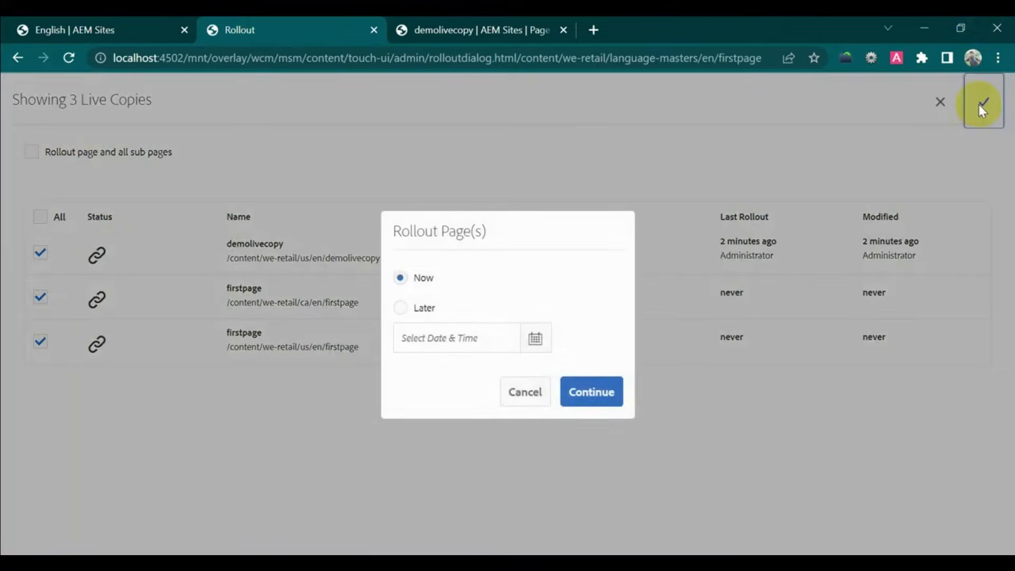
click(597, 393)
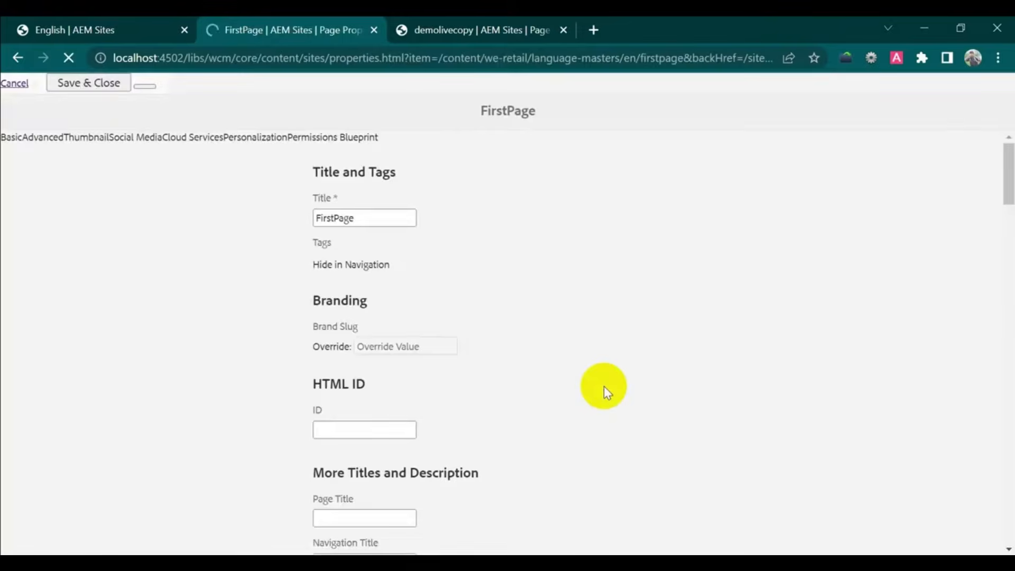
- Check demolivecopy's Live Copy status, then open it in the editor and inspect the rolled-out text
click(471, 28)
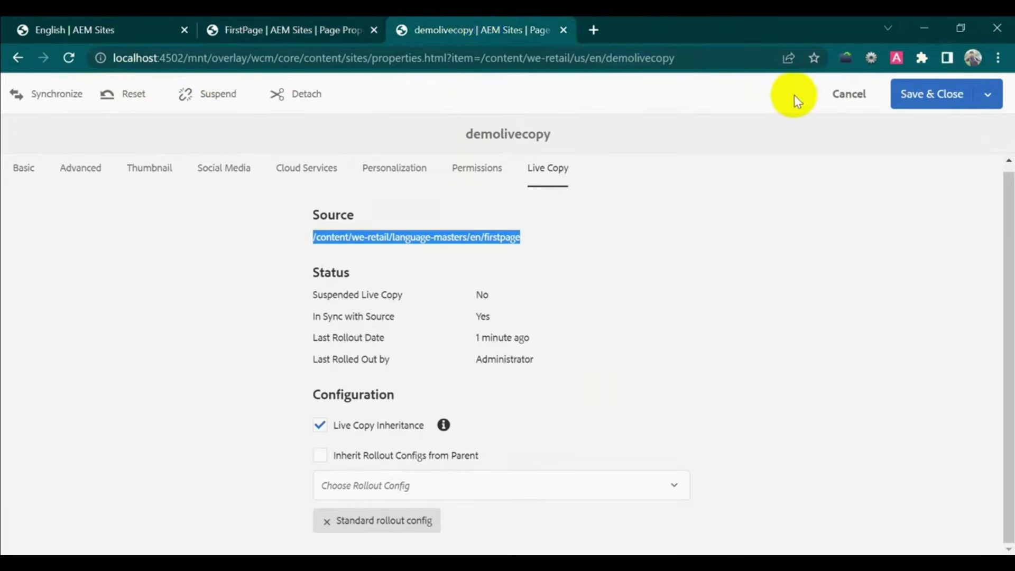
click(837, 96)
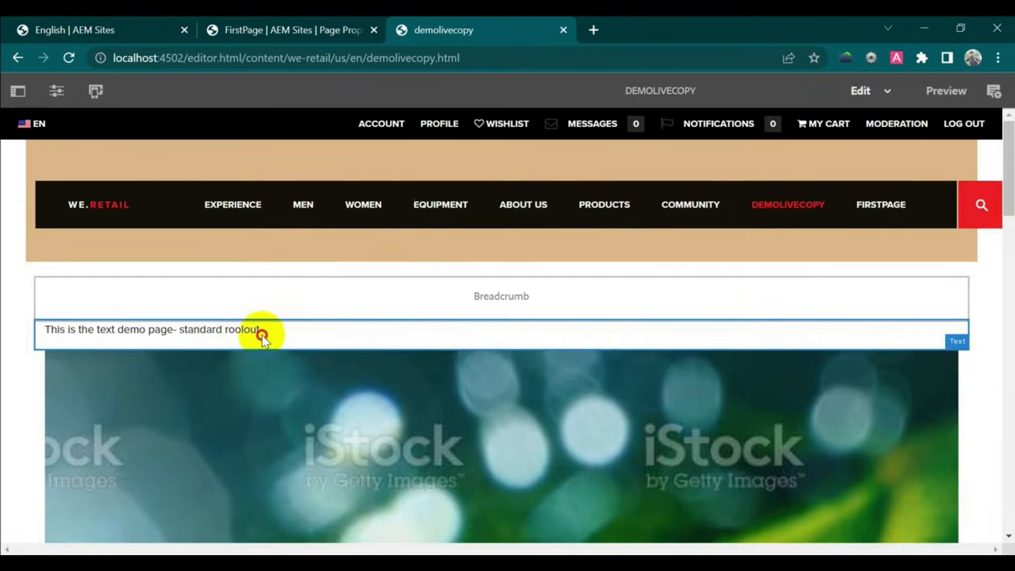
click(262, 335)
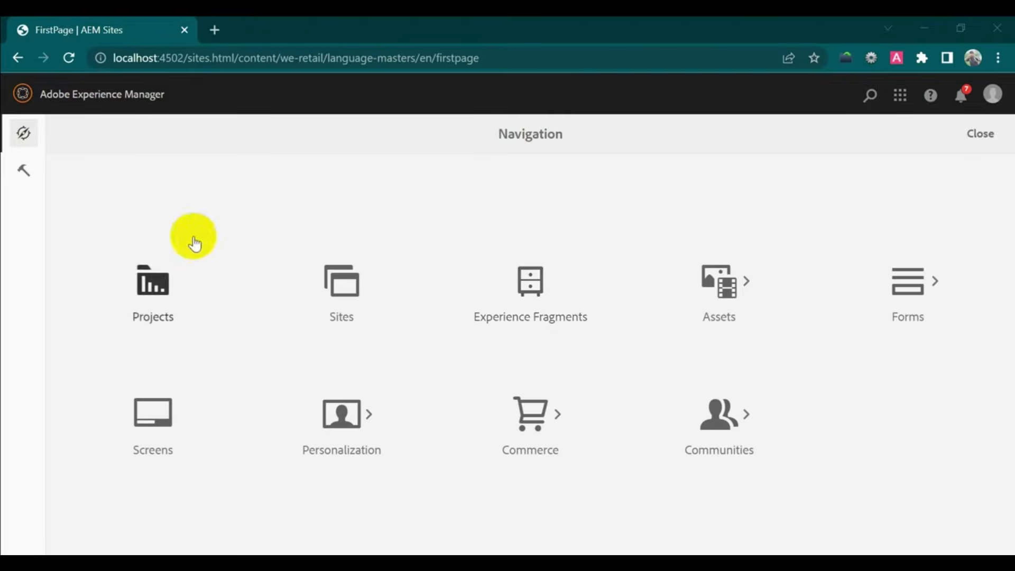
- In Sites, drill into We.Retail > Language Masters > English and select FirstPage
click(347, 290)
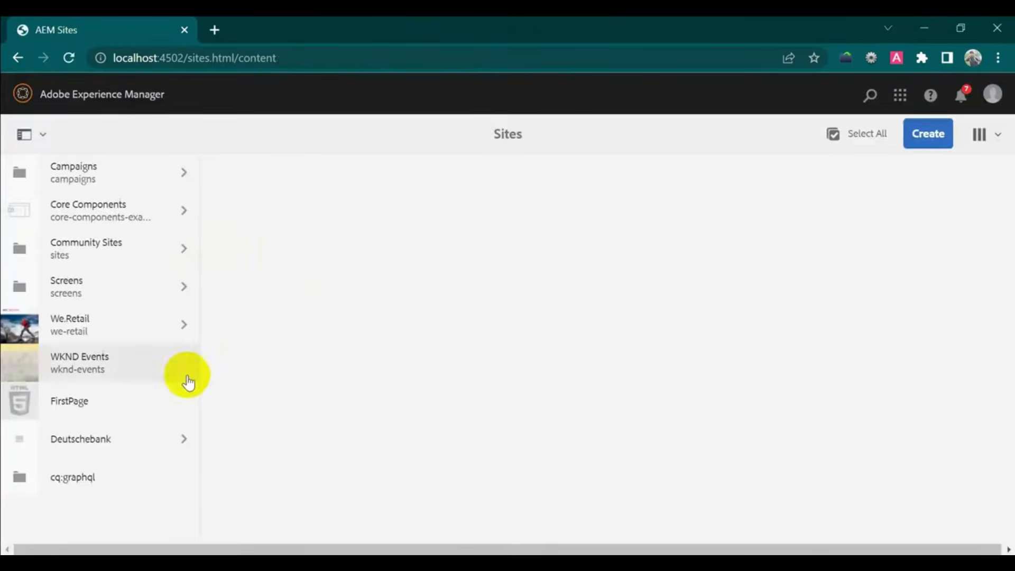
click(125, 324)
click(324, 177)
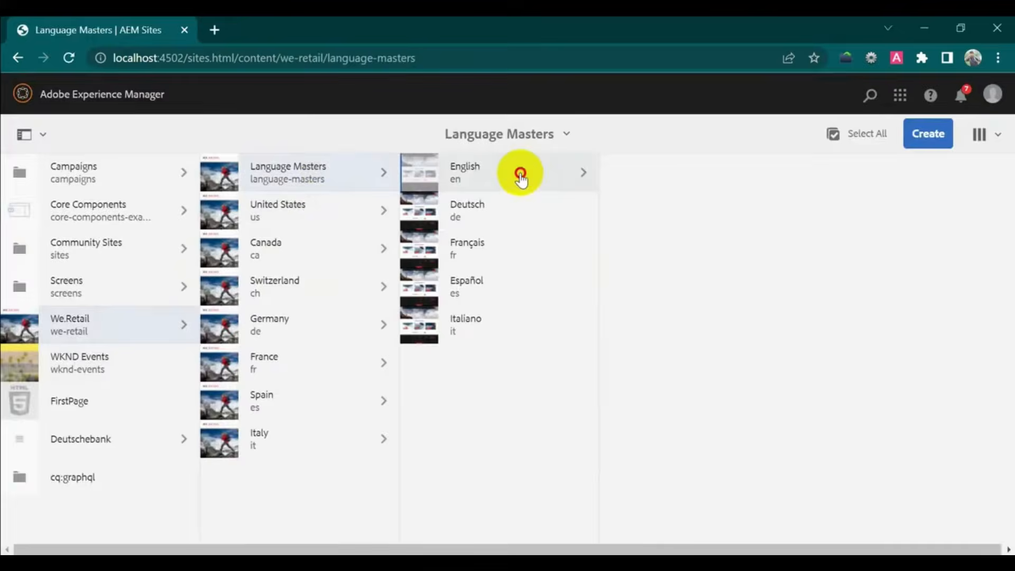
click(519, 175)
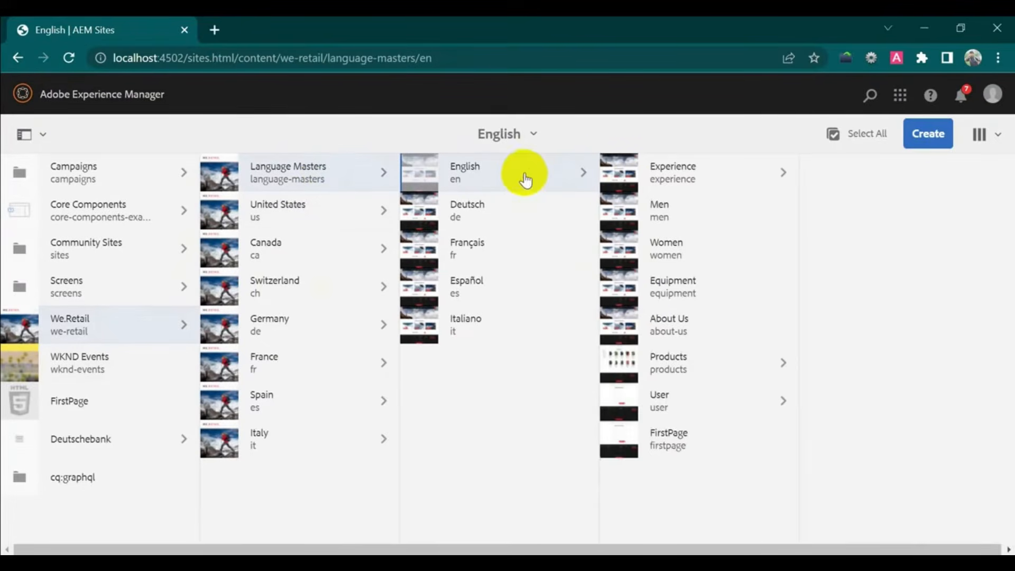
click(621, 449)
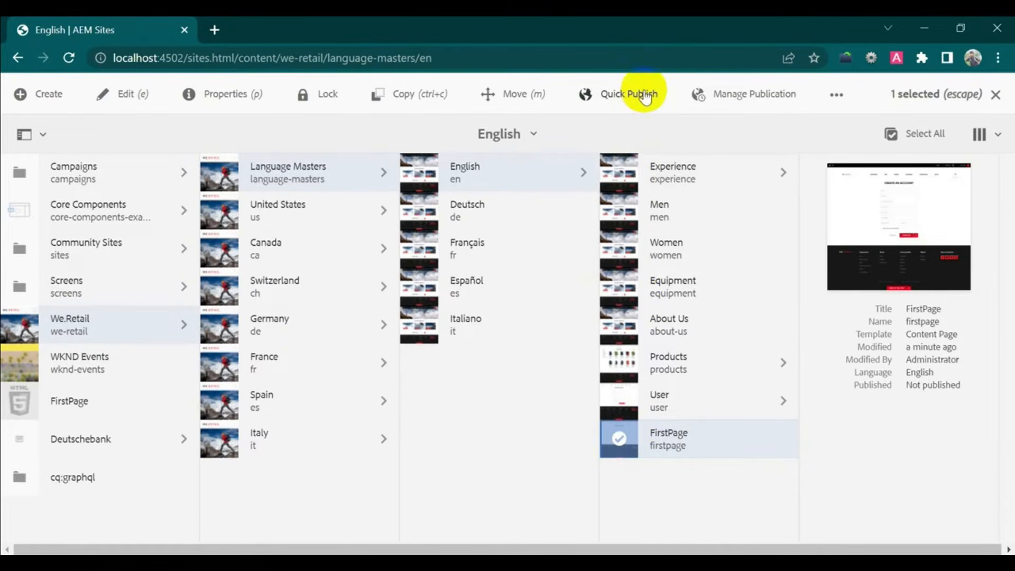
click(757, 95)
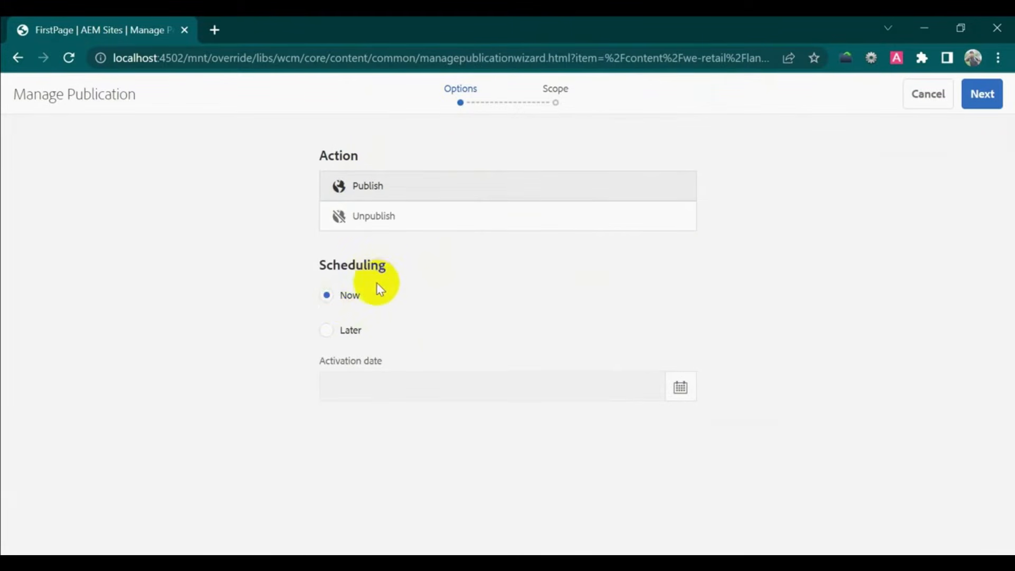
click(326, 331)
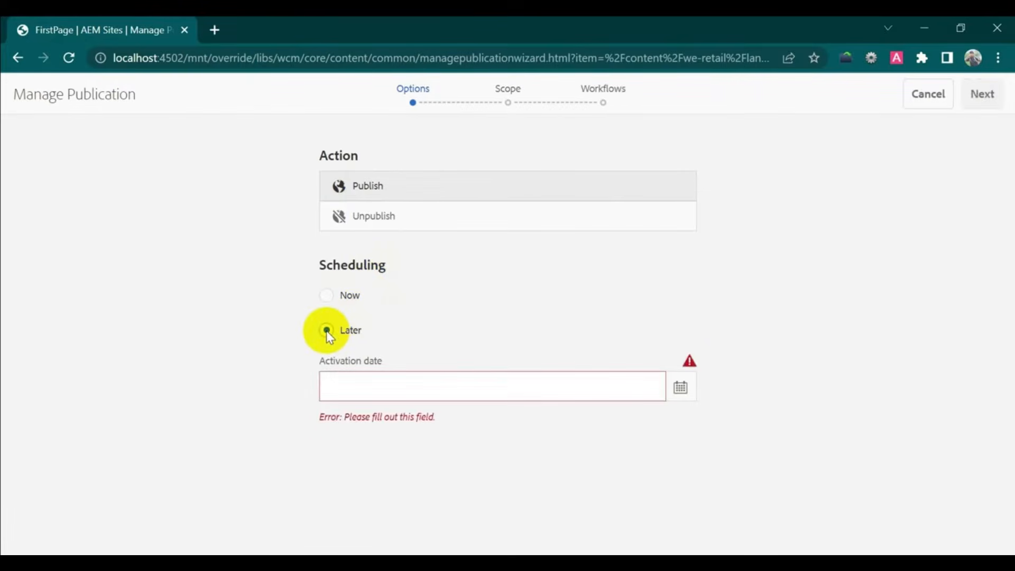
click(681, 388)
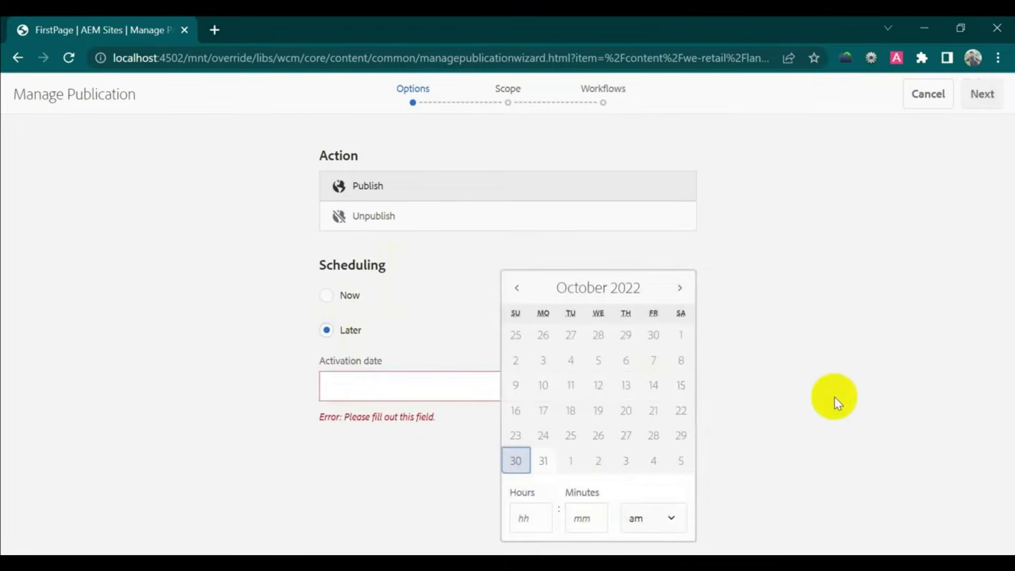
click(839, 382)
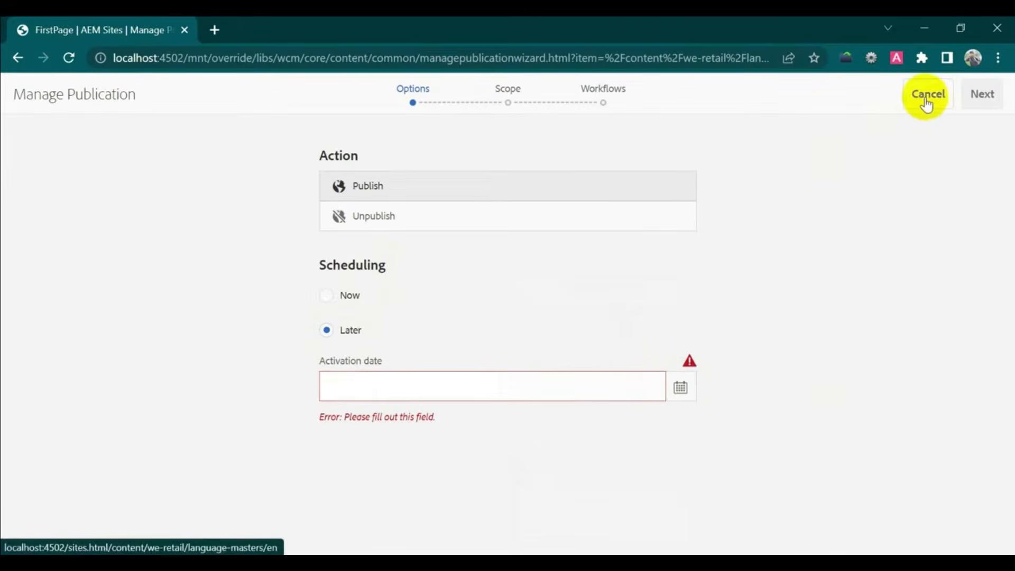
click(927, 101)
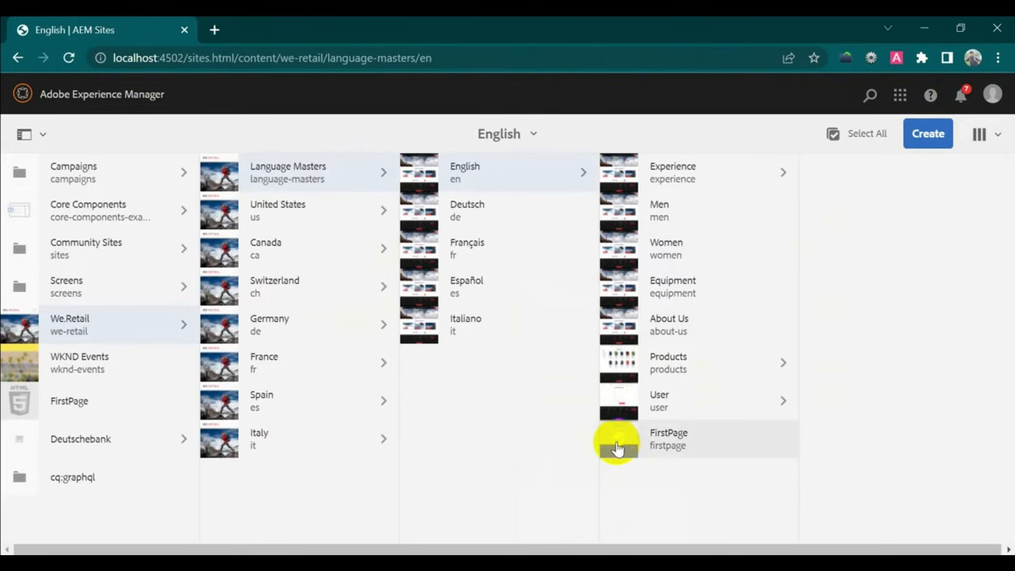
click(618, 449)
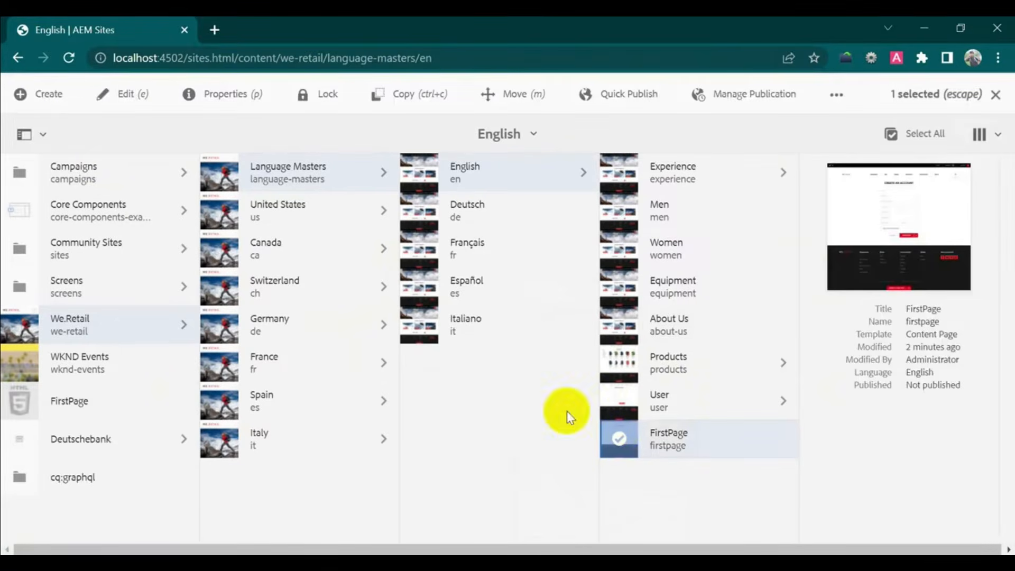
- Show FirstPage's Timeline and start a new workflow from its actions
click(25, 134)
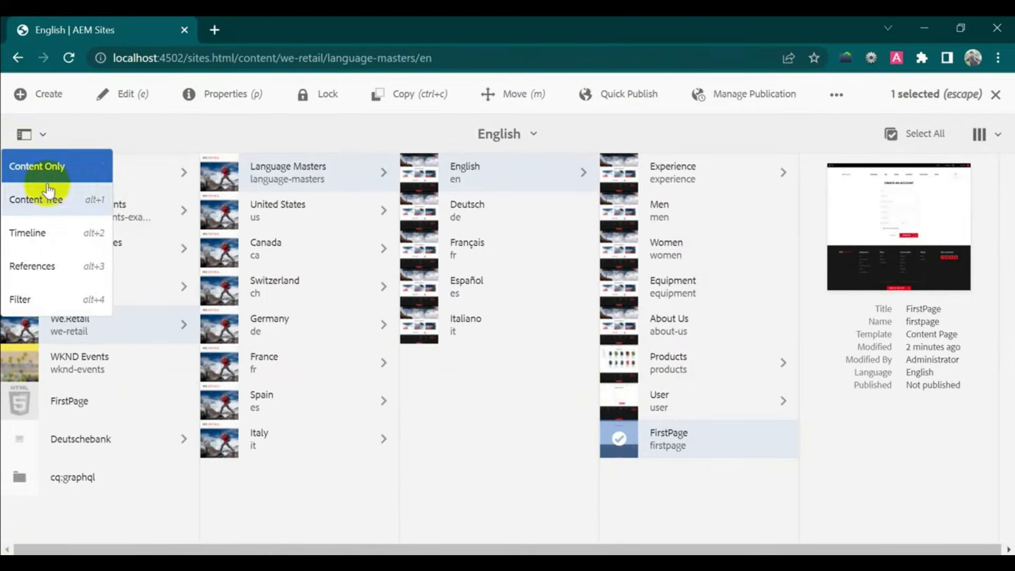
click(53, 235)
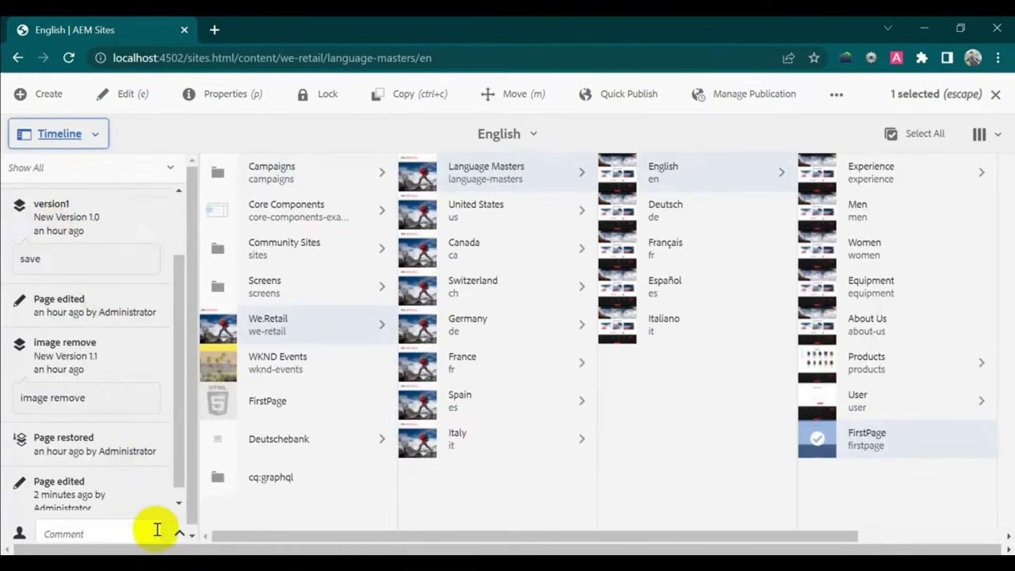
click(179, 536)
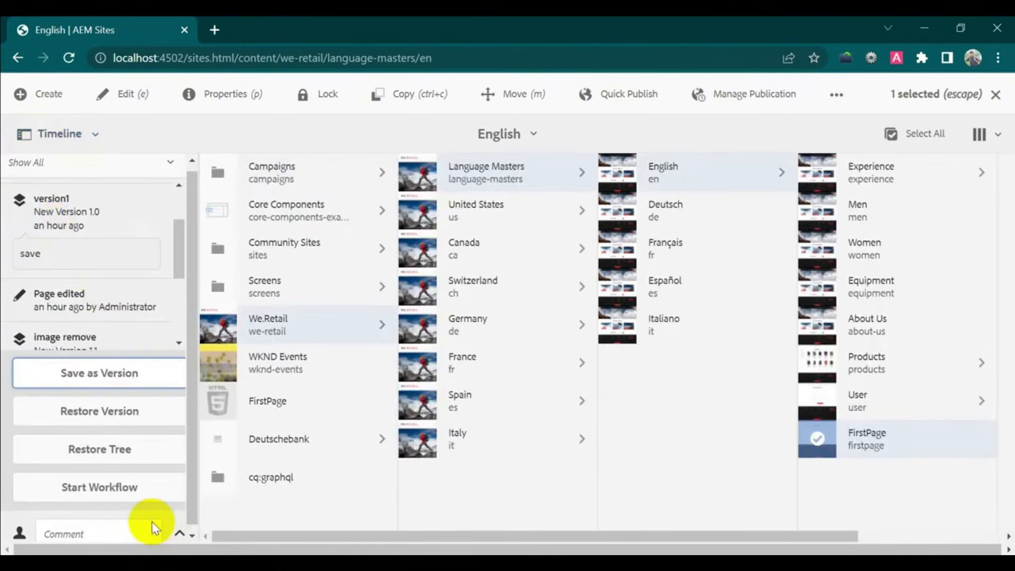
click(121, 487)
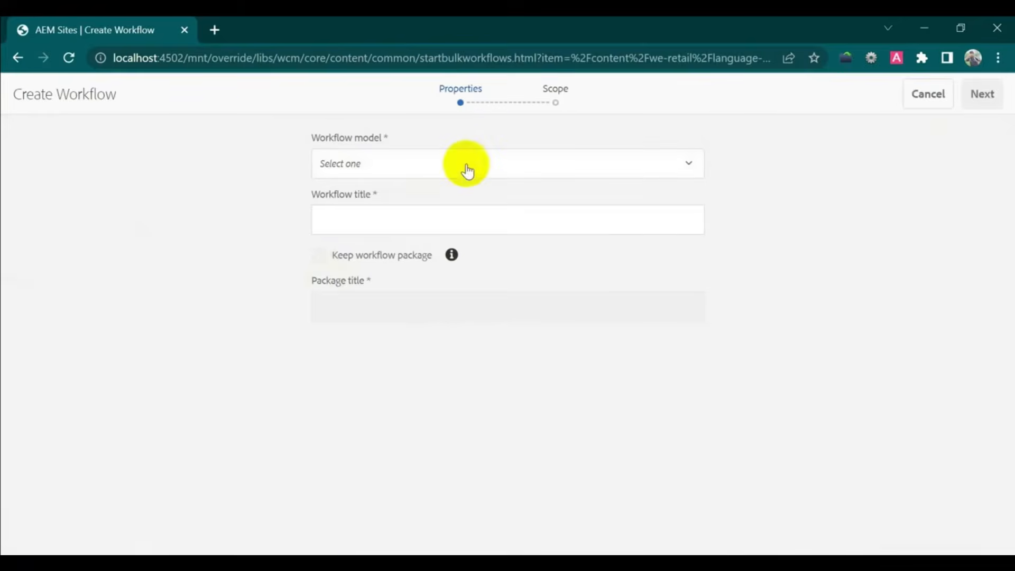
- Create a Request for Activation workflow titled 'activation demo page' with FirstPage in scope
click(476, 164)
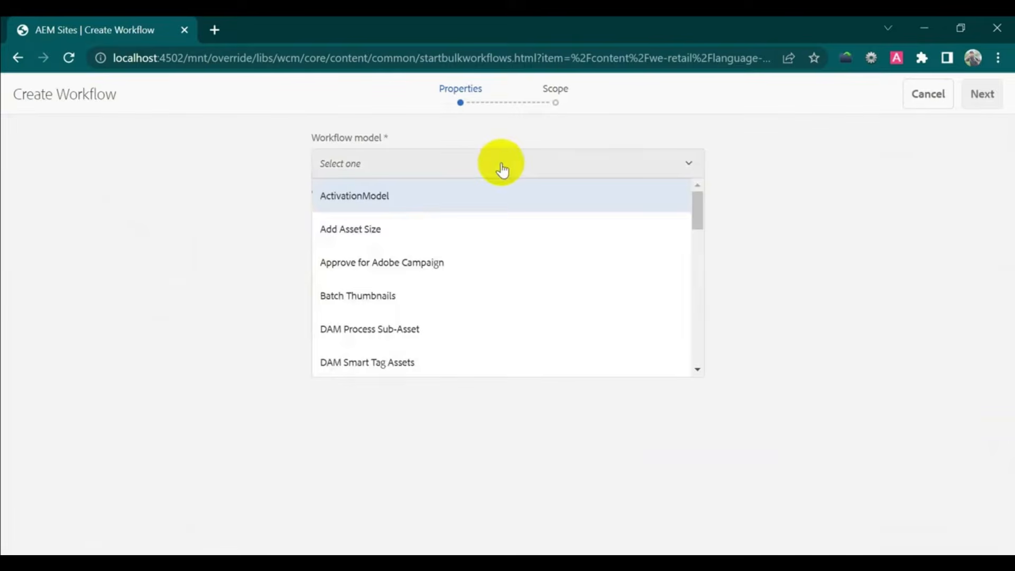
scroll(544, 248, down, 10)
click(500, 227)
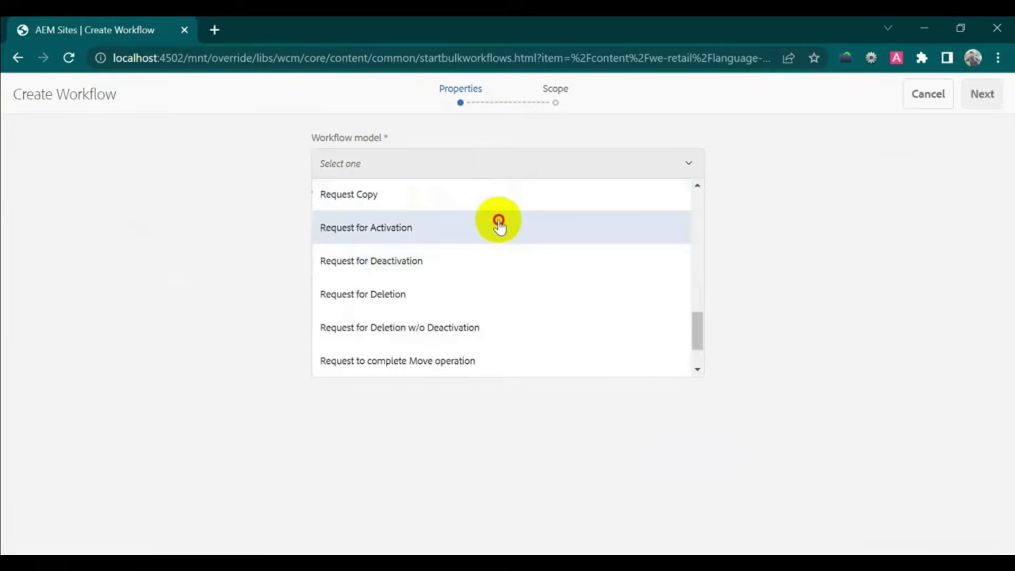
click(389, 217)
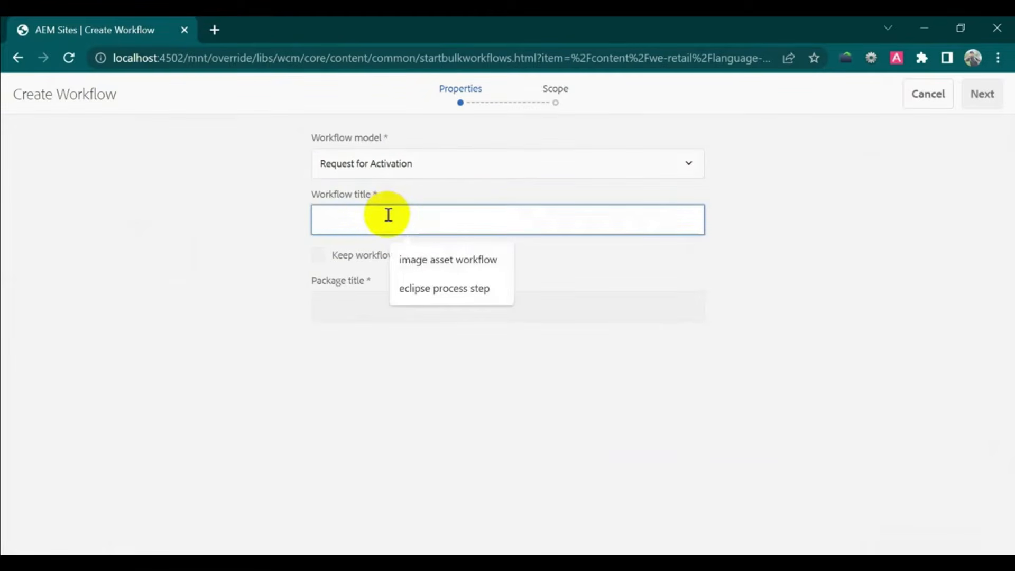
text(ac)
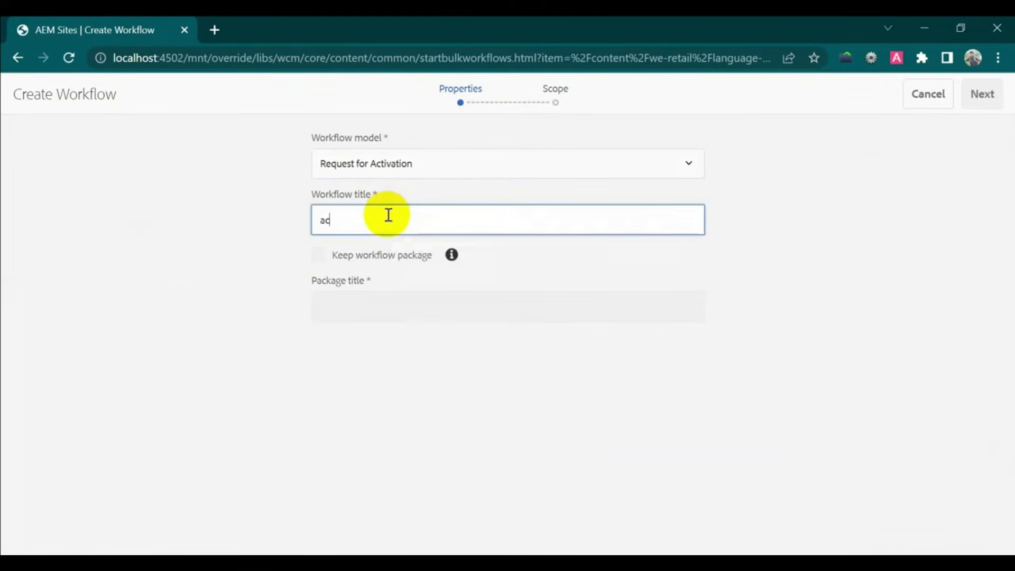
text(toiv)
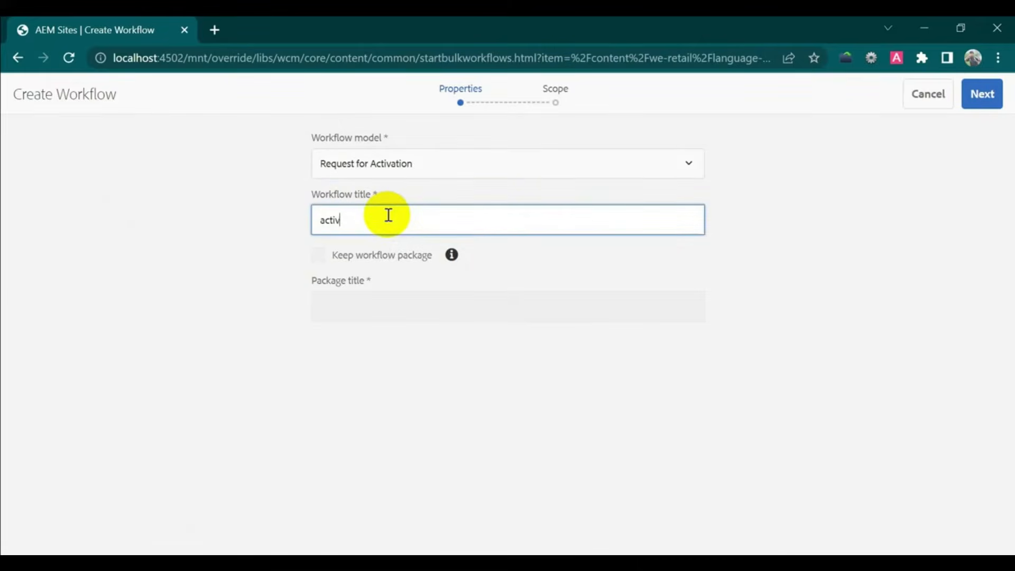
text(ation demo page)
click(987, 102)
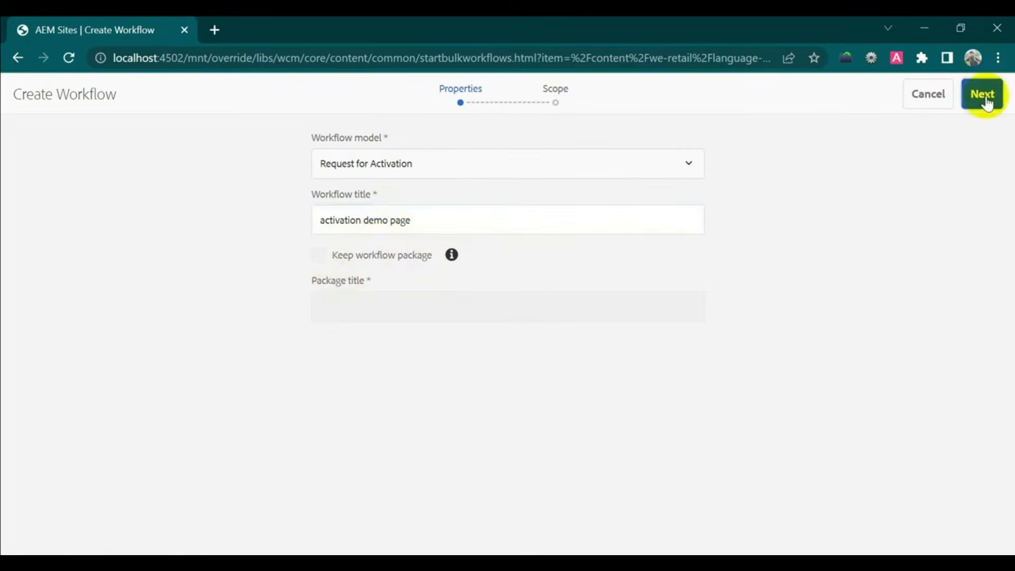
click(24, 167)
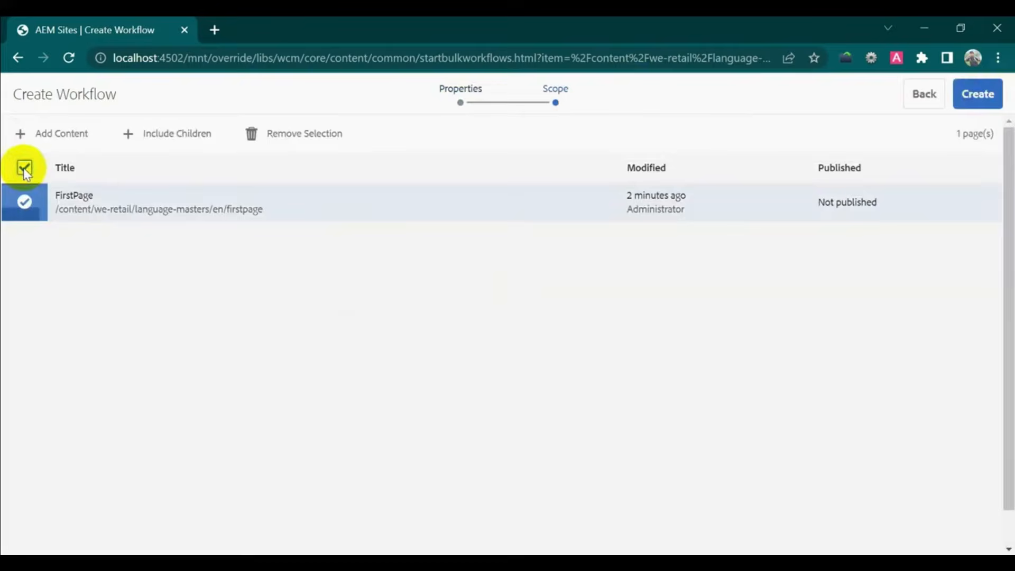
click(987, 95)
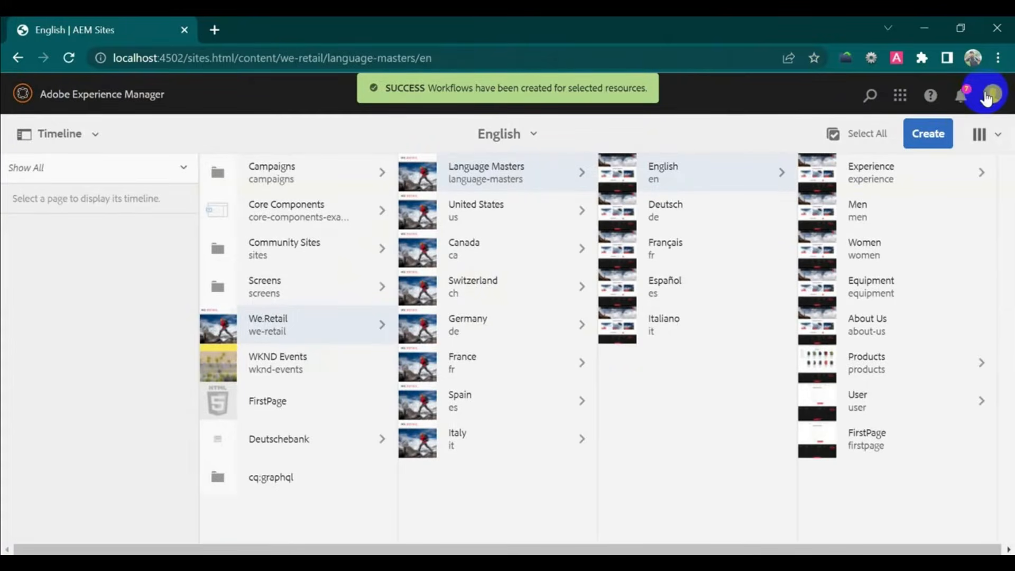
- From the Inbox, complete the Approve content item toward Create Version with comment 'done'
click(961, 95)
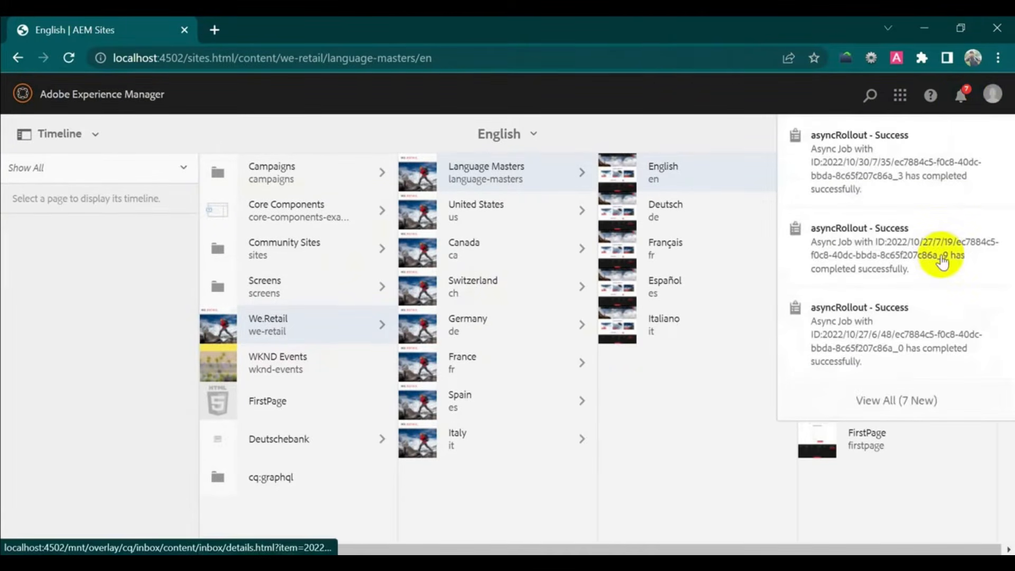
click(906, 400)
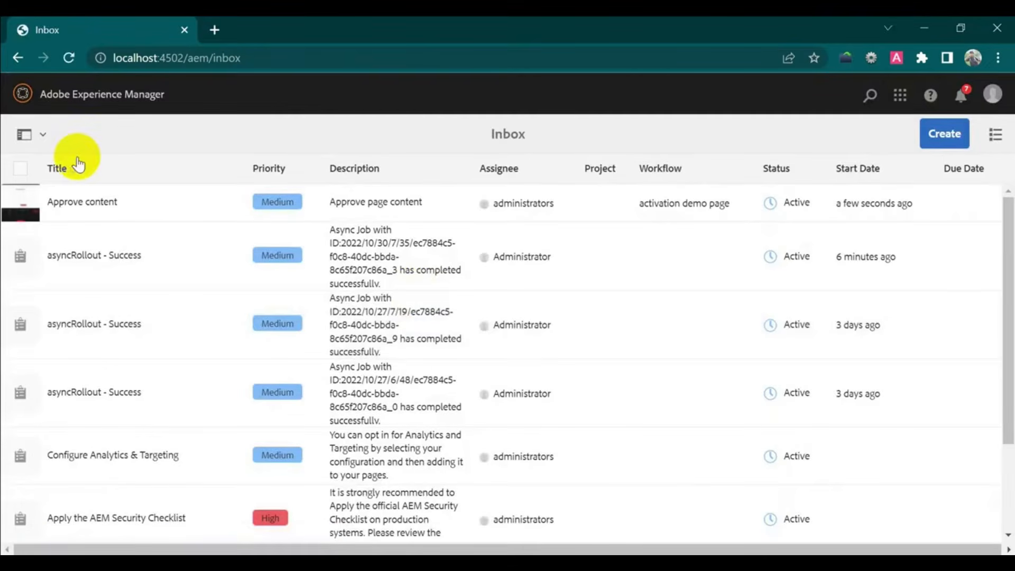
click(21, 206)
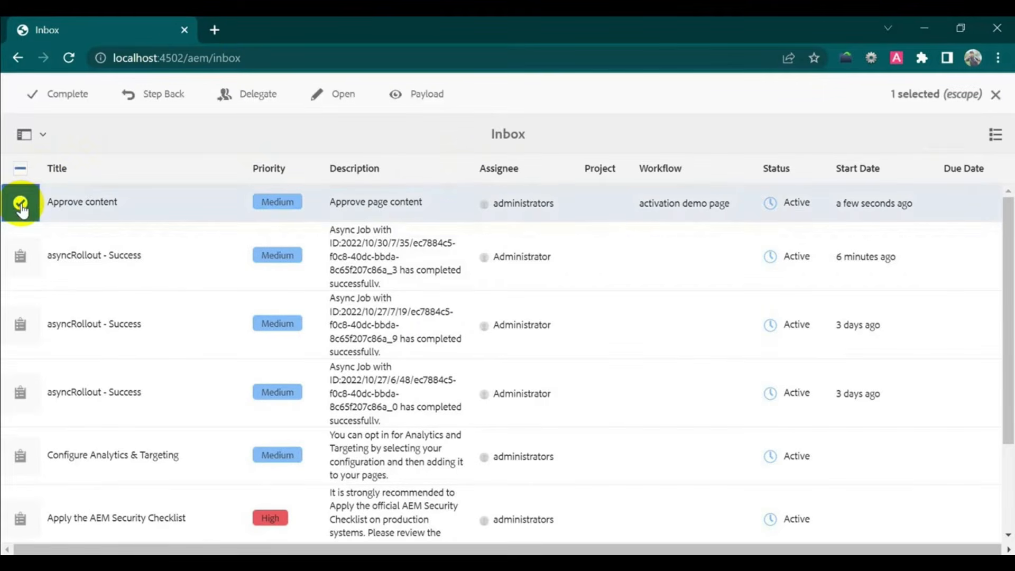
click(67, 93)
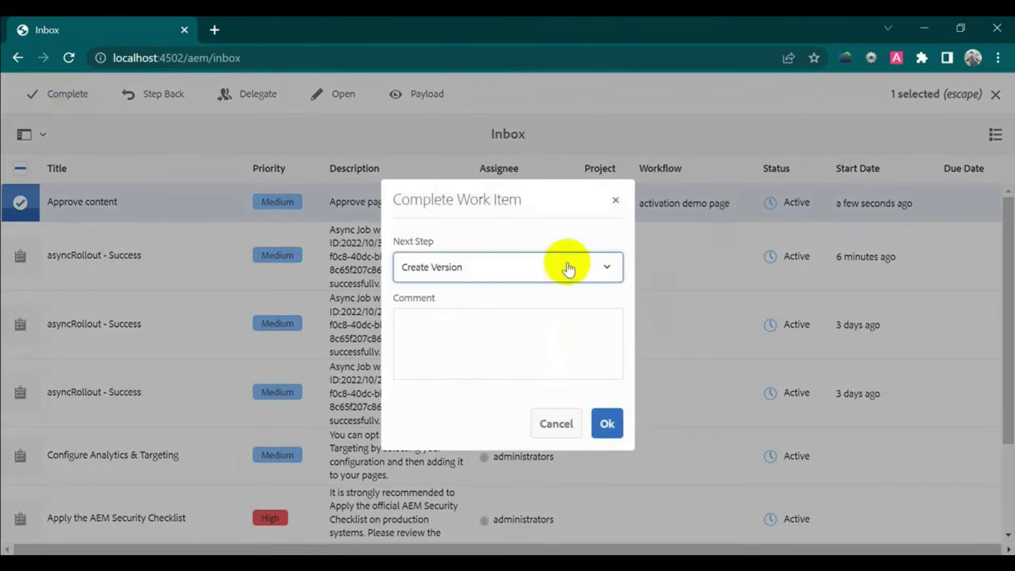
click(533, 360)
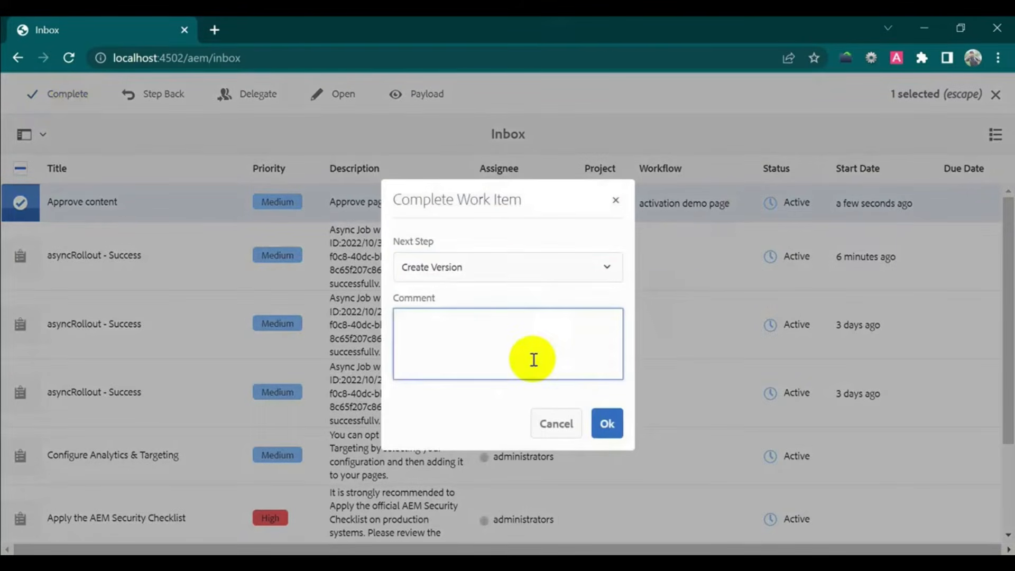
text(don)
click(606, 426)
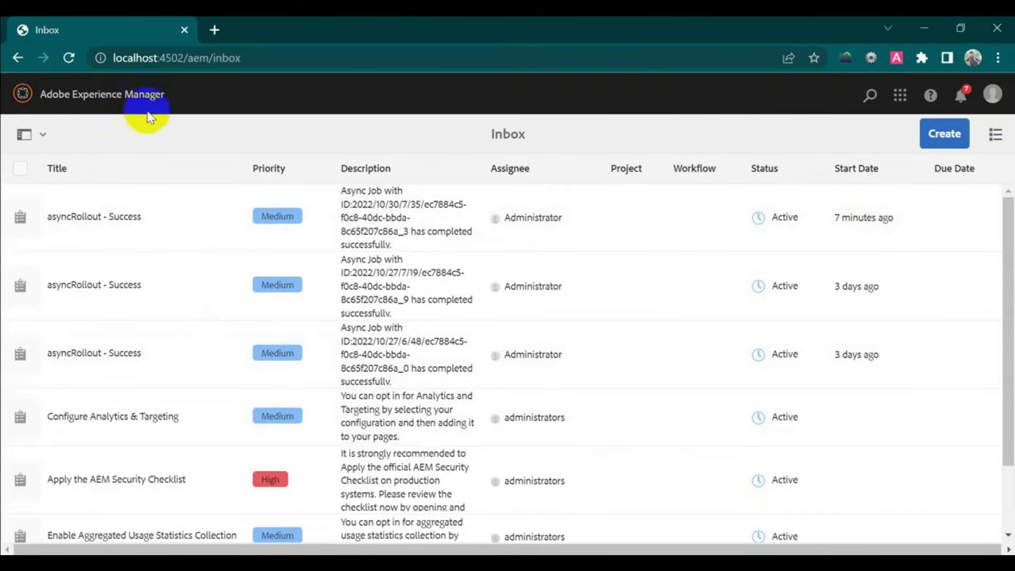
- Browse Sites to We.Retail > Language Masters > English and check FirstPage's Publication Pending status
click(135, 95)
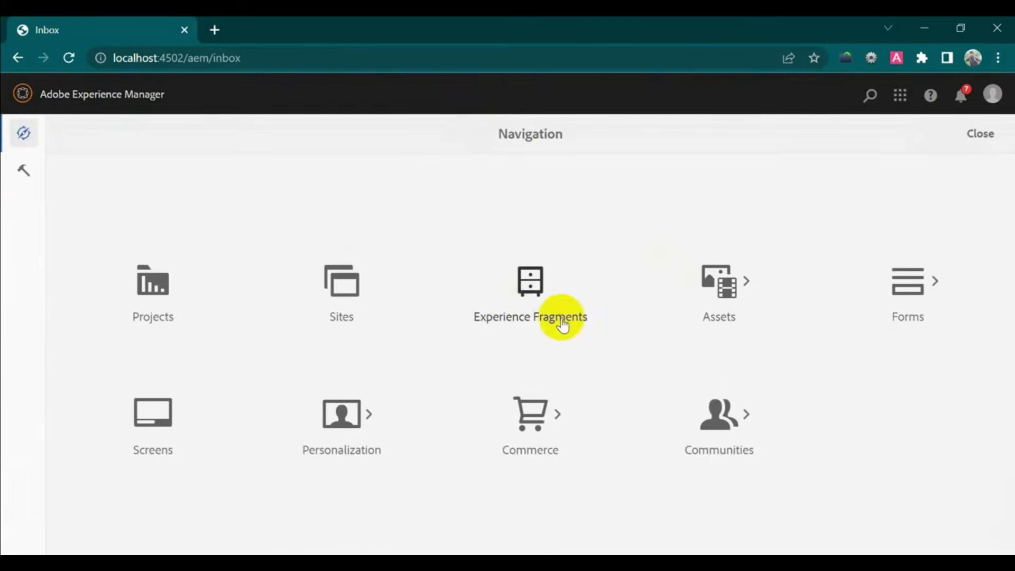
click(356, 300)
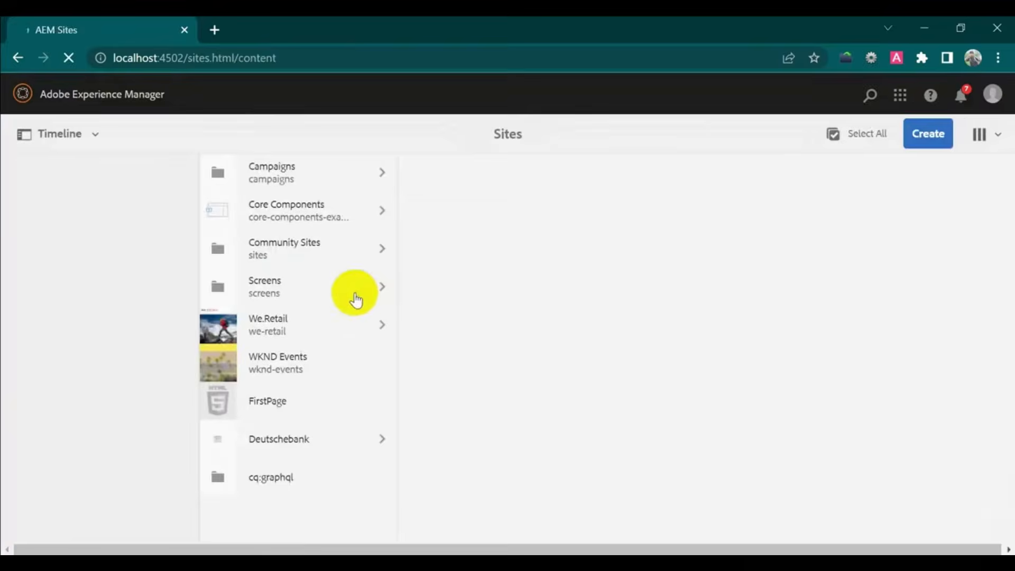
click(280, 327)
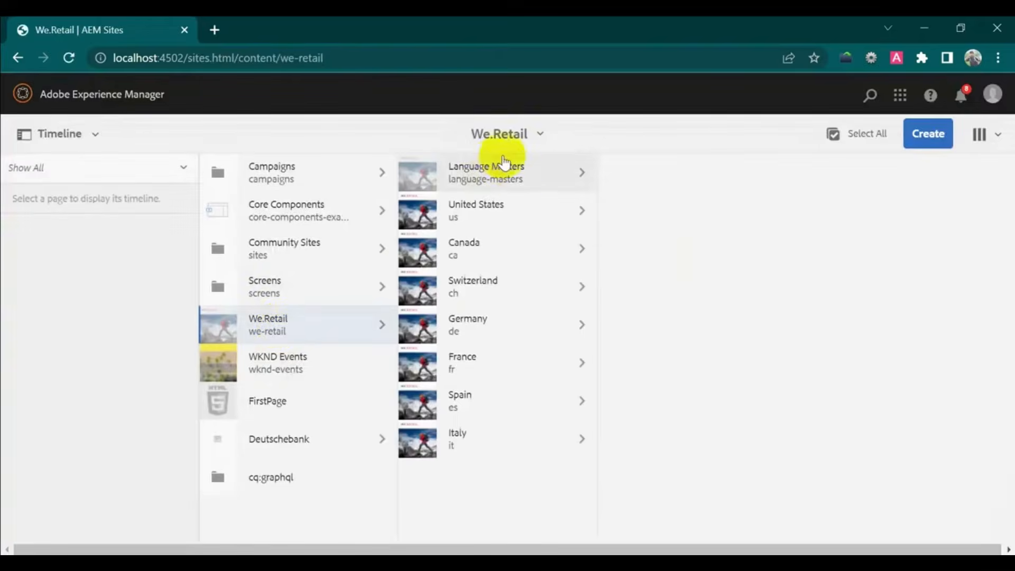
click(506, 173)
click(657, 179)
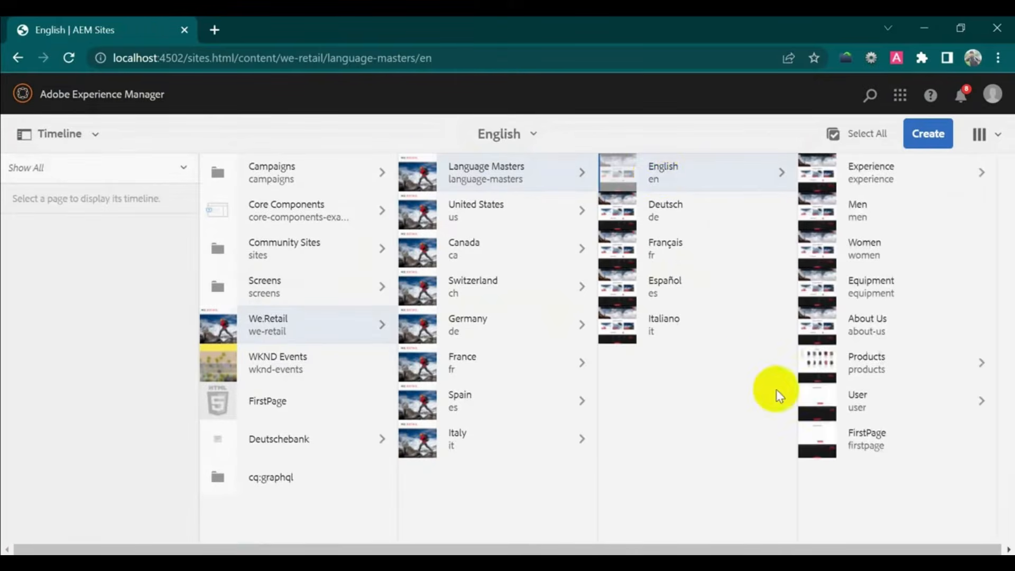
click(811, 431)
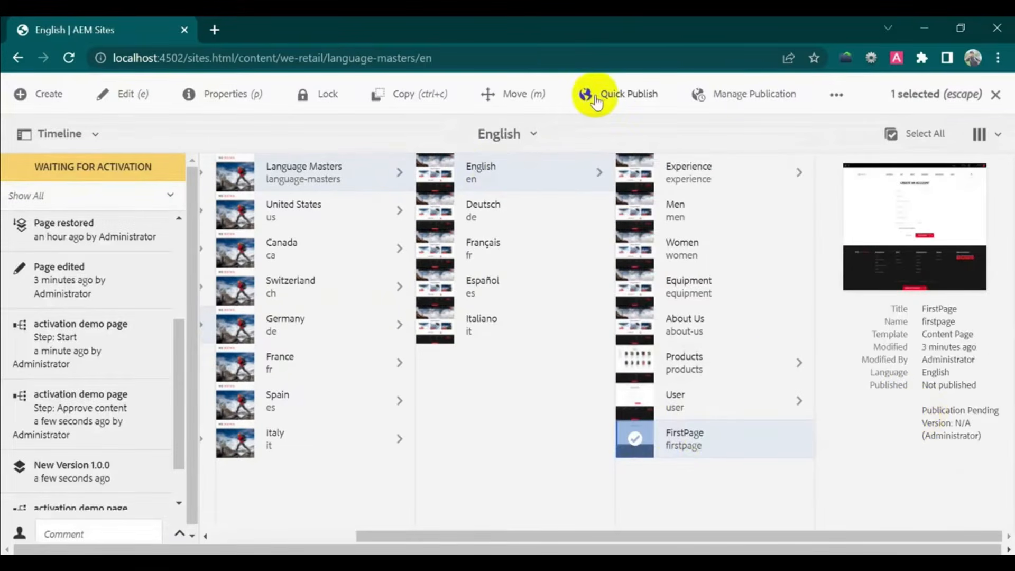
- Open the Waiting for activation work item from the notifications list
click(995, 95)
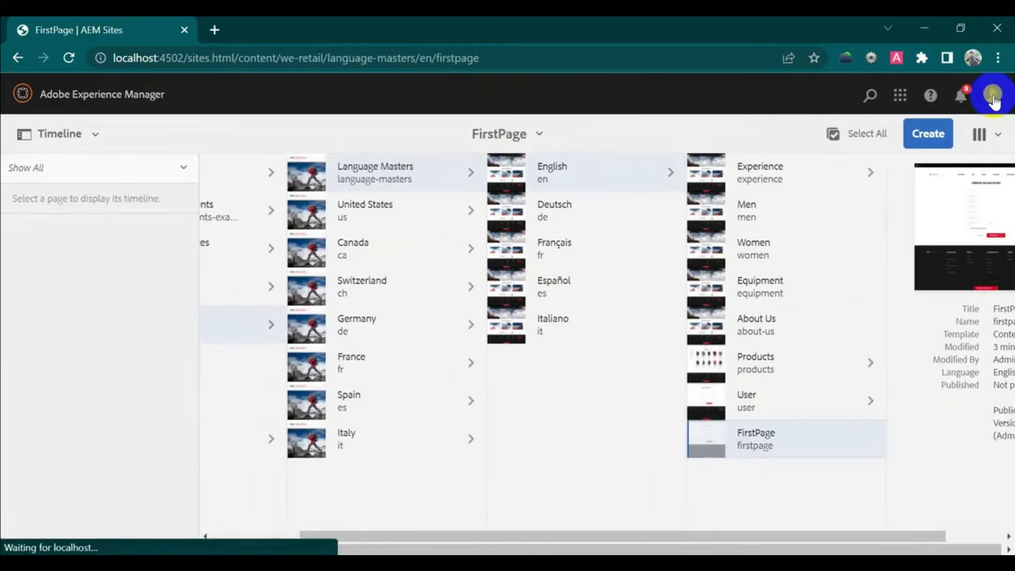
click(967, 101)
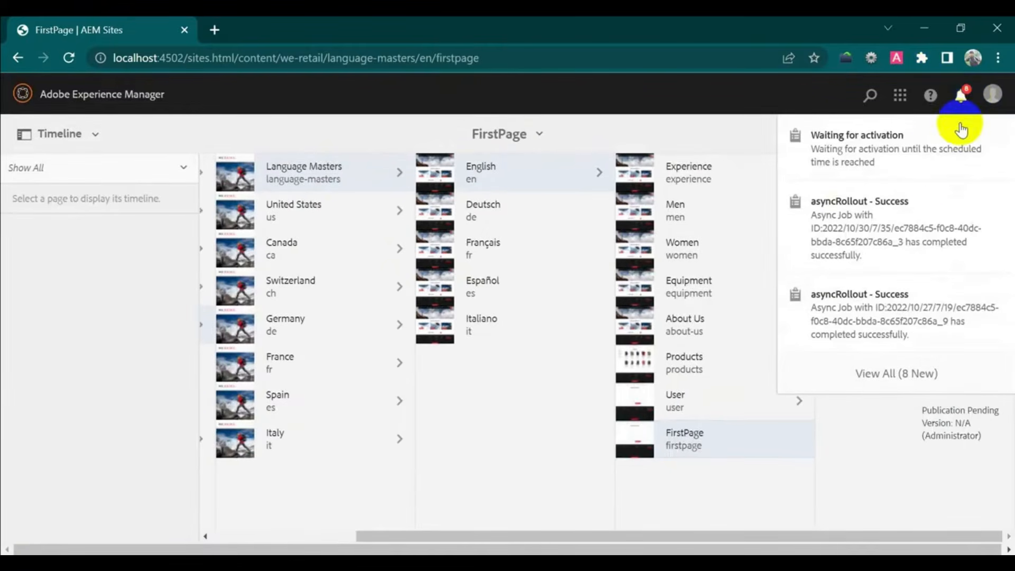
click(944, 157)
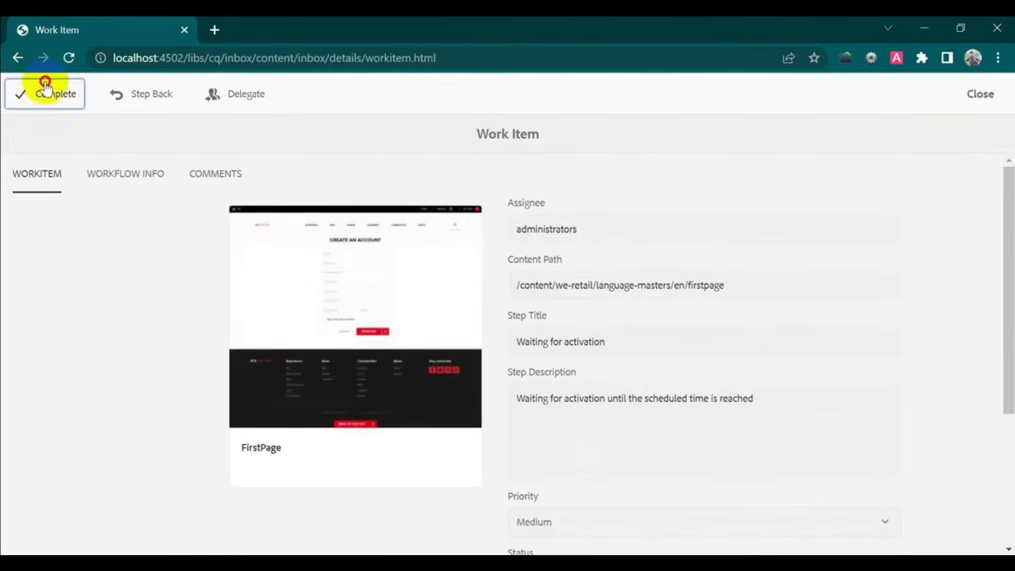
- Complete the Waiting for activation step with Activate Page and comment 'complete'
click(46, 93)
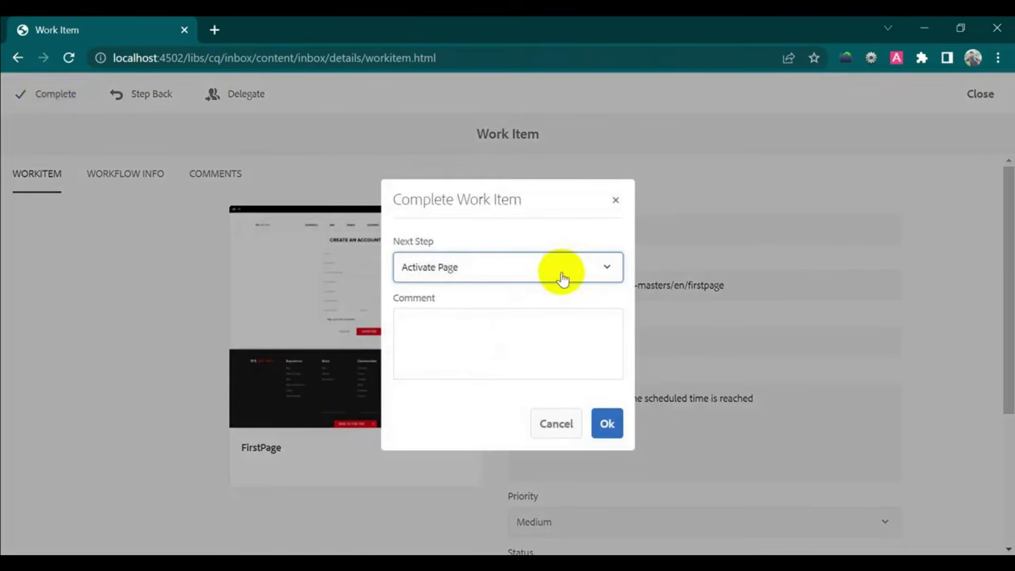
click(490, 343)
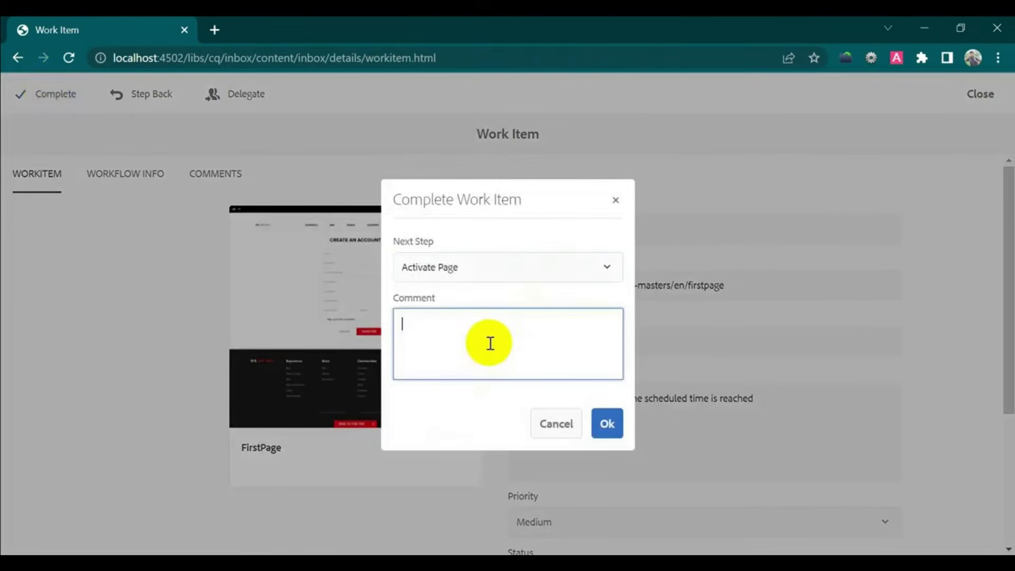
text(complete)
click(617, 420)
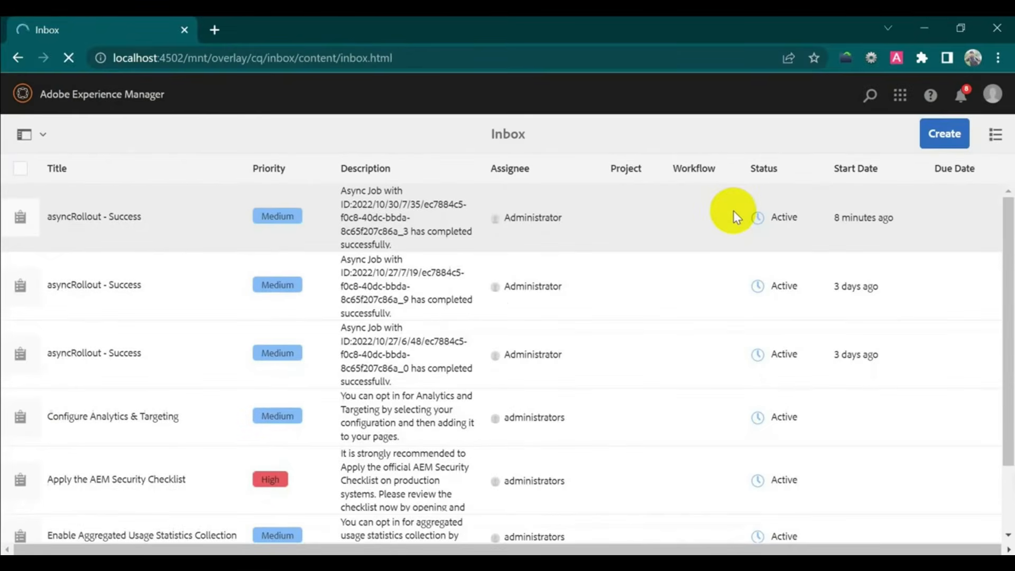
- Select FirstPage under We.Retail > Language Masters > English and verify it was published by workflow-process-service
click(110, 93)
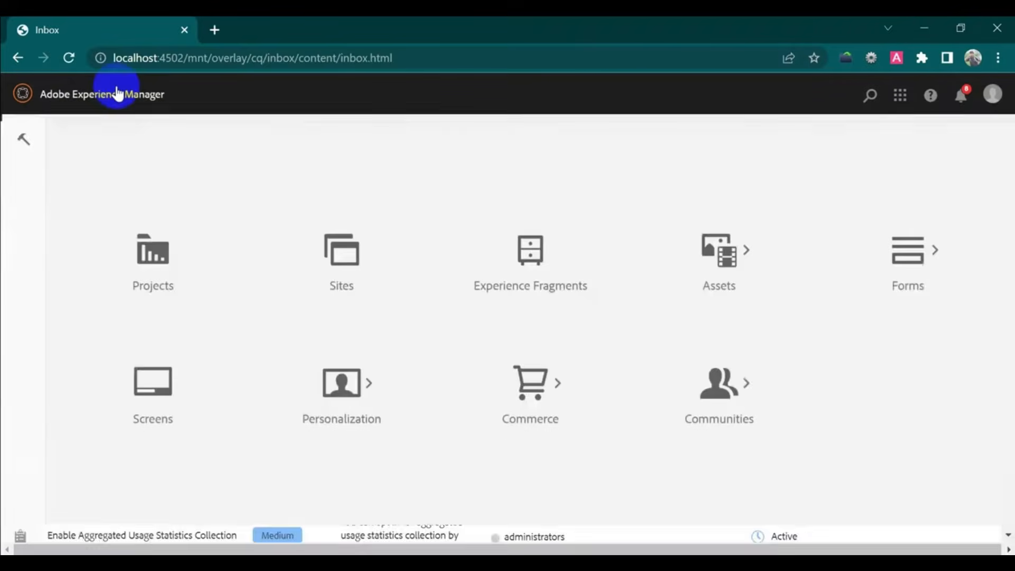
click(341, 283)
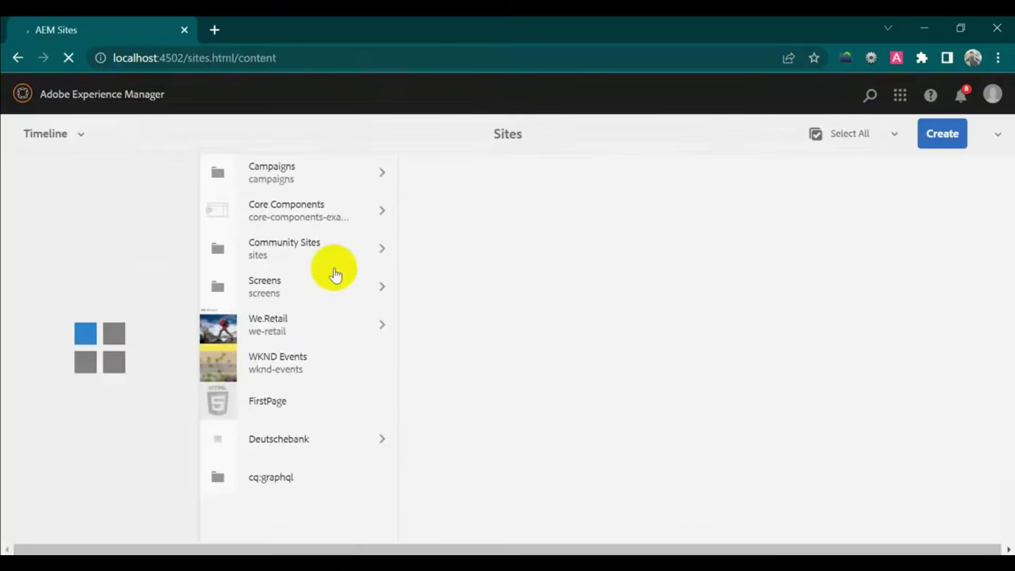
click(332, 324)
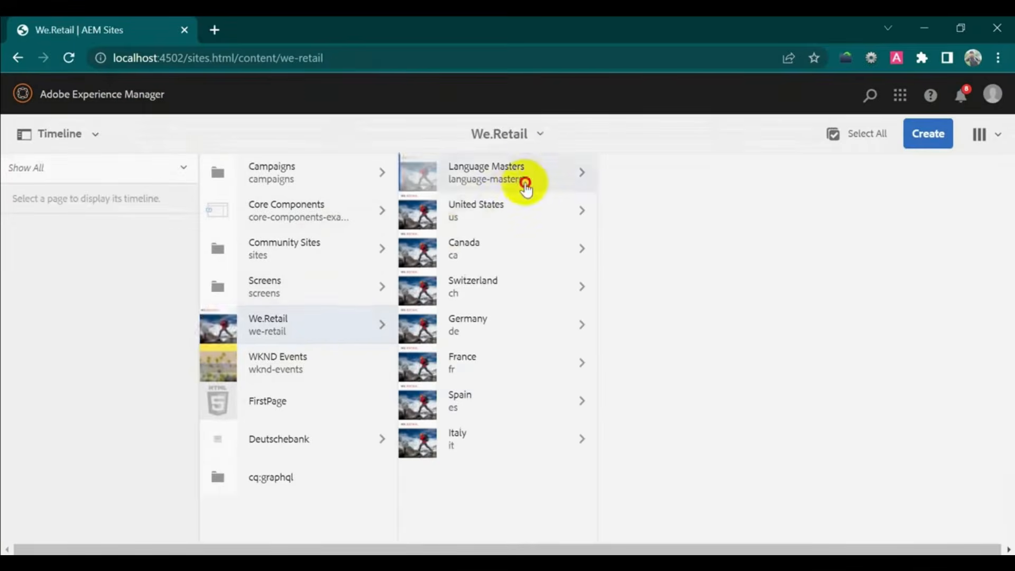
click(541, 186)
click(669, 171)
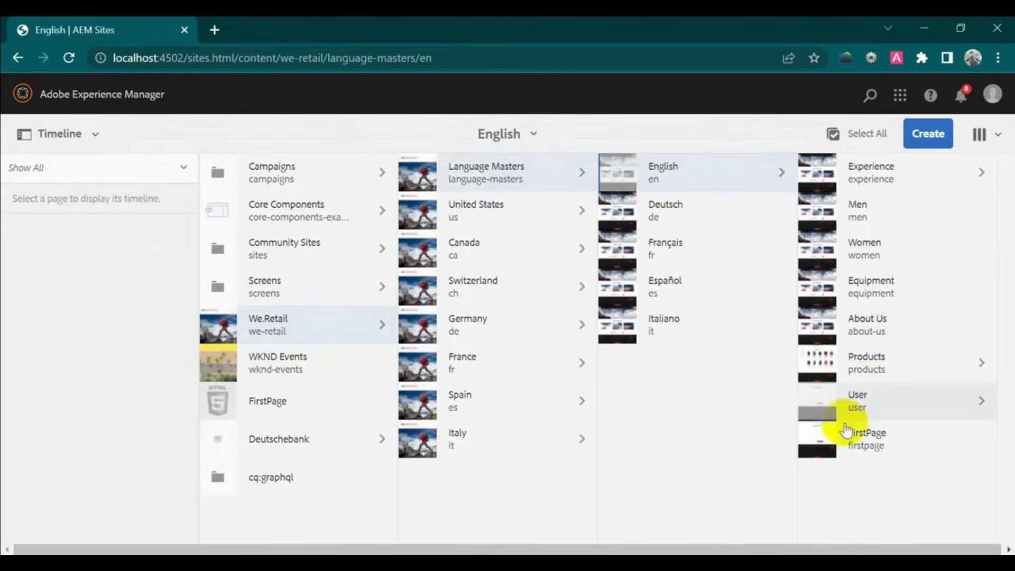
click(824, 441)
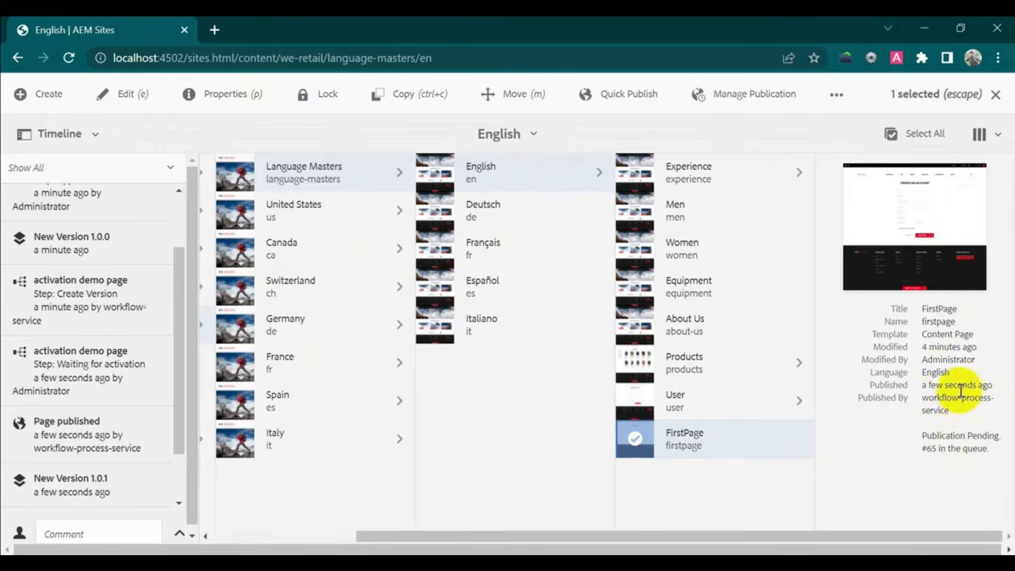
drag(967, 418, 916, 406)
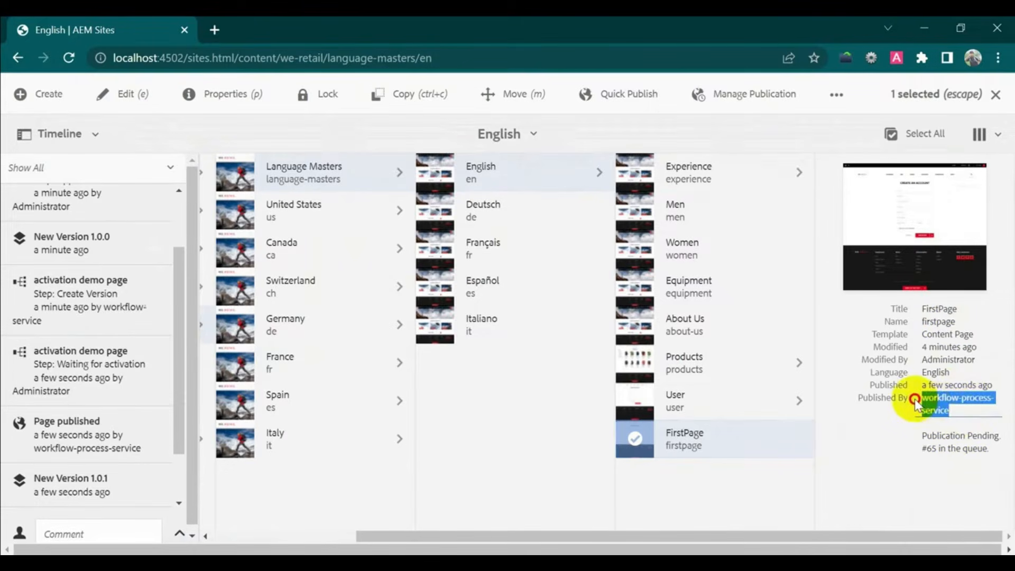
drag(915, 401, 915, 400)
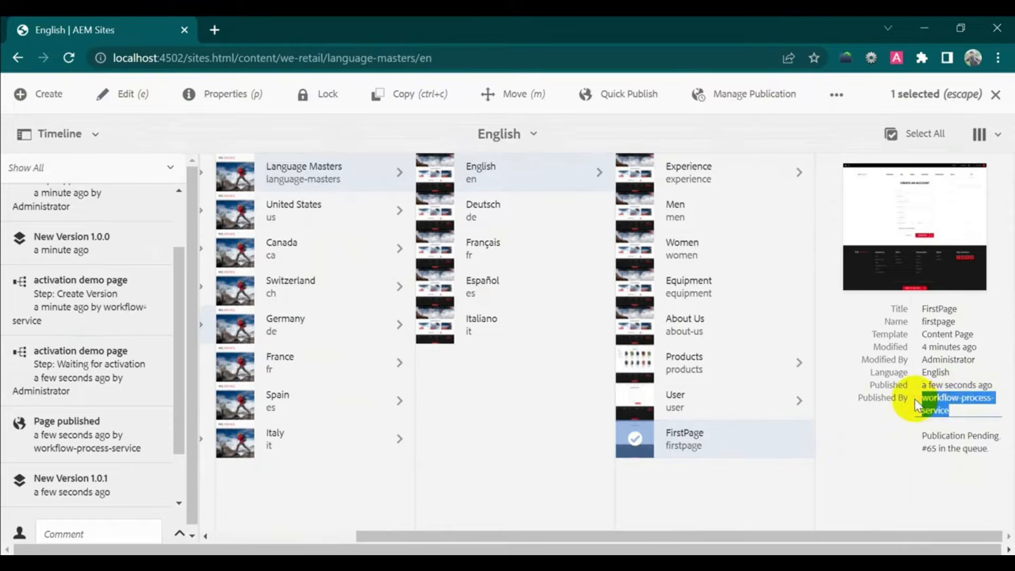
click(996, 94)
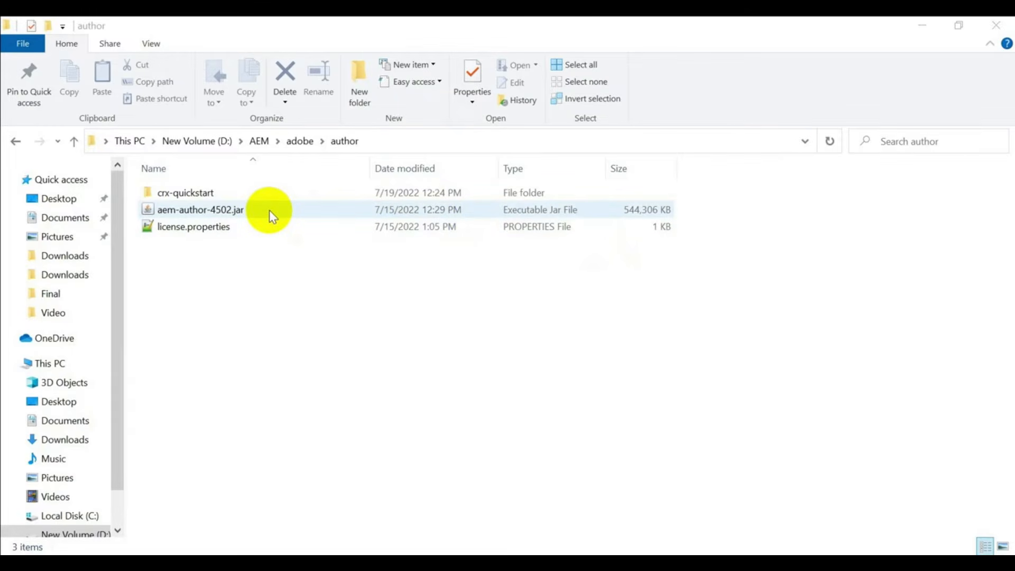
- Launch Command Prompt at D:\AEM\adobe\author via 'cmd' in Explorer's address bar
click(437, 144)
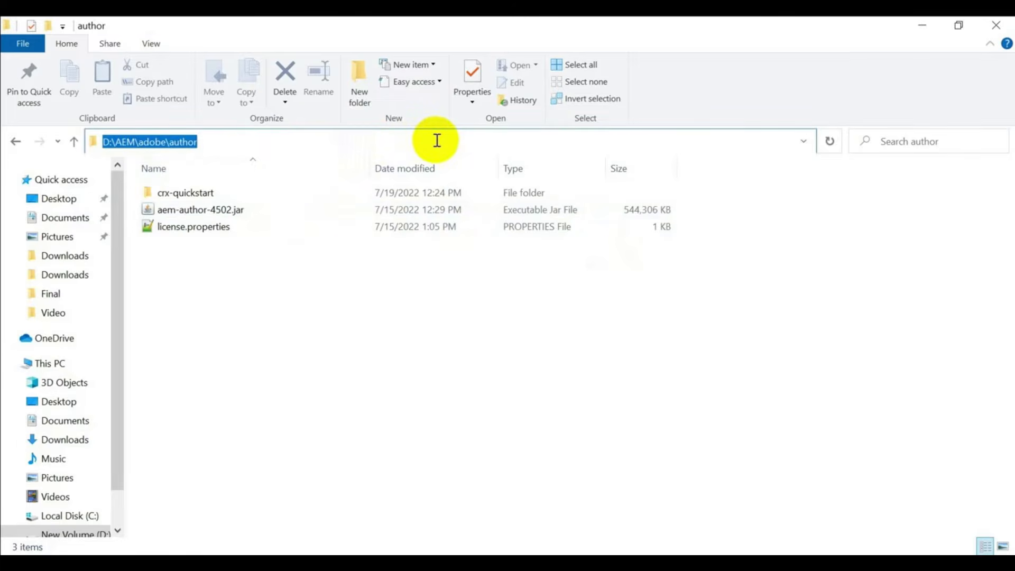
text(cmd)
key(Return)
- Run 'java -jar aem-author-4502.jar -gui' to start the AEM Quickstart on port 4502
drag(486, 53, 628, 258)
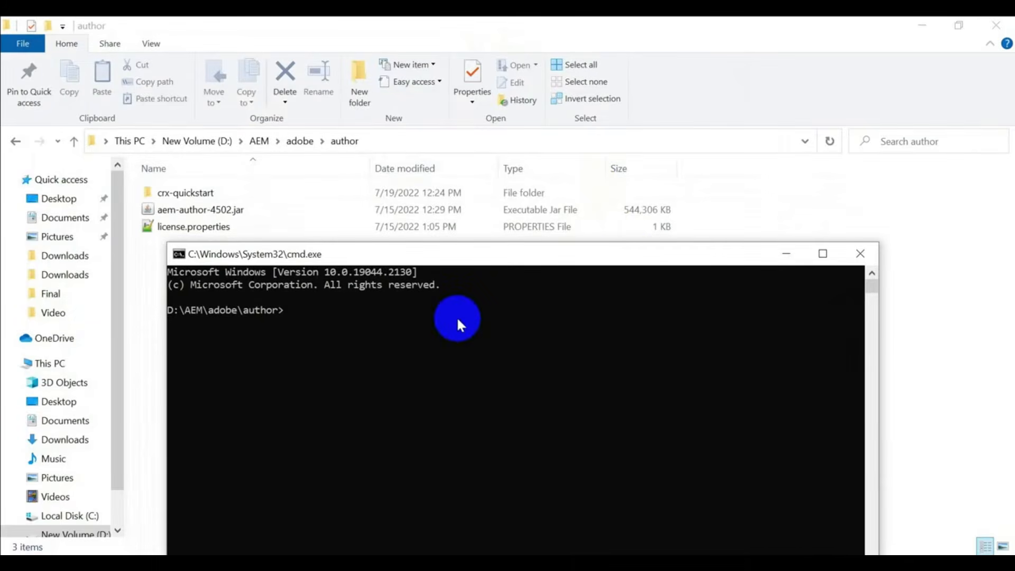
text(java -jar aem-author-4502.jar -gui)
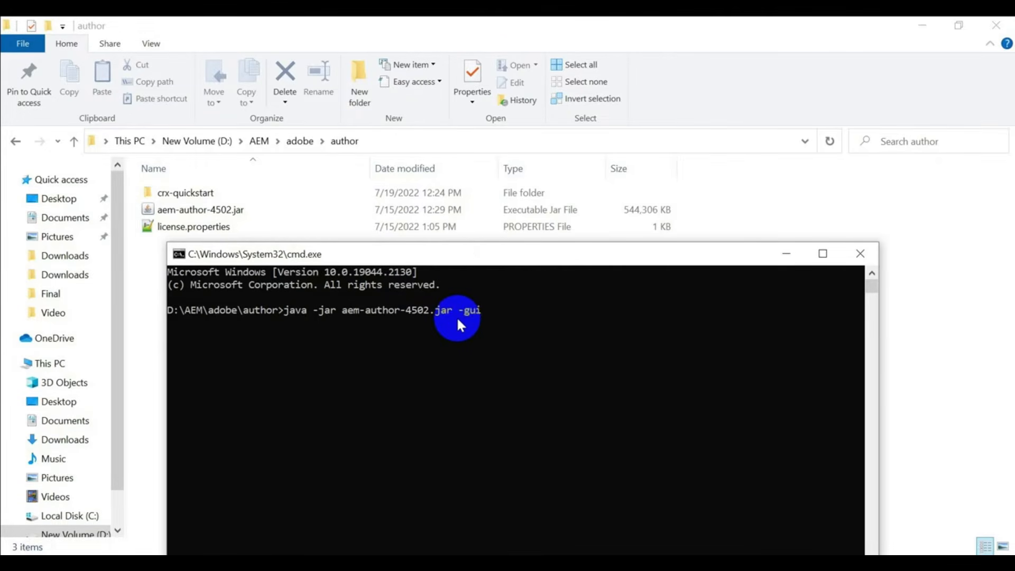
key(Return)
drag(627, 259, 651, 154)
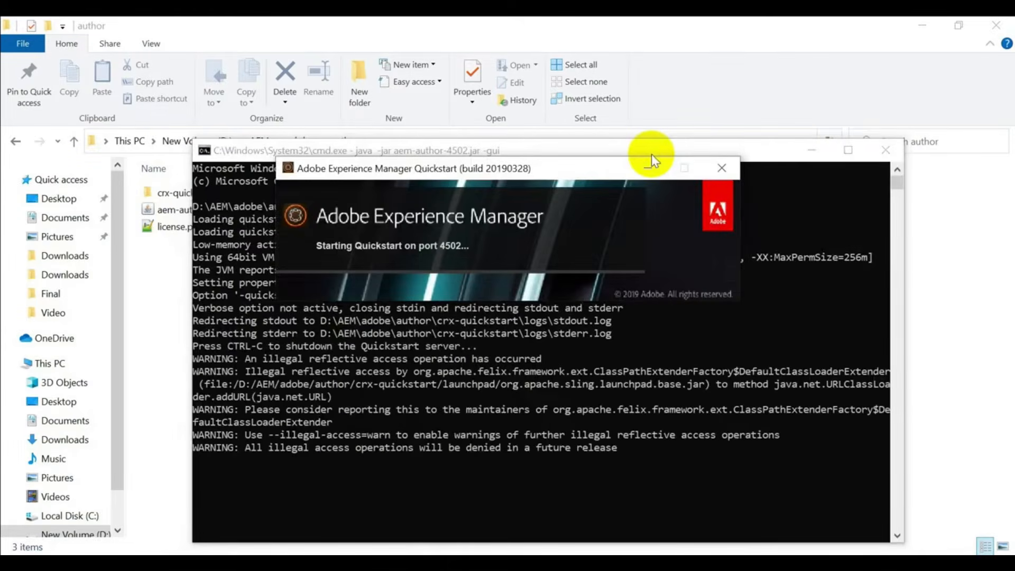
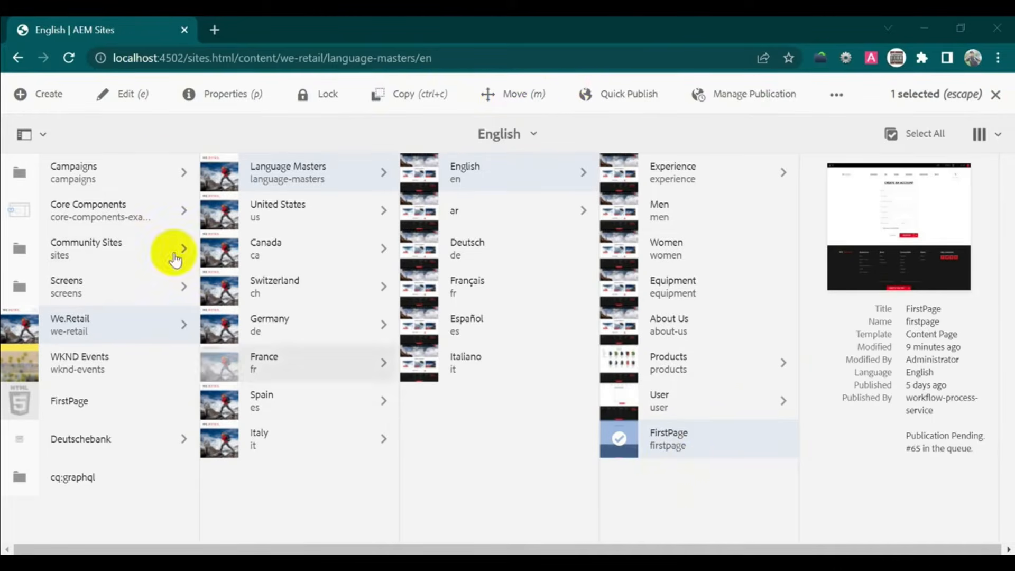
- Open FirstPage's page properties and look over the Basic tab
click(623, 459)
click(622, 455)
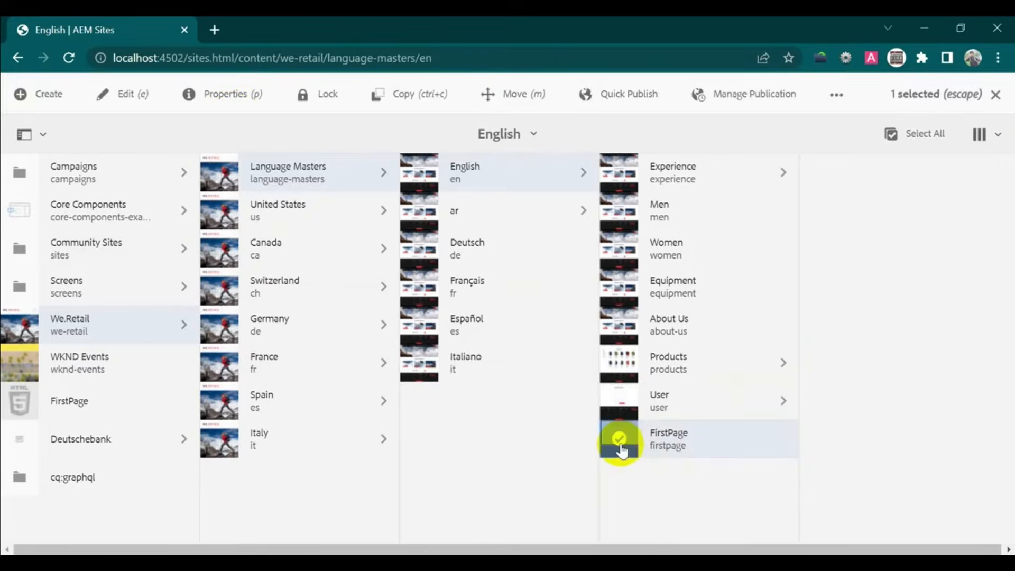
click(234, 102)
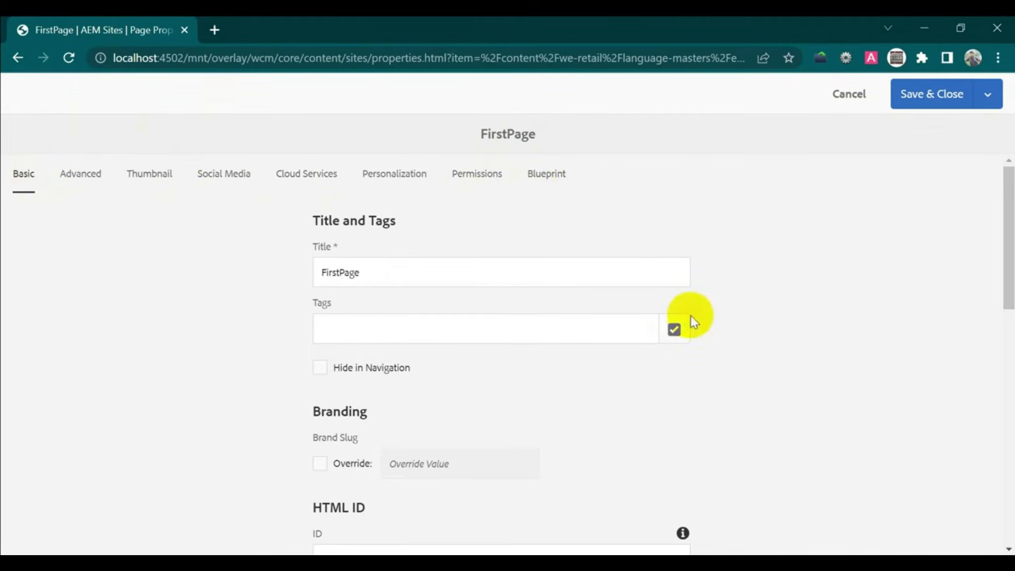
scroll(690, 315, down, 10)
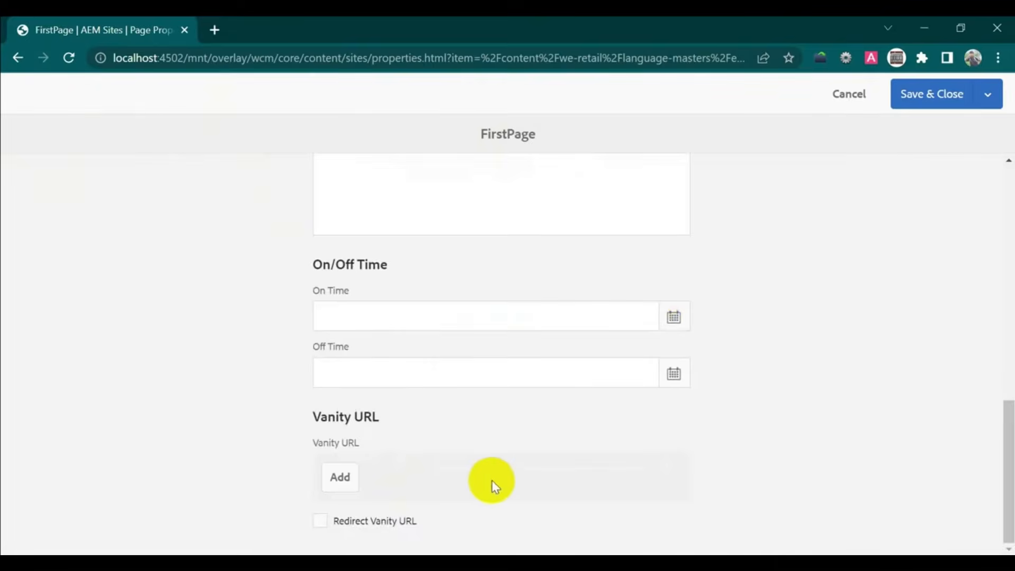
scroll(492, 480, up, 10)
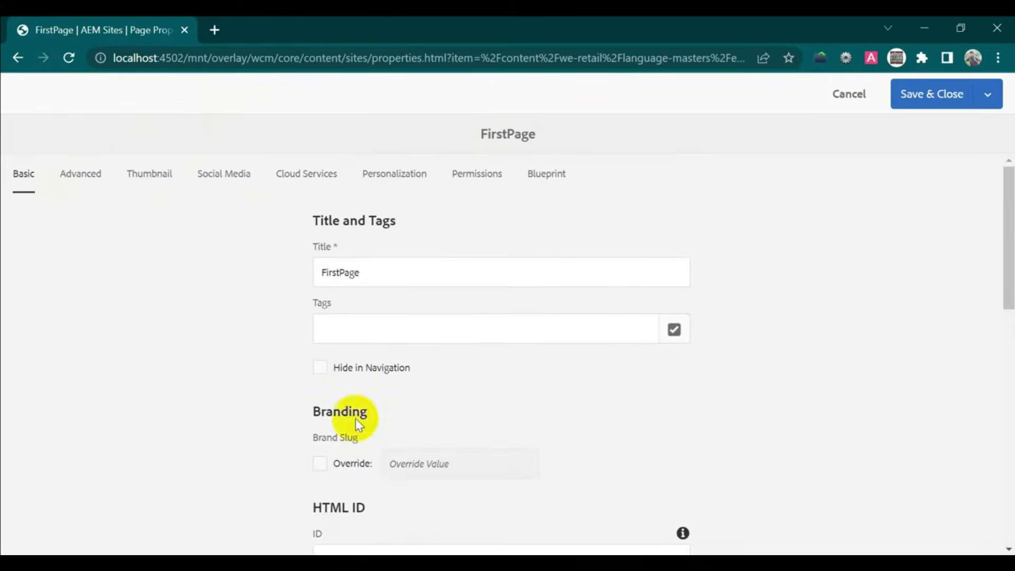
- Review the Advanced, Thumbnail and Blueprint tabs, which list three live copies, then save and close
click(80, 174)
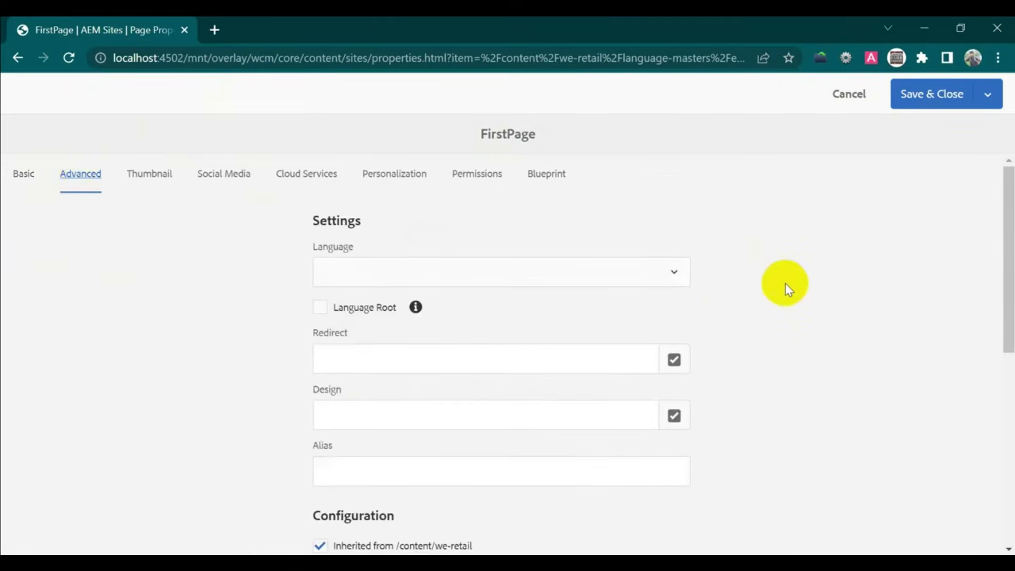
scroll(750, 284, down, 7)
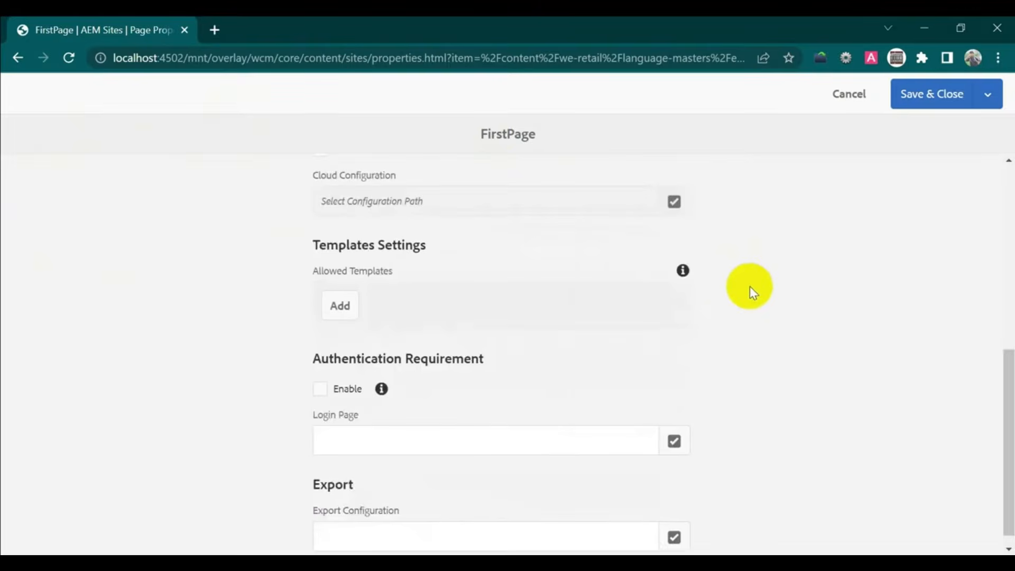
scroll(750, 286, down, 1)
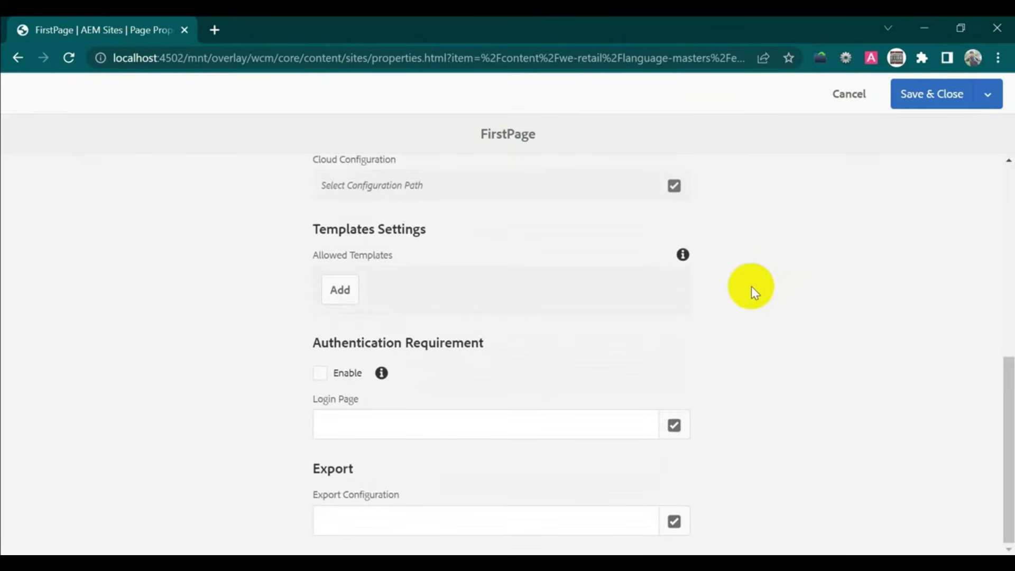
scroll(751, 286, up, 8)
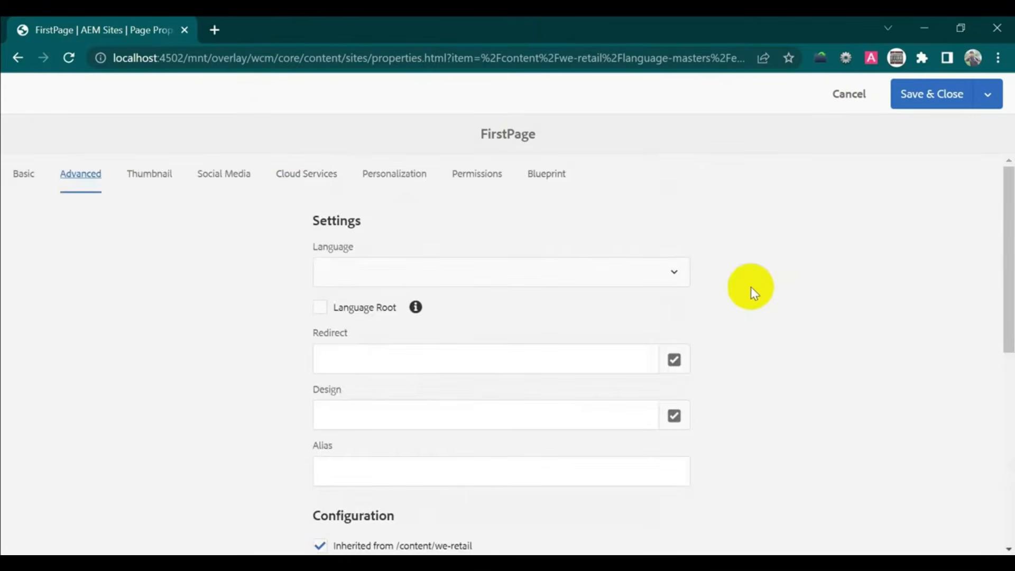
click(136, 179)
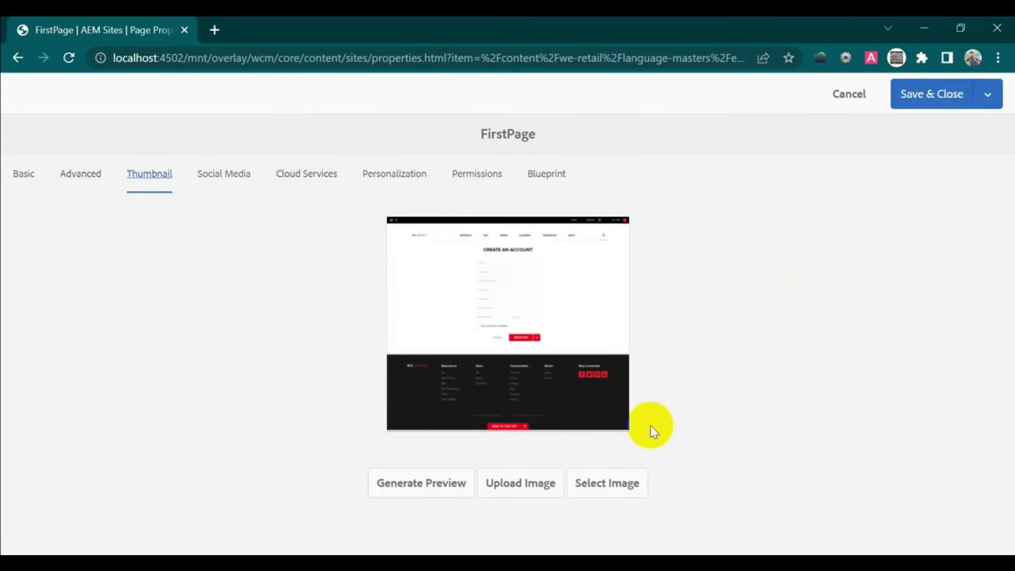
click(545, 176)
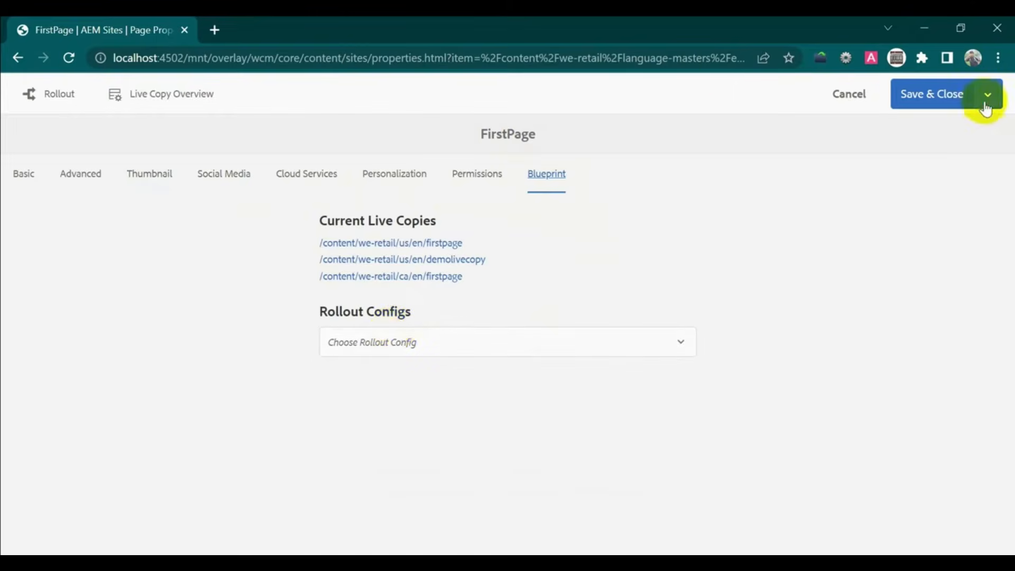
click(923, 102)
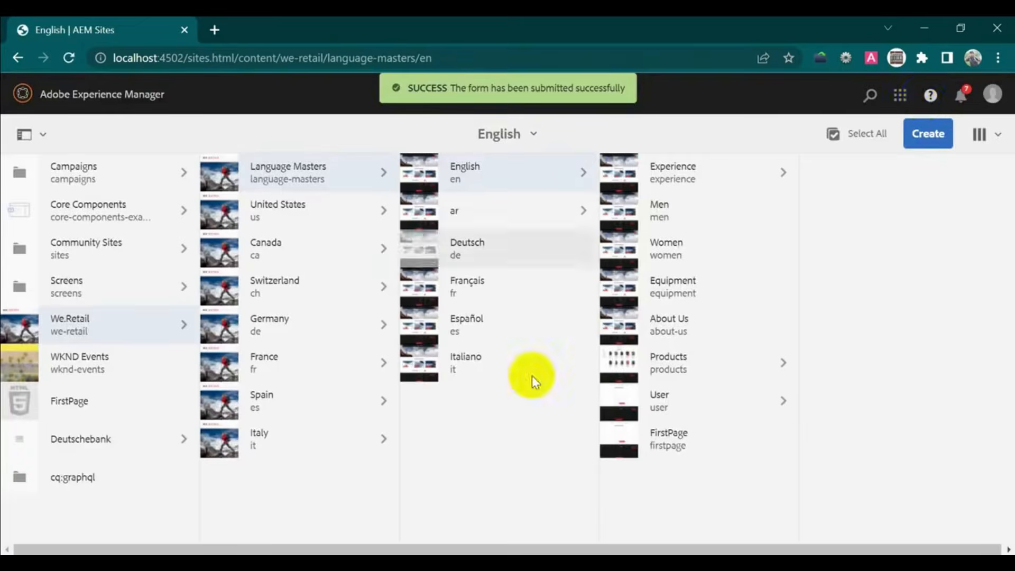
- Copy FirstPage and paste it into the Italiano language master
click(619, 438)
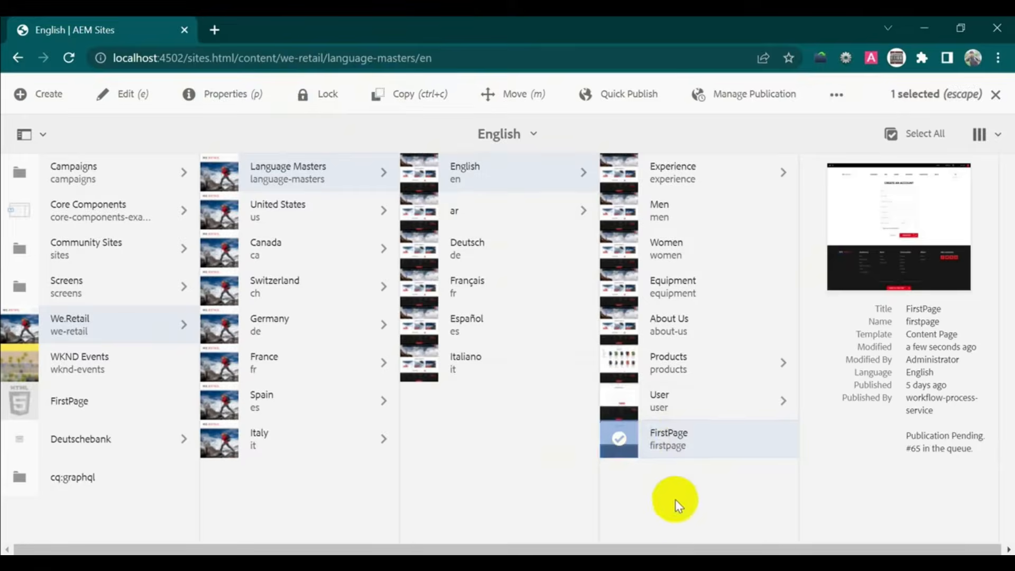
click(614, 445)
click(617, 447)
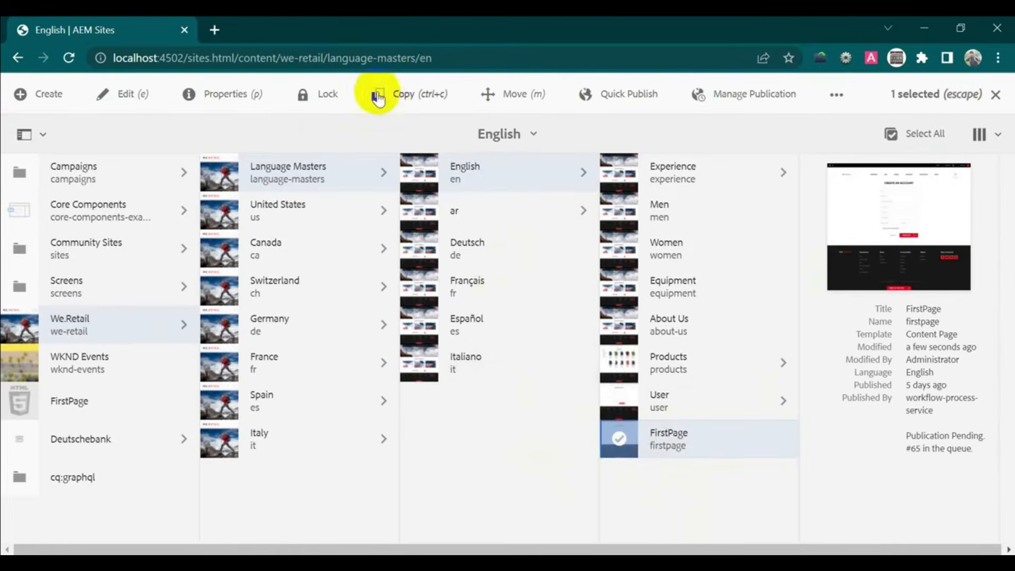
click(392, 94)
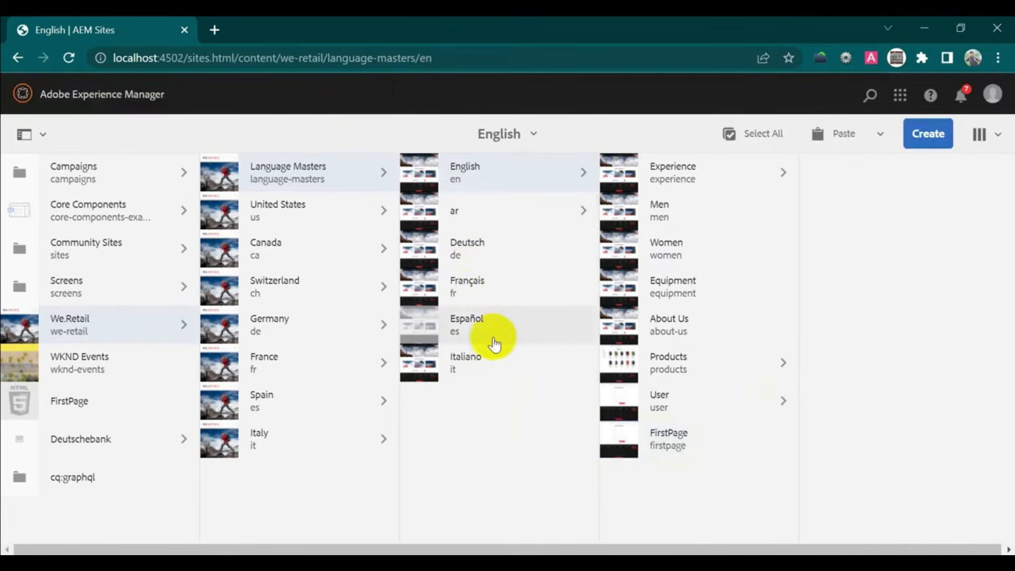
click(431, 364)
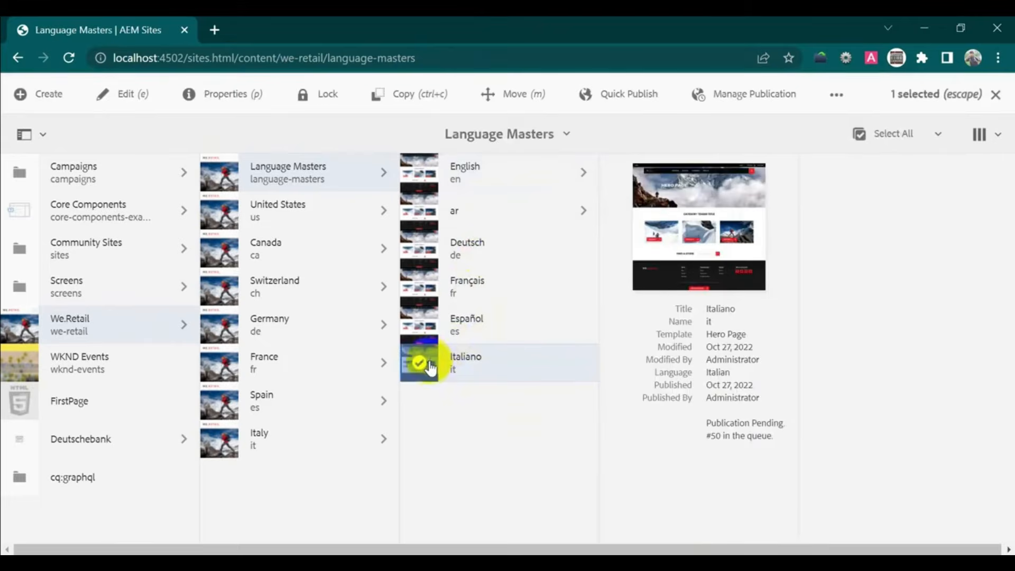
click(431, 363)
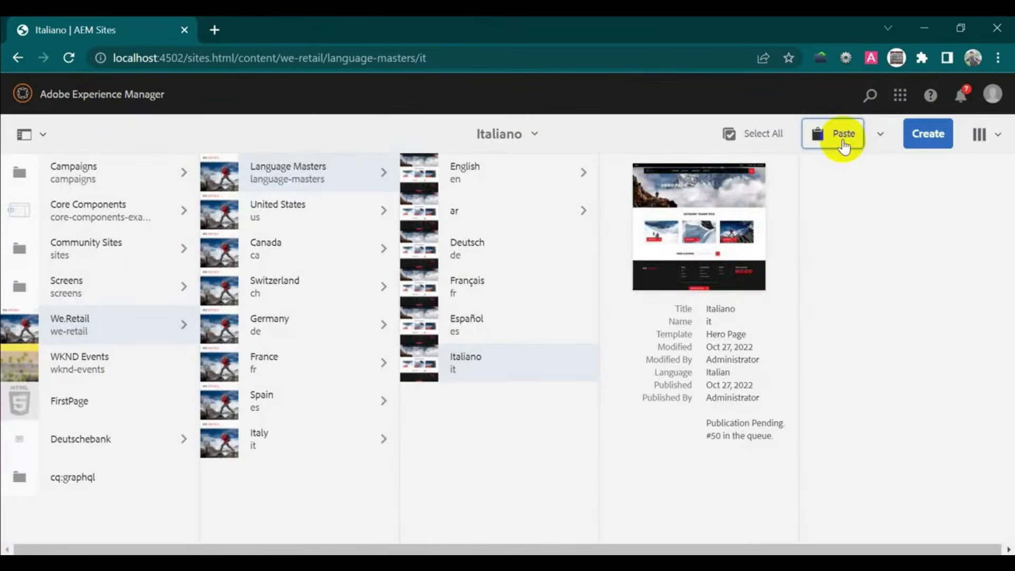
click(844, 141)
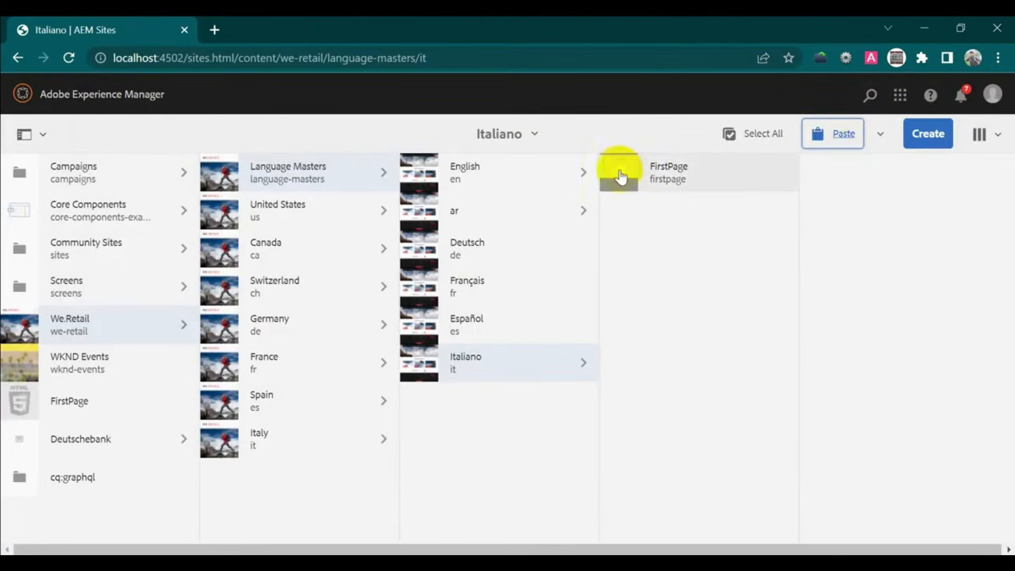
- Confirm the pasted copy's Blueprint tab shows no live copies, then save and close its properties
click(620, 173)
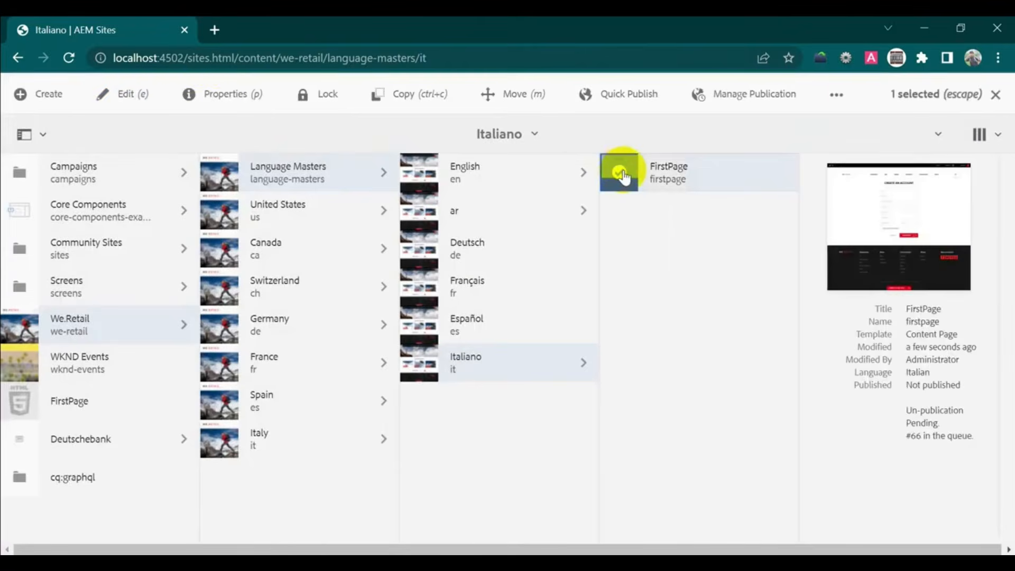
click(225, 96)
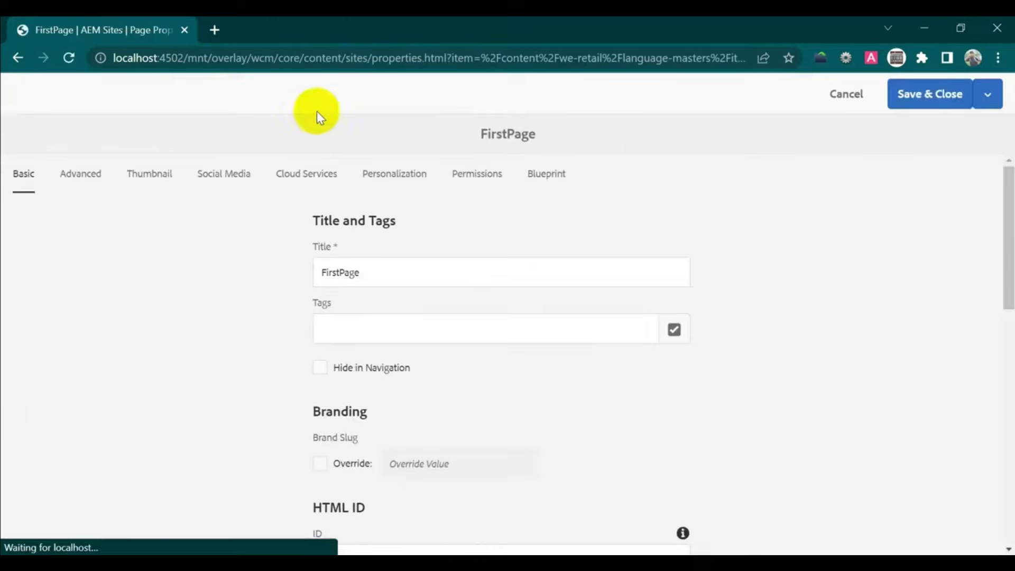
click(539, 180)
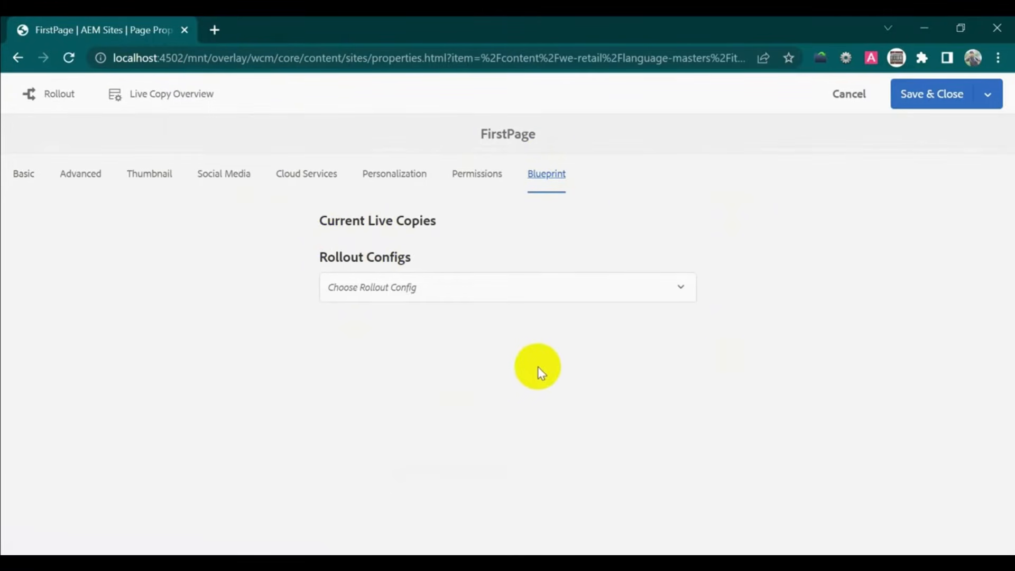
click(931, 95)
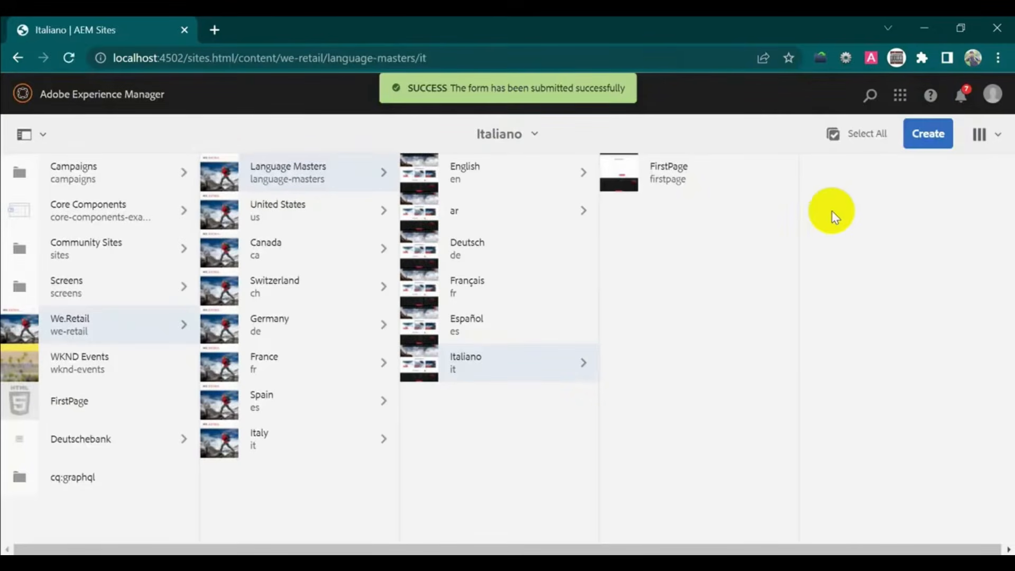
- Recheck the English FirstPage's Blueprint live copies, then start the Move Page wizard for it
click(503, 177)
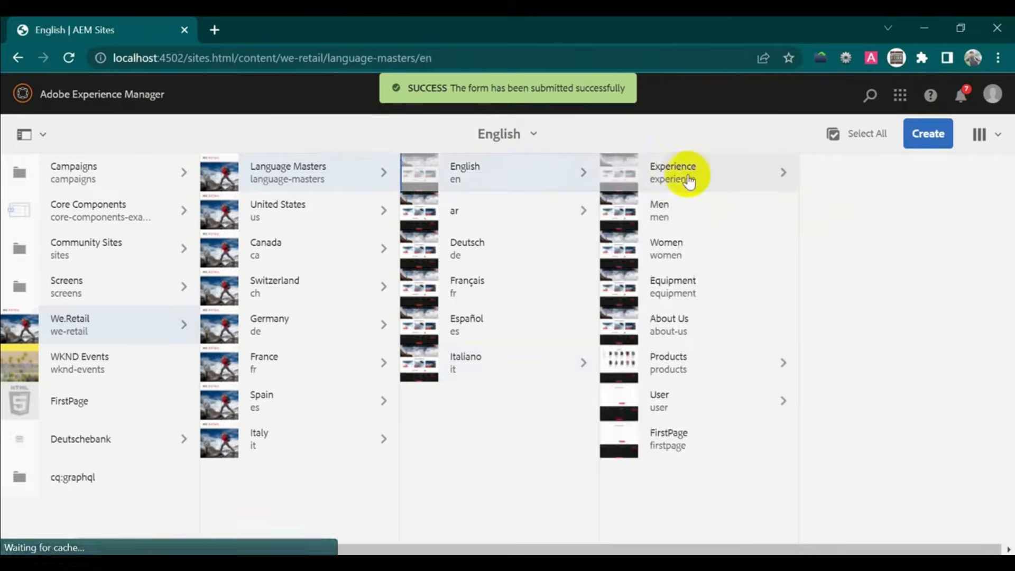
click(704, 178)
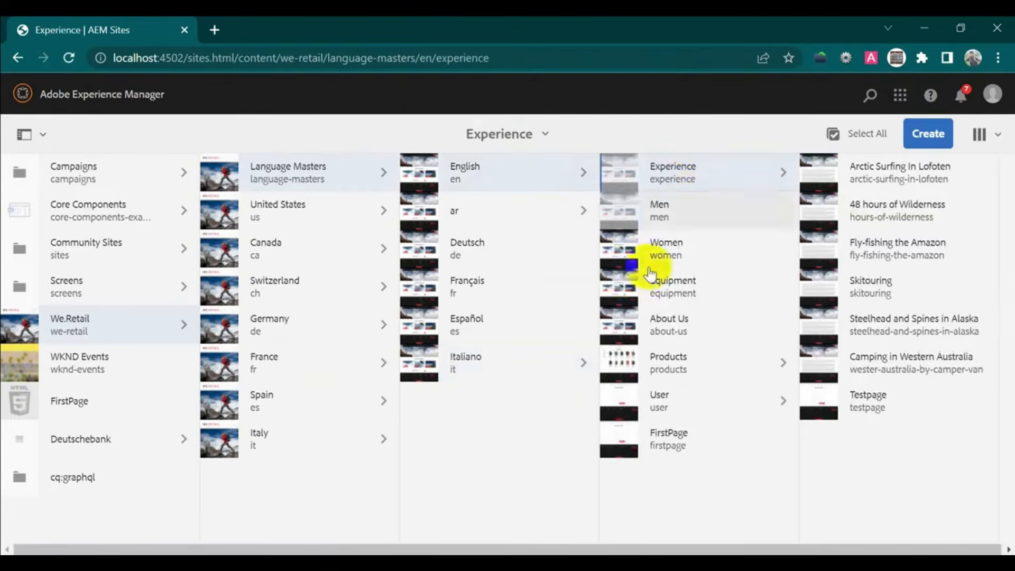
click(617, 434)
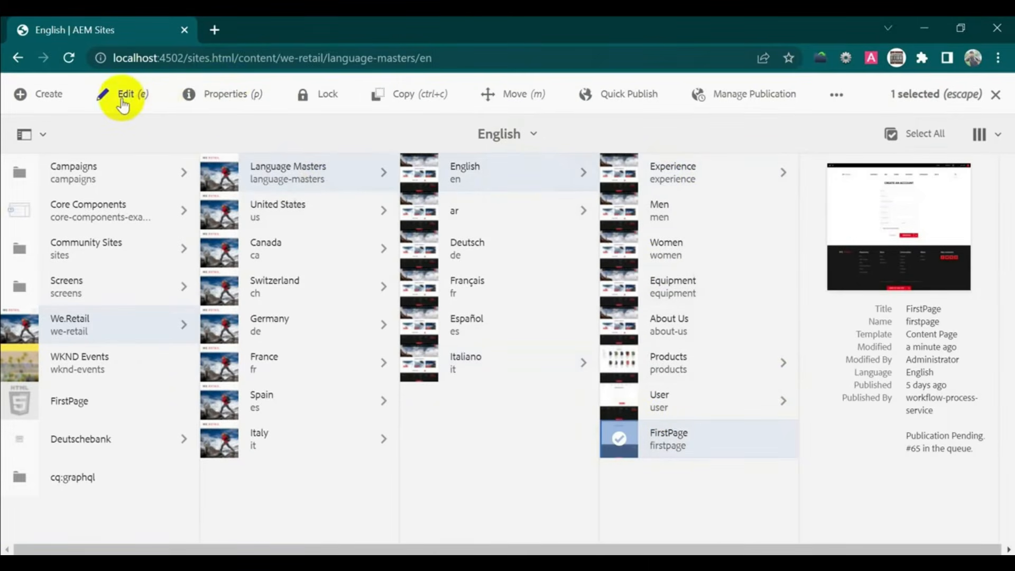
click(242, 99)
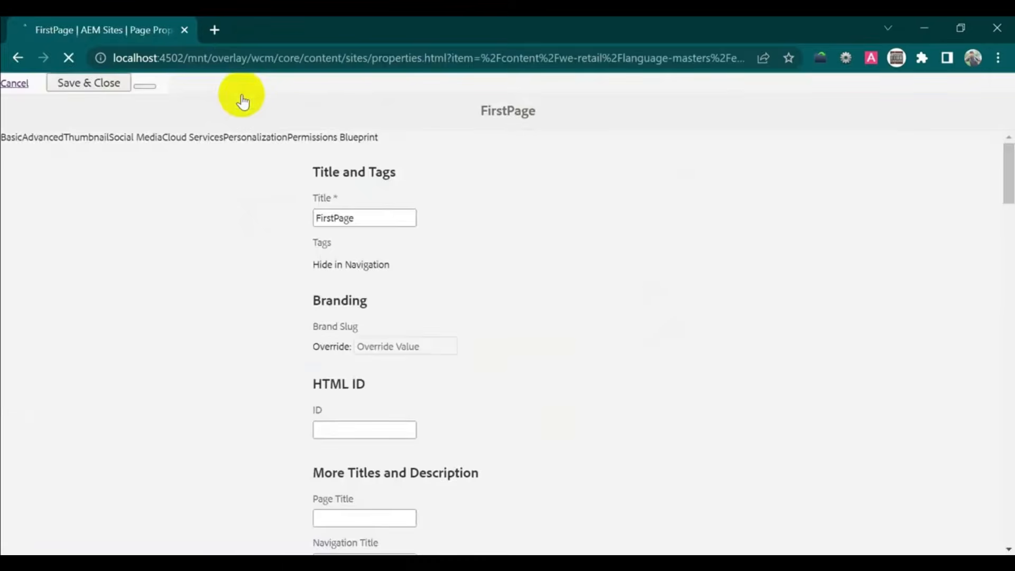
click(550, 180)
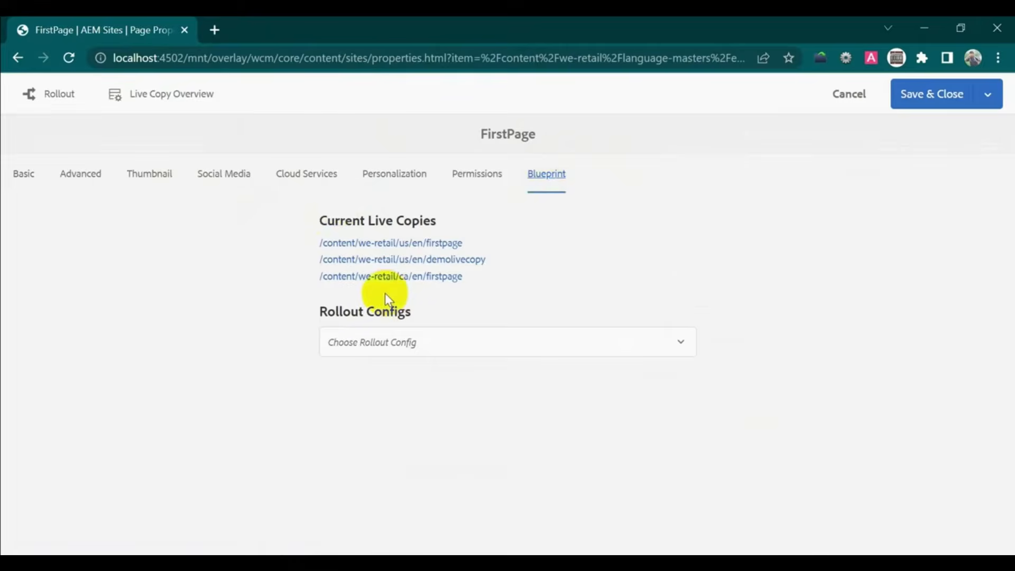
click(917, 101)
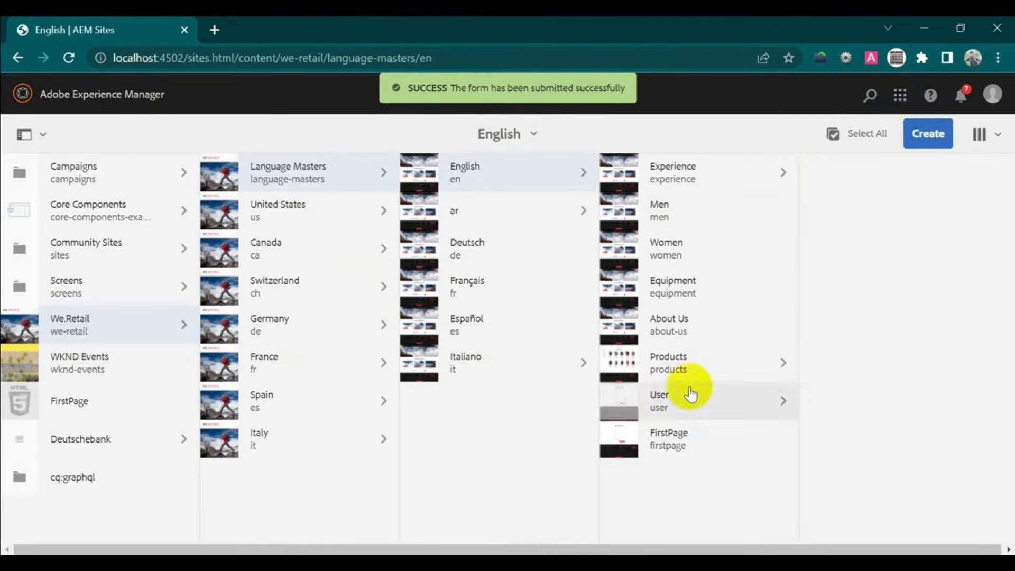
click(624, 448)
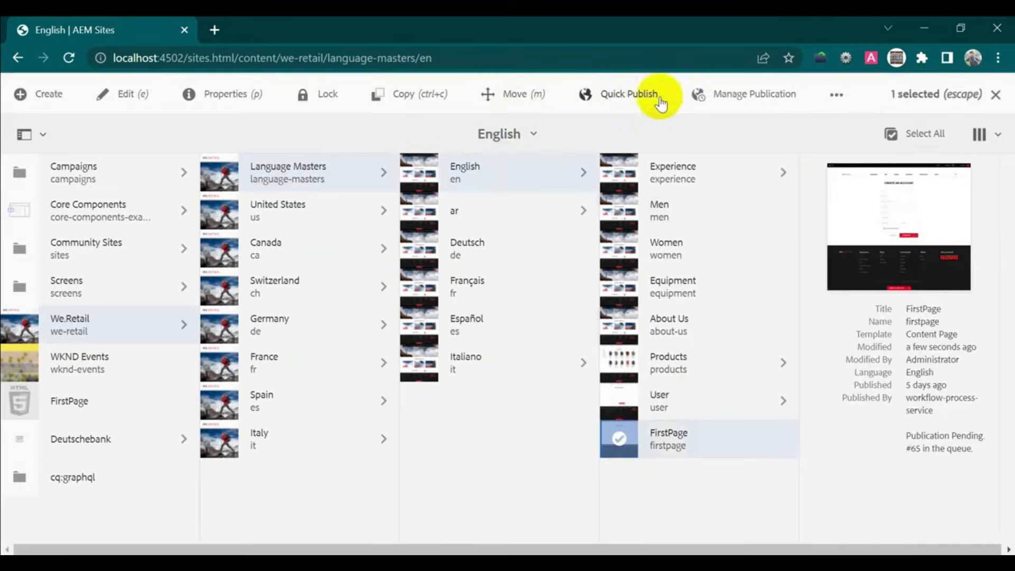
click(514, 97)
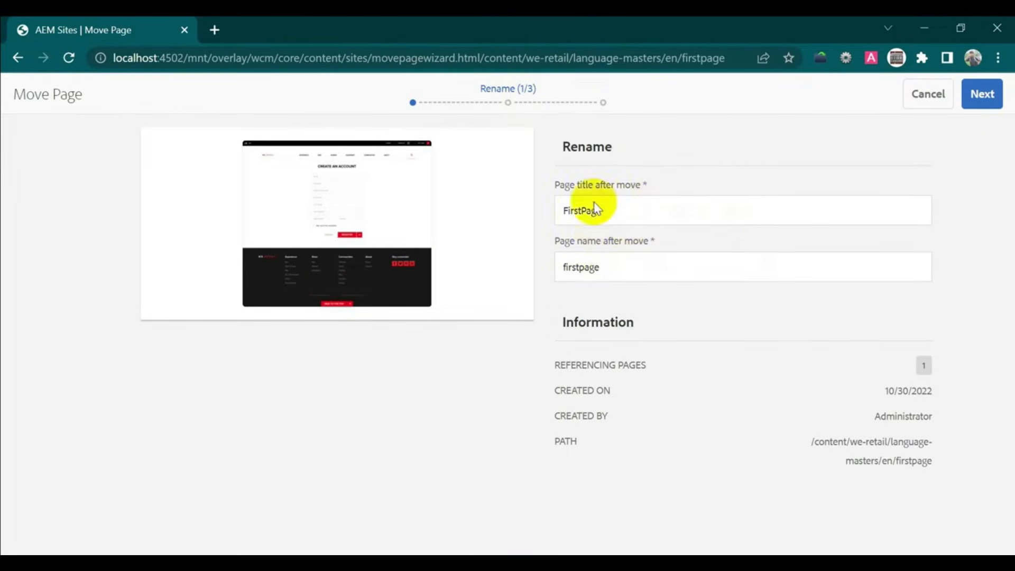
- Keep the name firstpage, choose ar > Men as destination, and move the page immediately
click(982, 94)
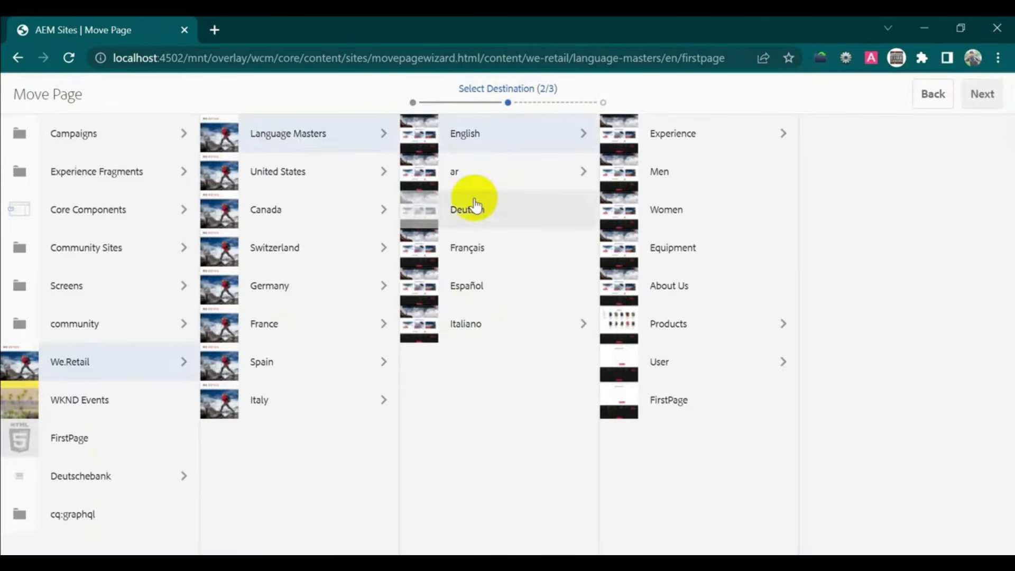
click(523, 182)
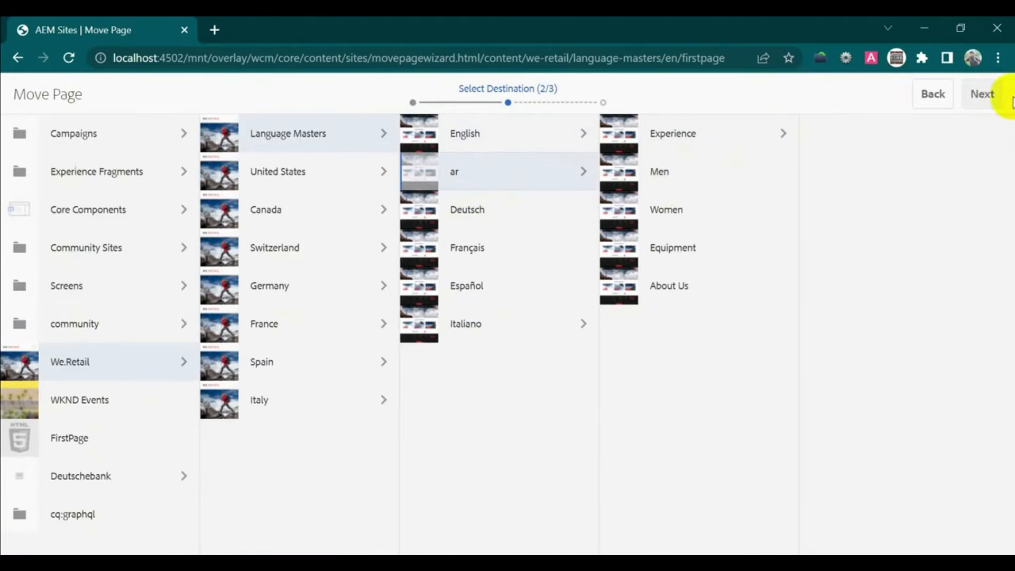
click(622, 175)
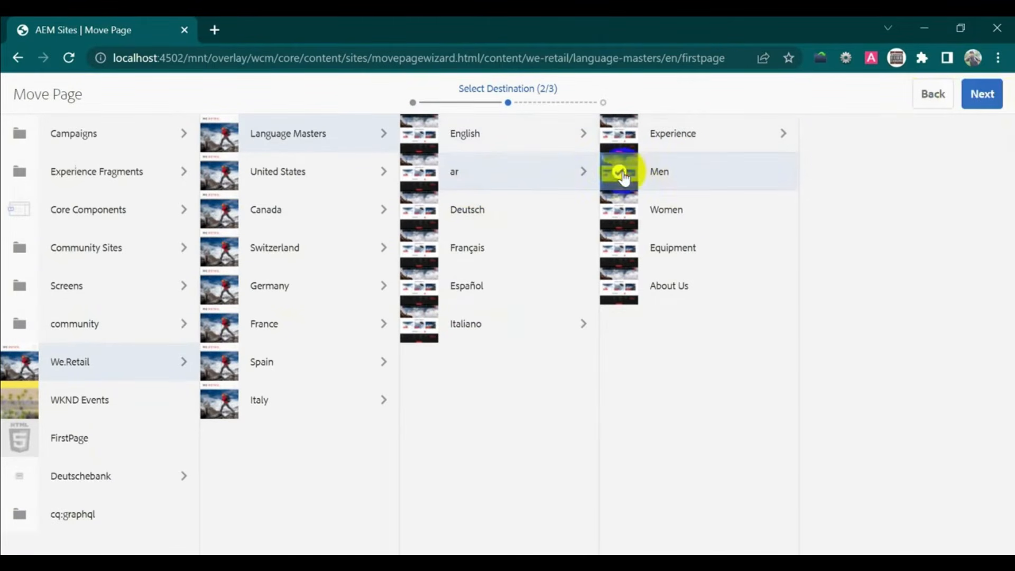
click(977, 104)
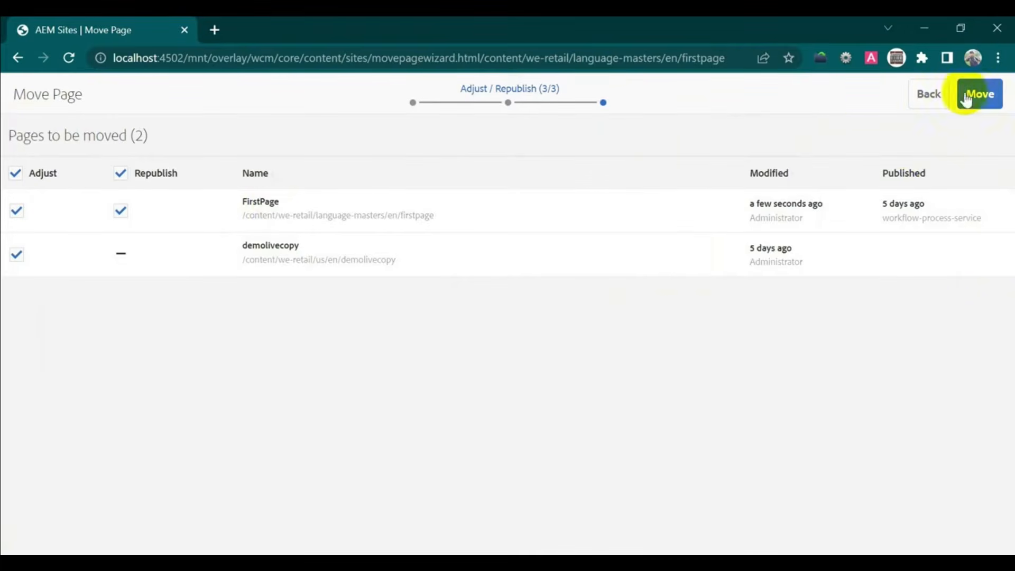
click(983, 101)
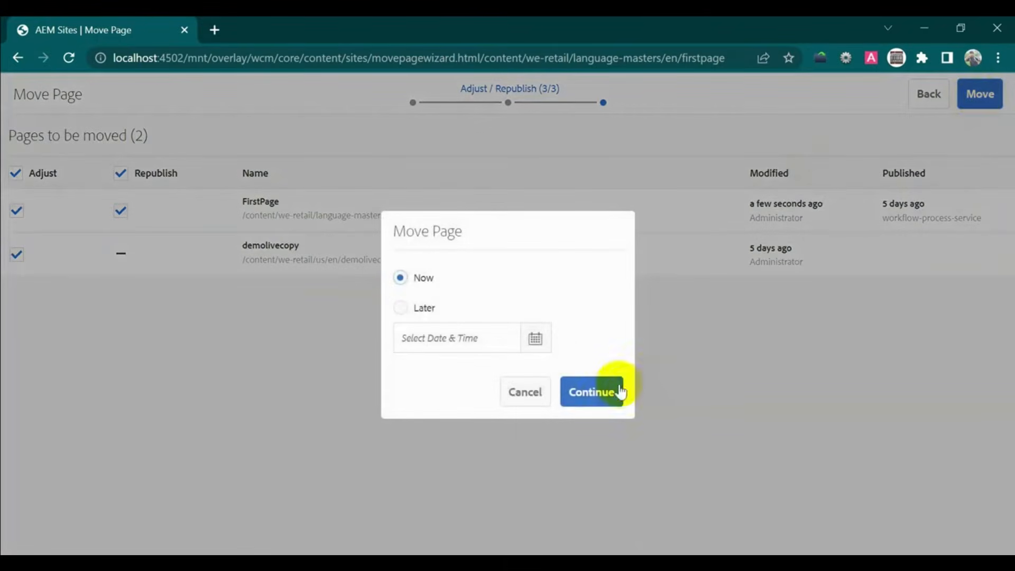
click(596, 392)
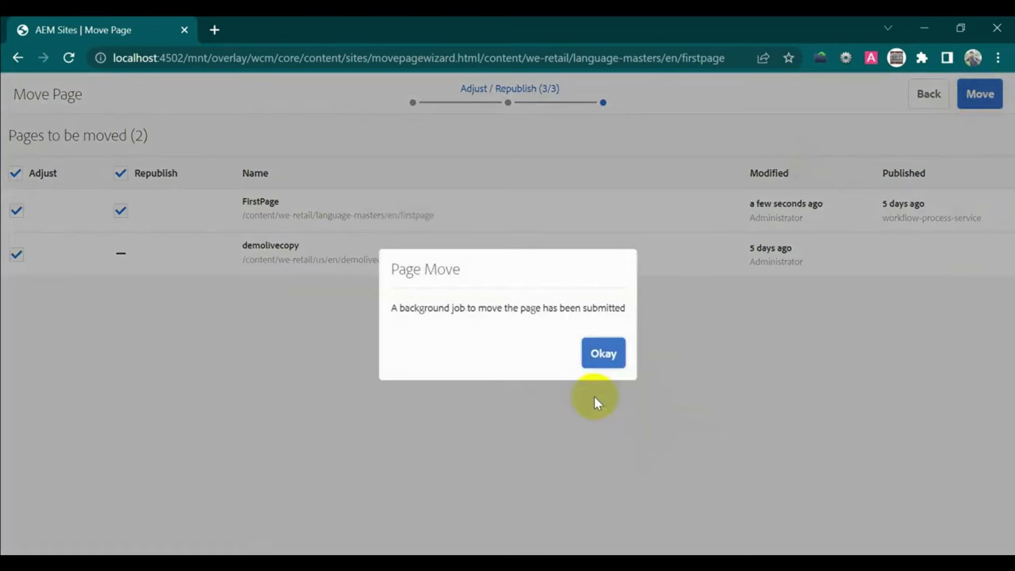
- Acknowledge the move job and verify FirstPage now sits under ar > Men
click(604, 360)
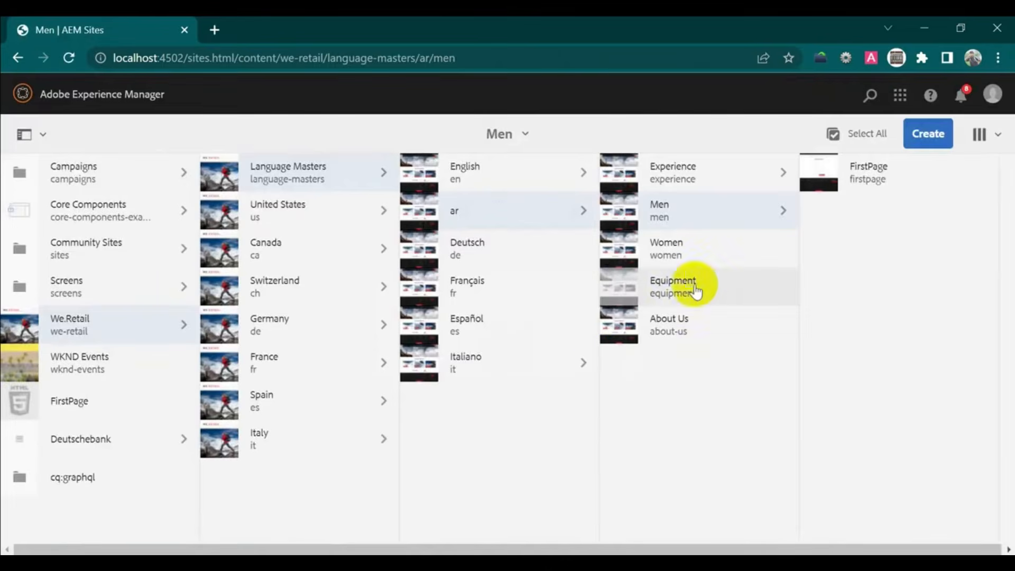
click(522, 176)
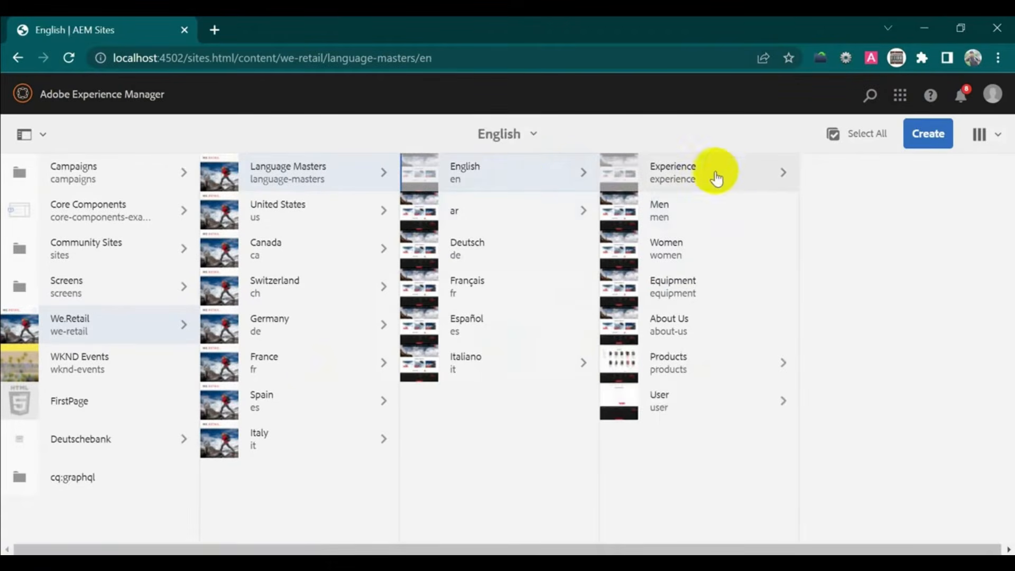
click(732, 174)
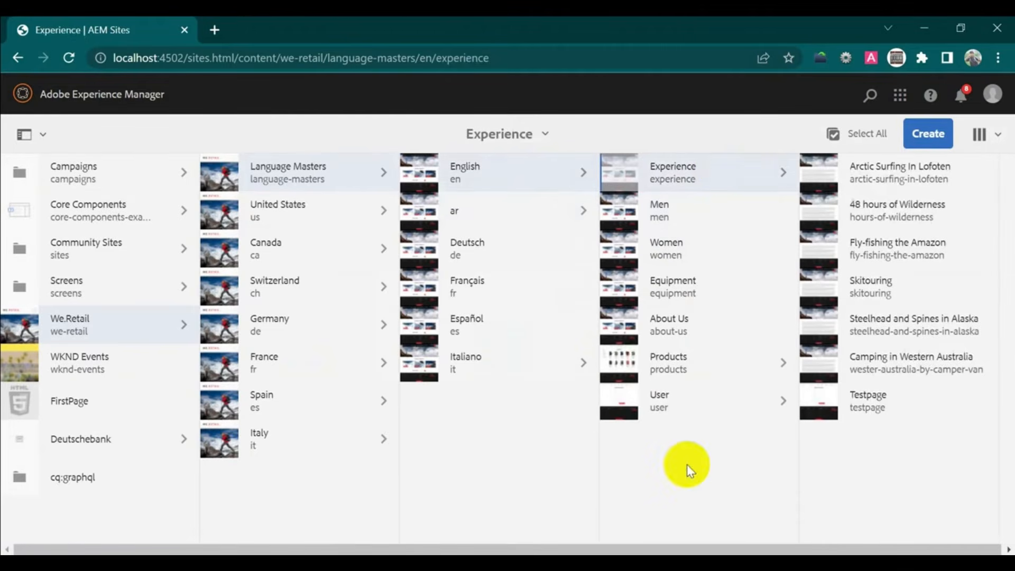
click(525, 213)
click(664, 209)
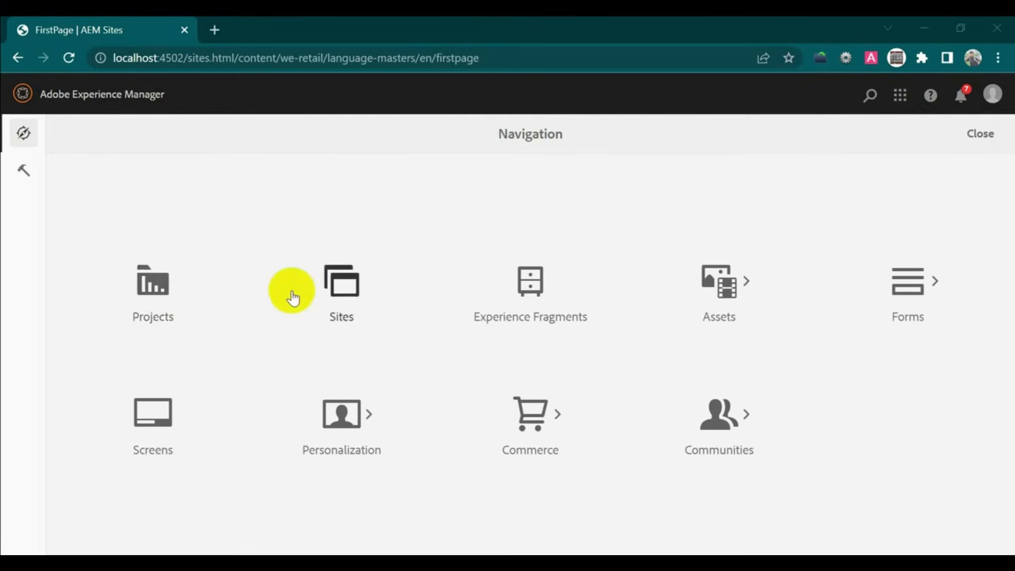
- Browse Sites > We.Retail > Language Masters > English and select FirstPage to show its timeline
click(335, 292)
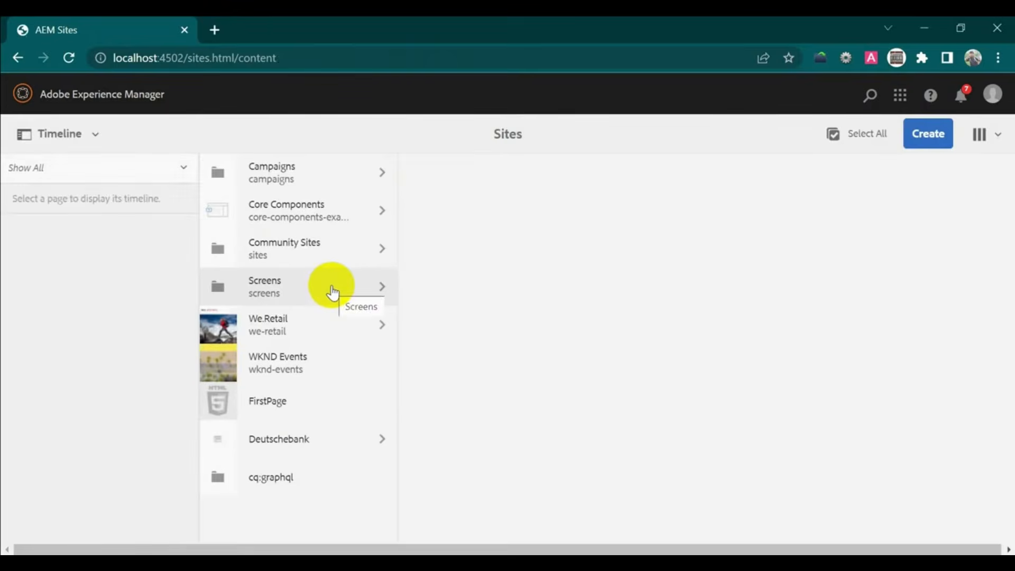
click(315, 324)
click(501, 182)
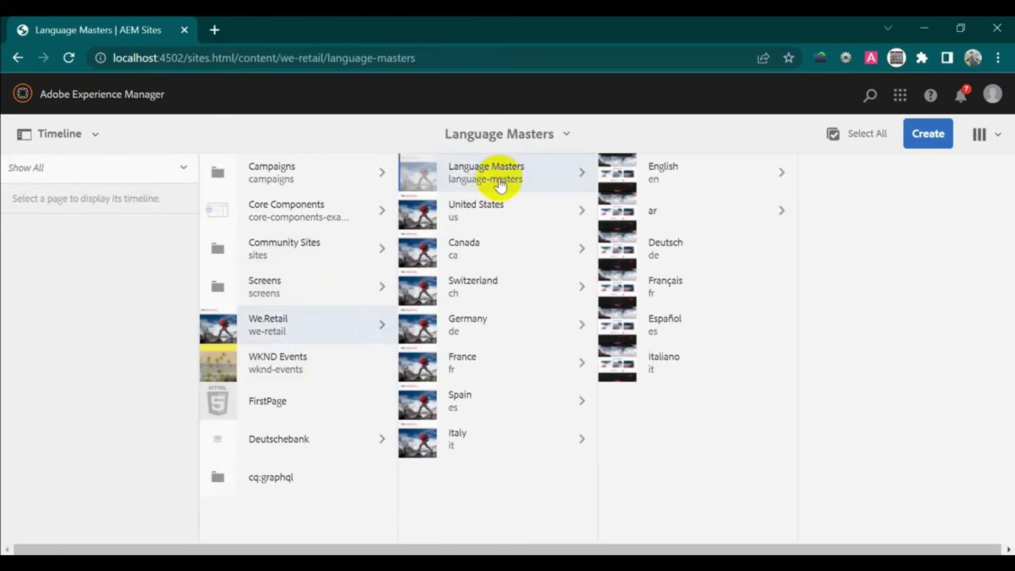
click(742, 176)
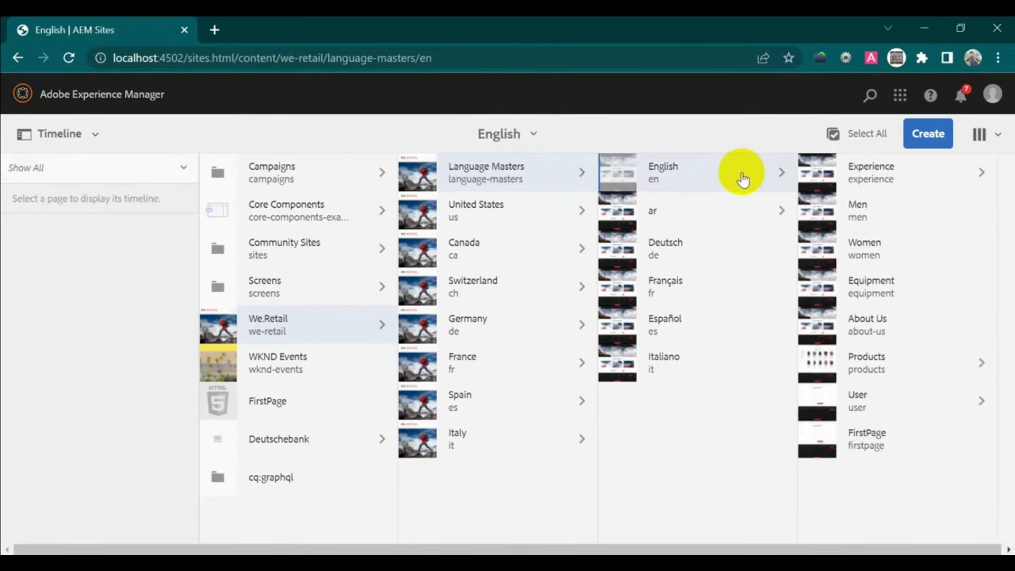
click(819, 443)
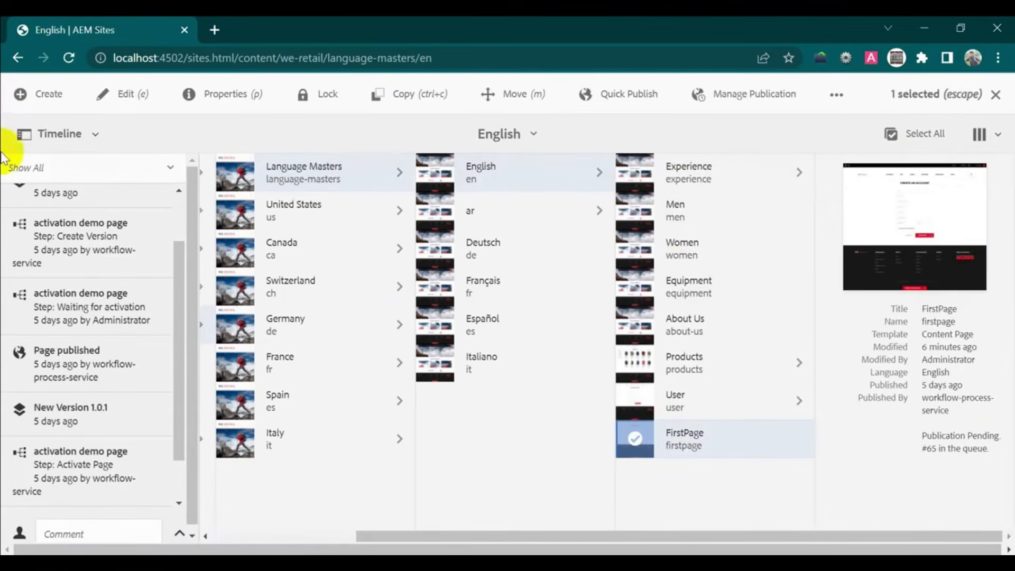
- From the Timeline, save FirstPage as version labelled 'test' with comment 'test', then edit the page
click(76, 138)
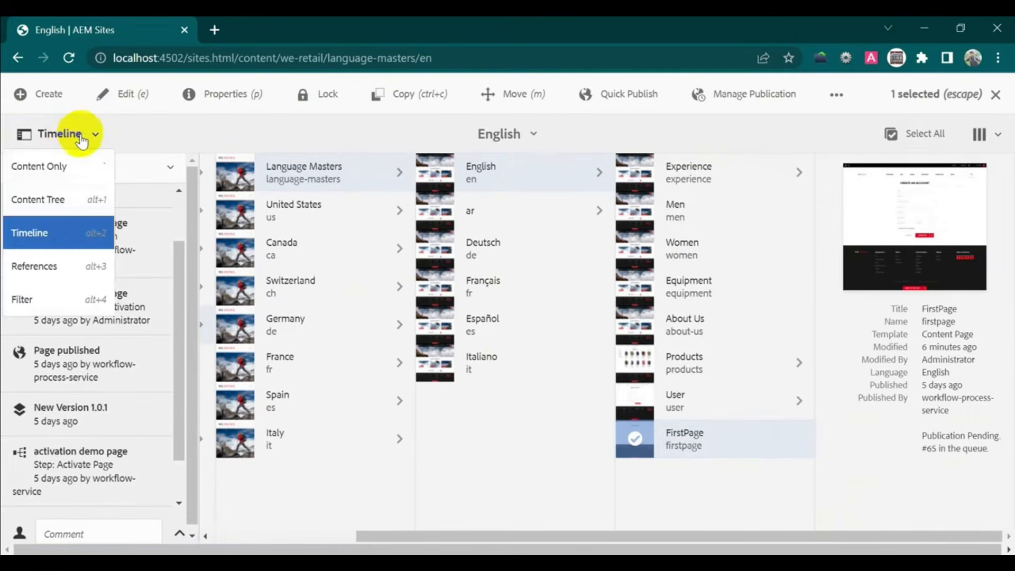
click(62, 231)
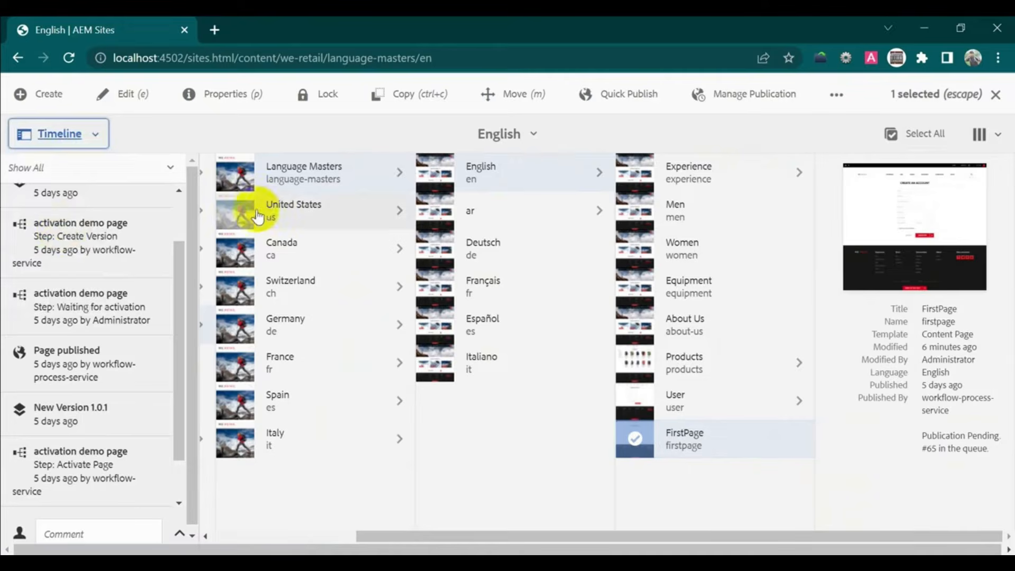
drag(178, 270, 178, 322)
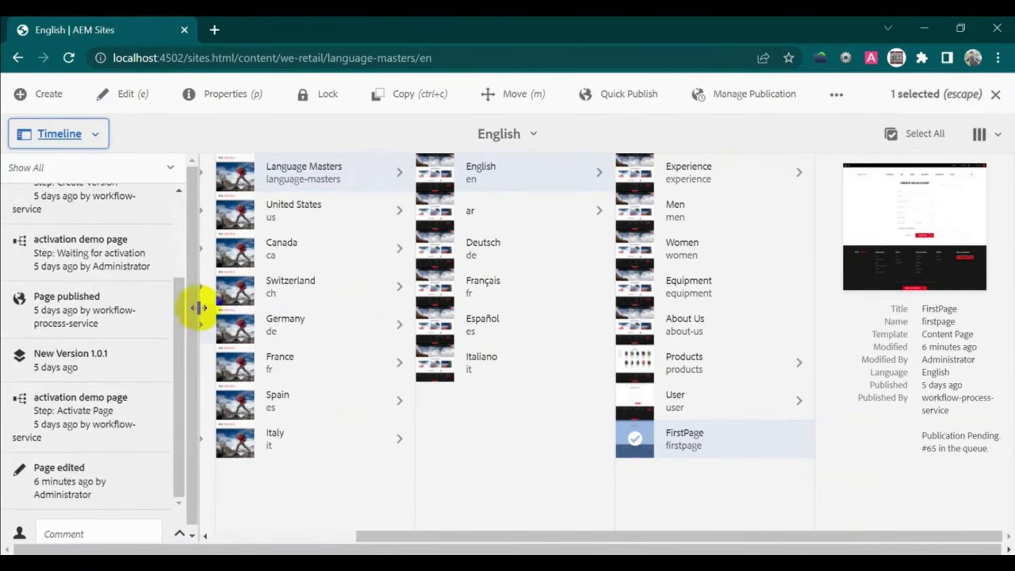
click(180, 535)
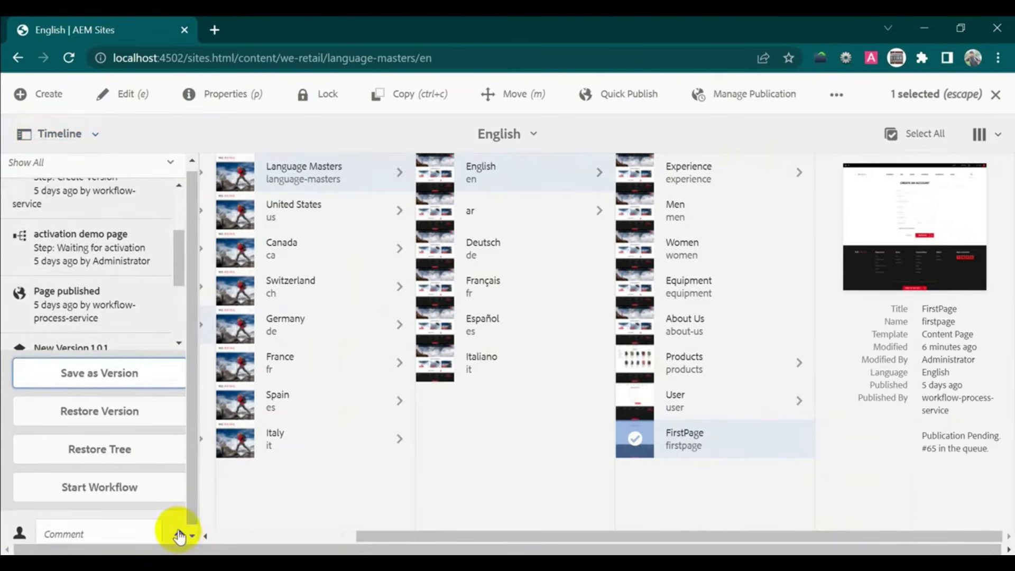
click(137, 376)
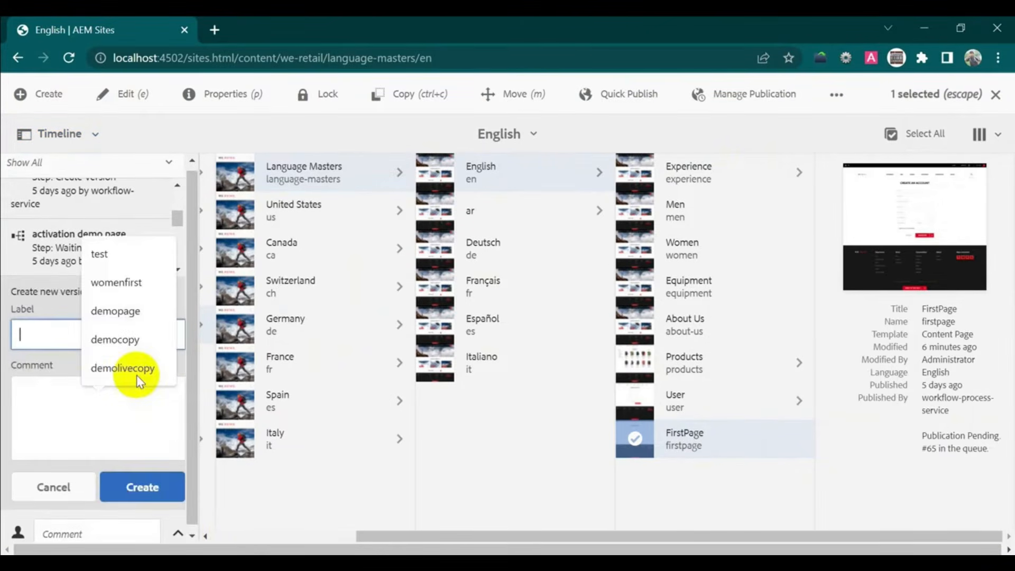
click(123, 245)
click(72, 394)
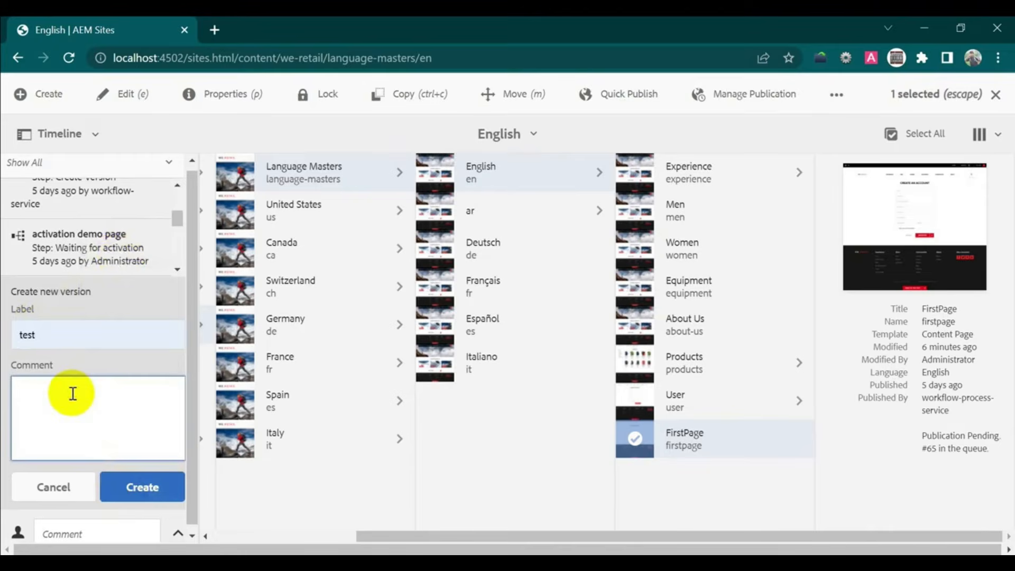
click(138, 487)
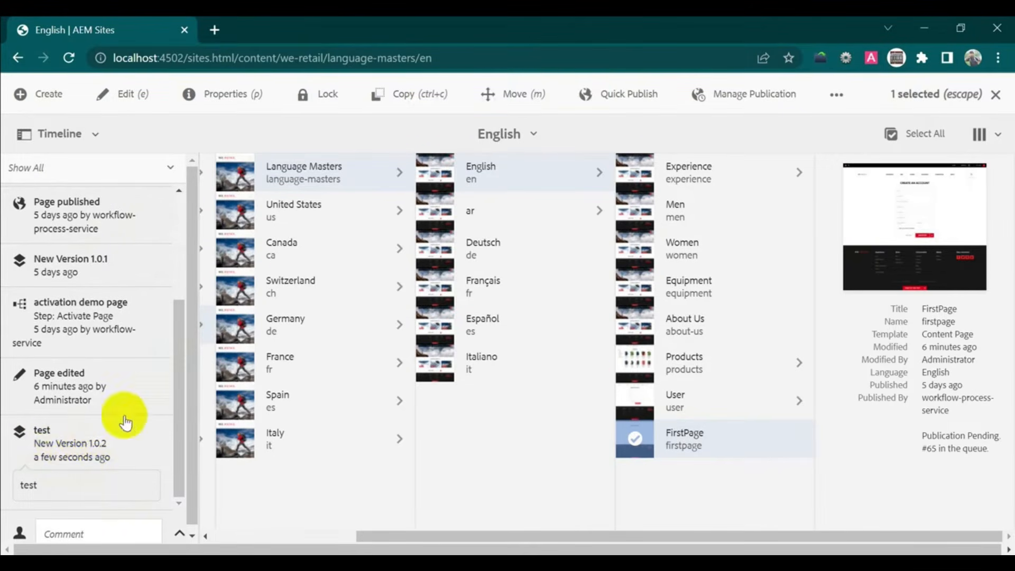
click(132, 94)
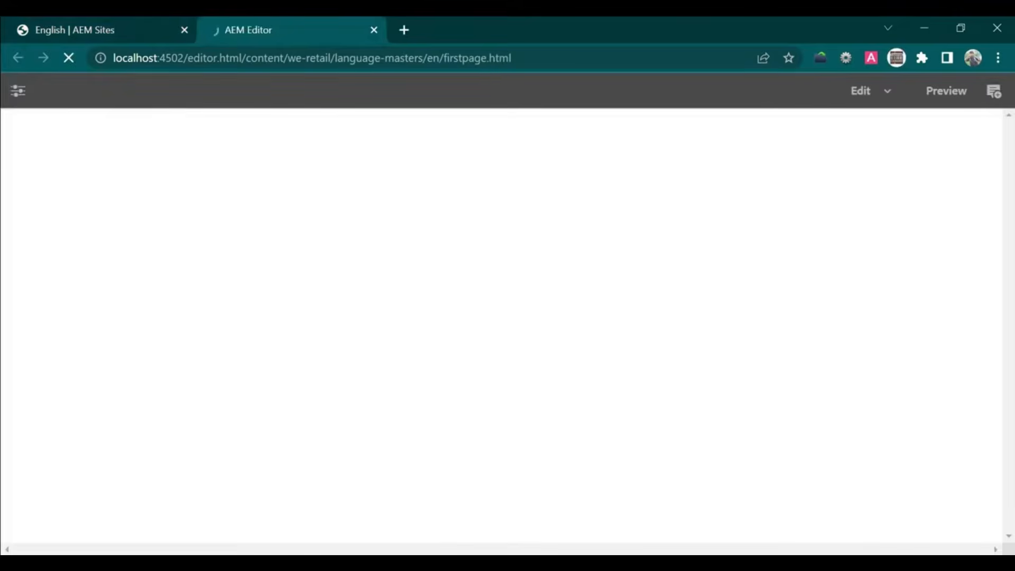
- Insert an Image component, found by searching 'ima', into the empty container below the boardwalk photo
scroll(521, 340, down, 15)
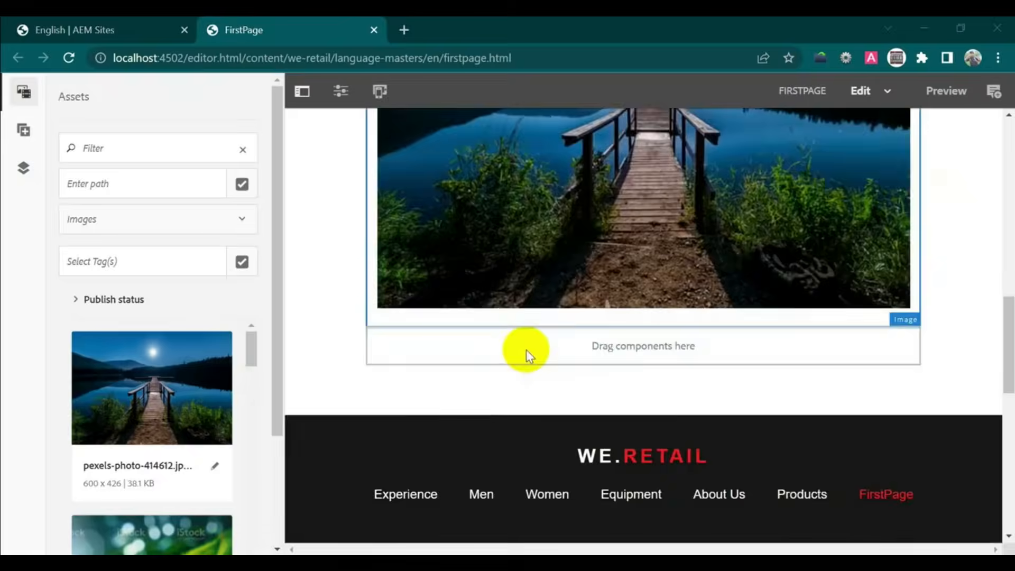
scroll(528, 354, up, 6)
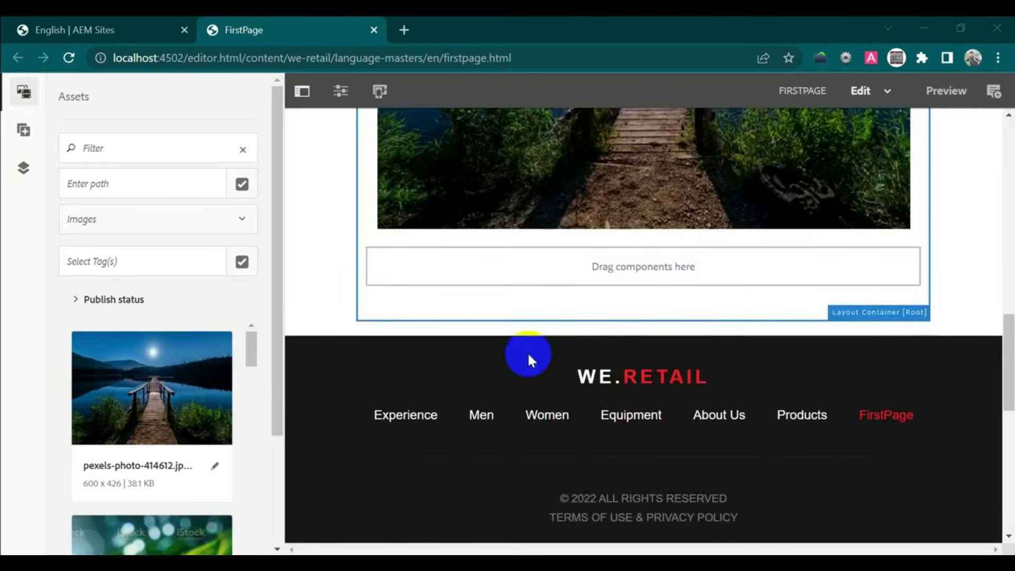
click(460, 271)
click(390, 233)
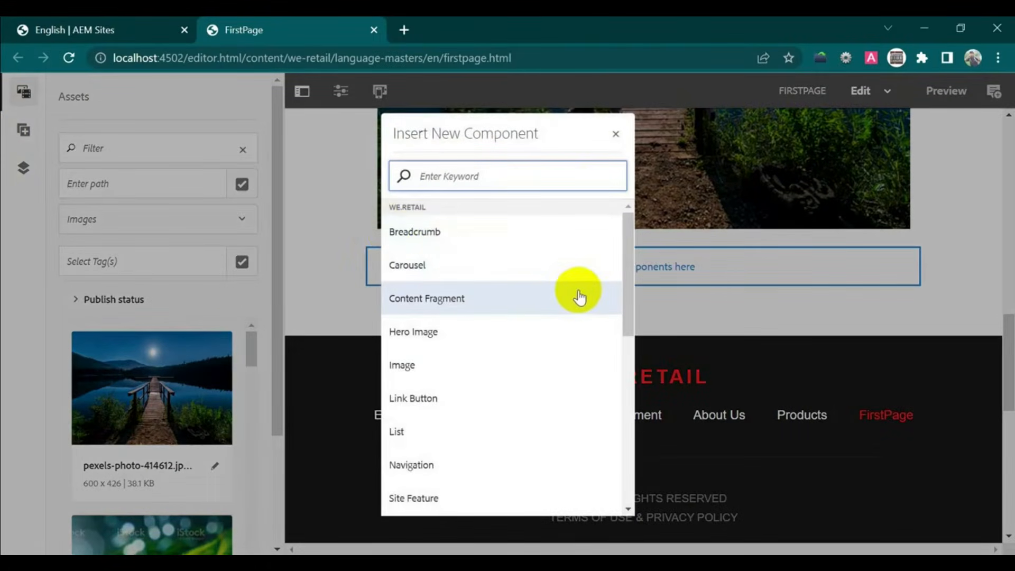
text(image)
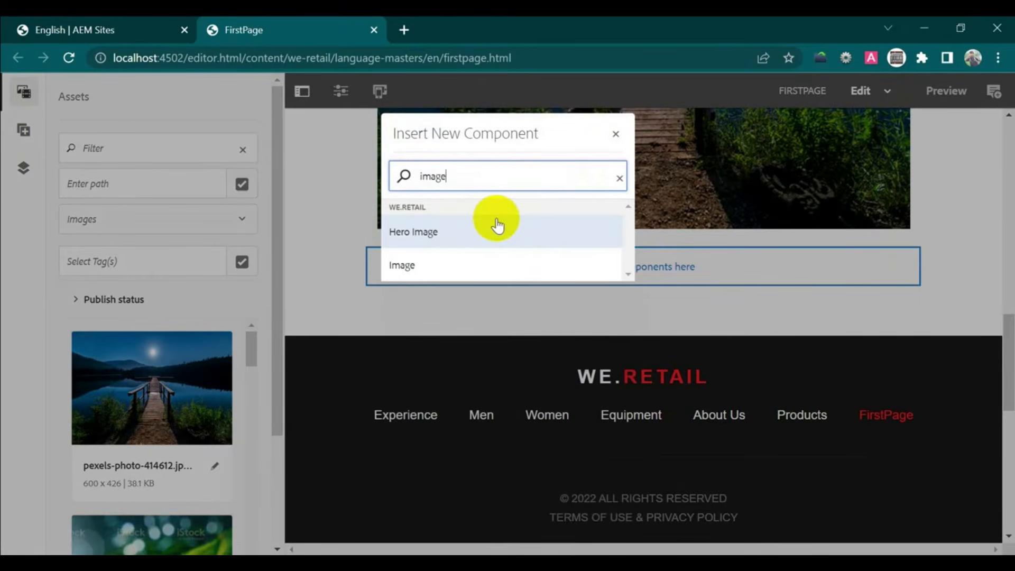
click(484, 264)
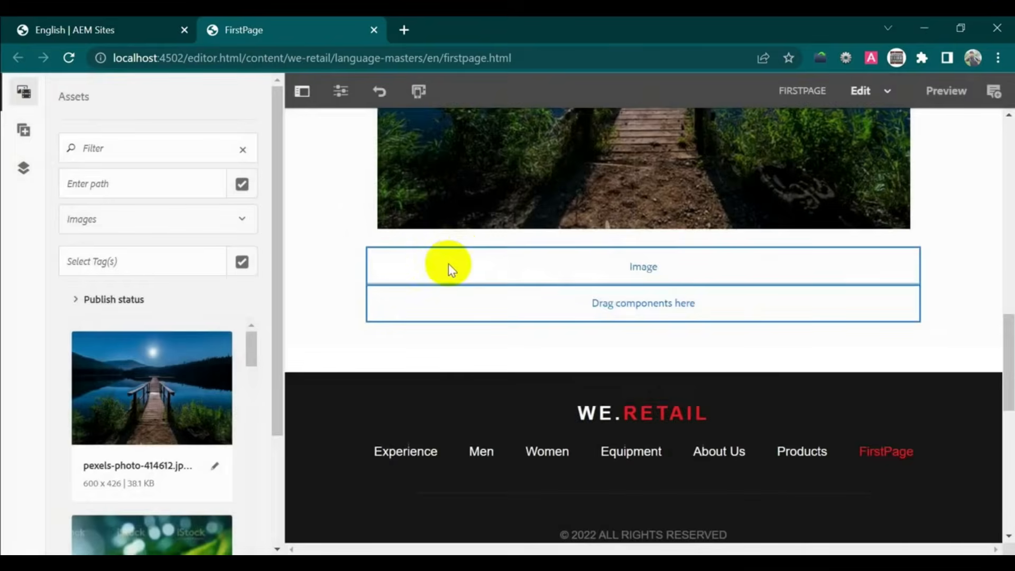
click(474, 267)
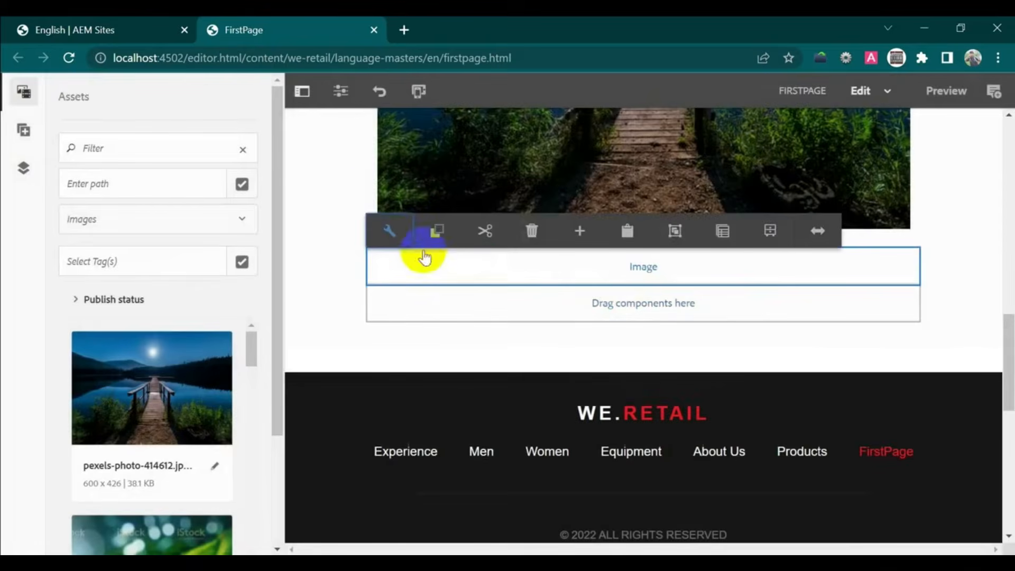
- Drag lava-into-ocean.jpg from the Assets panel into the Image component's dialog and confirm it
click(389, 233)
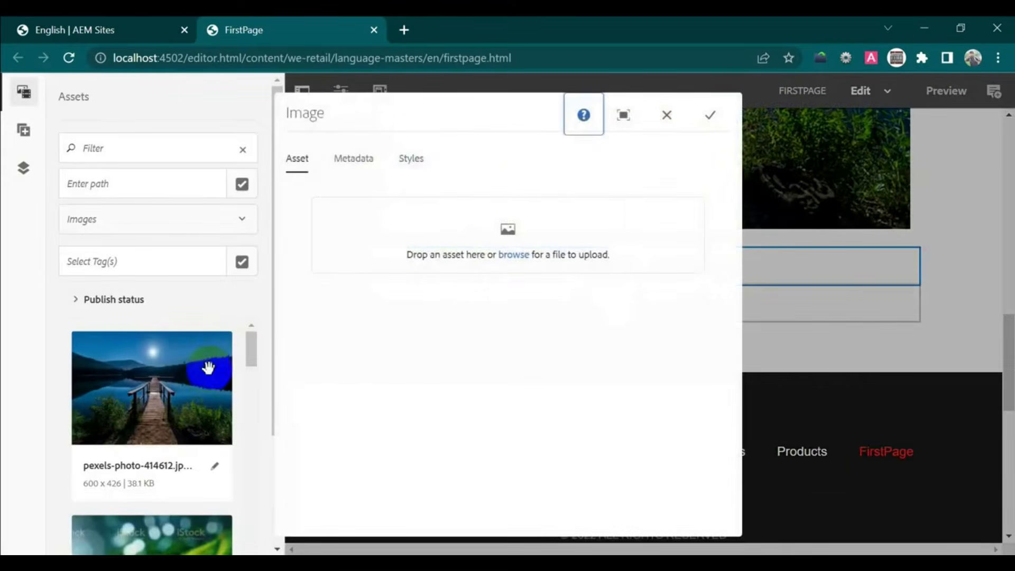
scroll(159, 423, down, 4)
scroll(162, 429, down, 6)
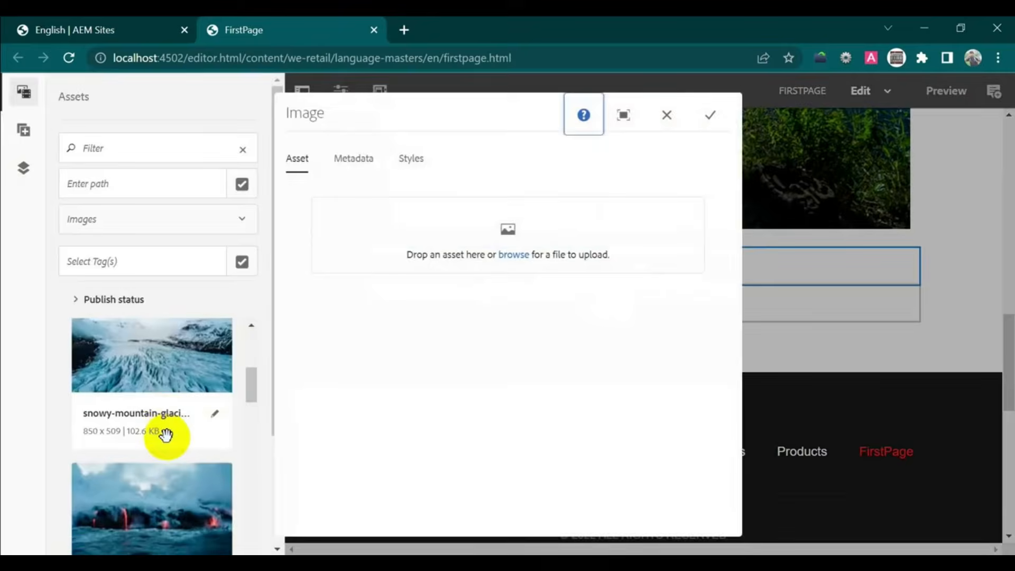
drag(159, 368, 549, 236)
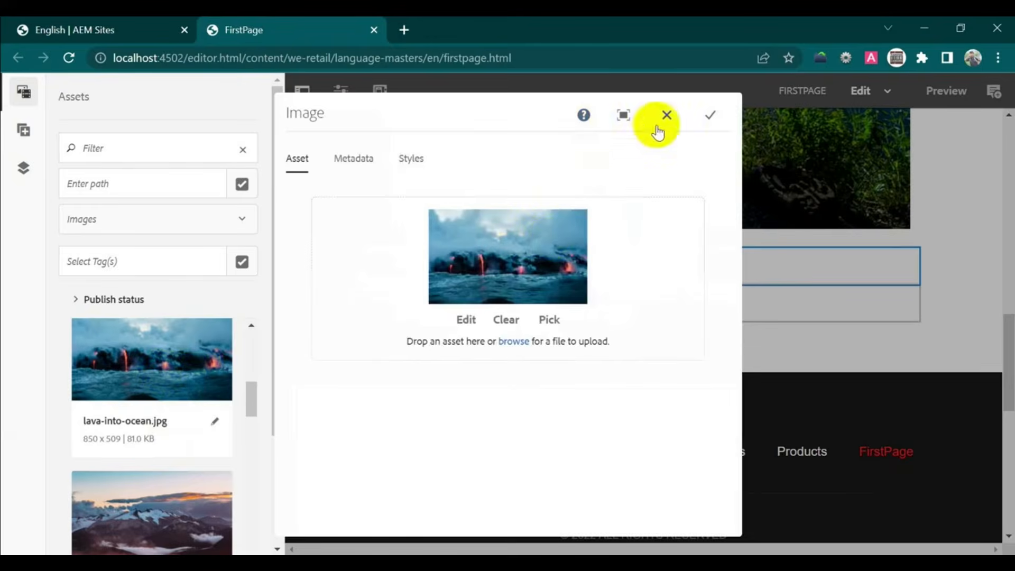
click(709, 114)
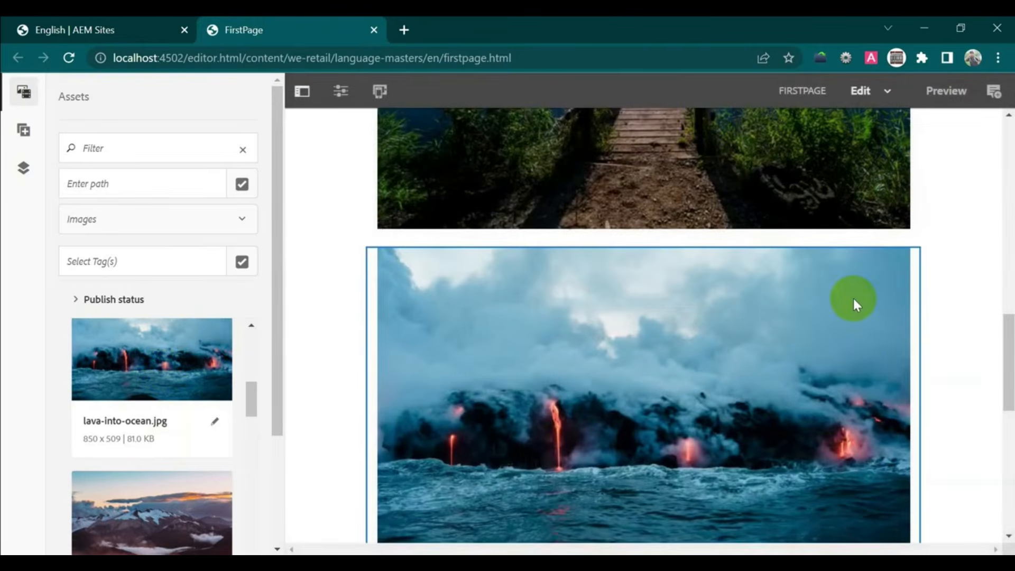
scroll(855, 298, up, 10)
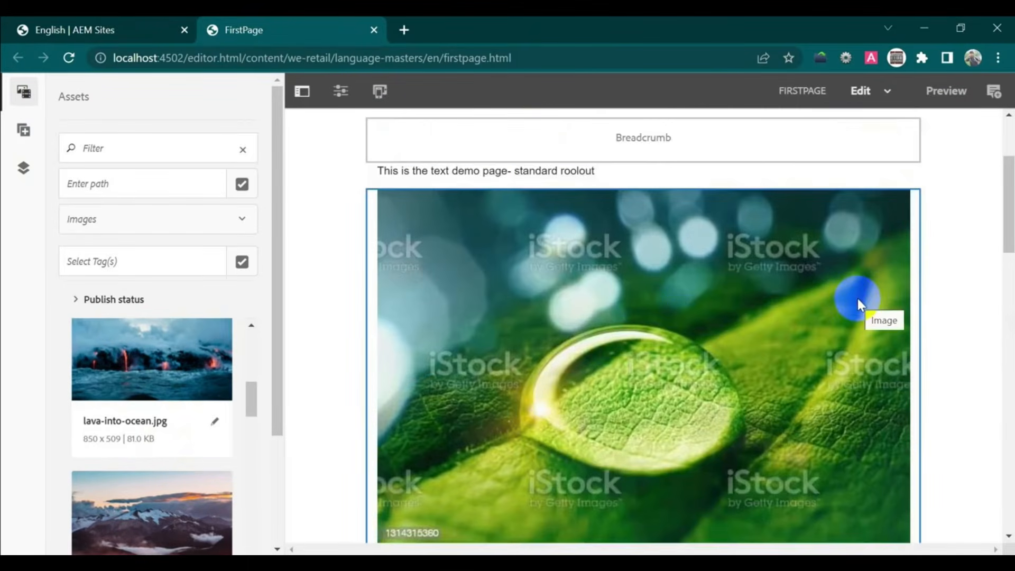
scroll(763, 367, down, 3)
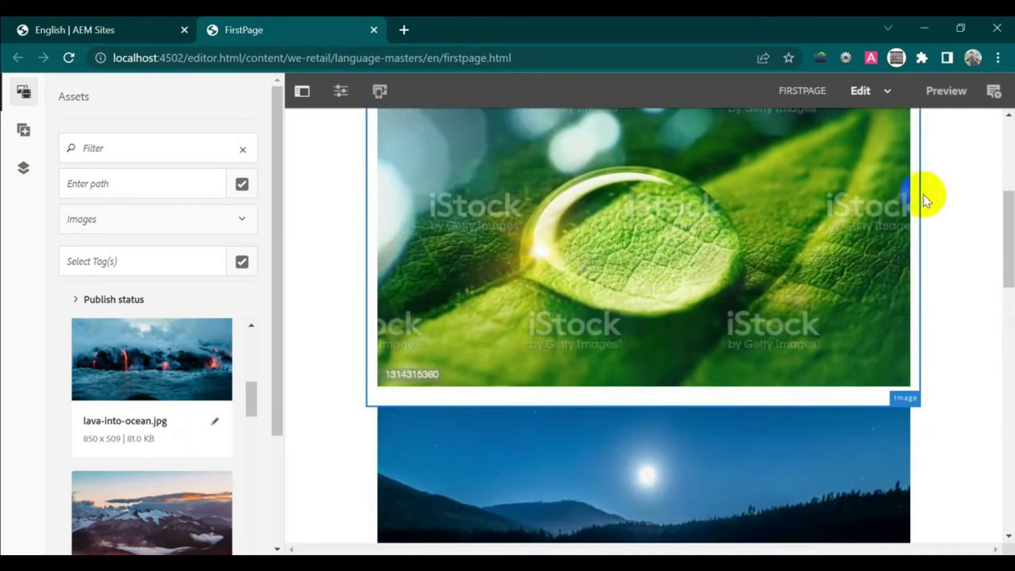
scroll(777, 219, down, 5)
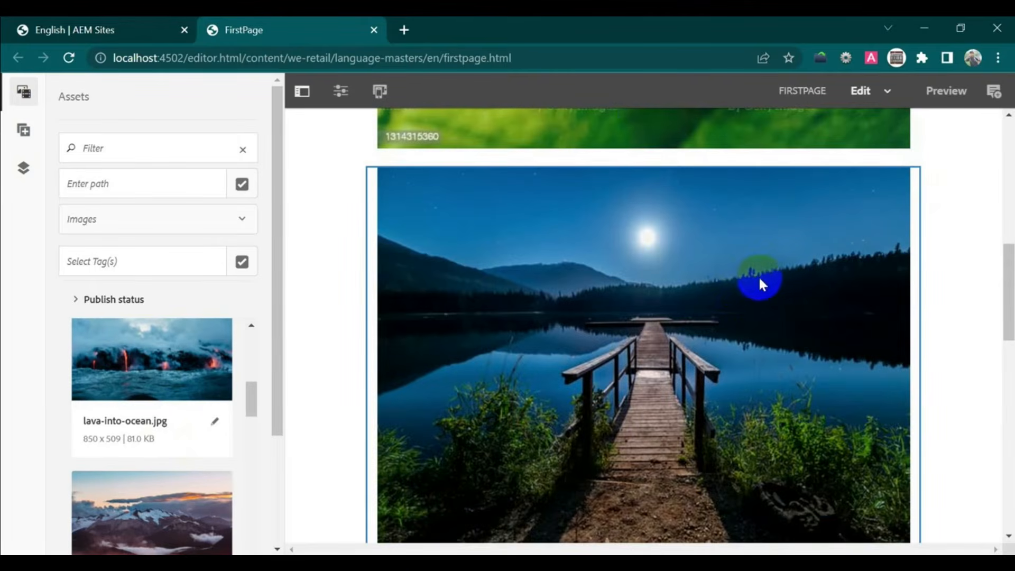
scroll(760, 275, down, 7)
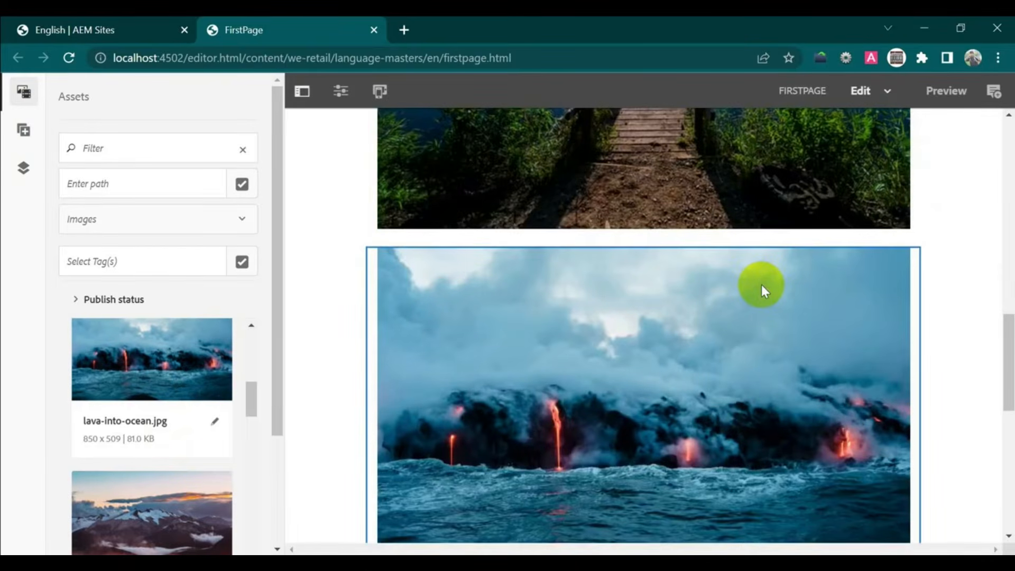
scroll(761, 288, down, 3)
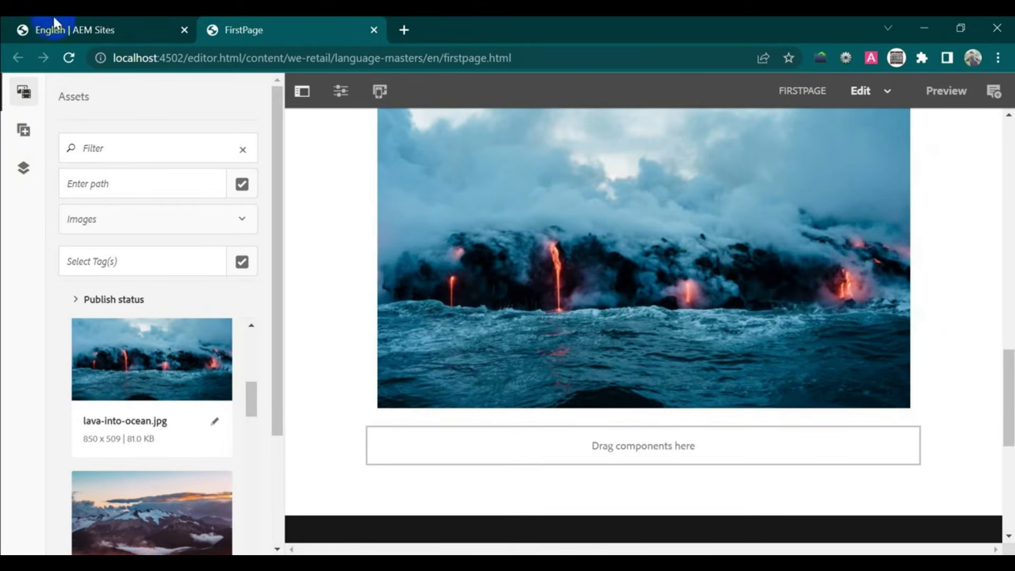
- Reload the English | AEM Sites tab and select FirstPage to see its new Page edited entry
click(61, 29)
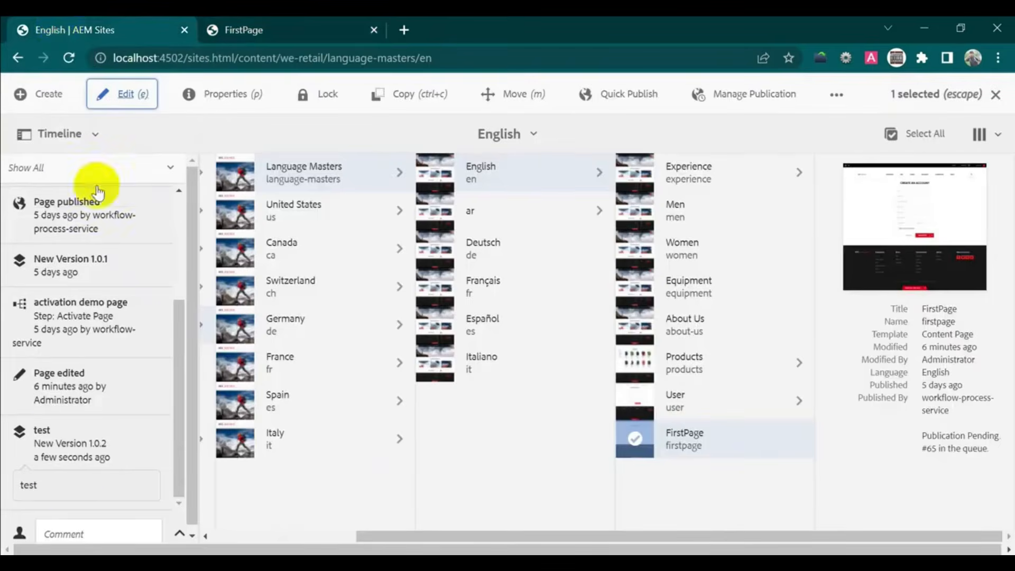
click(69, 57)
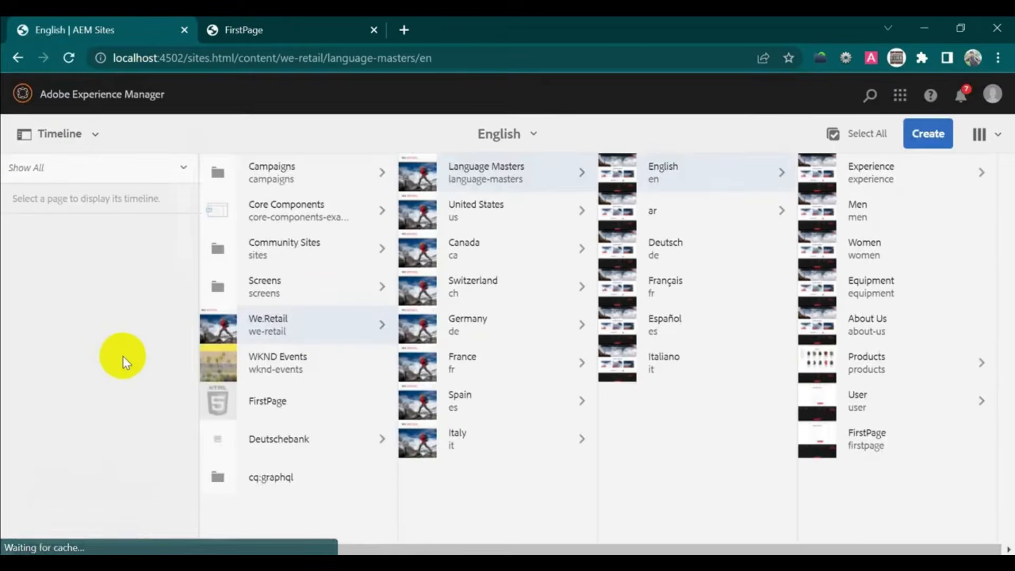
click(818, 437)
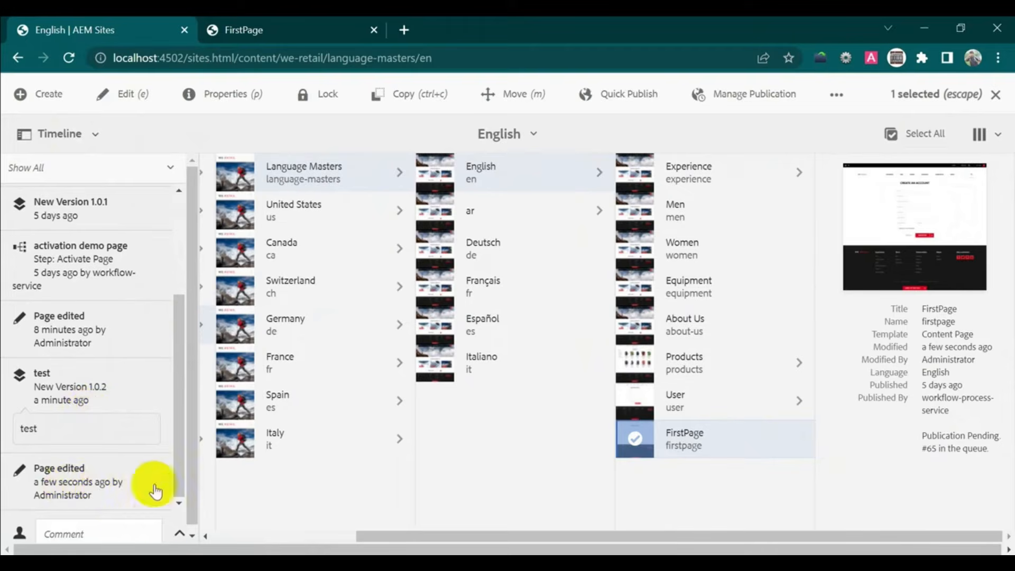
- Save FirstPage as version 1.0.3 labelled 'version14112022', reusing the label as its comment
click(178, 534)
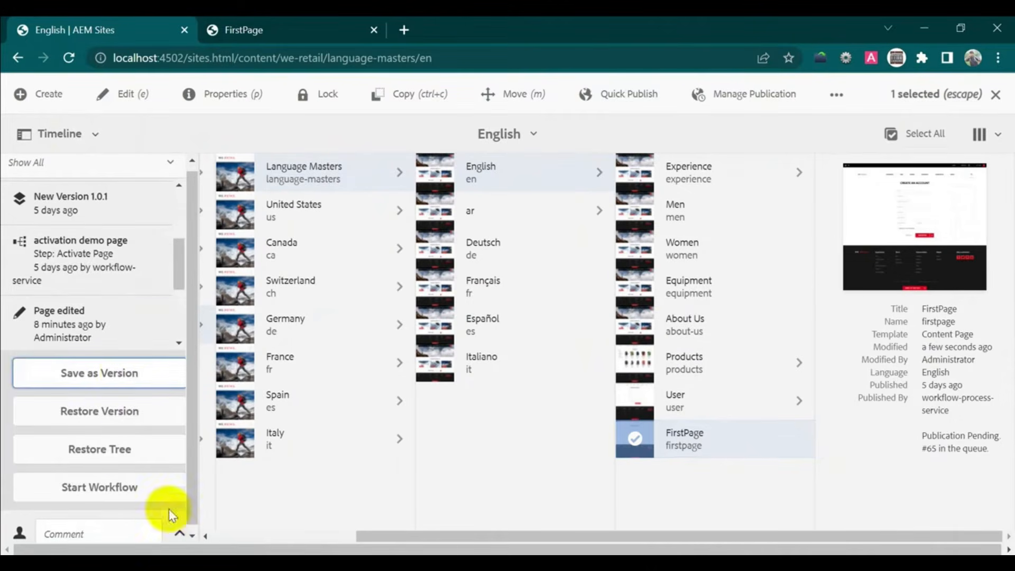
click(125, 371)
text(version14112022)
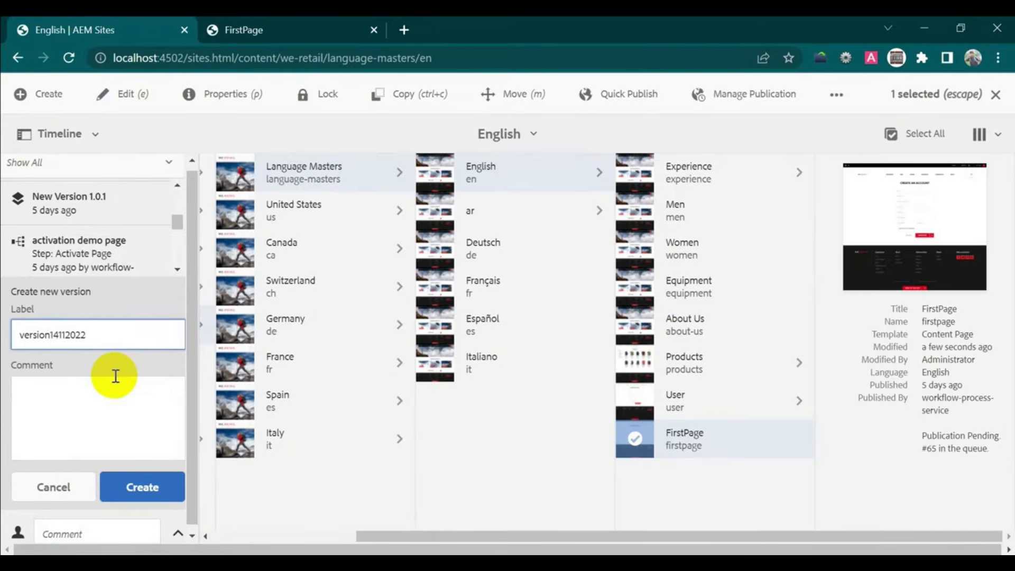
key(ctrl+a)
key(ctrl+c)
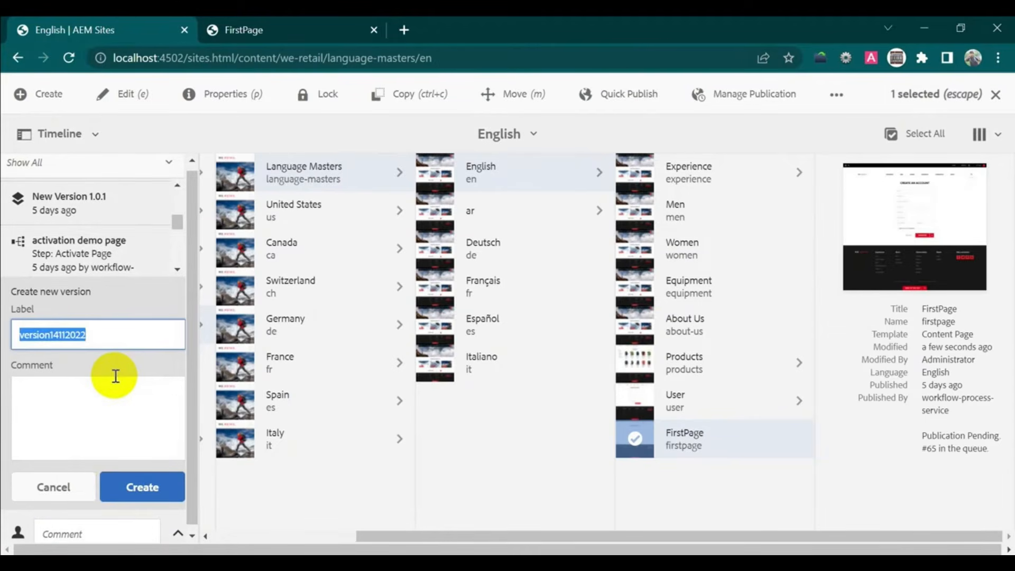
click(99, 416)
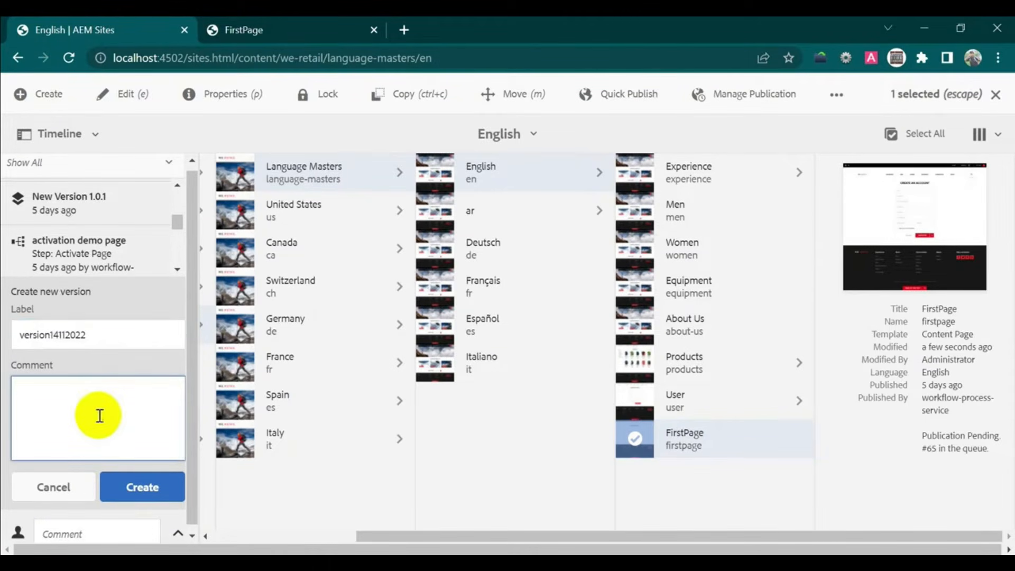
key(ctrl+v)
click(140, 494)
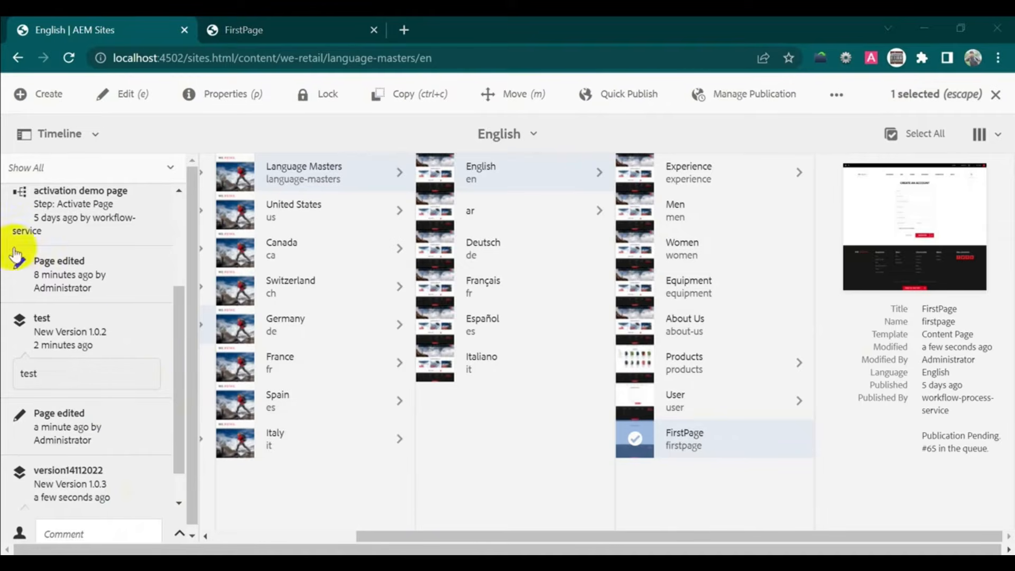
- Reselect FirstPage in Sites and compare its 'test' version 1.0.2 with the current page
click(1000, 99)
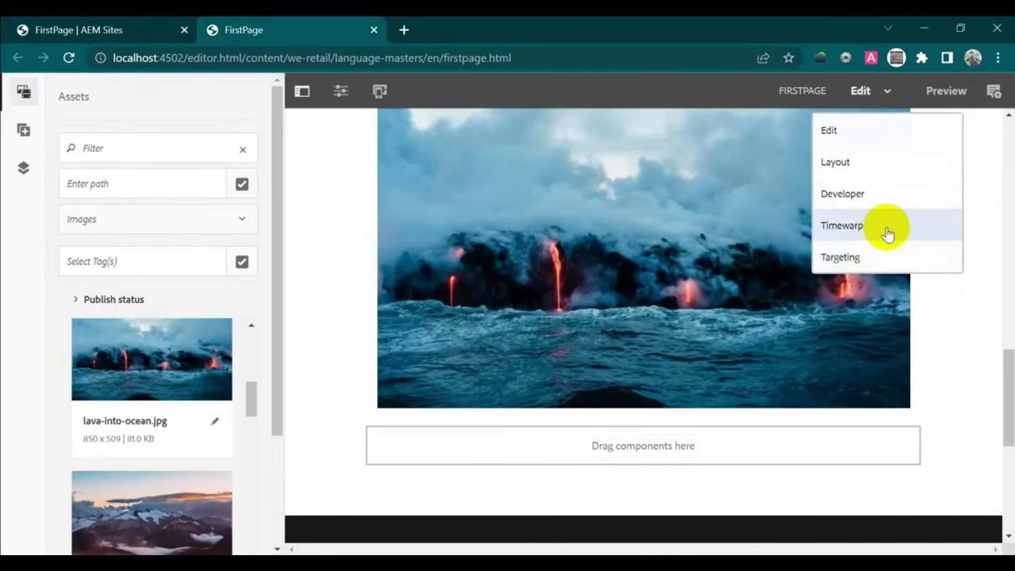
click(111, 31)
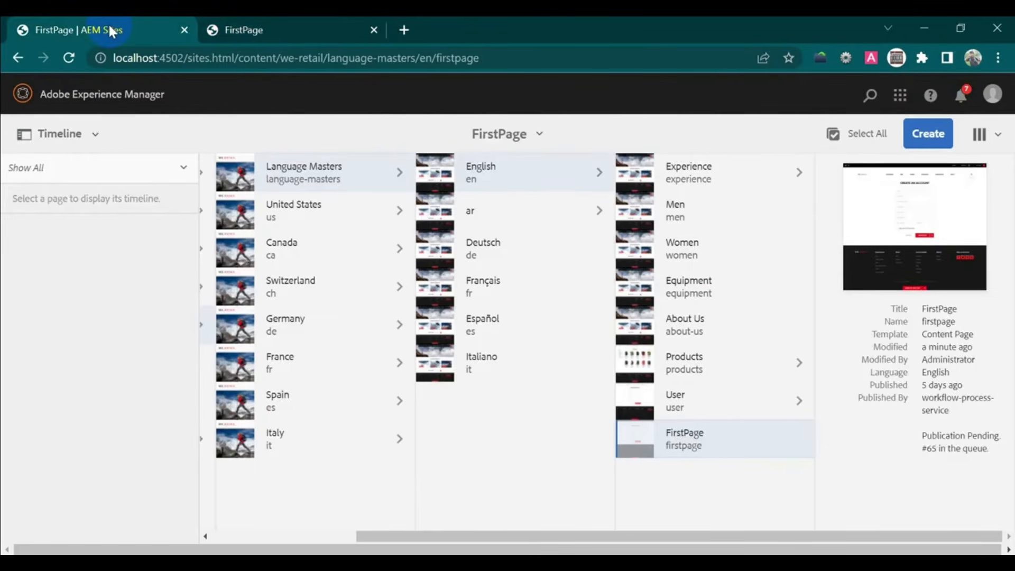
click(633, 444)
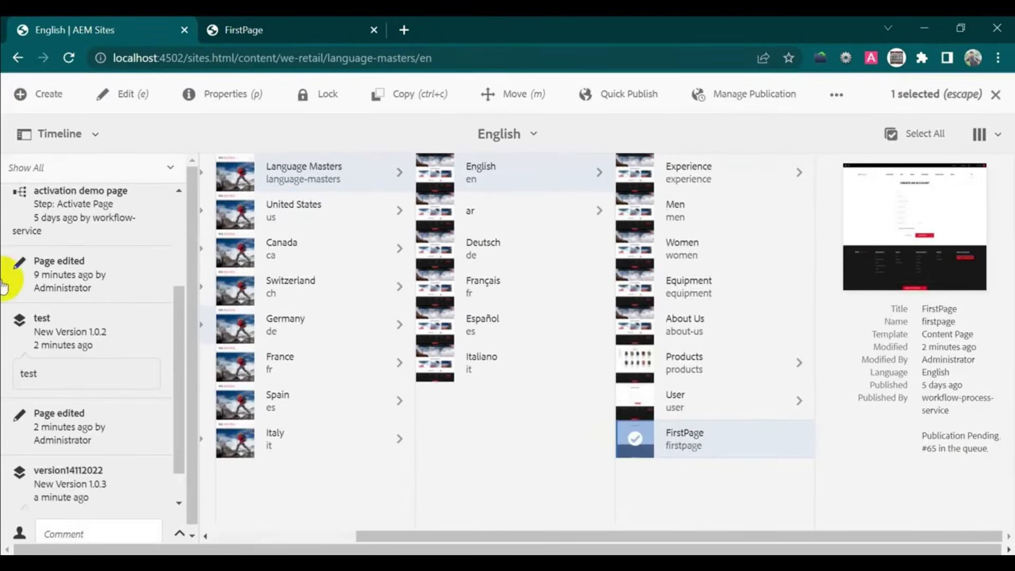
scroll(171, 409, down, 1)
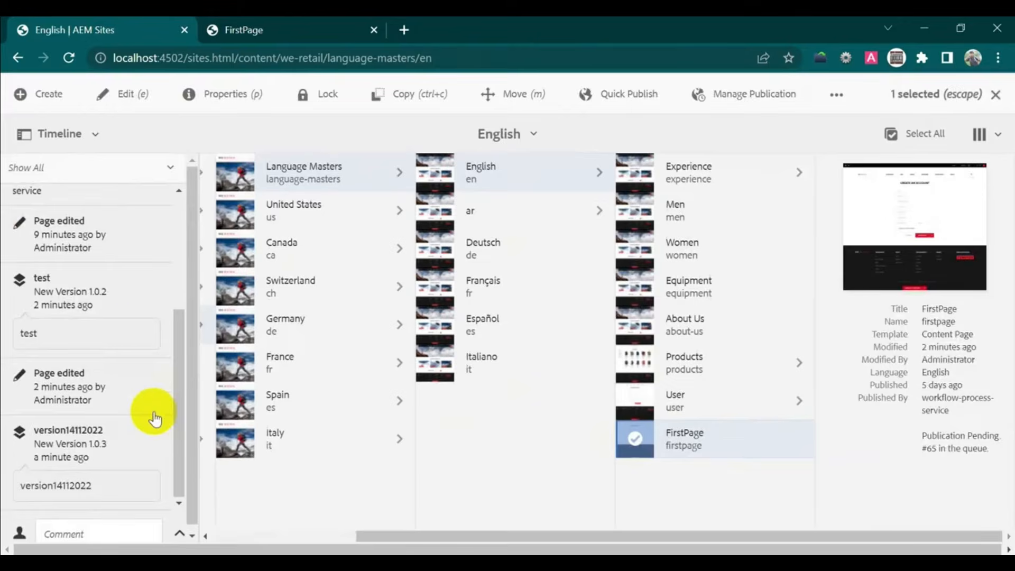
click(119, 292)
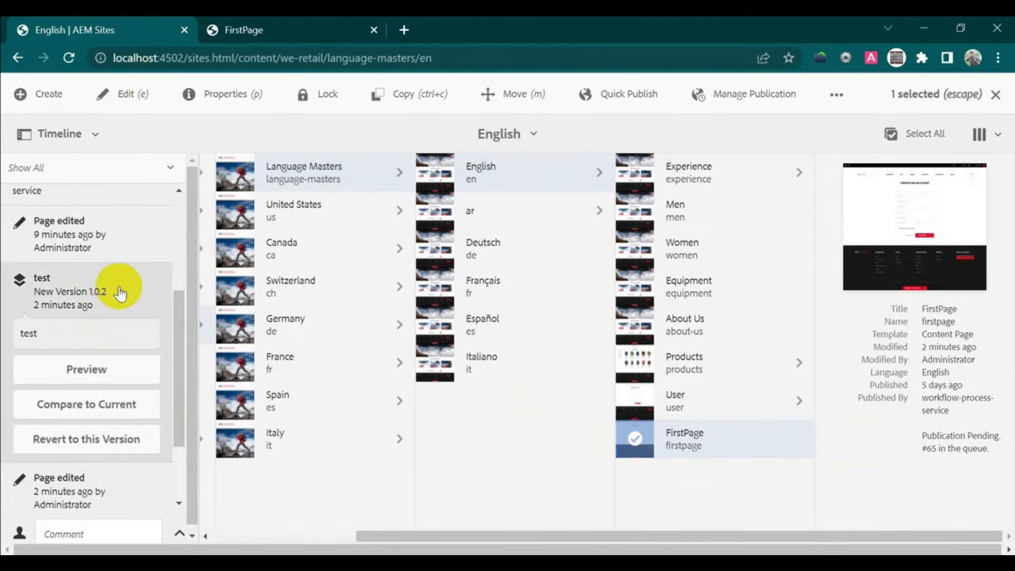
click(96, 415)
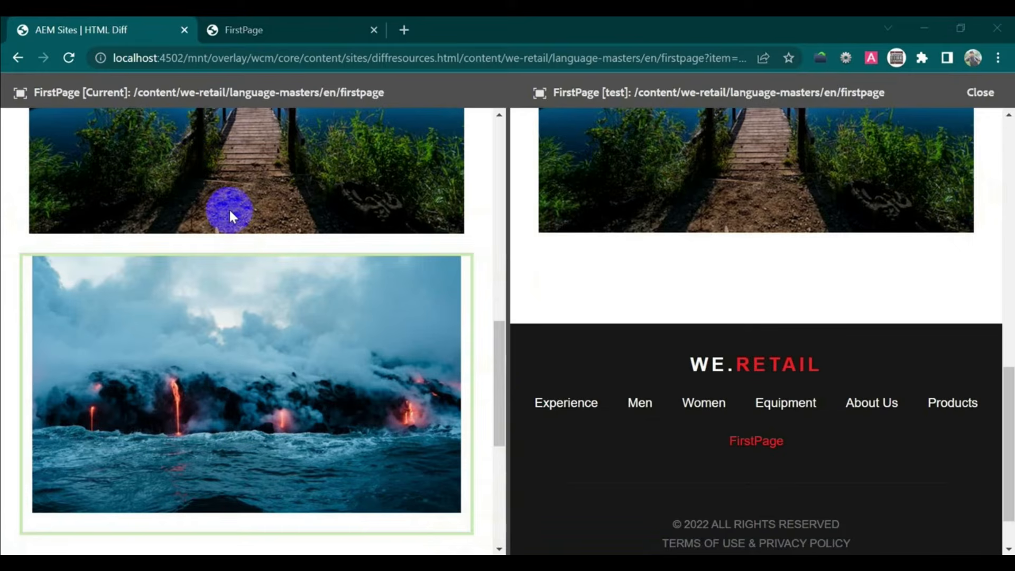
- Close the HTML Diff comparison to return to the English language-master pages
click(979, 104)
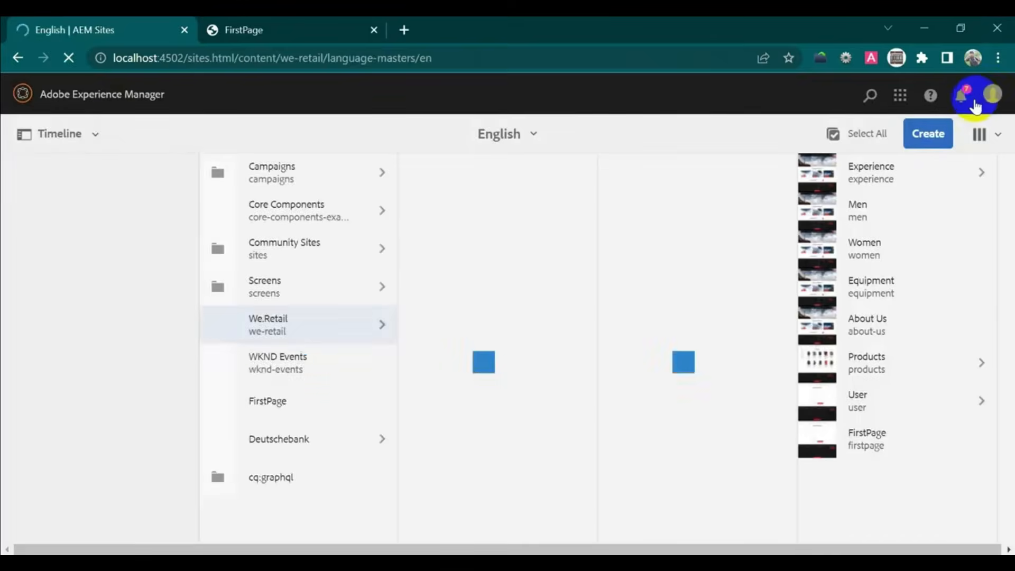
- Put the FirstPage editor into Timewarp with the date set to 2 November 2022
click(303, 31)
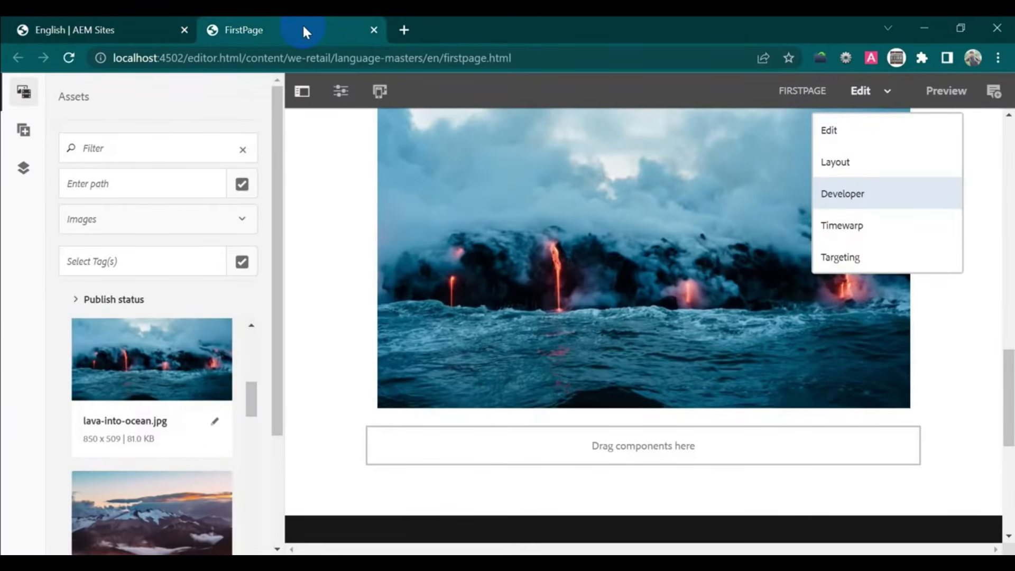
click(892, 232)
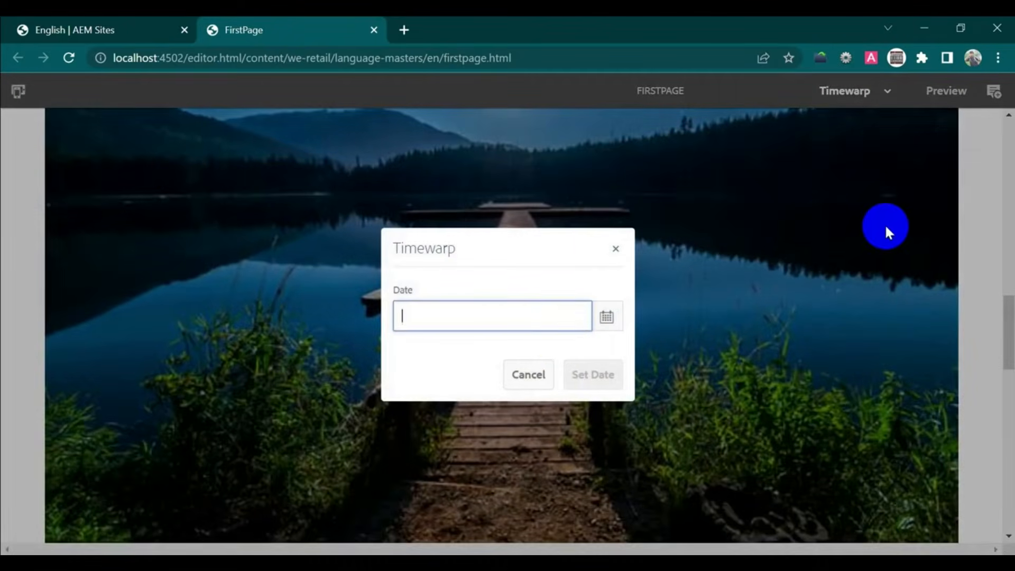
click(607, 317)
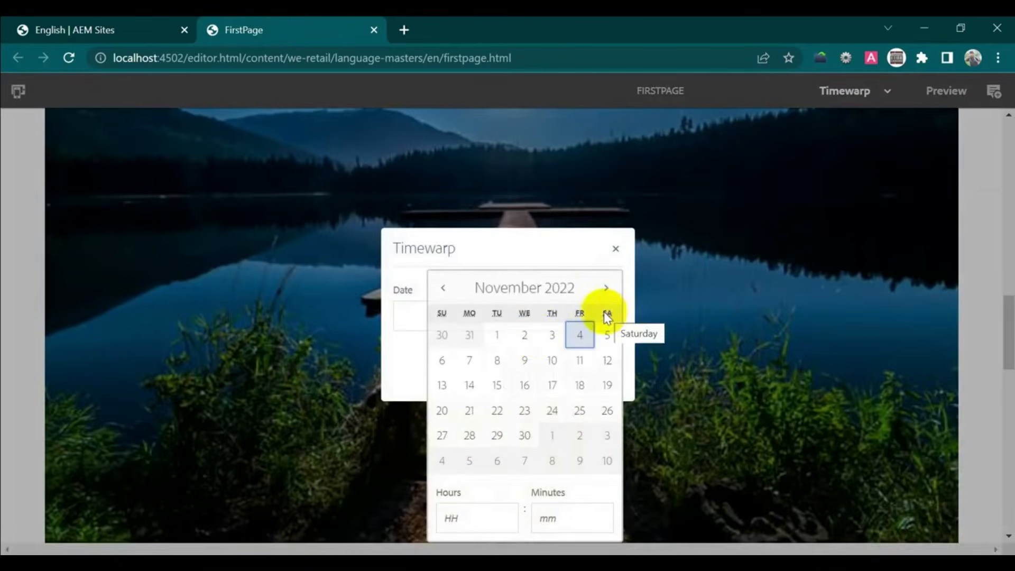
click(526, 339)
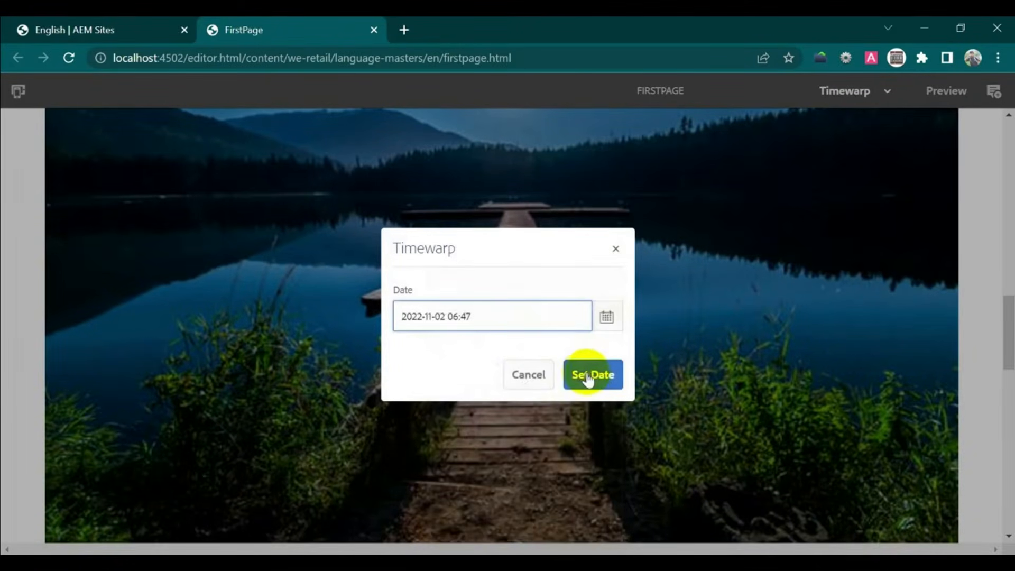
click(591, 380)
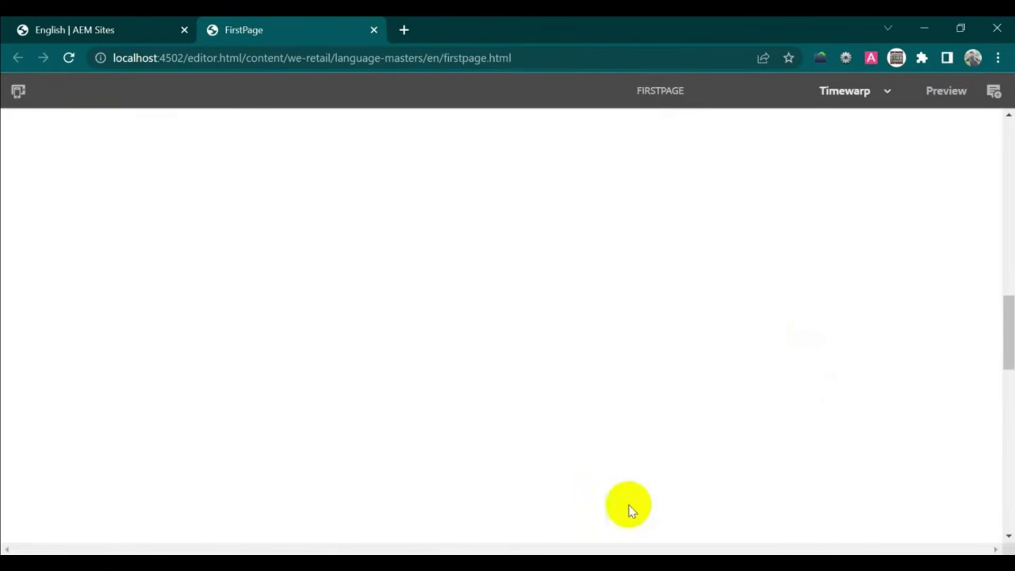
- Review FirstPage as it looked on November 2nd at 6:47 am, then exit Timewarp
scroll(661, 268, down, 5)
scroll(675, 285, down, 2)
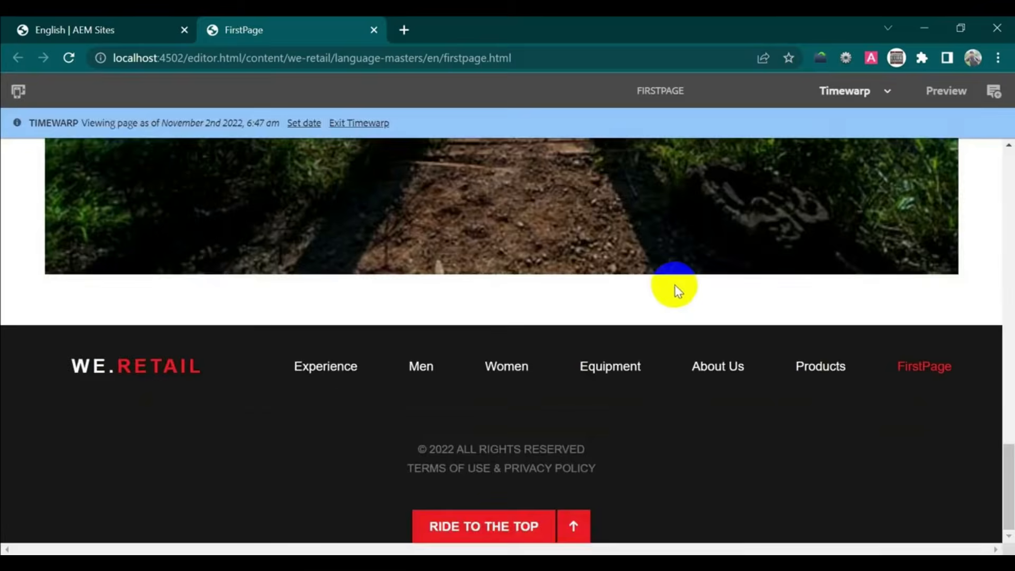
scroll(678, 282, up, 10)
scroll(681, 282, up, 6)
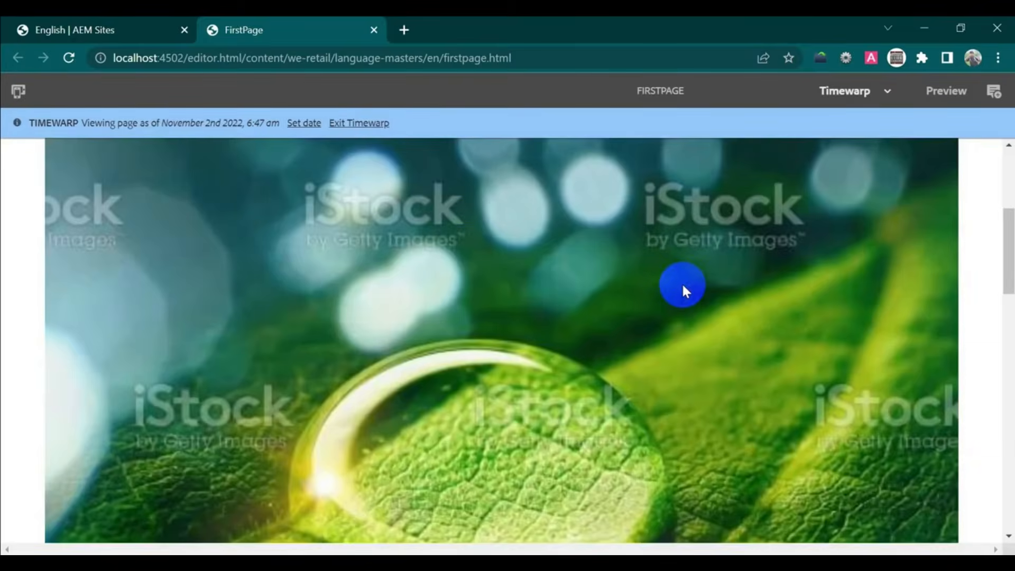
scroll(683, 285, down, 3)
scroll(684, 284, down, 8)
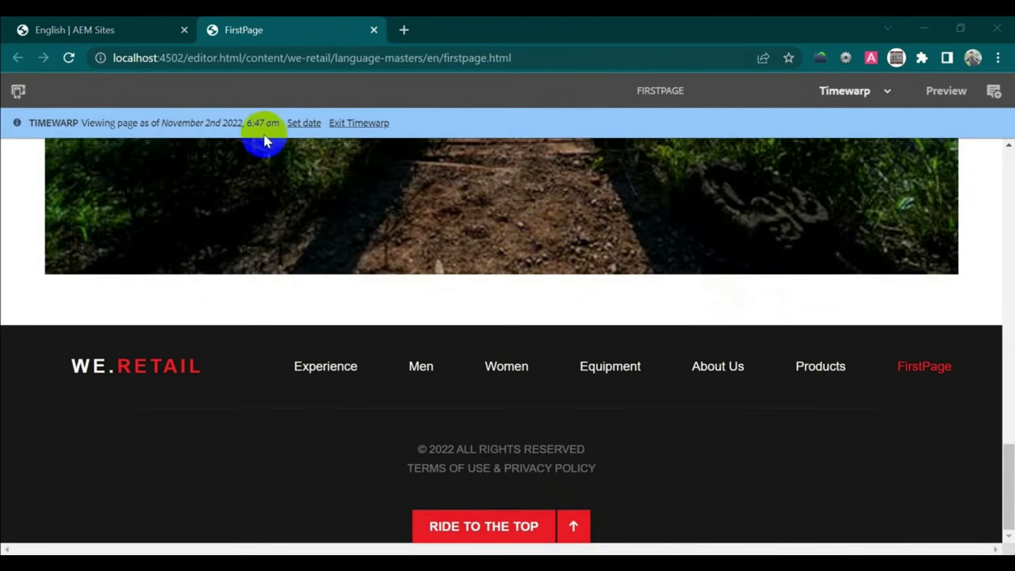
drag(21, 122, 272, 121)
scroll(560, 289, up, 10)
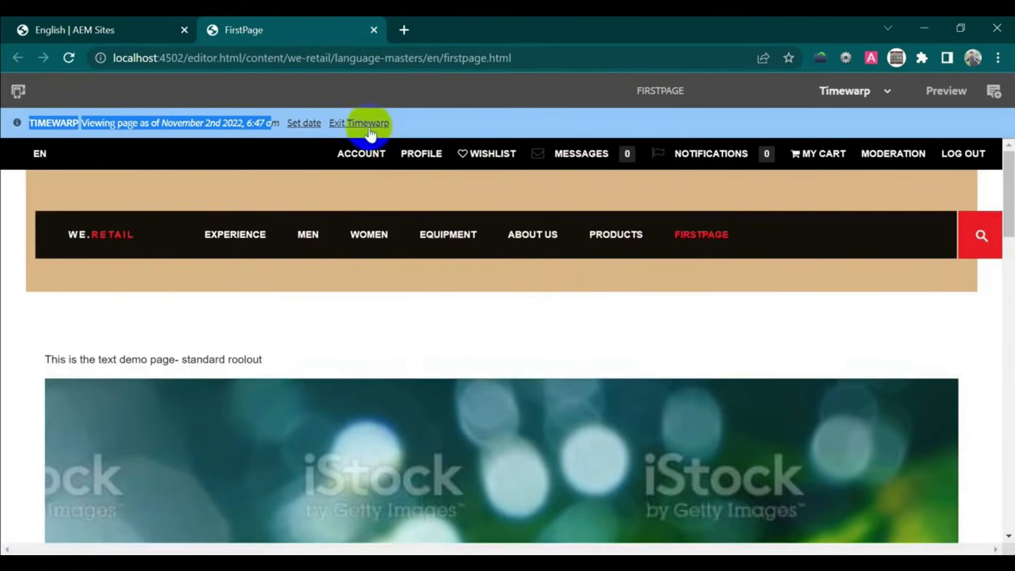
click(372, 128)
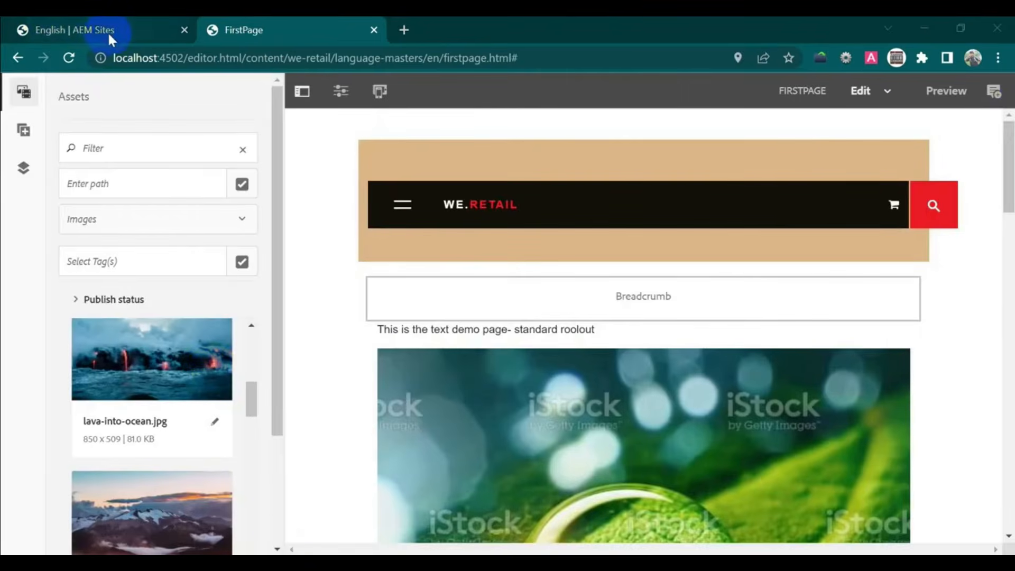
- Revert FirstPage to its 'test' version 1.0.2 from the Sites timeline
click(109, 28)
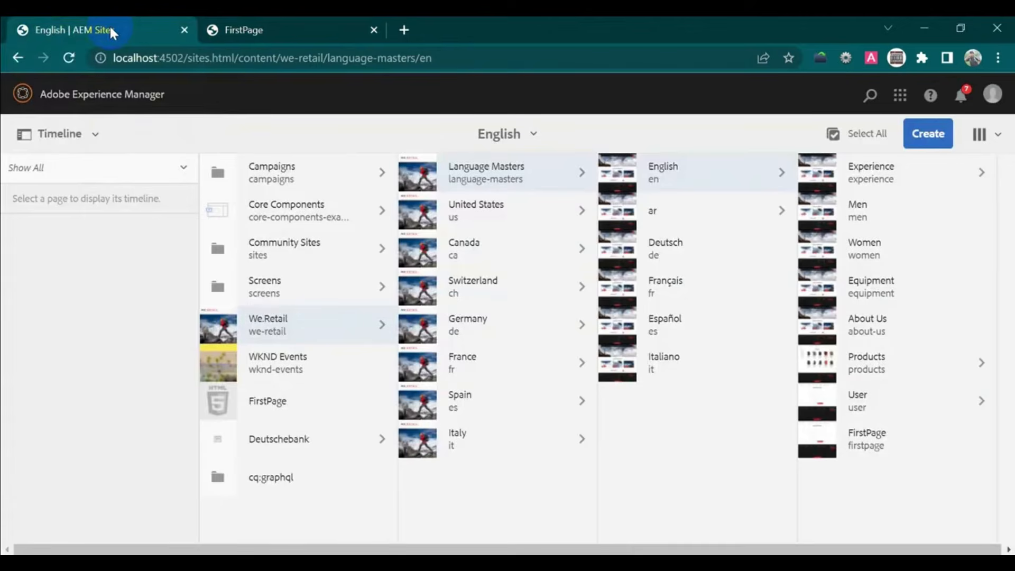
click(817, 433)
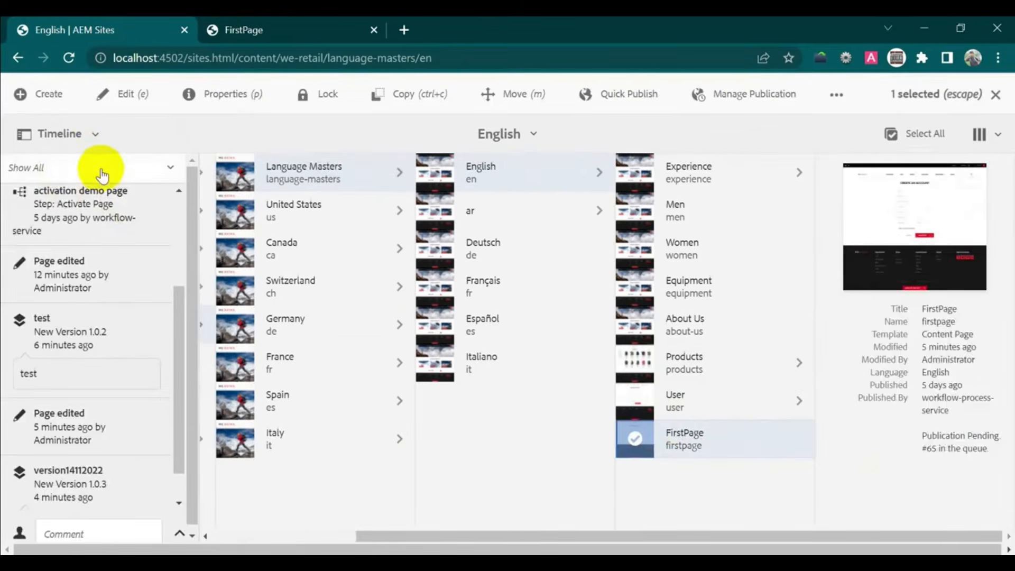
scroll(118, 338, down, 1)
scroll(120, 370, up, 5)
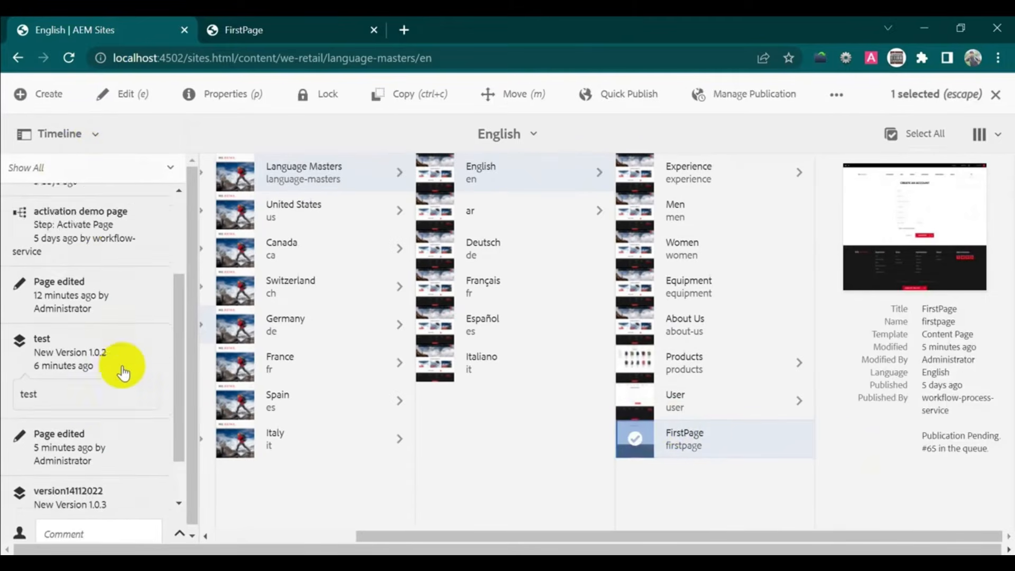
scroll(118, 370, down, 4)
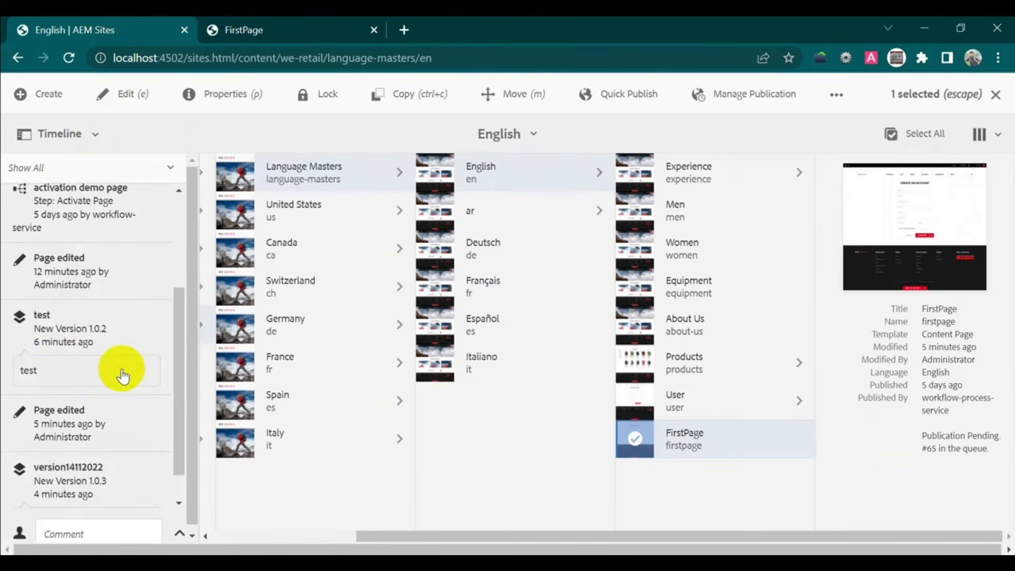
click(81, 330)
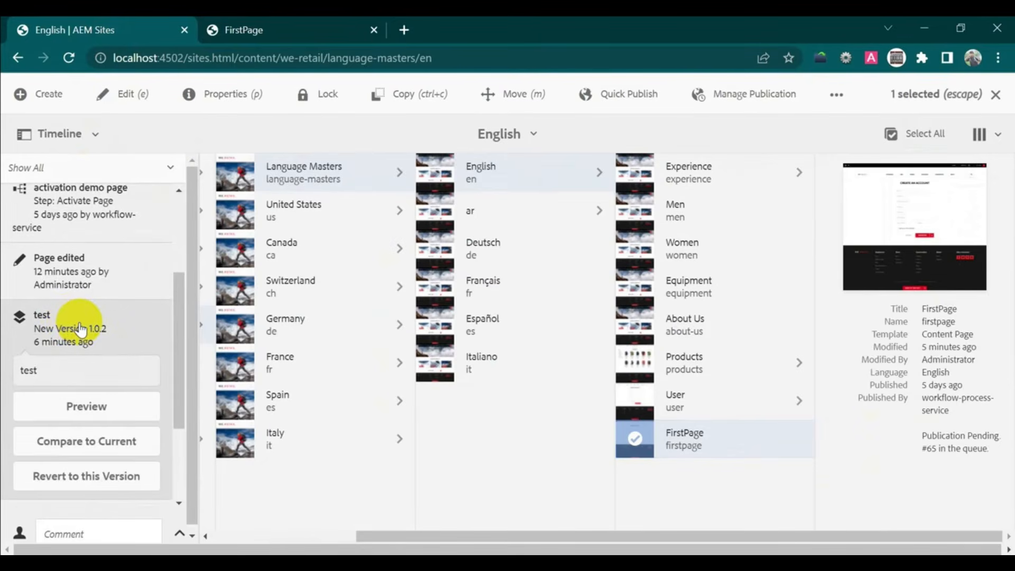
click(99, 480)
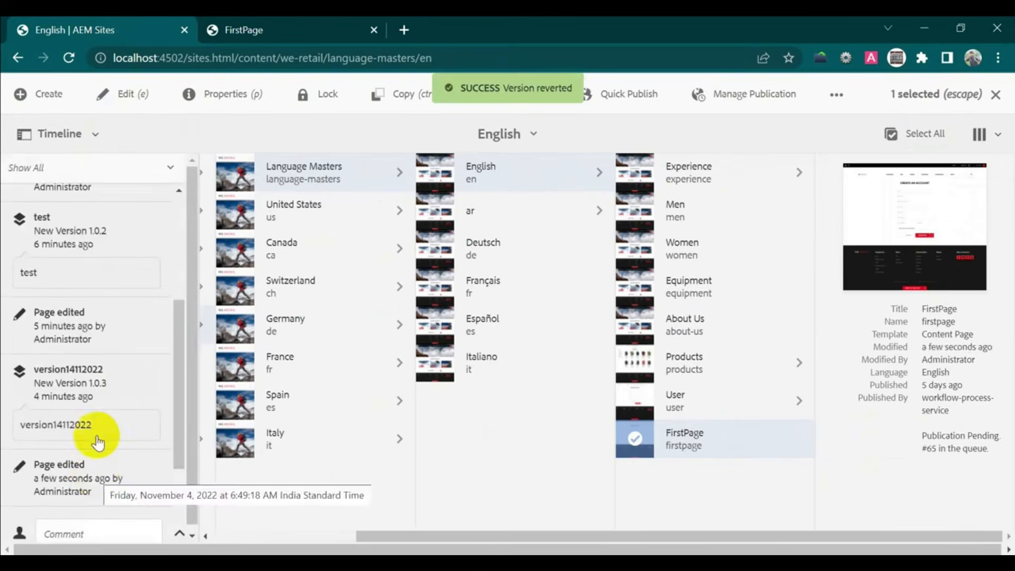
scroll(130, 367, down, 2)
scroll(132, 365, down, 1)
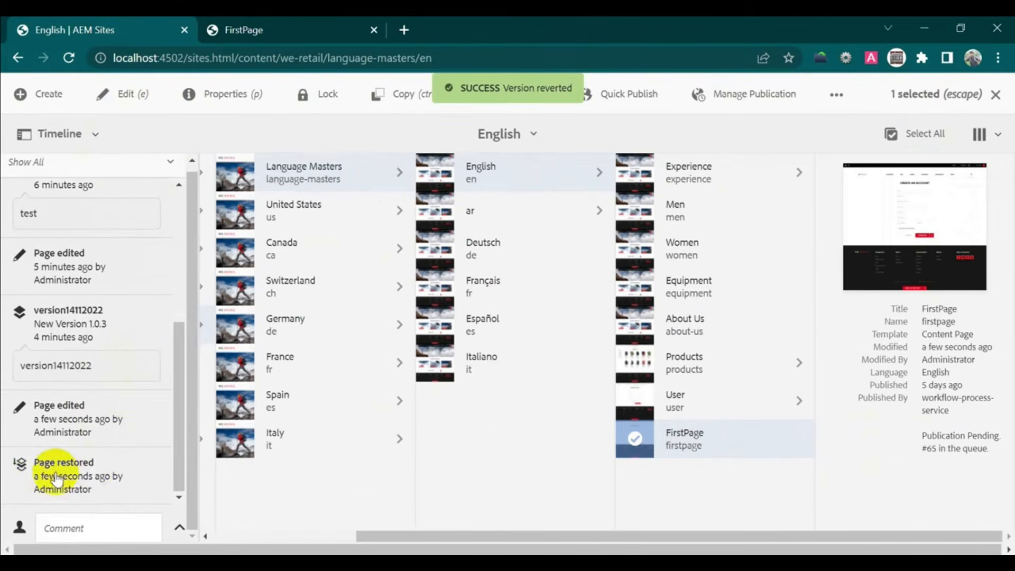
mouse_move(56, 480)
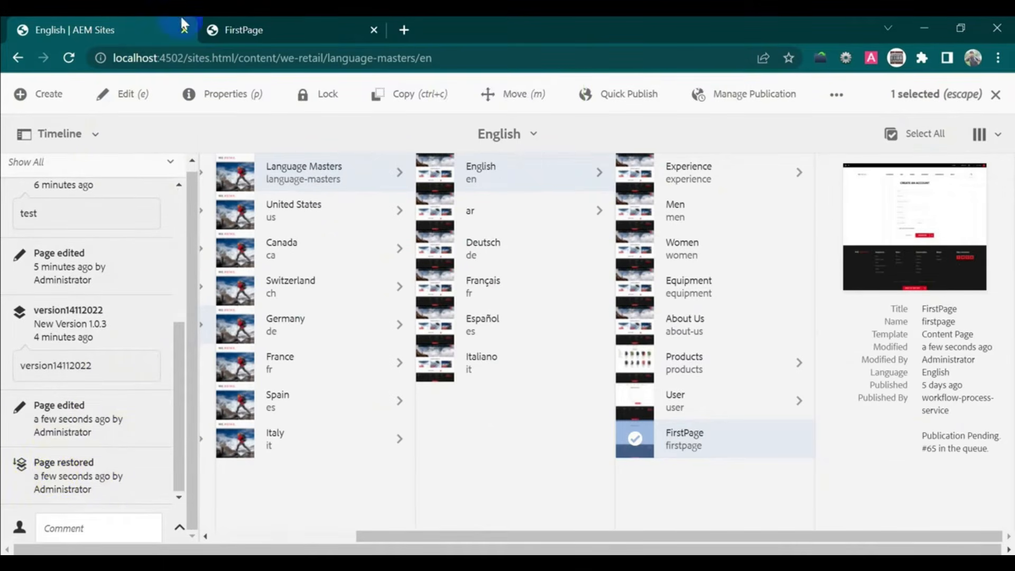
click(260, 30)
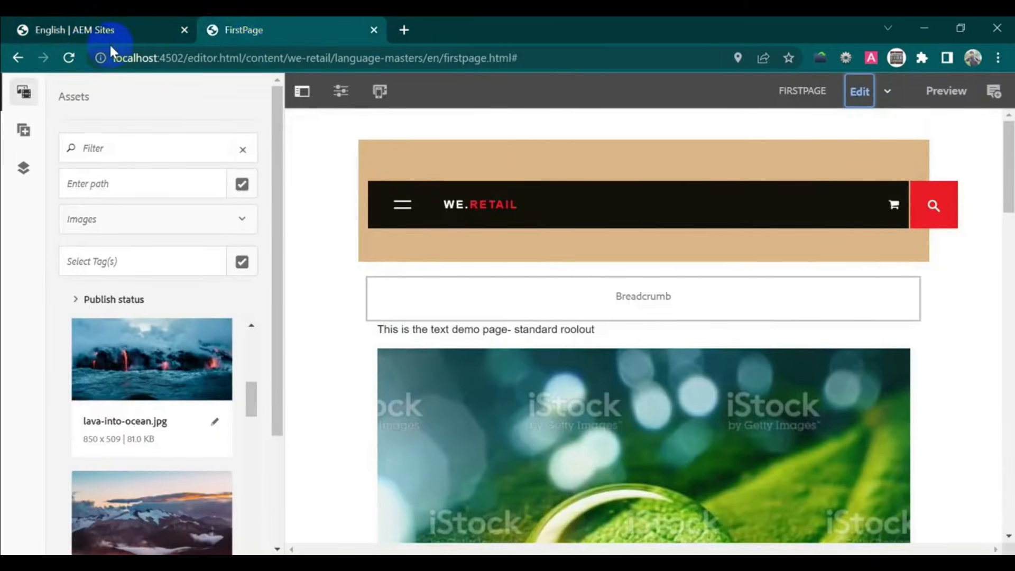
- Reload the FirstPage editor and confirm the lava image below the pier picture is gone
scroll(817, 413, down, 15)
scroll(820, 421, up, 5)
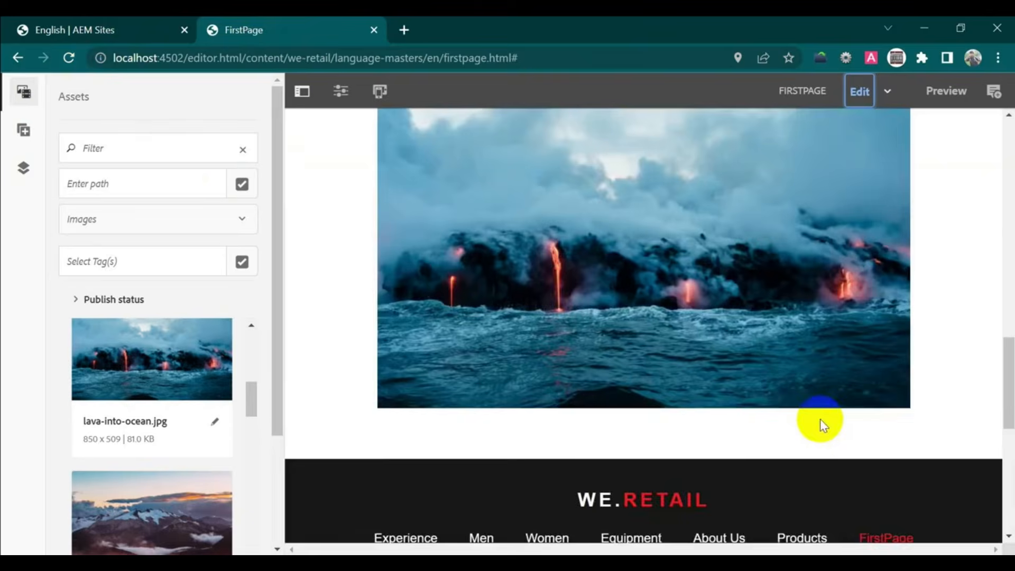
scroll(820, 422, up, 3)
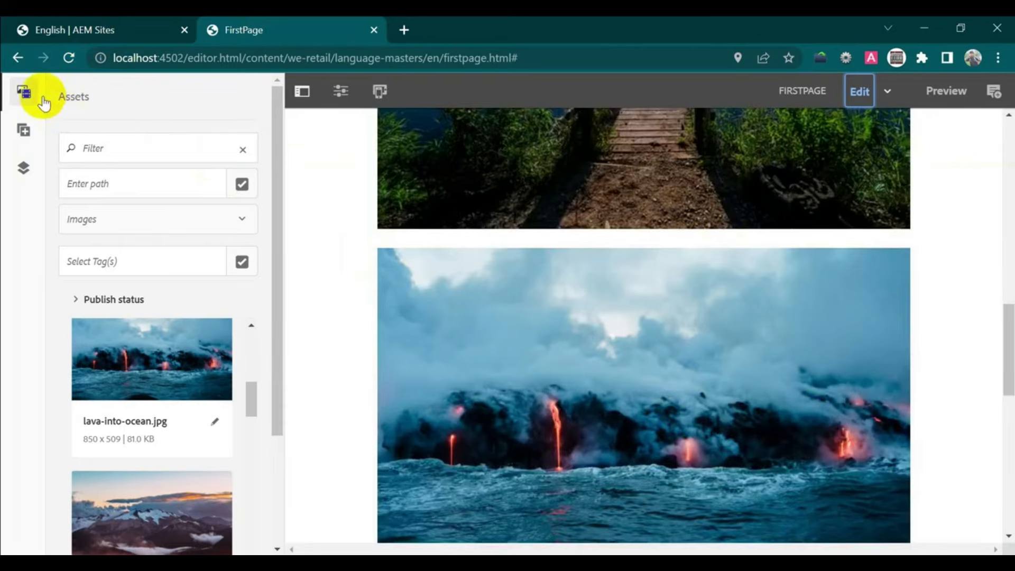
click(69, 58)
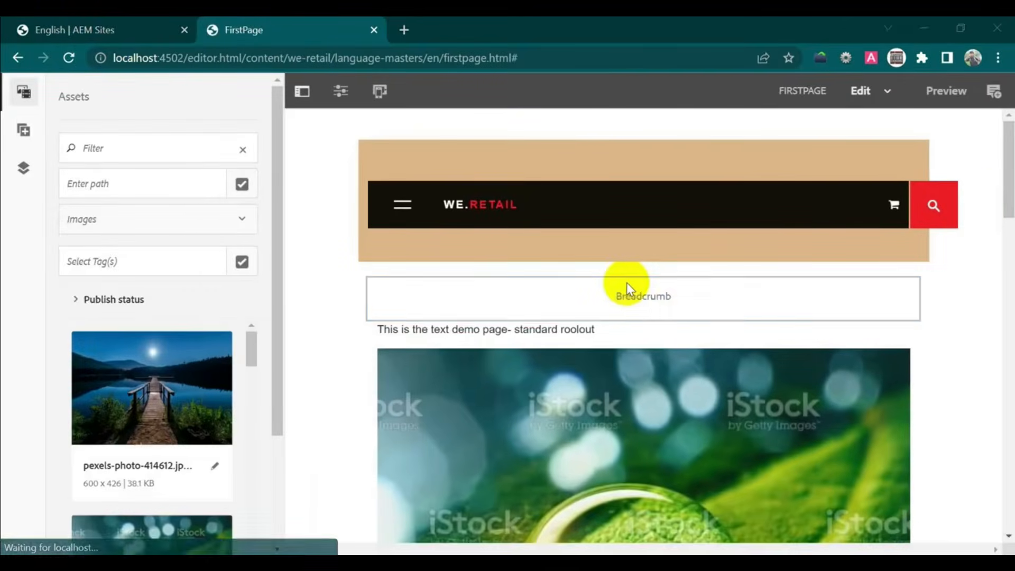
scroll(626, 283, down, 15)
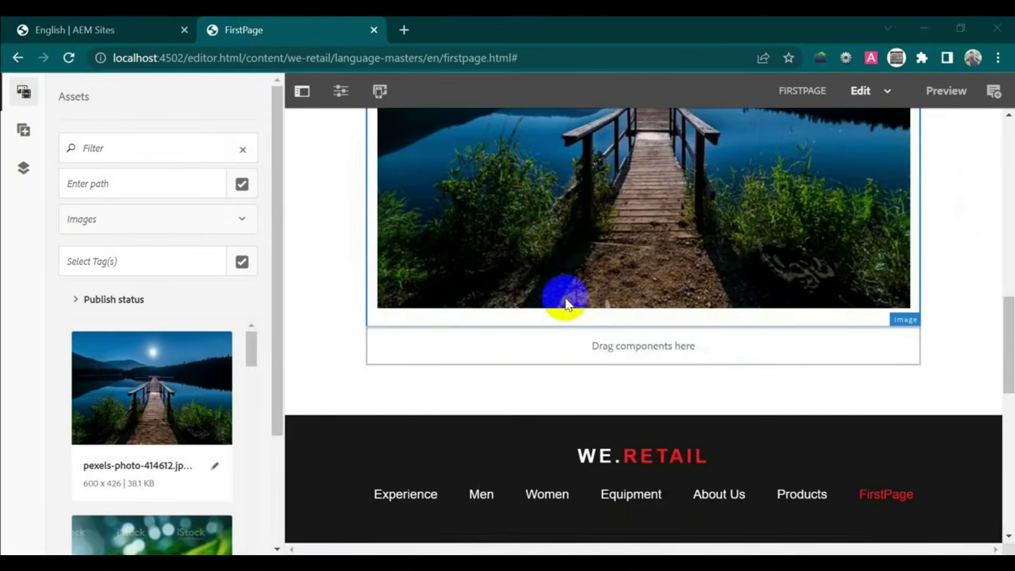
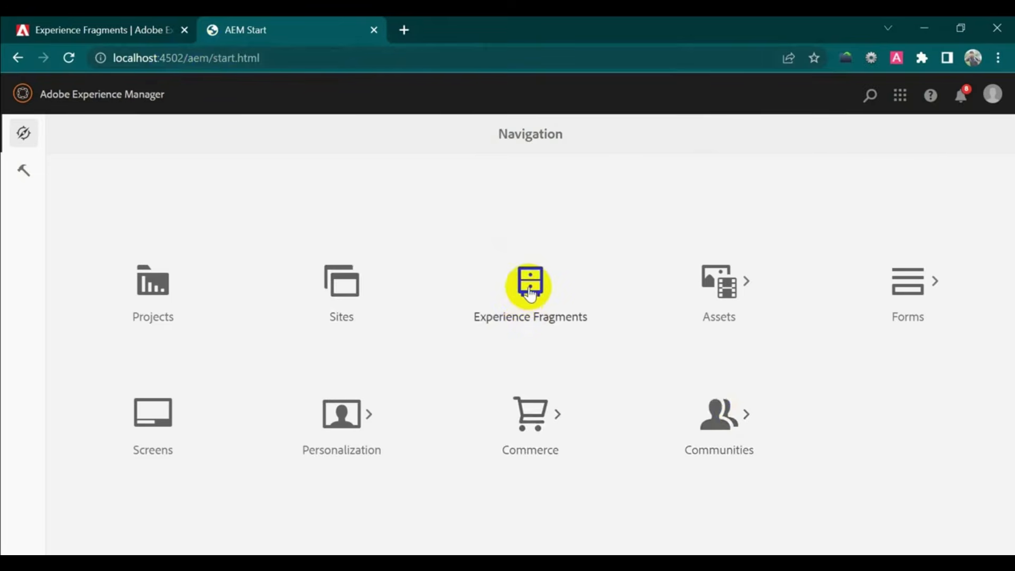
- Create a folder titled and named 'testproject' under Experience Fragments
click(531, 295)
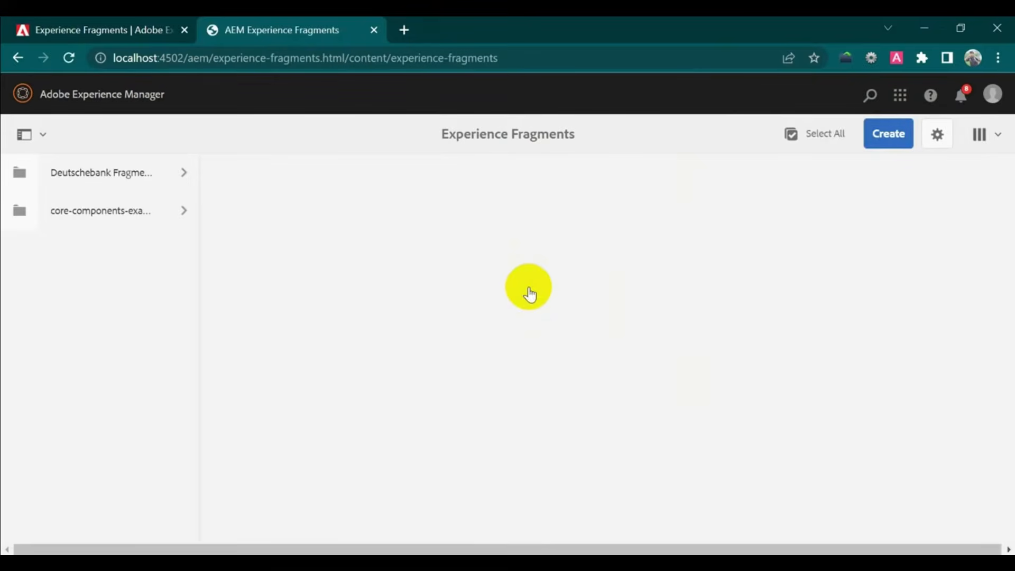
click(880, 141)
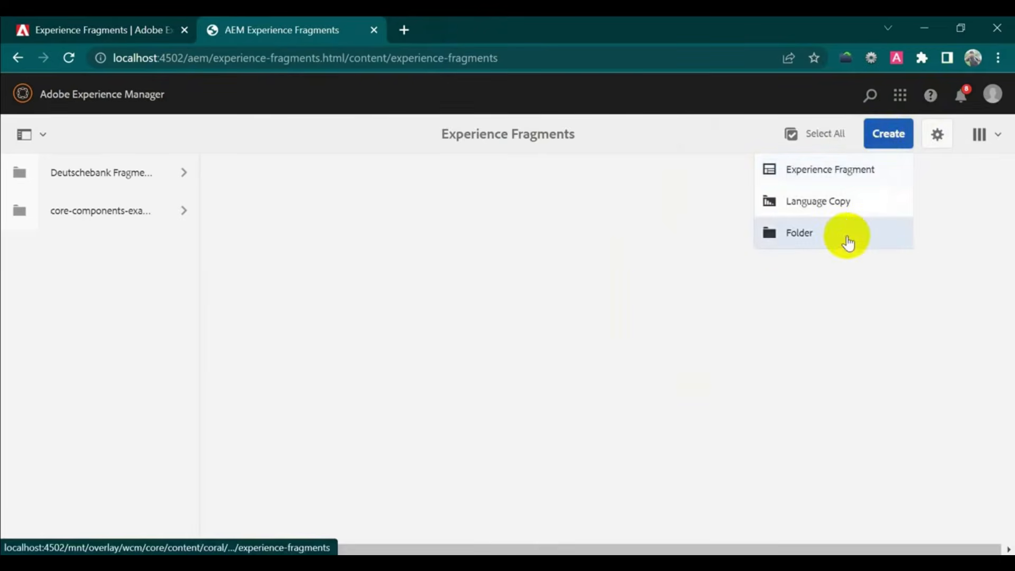
click(846, 238)
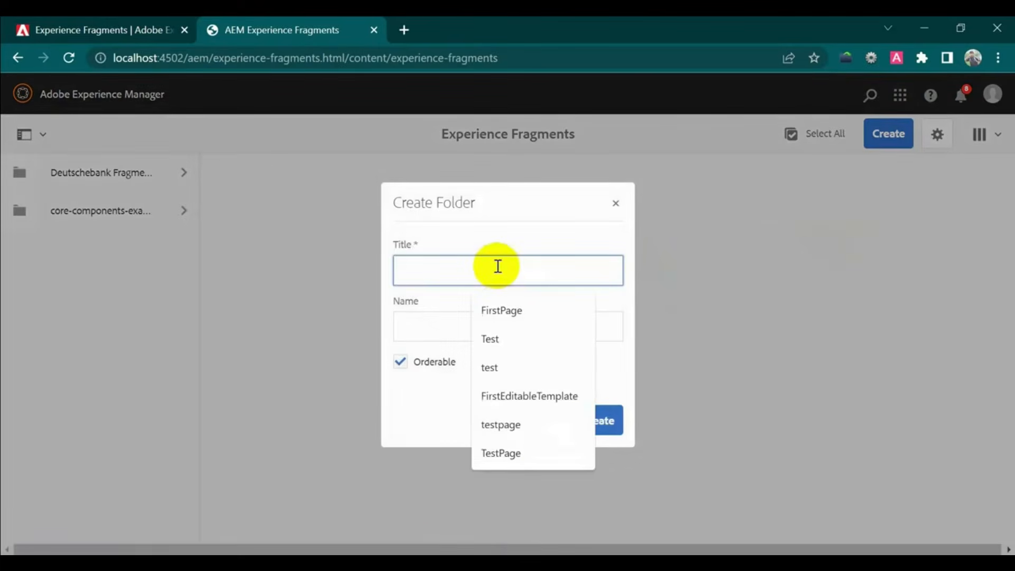
text(testp)
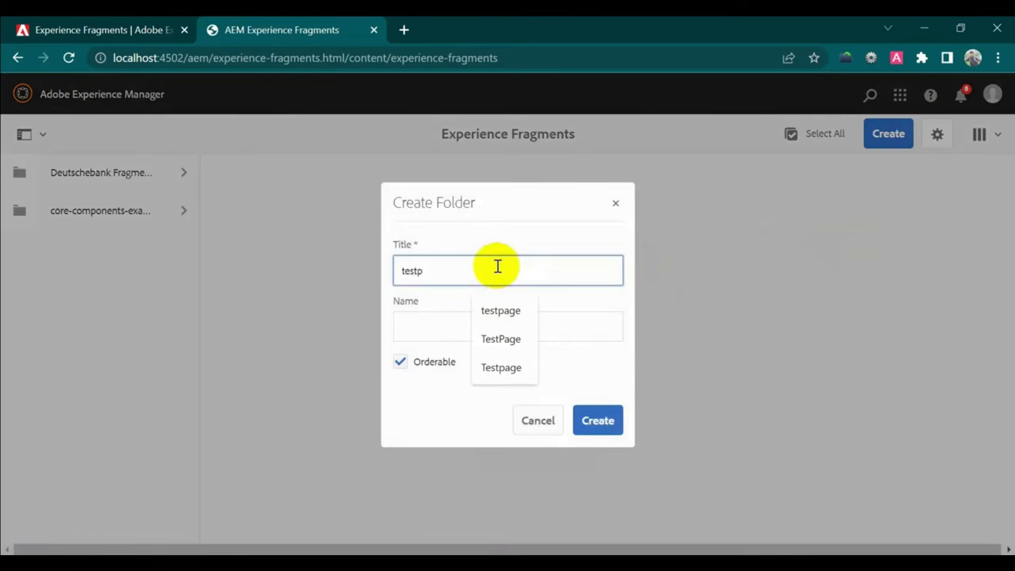
text(roject)
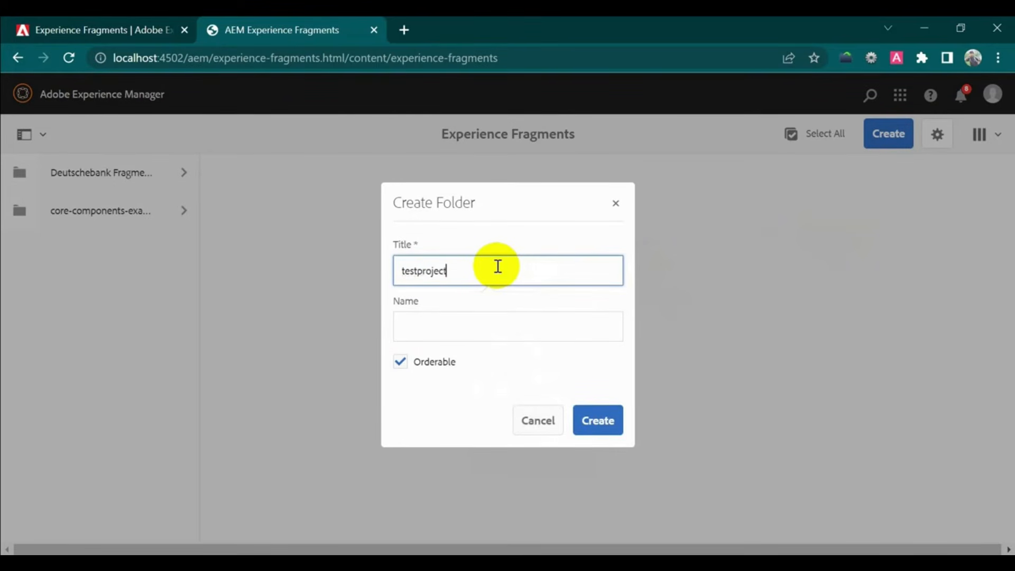
drag(493, 268, 392, 264)
key(ctrl+c)
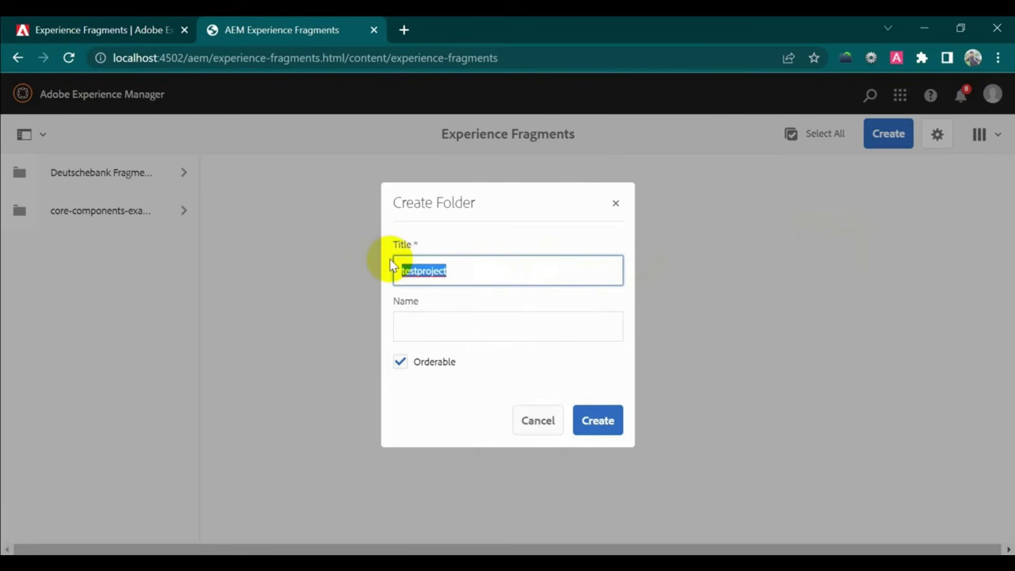
click(419, 329)
key(ctrl+v)
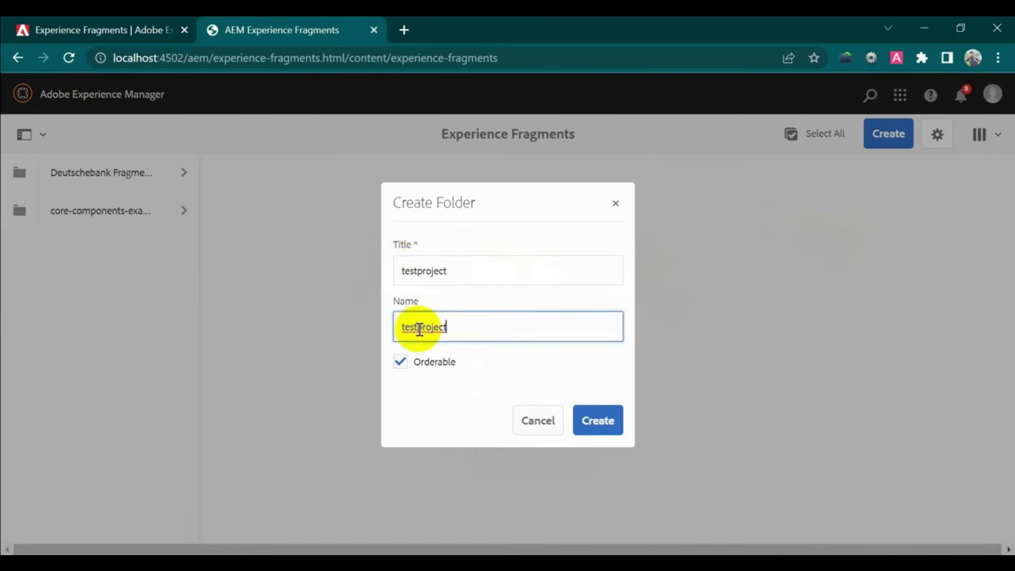
click(602, 423)
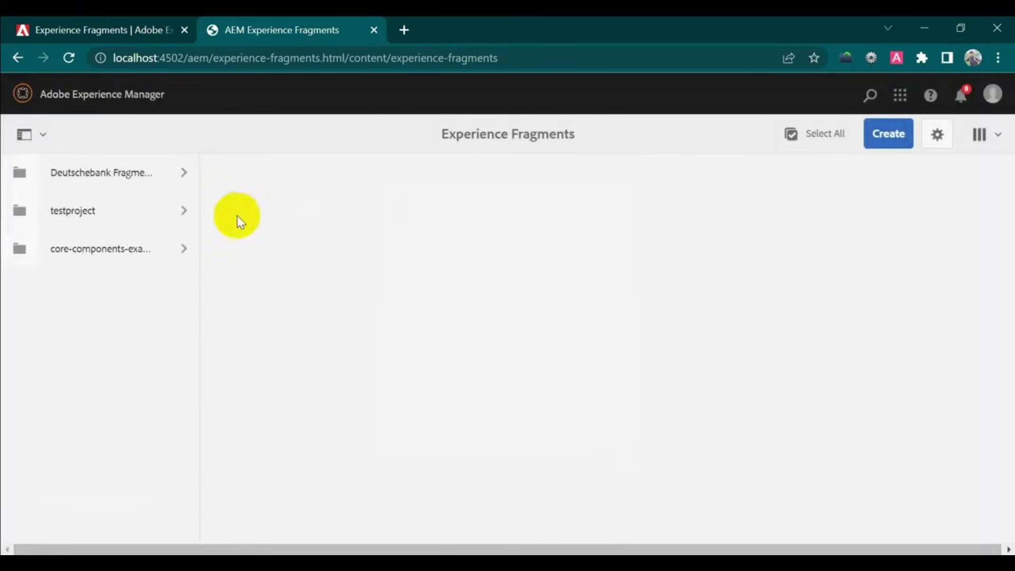
- Inside testproject, create an Experience Fragment Web Variation named 'testpage'
click(136, 214)
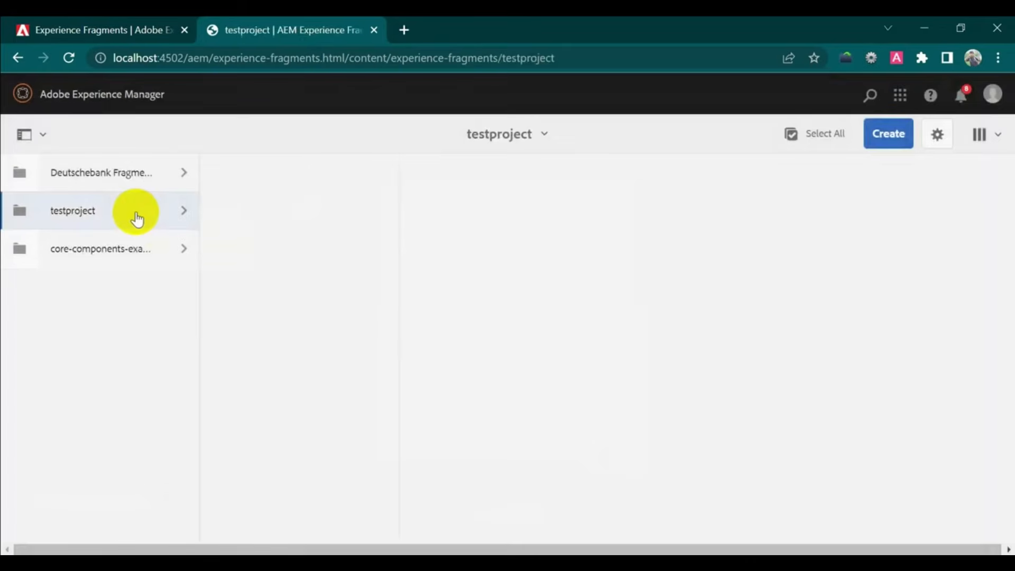
click(880, 135)
click(855, 171)
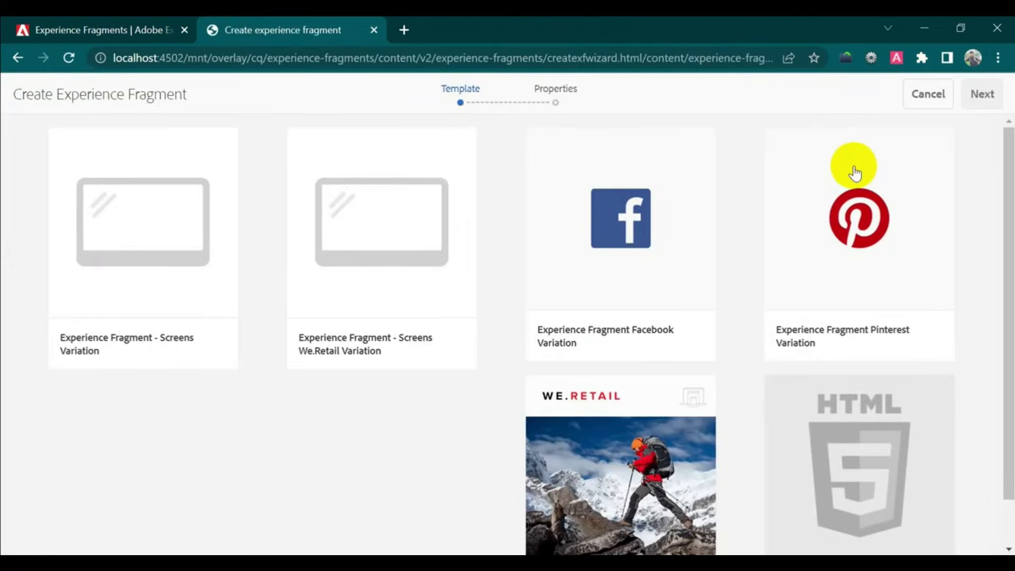
scroll(855, 172, down, 1)
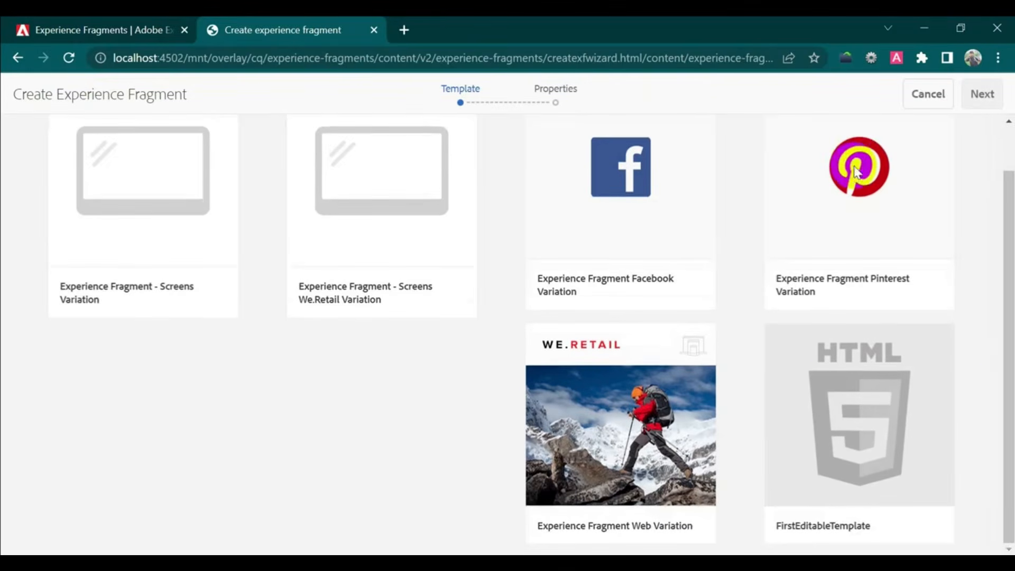
click(932, 390)
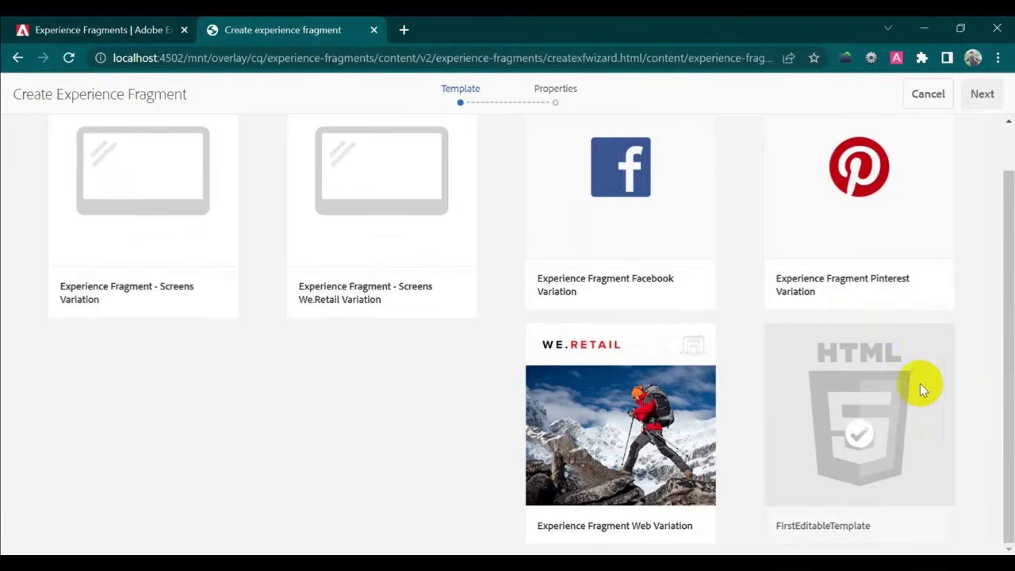
click(659, 460)
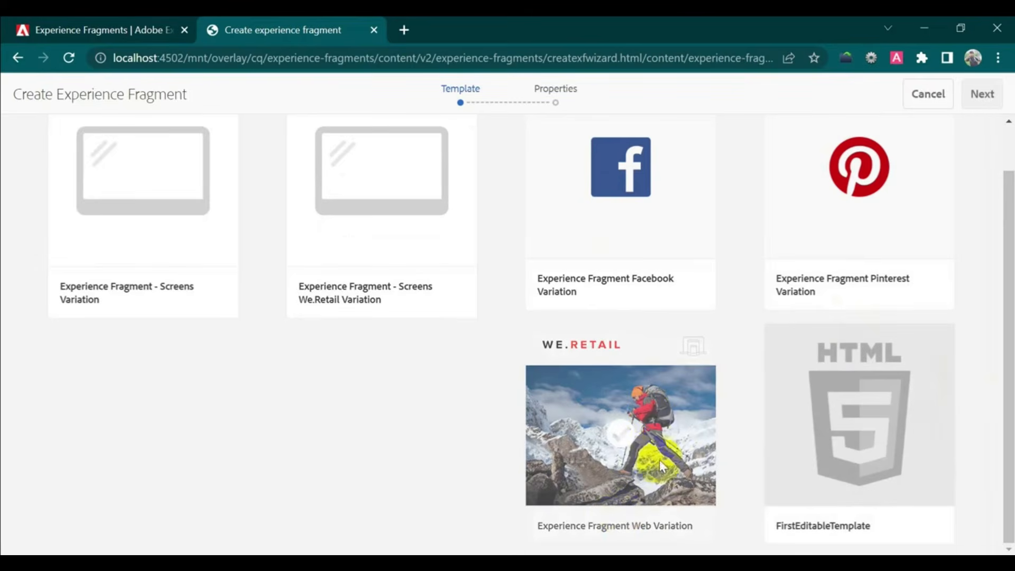
click(614, 442)
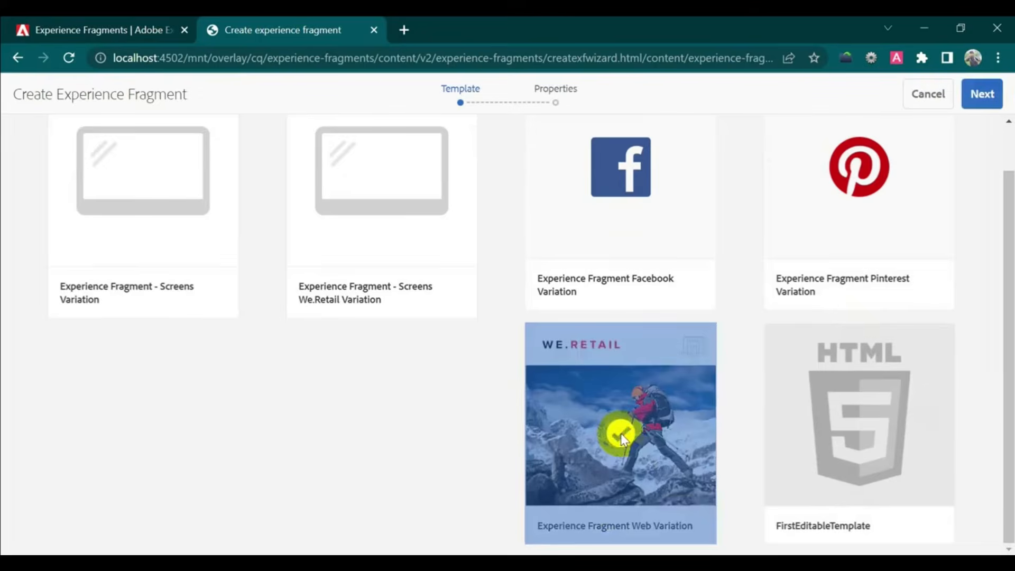
click(982, 94)
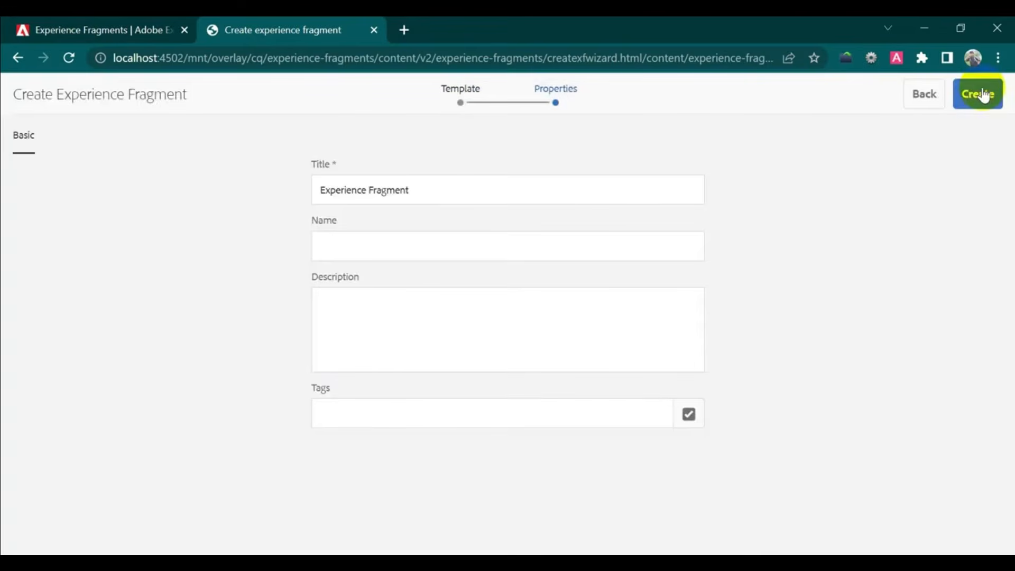
click(398, 240)
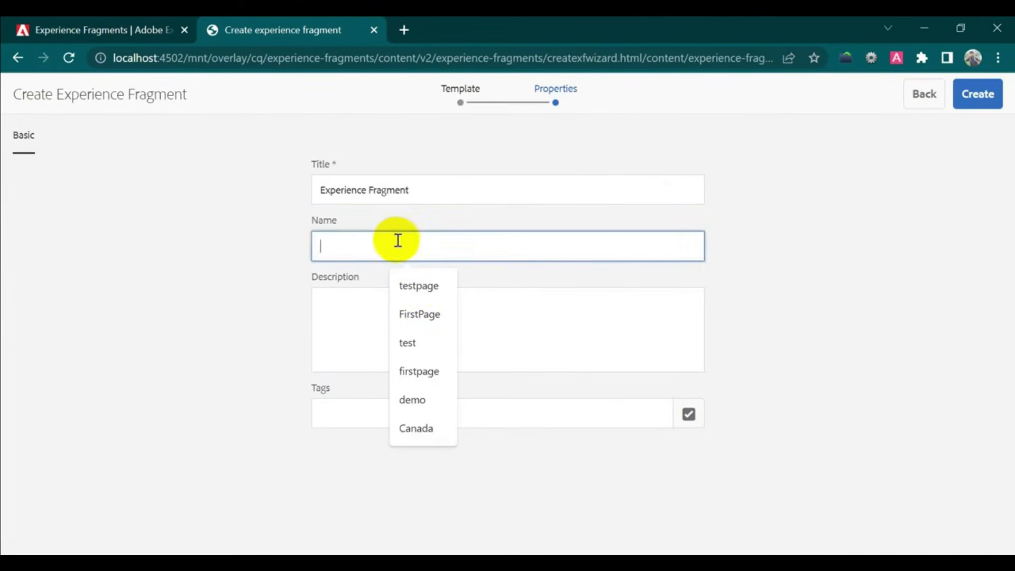
click(437, 285)
click(971, 94)
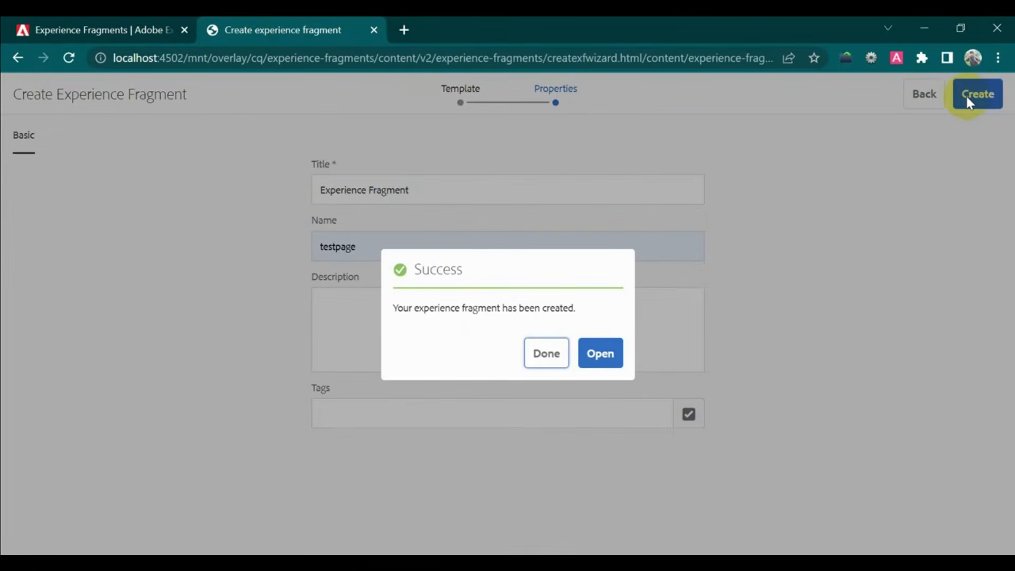
- Open the testpage fragment for editing and insert an Image component into its layout container
click(597, 355)
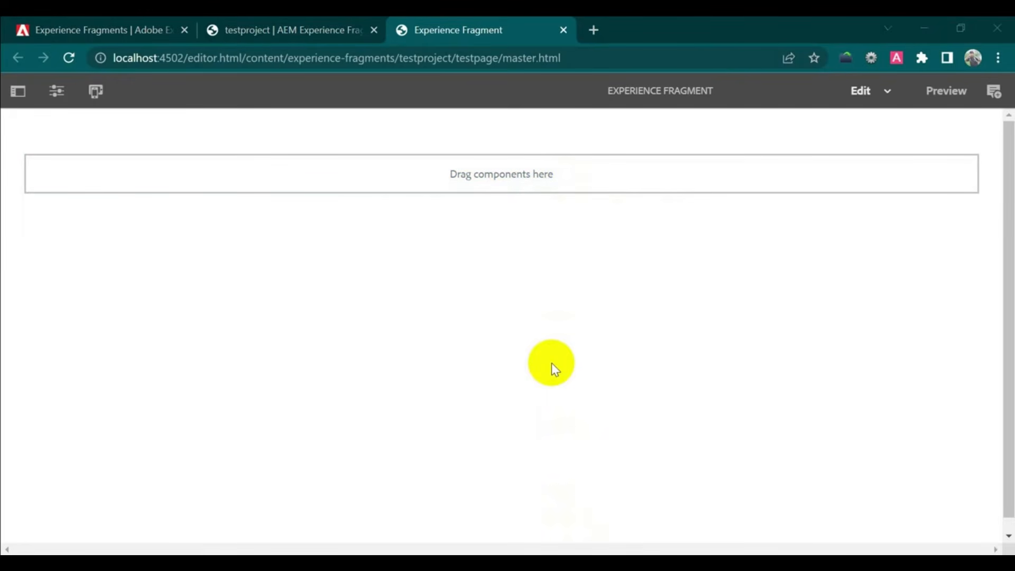
click(572, 173)
click(46, 138)
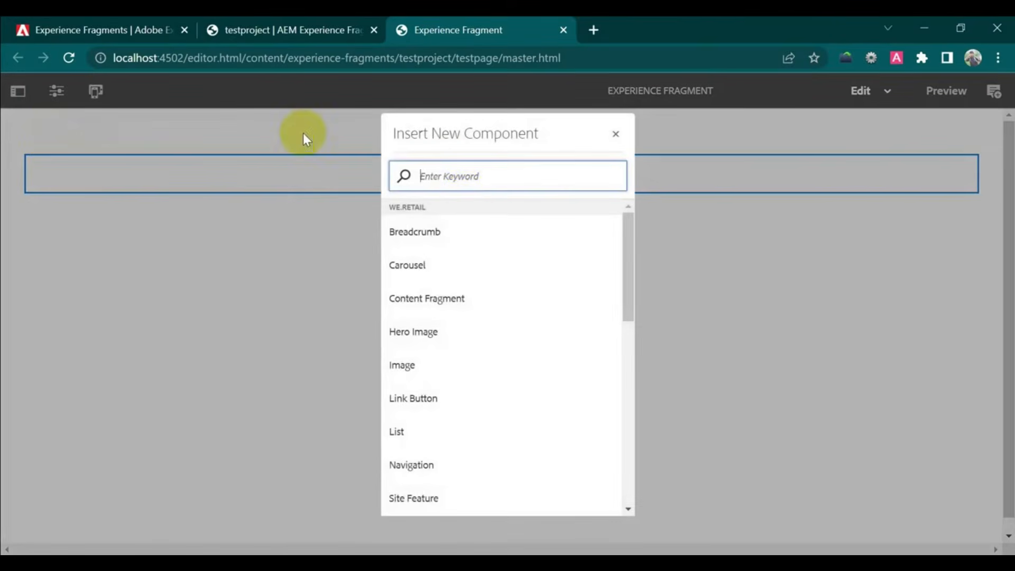
click(467, 370)
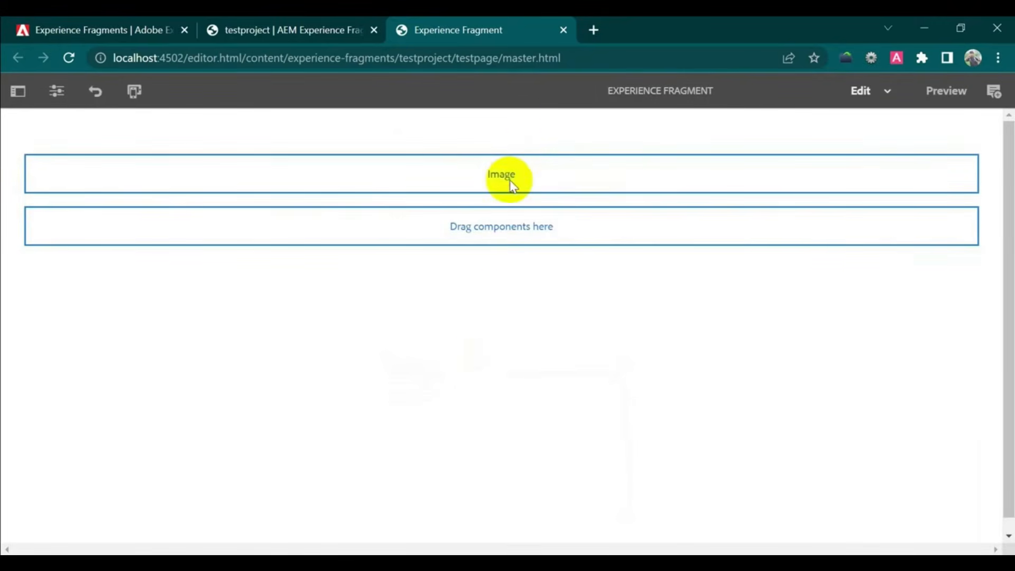
- Narrow the Image component to about half the page width in Layout mode
click(511, 184)
click(526, 140)
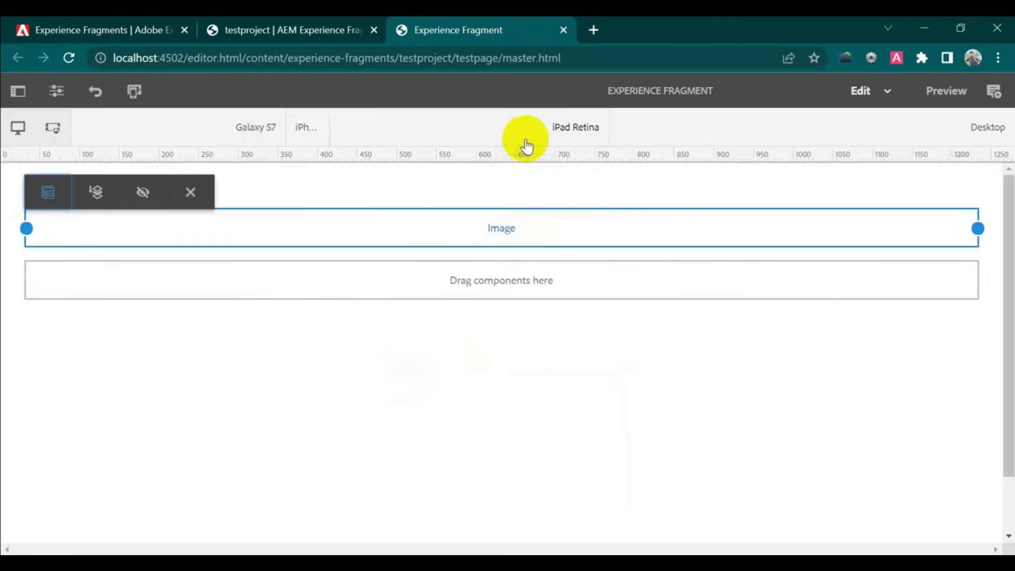
drag(978, 229, 491, 222)
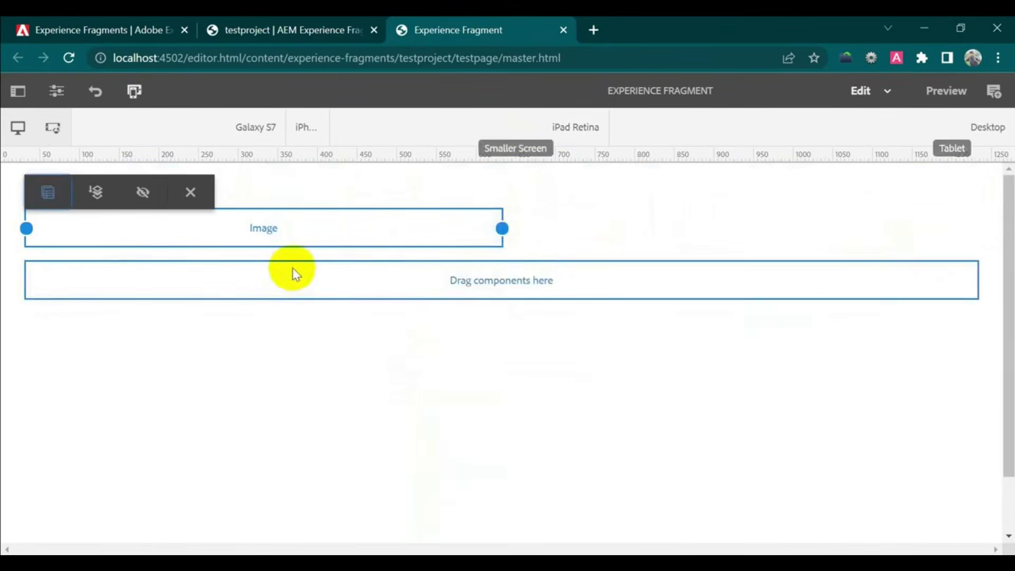
click(271, 275)
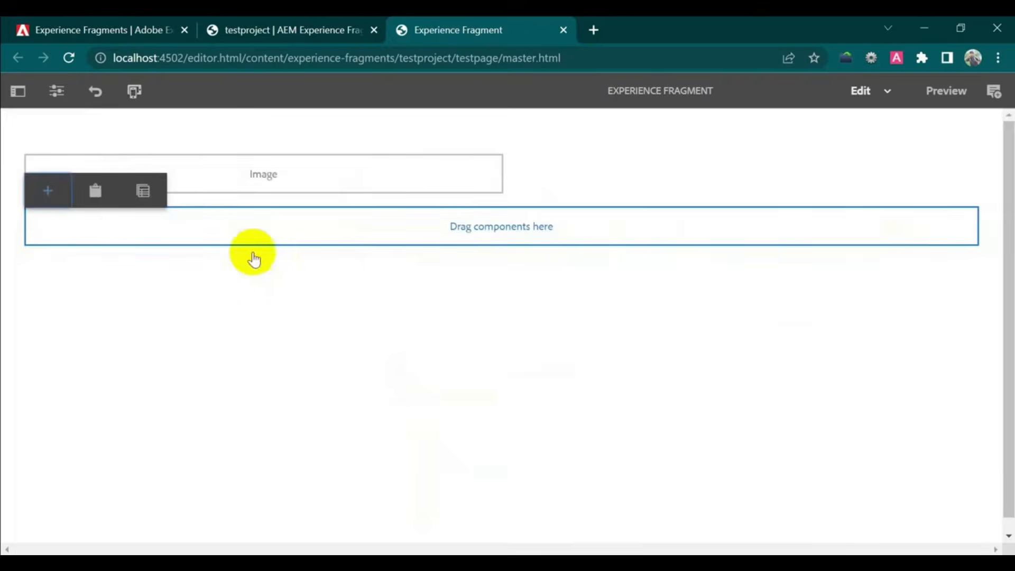
- Insert a Text component and resize it to half width beside the Image
click(51, 192)
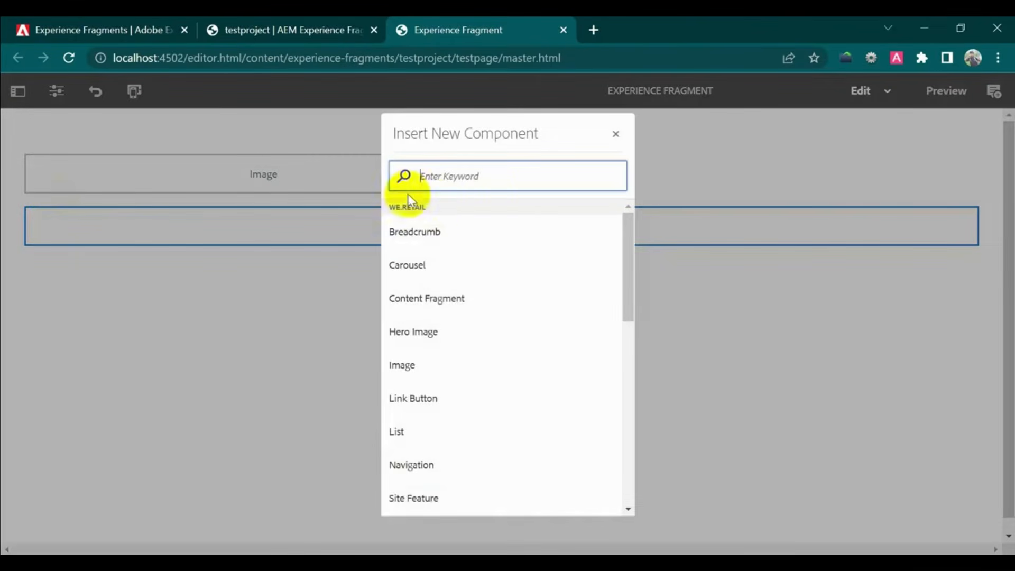
text(text)
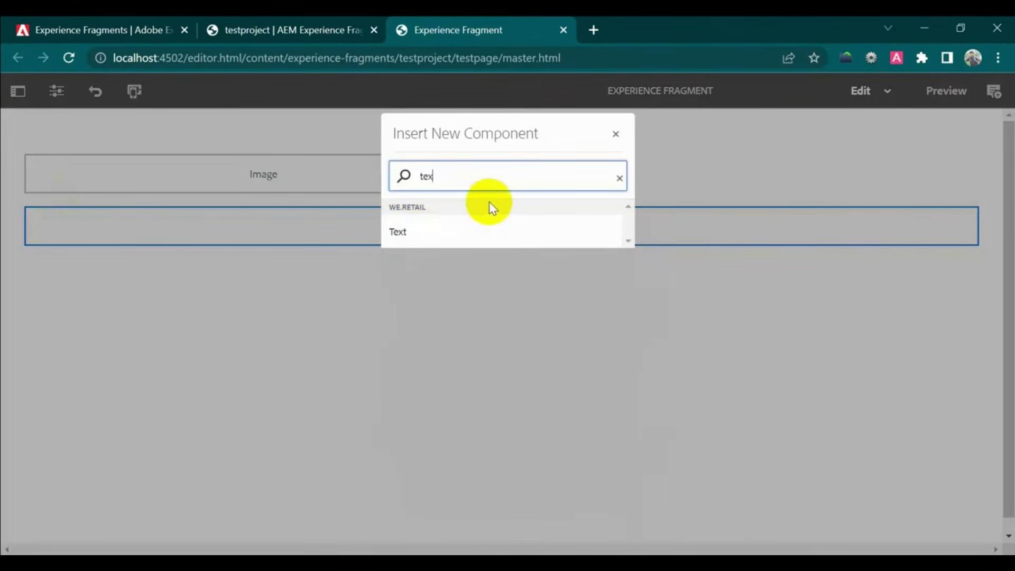
click(497, 230)
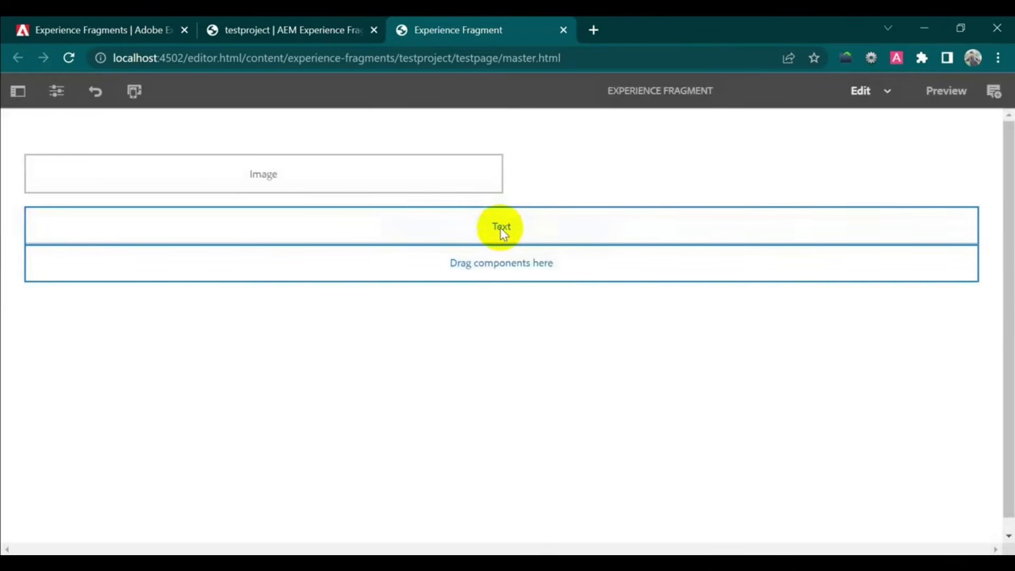
click(687, 231)
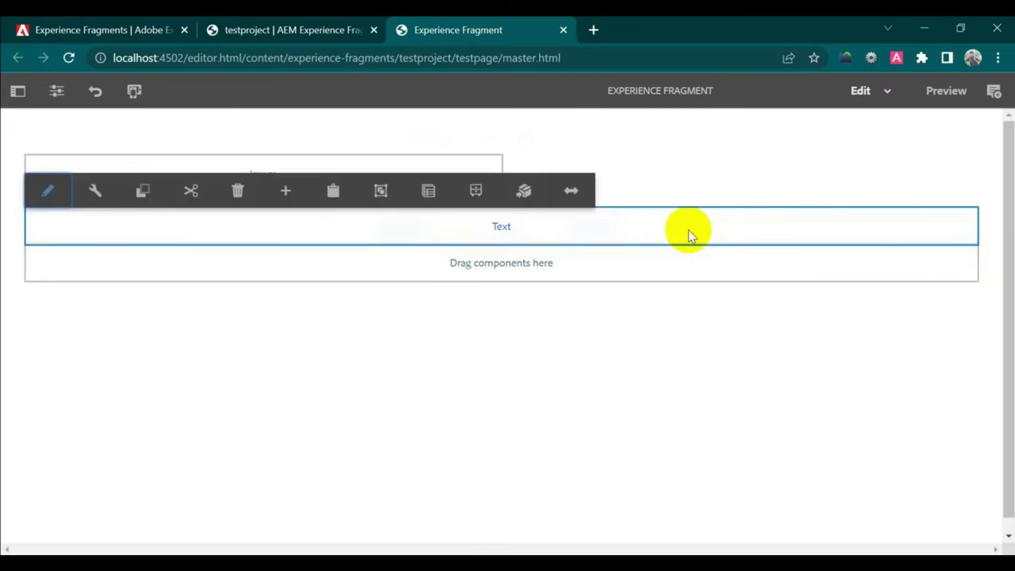
click(571, 191)
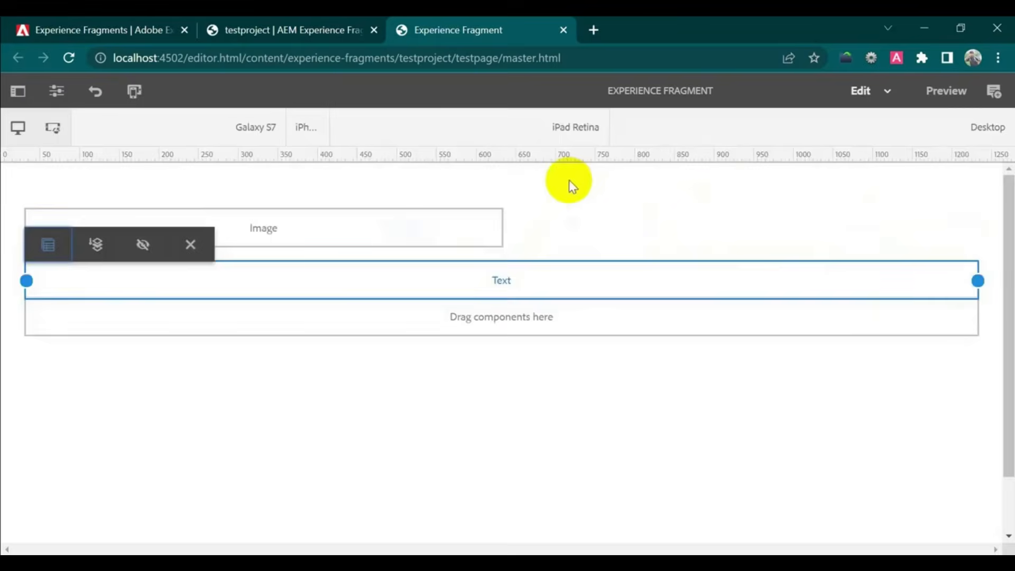
drag(979, 281, 512, 272)
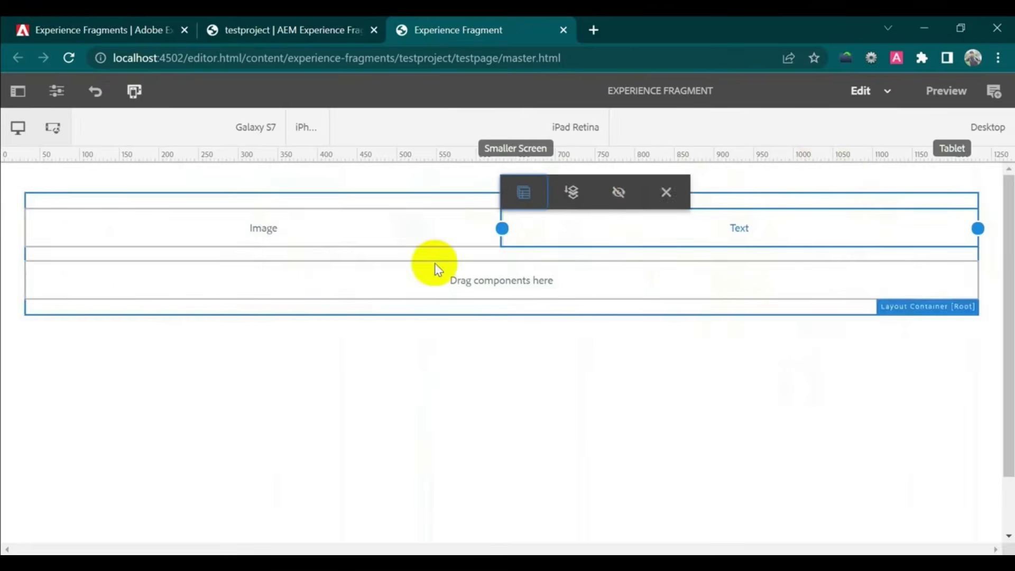
click(310, 214)
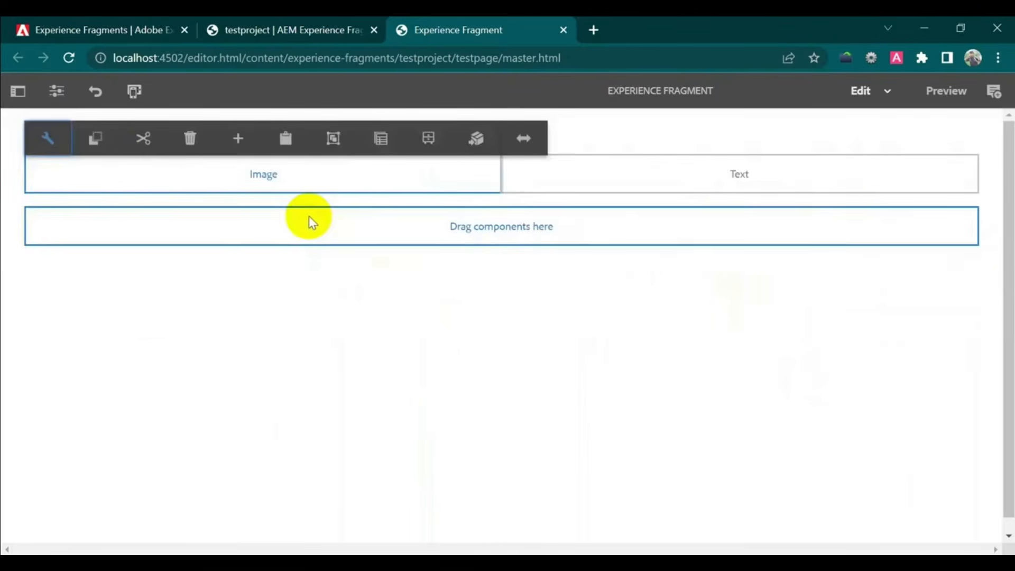
- Drag the lake-and-jetty photo pexels-photo-414612 from Assets into the Image component's settings
click(18, 94)
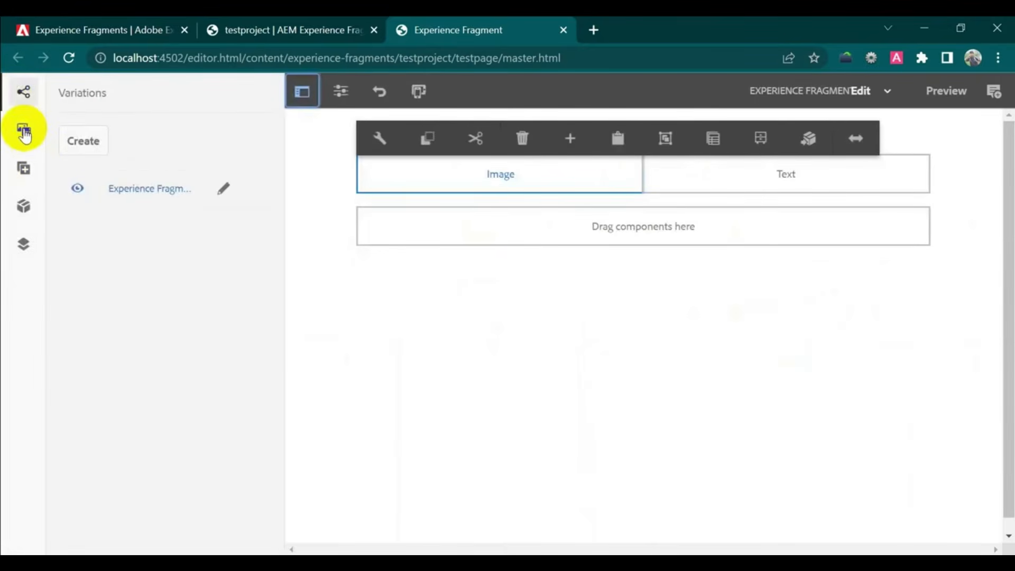
click(23, 134)
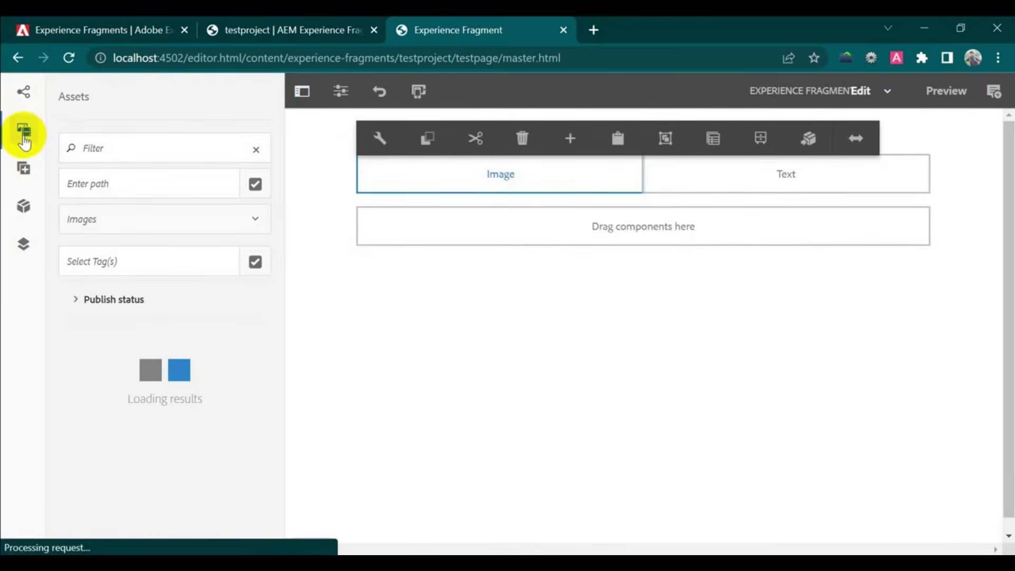
click(379, 138)
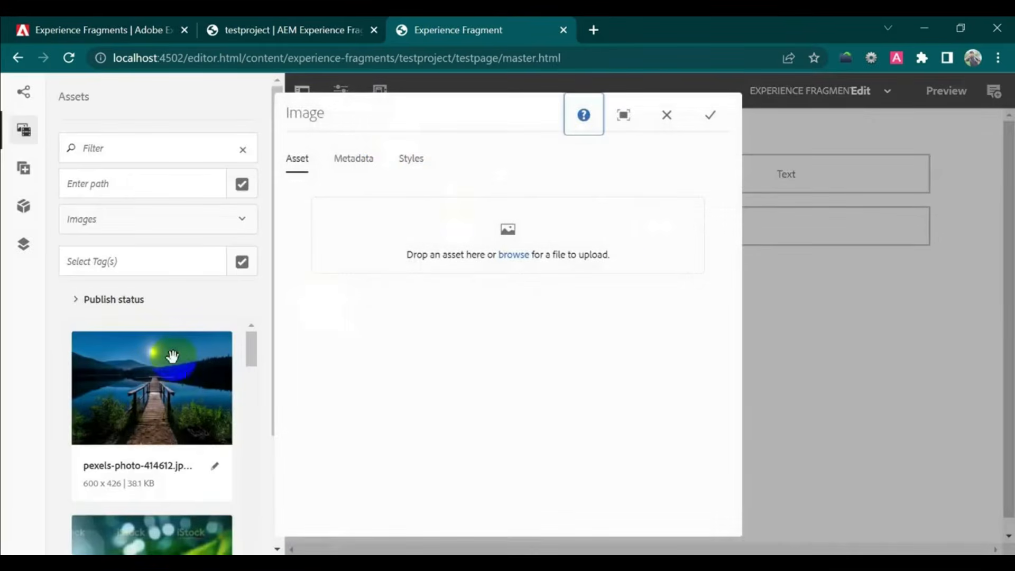
drag(56, 424, 539, 229)
click(710, 118)
- Stop taking alt text and caption from DAM; enter alternative text 'text' and caption 'test'
click(356, 158)
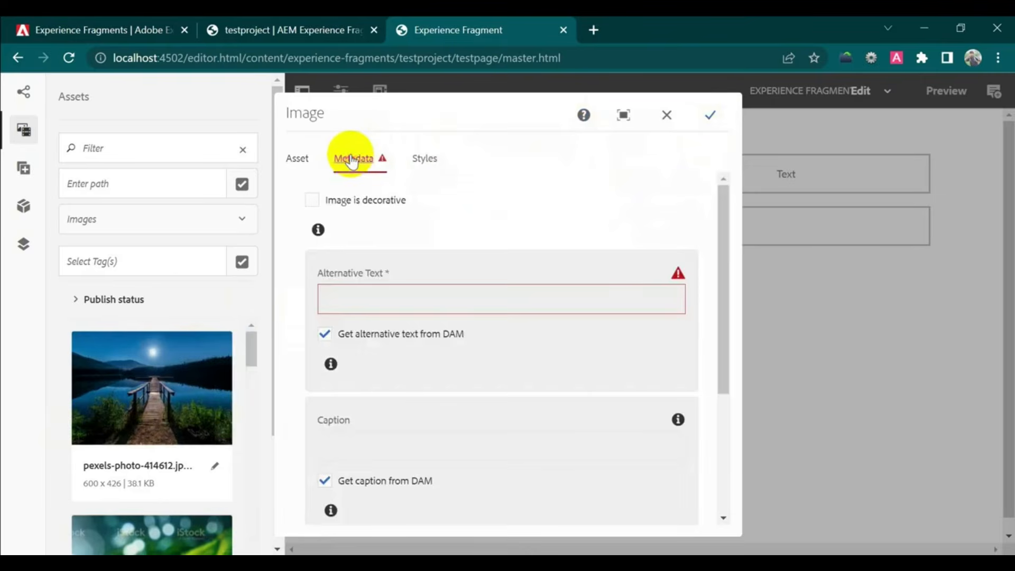
click(403, 296)
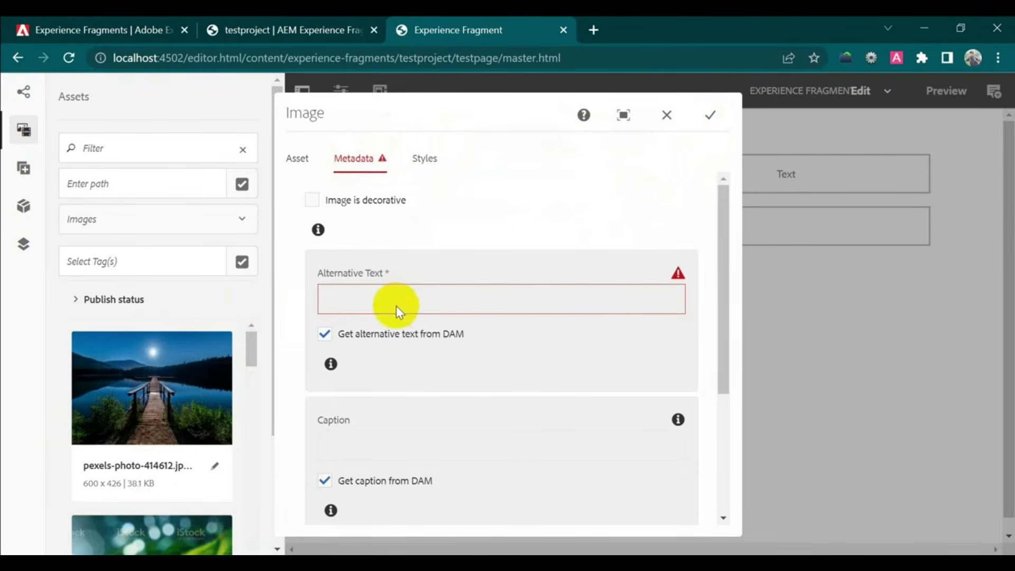
click(326, 335)
click(325, 481)
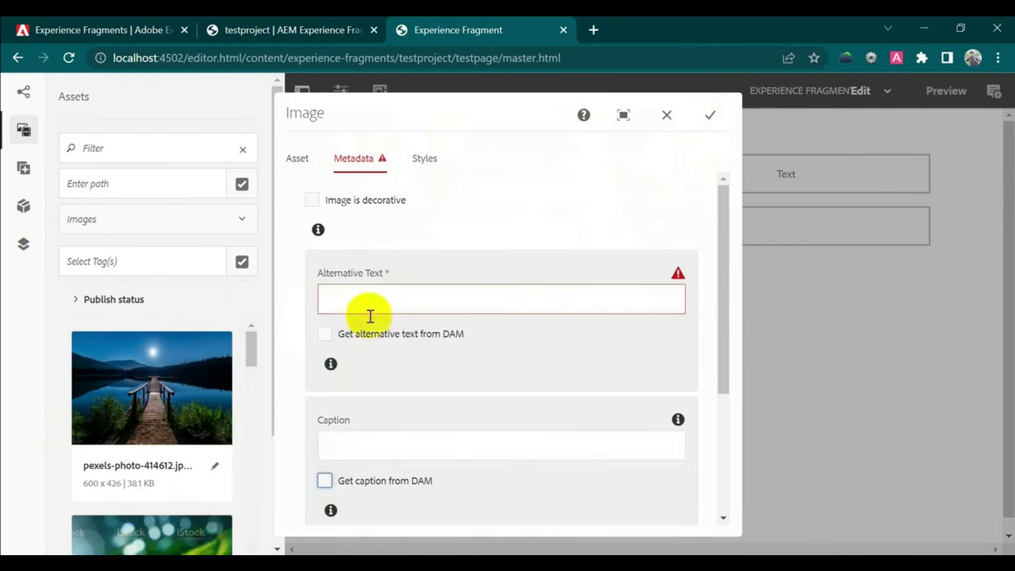
click(381, 295)
text(text)
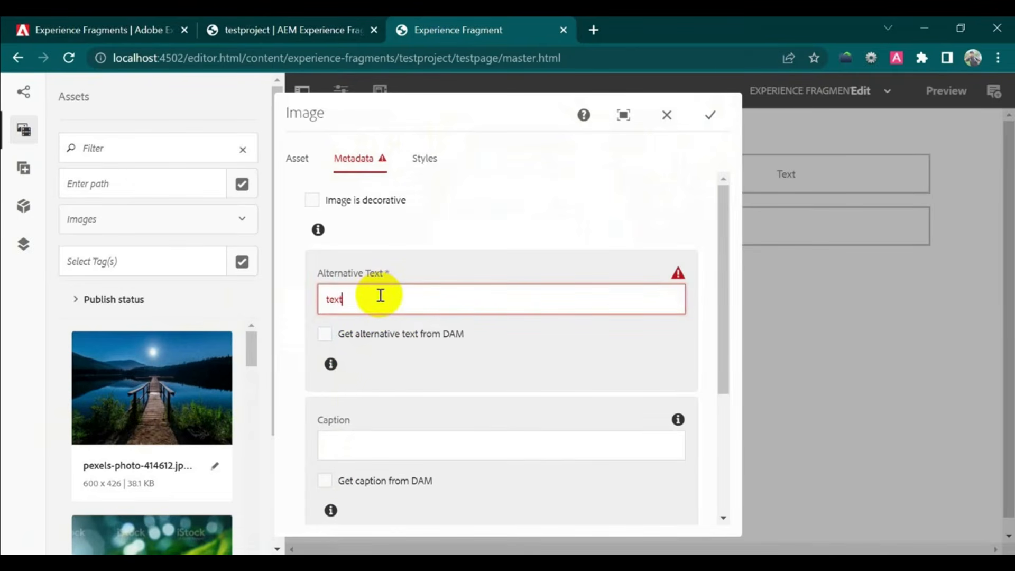
click(354, 451)
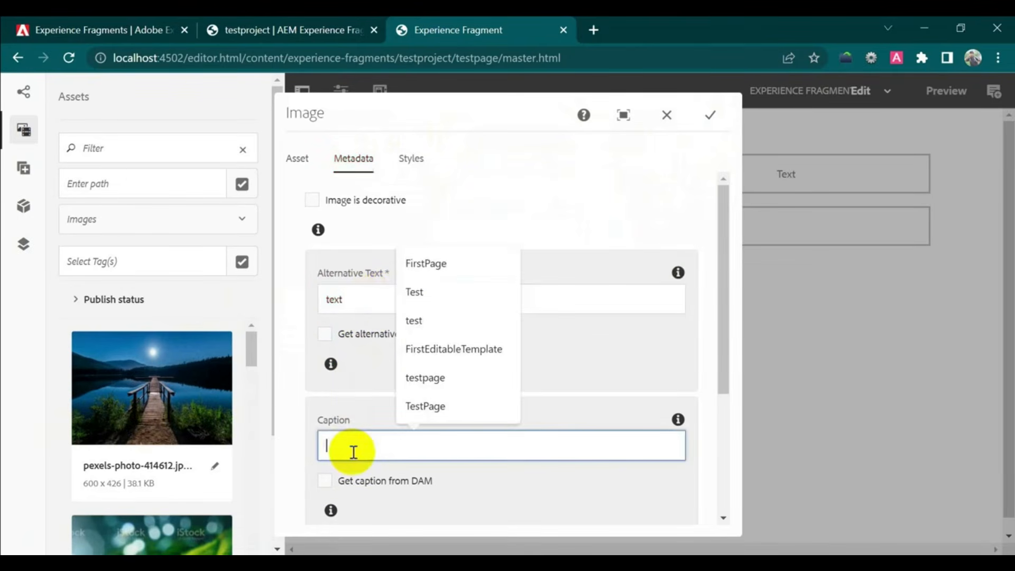
text(test)
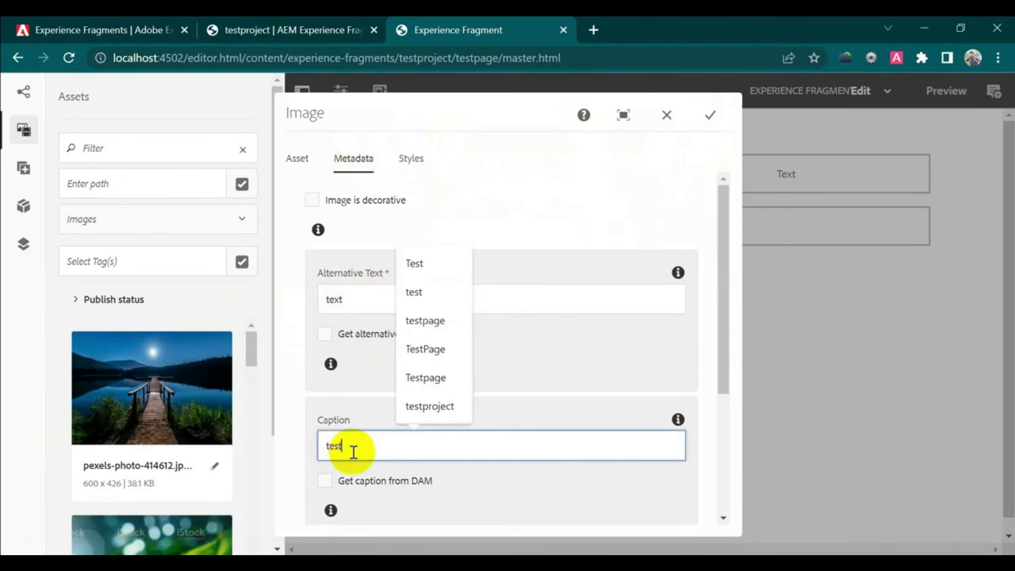
- Apply the photo to the Image component and start editing the Text component
click(710, 115)
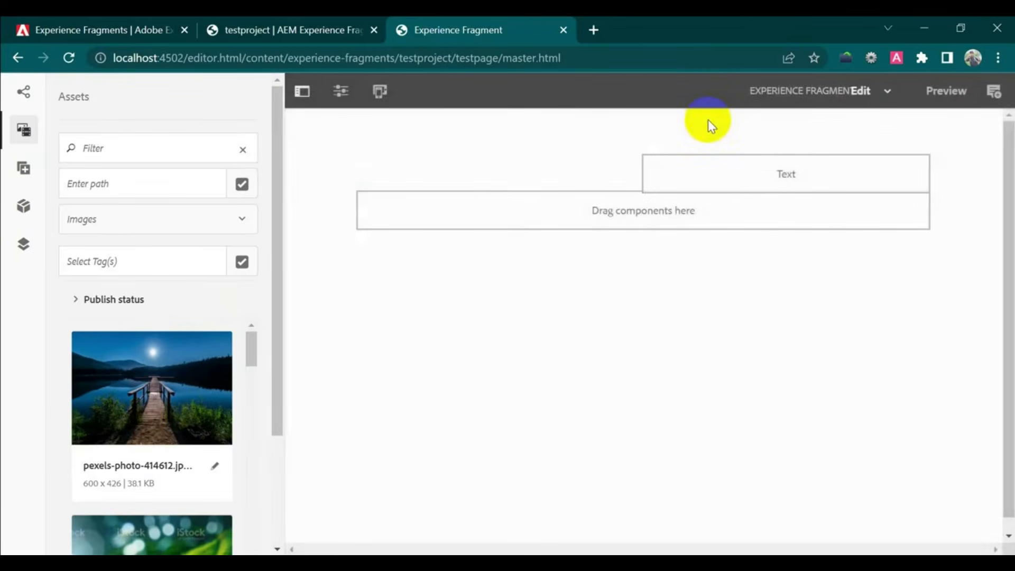
click(780, 180)
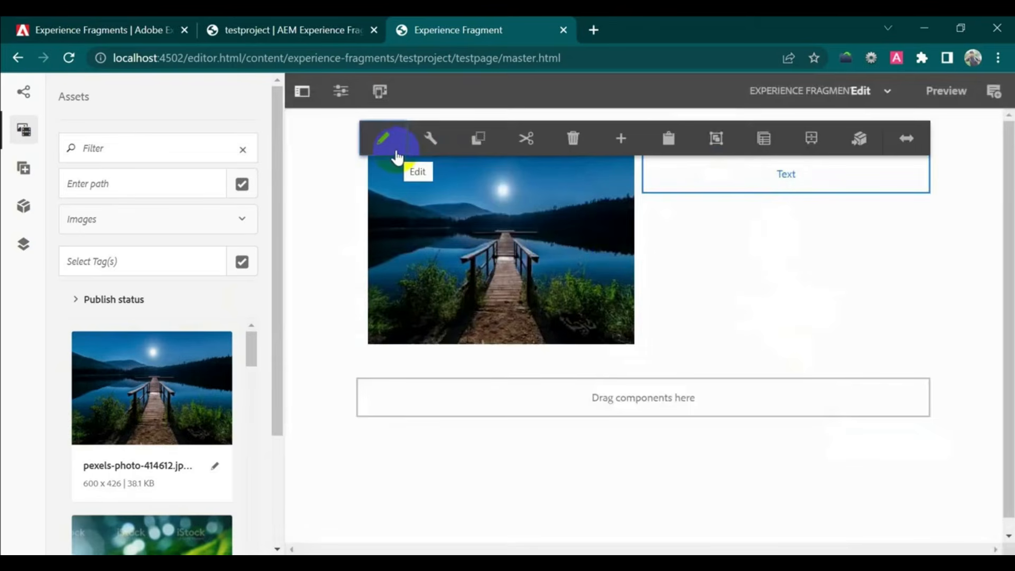
click(185, 30)
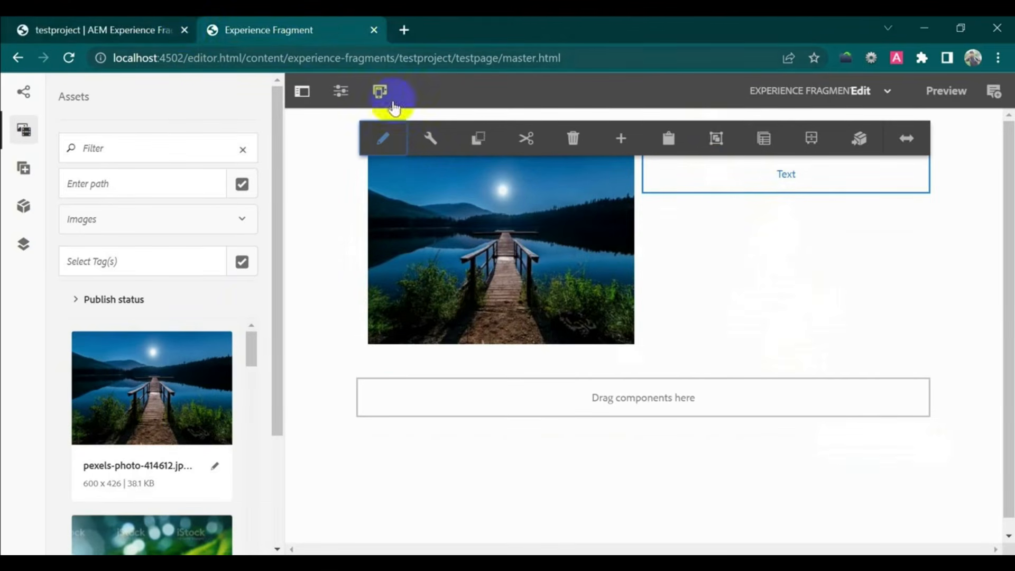
click(385, 141)
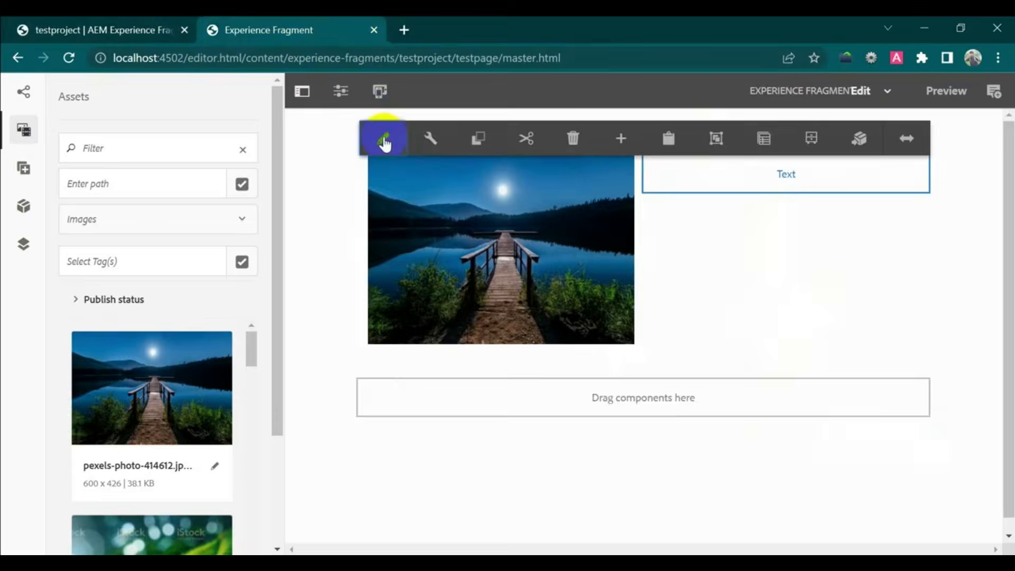
- Google 'experience fragments in aem' and copy the featured definition paragraph
click(406, 30)
text(Ex)
key(Return)
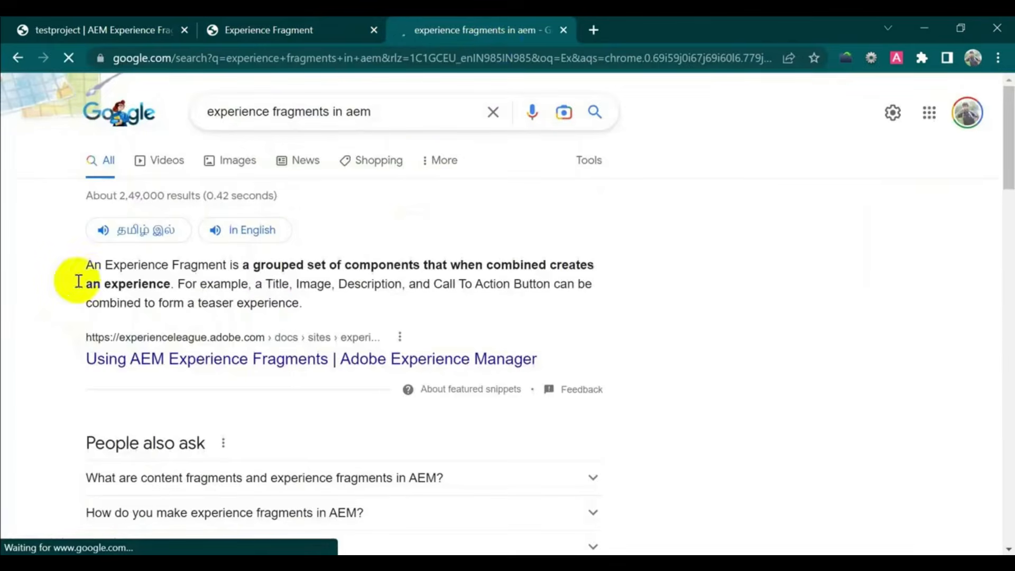
drag(84, 265, 324, 314)
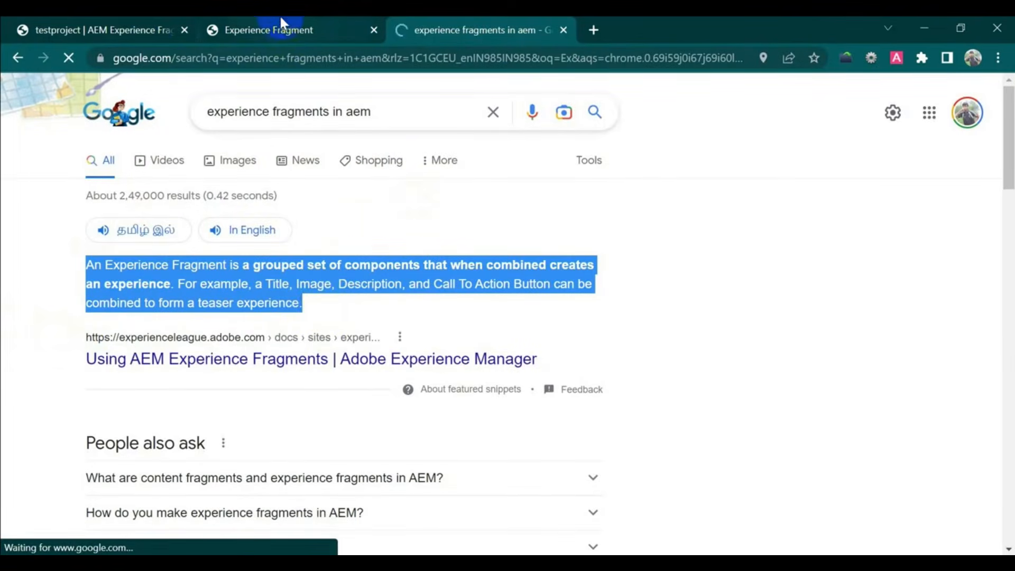
click(153, 27)
click(242, 26)
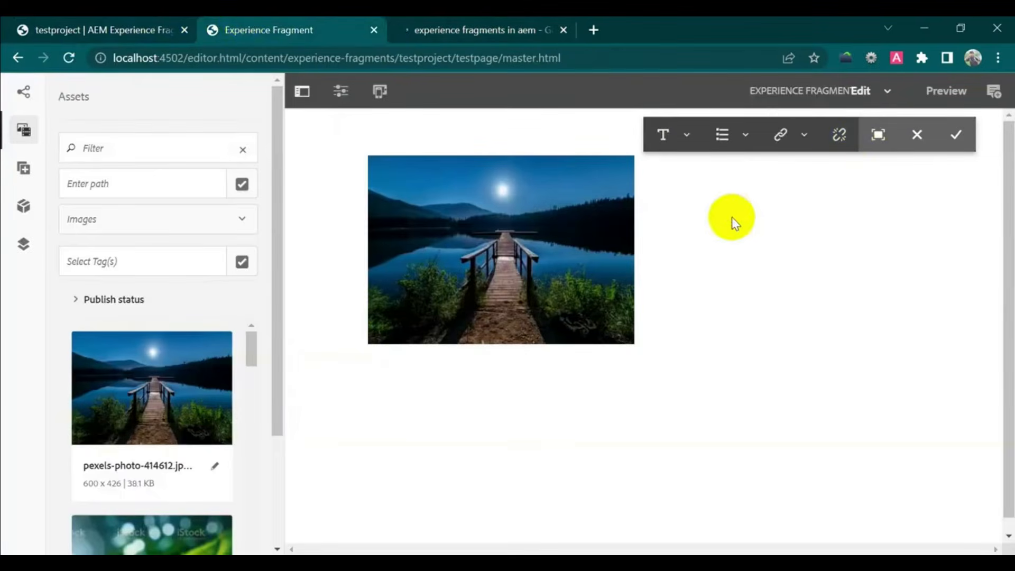
- Paste the Experience Fragment definition paragraph into the Text component and save it
click(709, 173)
click(685, 171)
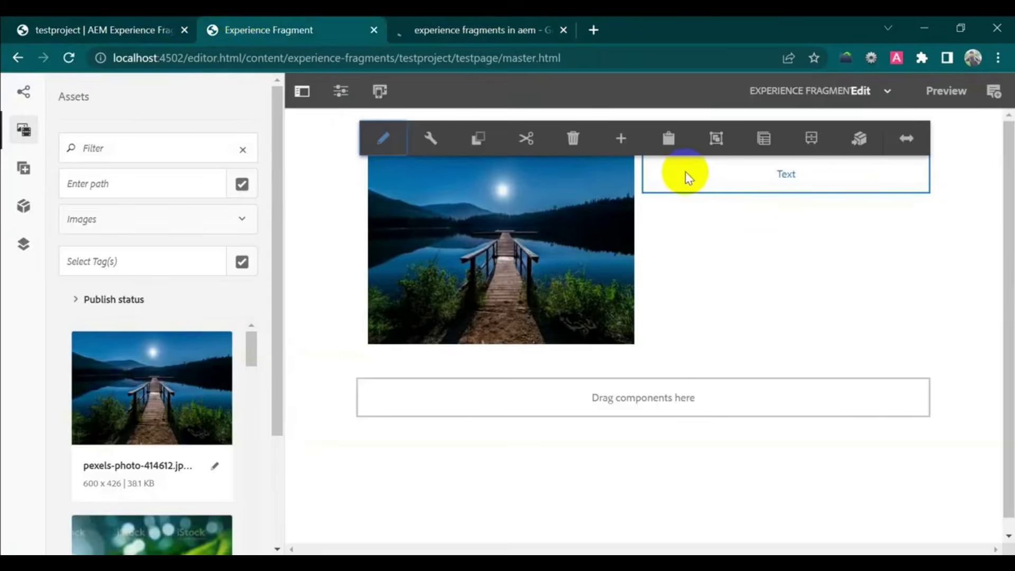
click(429, 140)
key(ctrl+v)
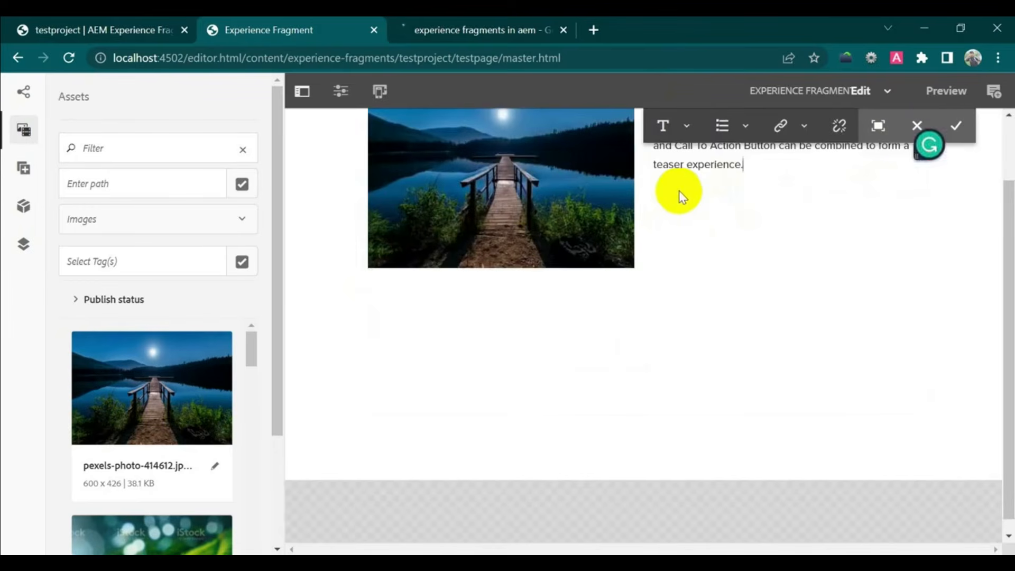
click(957, 130)
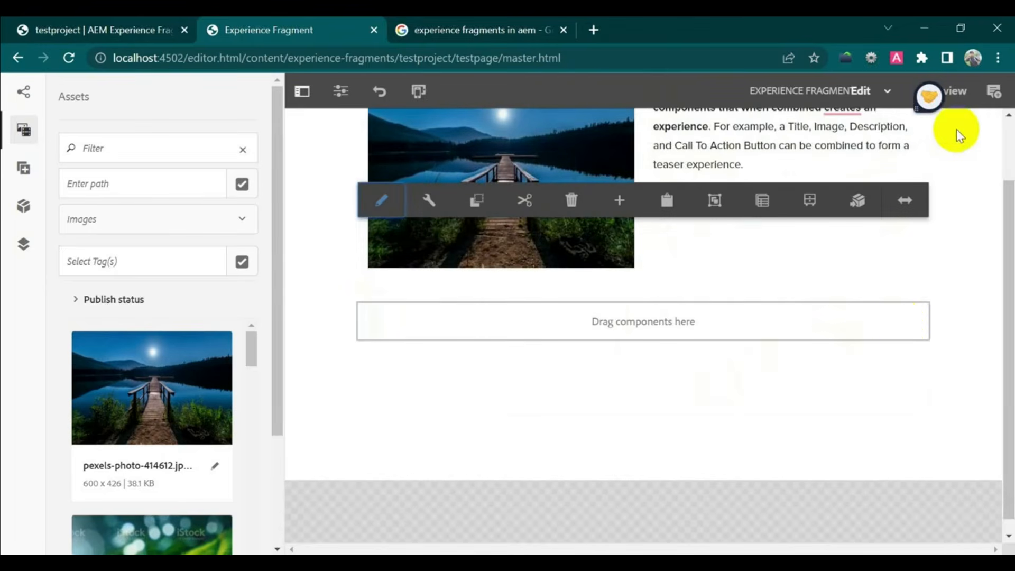
click(828, 434)
scroll(827, 435, up, 2)
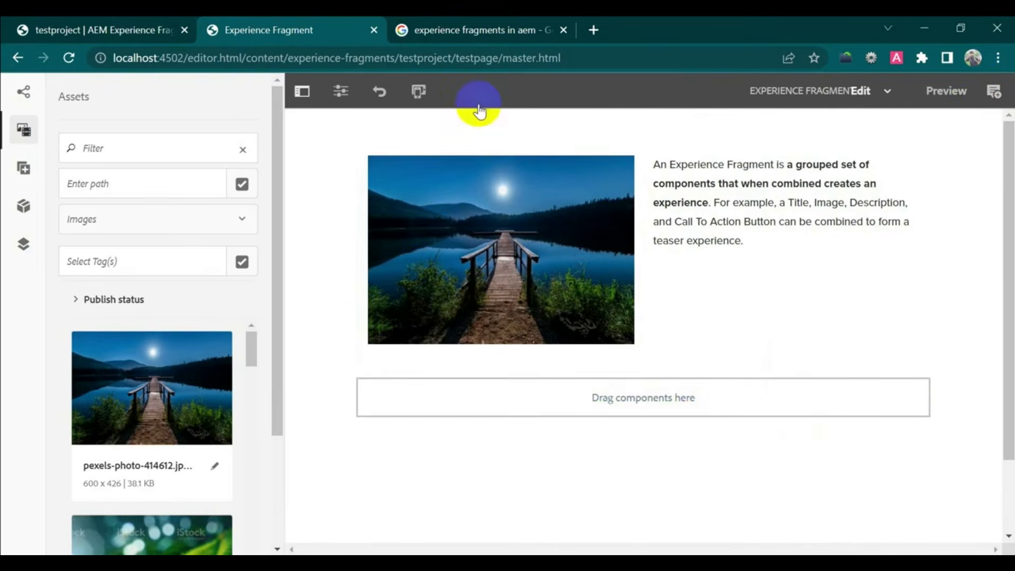
click(19, 60)
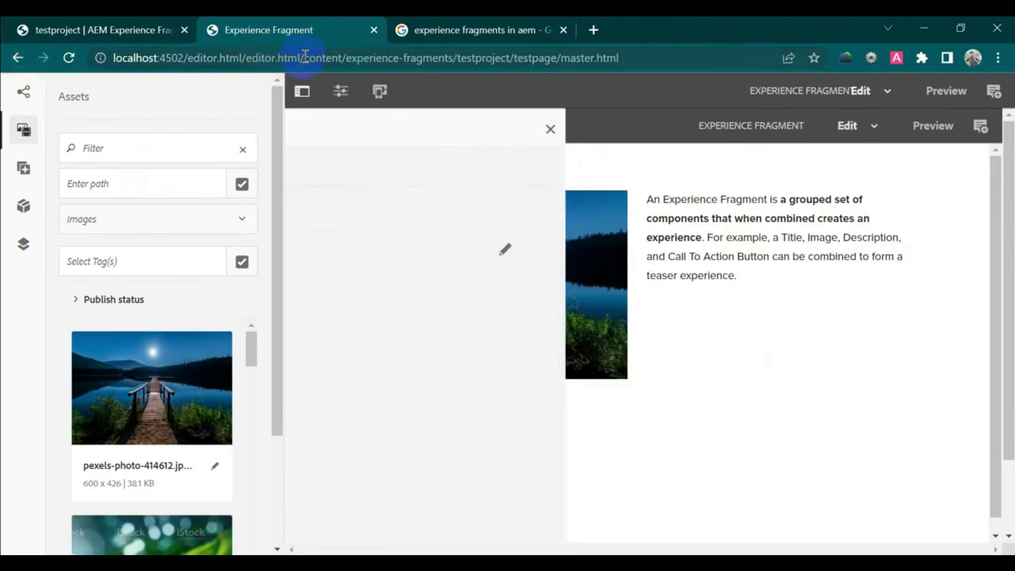
- Trim the browser address to localhost:4502 to load the AEM start page
drag(305, 58, 698, 59)
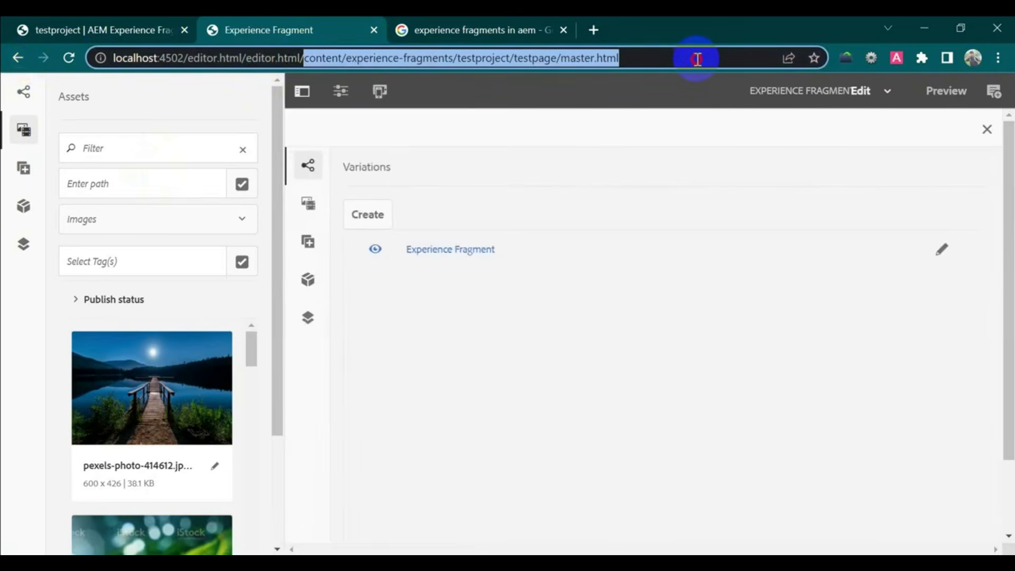
shift+click(188, 57)
key(BackSpace)
key(Return)
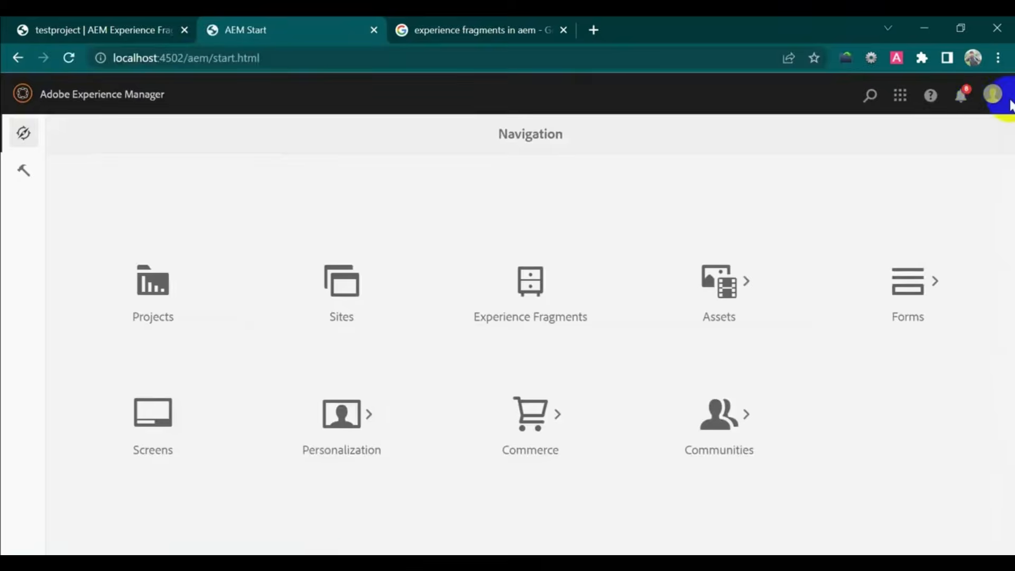
- Open Testpage from Sites › We.Retail › Language Masters › English › Experience in the page editor
click(342, 303)
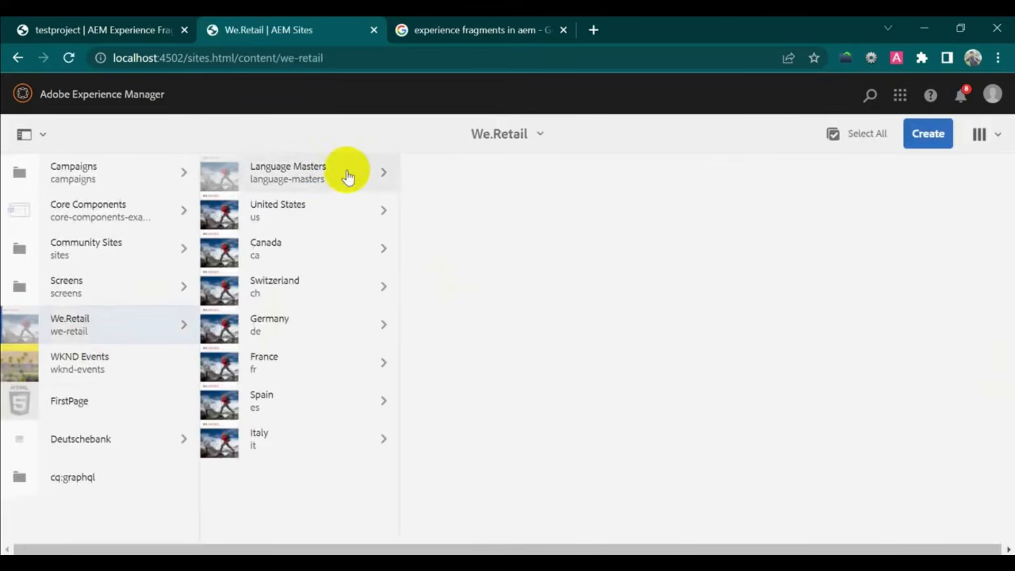
click(347, 180)
click(497, 168)
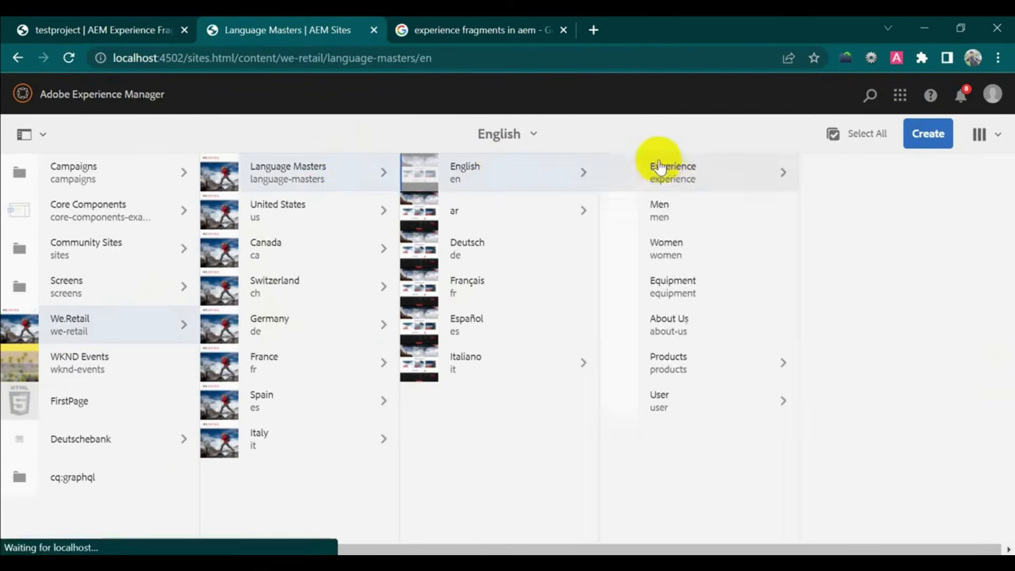
double_click(709, 178)
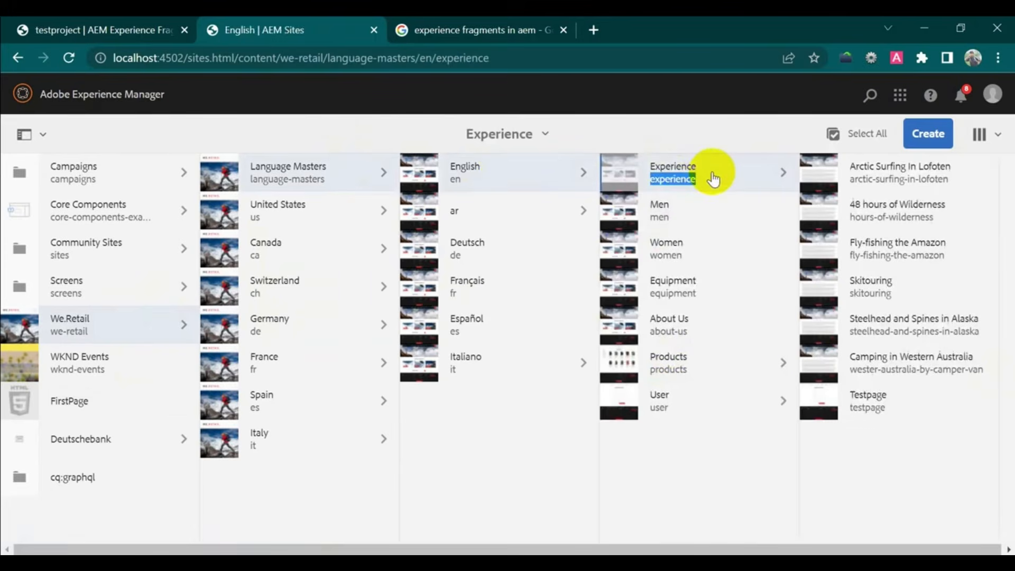
click(826, 405)
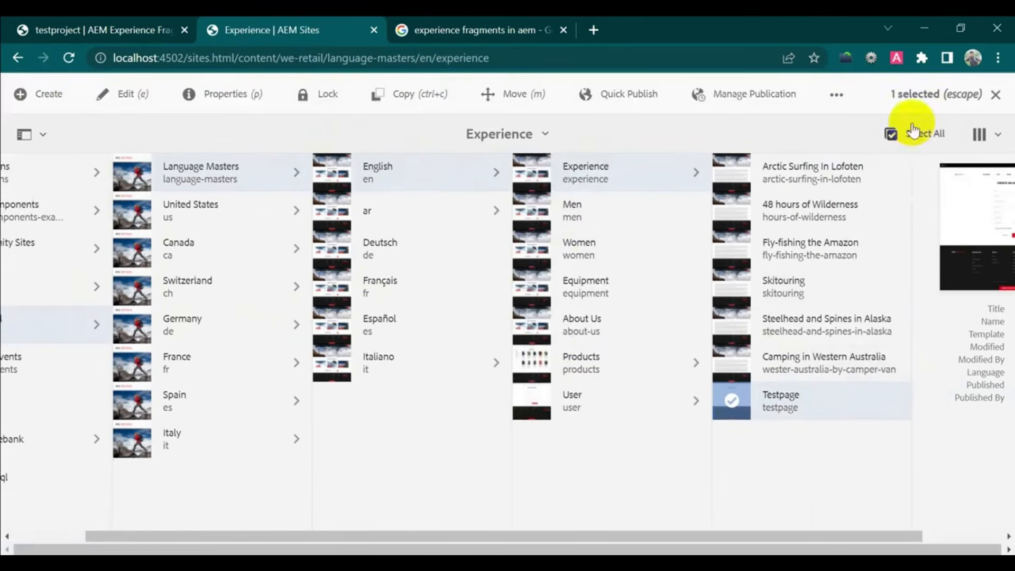
click(125, 96)
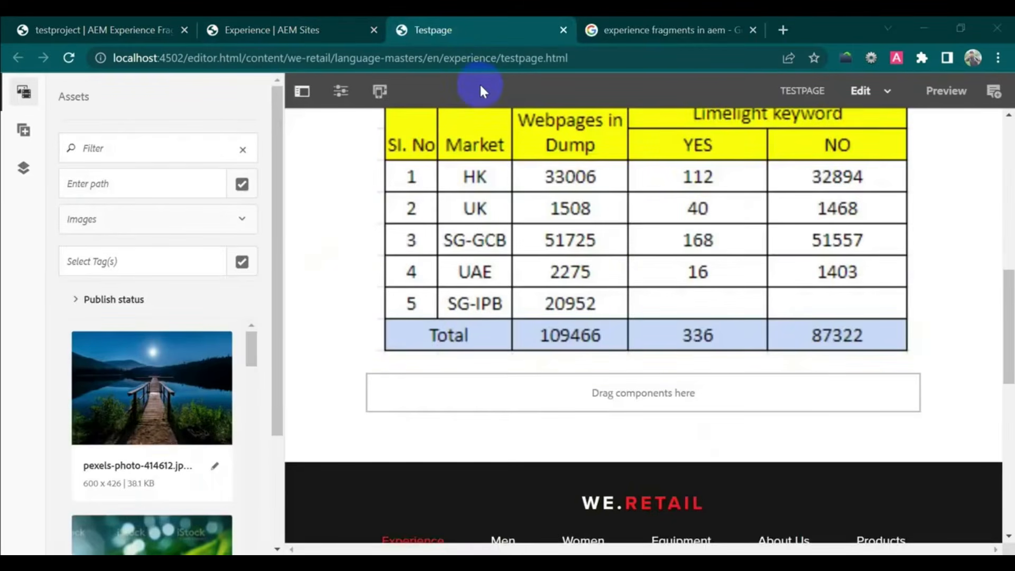
- Add an Experience Fragment component in the drop zone below the table
click(537, 399)
click(389, 359)
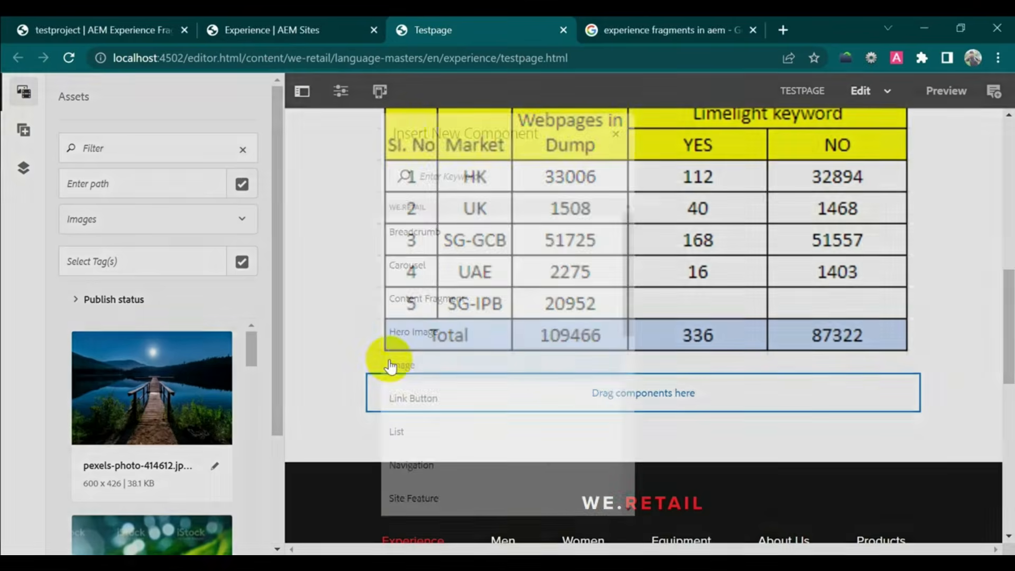
text(ex)
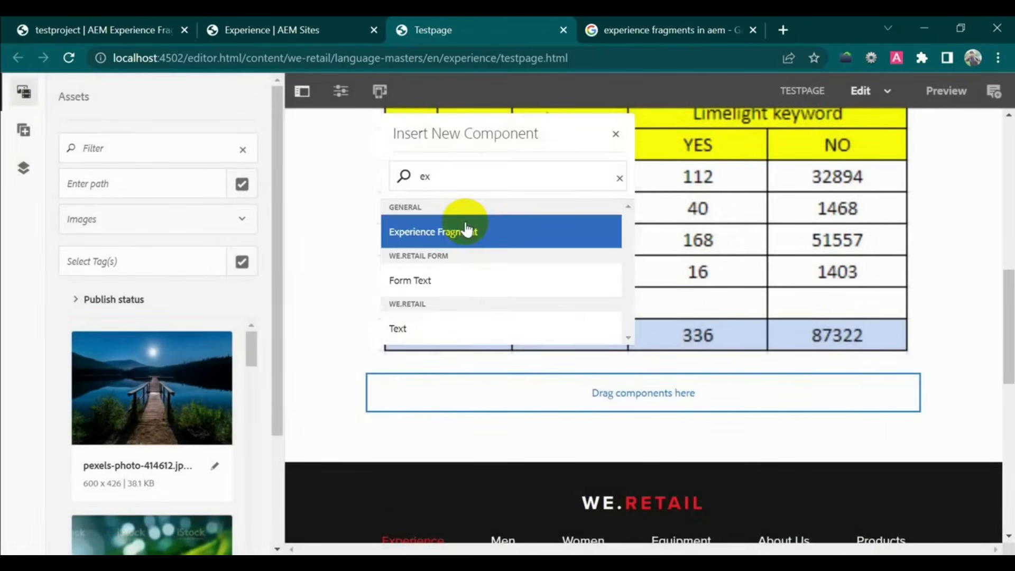
click(466, 231)
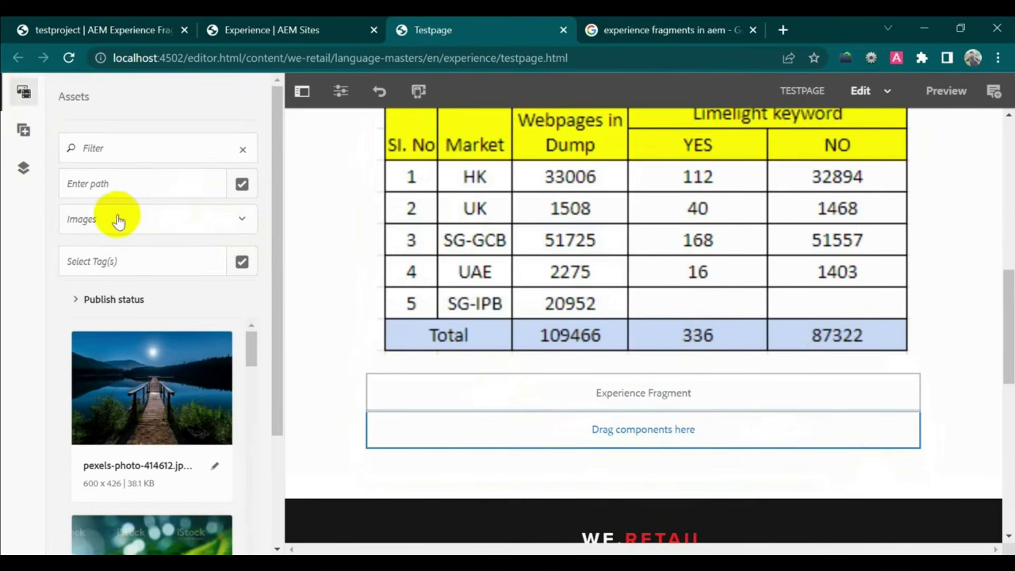
- Filter Assets to Experience Fragments and drag the WE.RETAIL fragment into the component
click(242, 220)
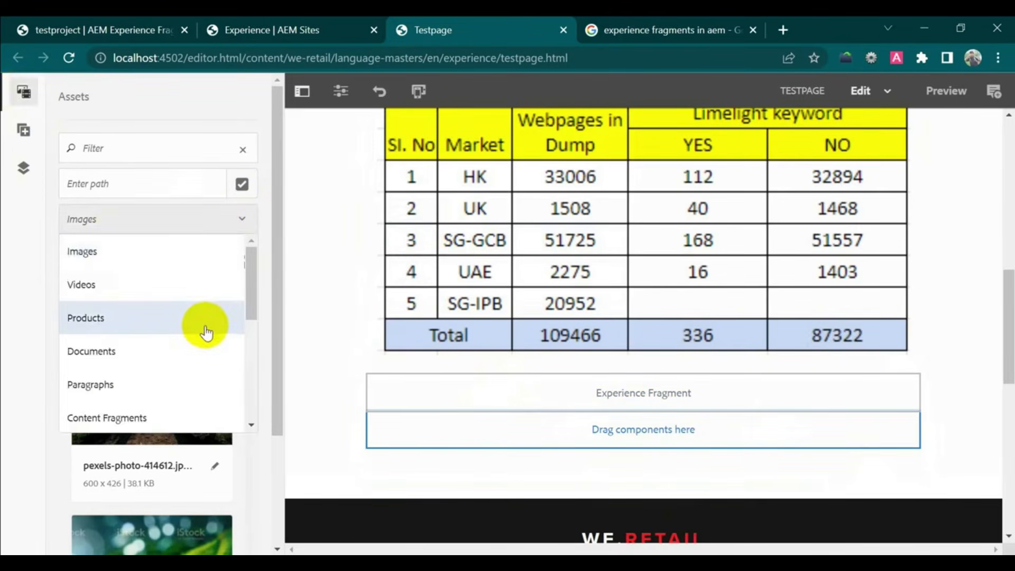
scroll(204, 330, down, 3)
click(163, 373)
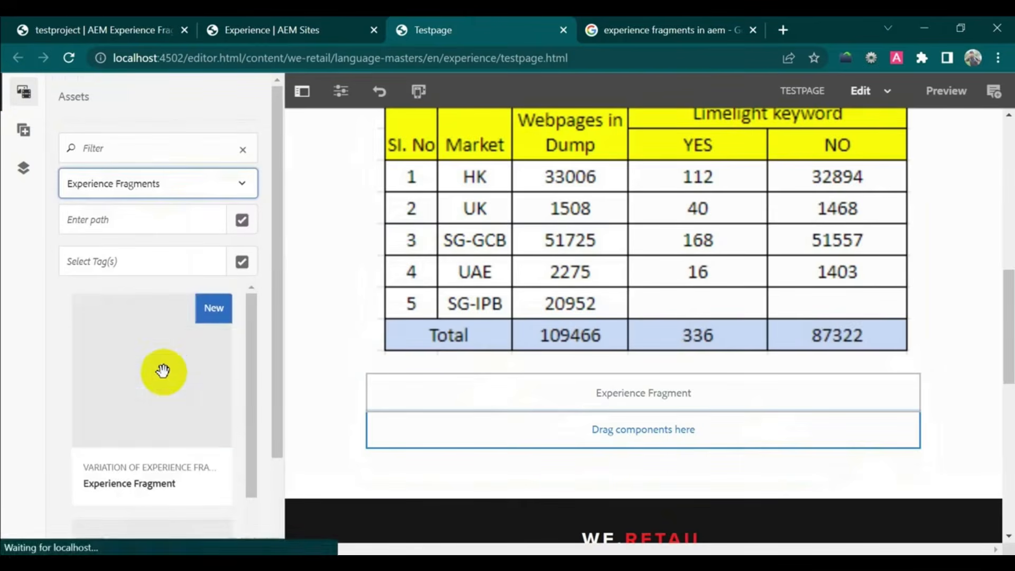
scroll(212, 349, down, 4)
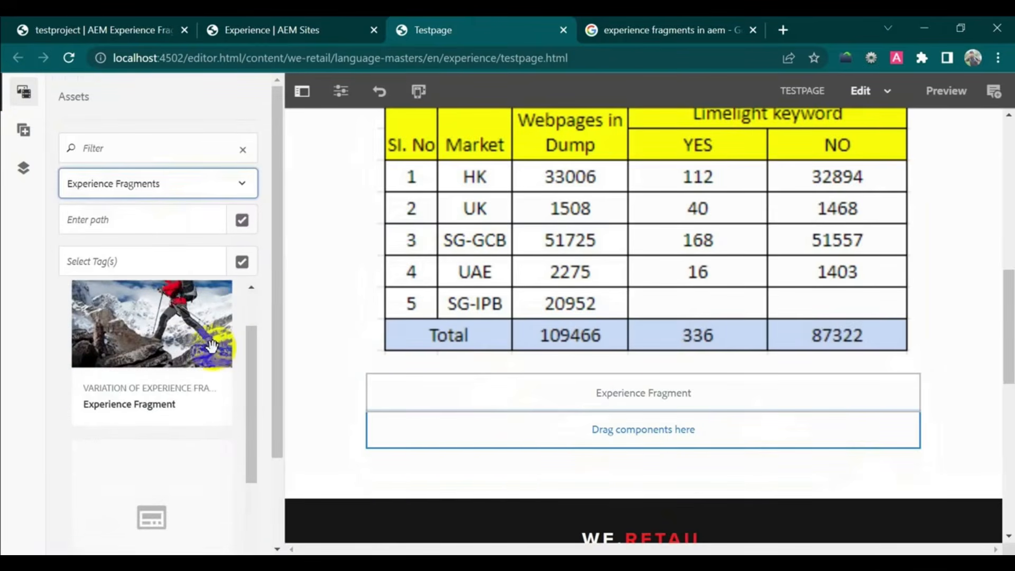
scroll(212, 353, down, 5)
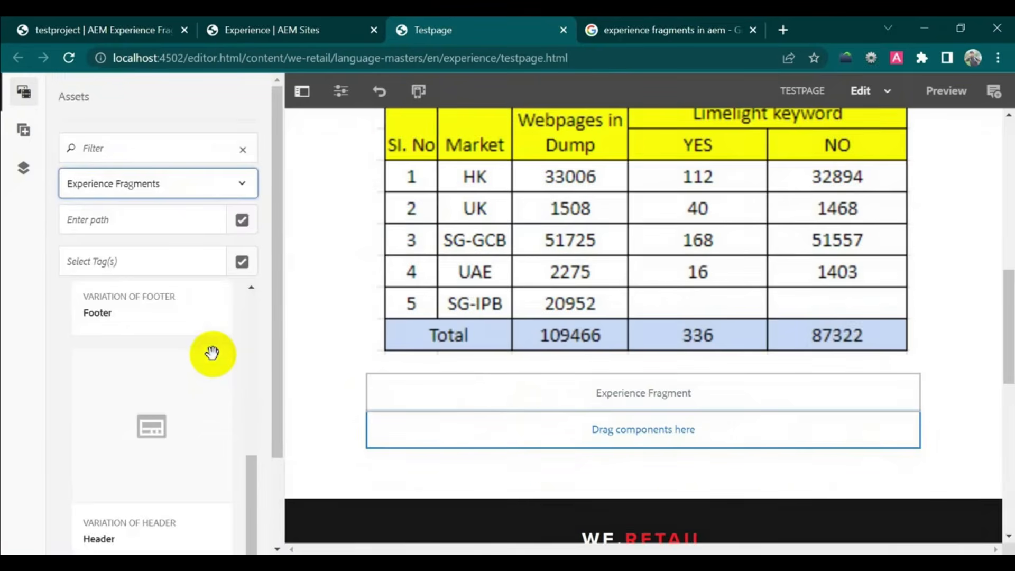
scroll(212, 353, down, 2)
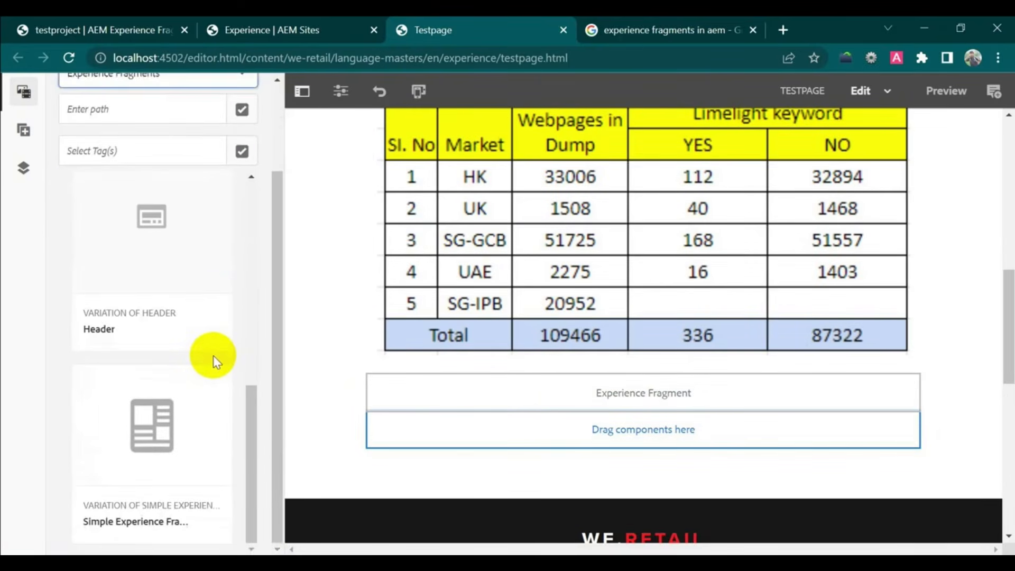
scroll(212, 359, up, 12)
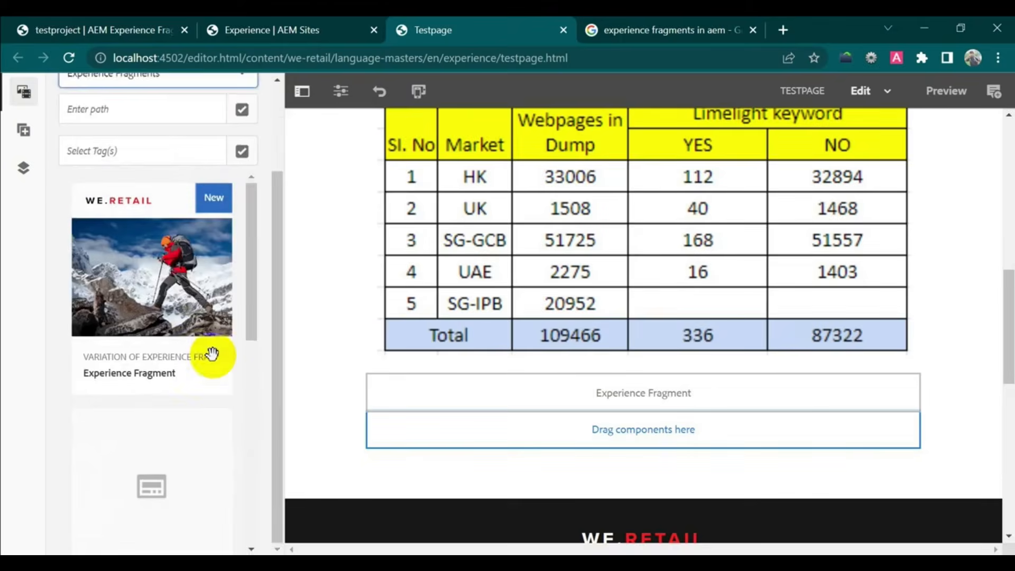
drag(147, 263, 682, 403)
scroll(965, 340, down, 2)
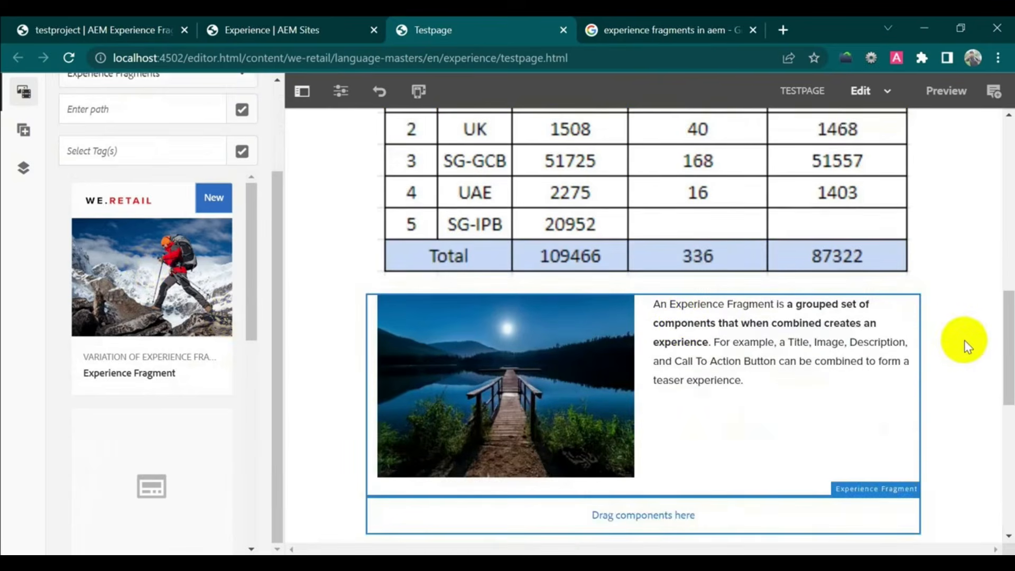
click(341, 91)
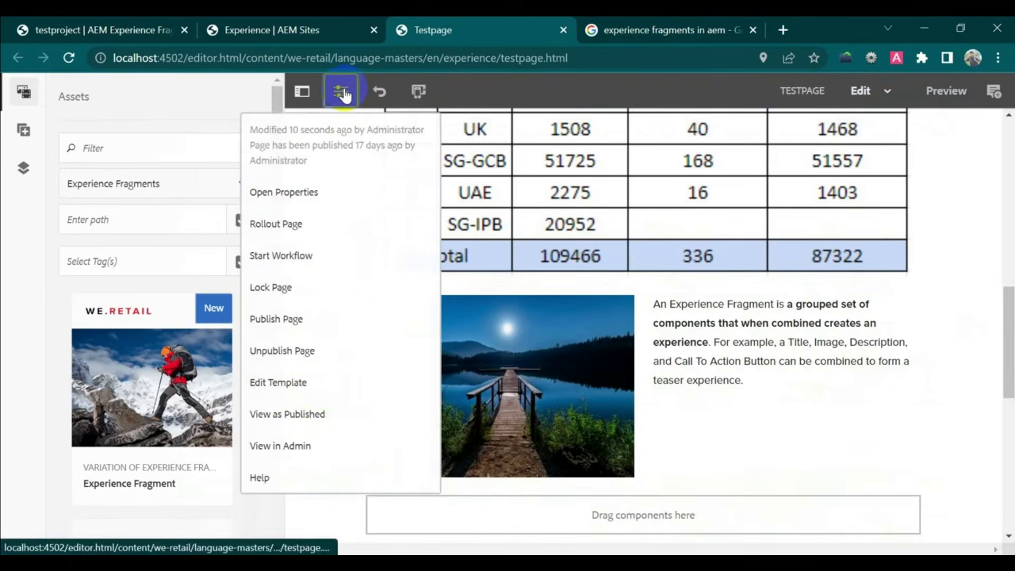
- View Testpage as Published and scroll down to the lake fragment
click(323, 413)
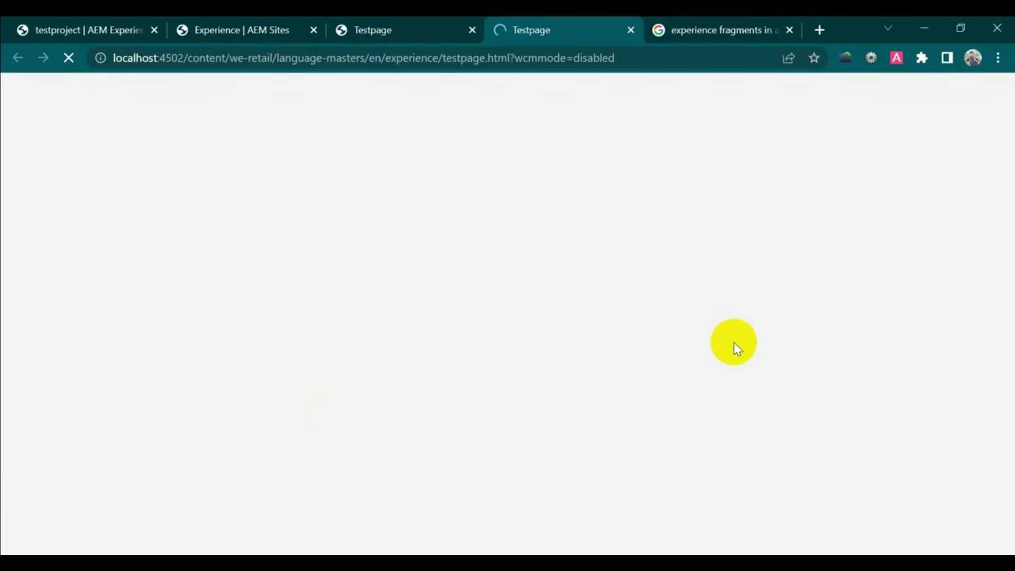
scroll(650, 343, down, 10)
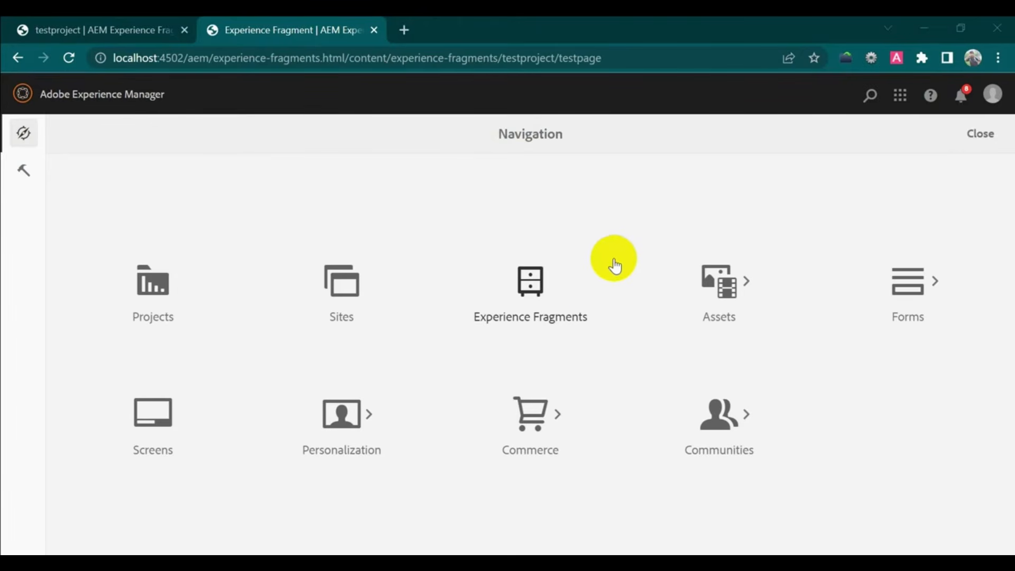
- Start a new variation of the testproject Experience Fragment using the Web Variation template
click(538, 299)
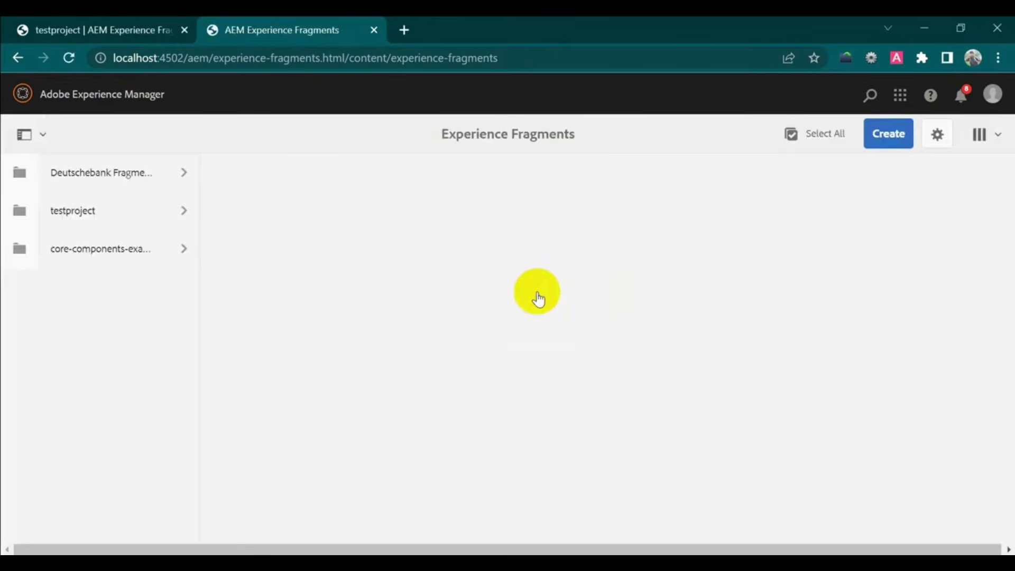
click(139, 218)
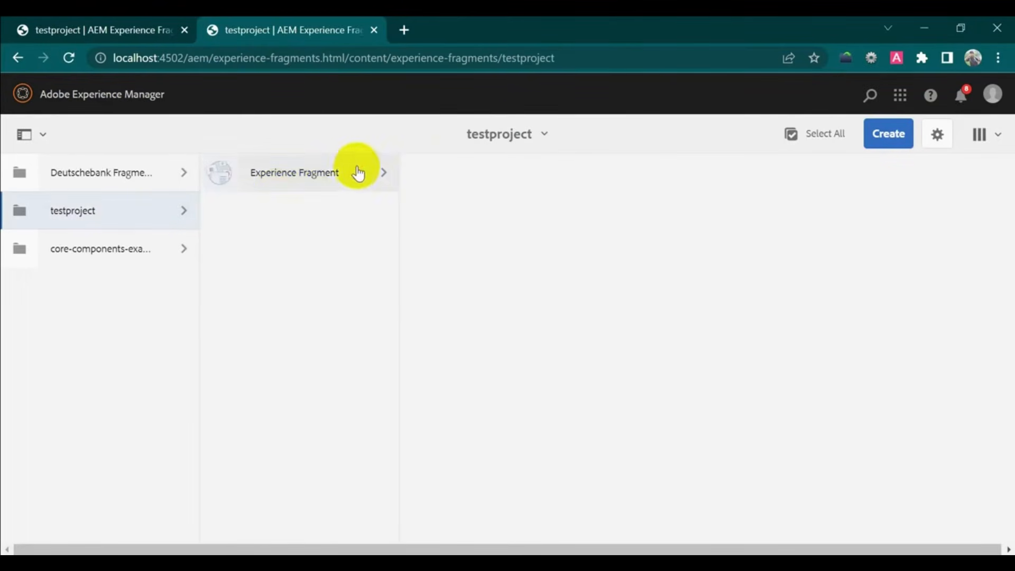
click(357, 174)
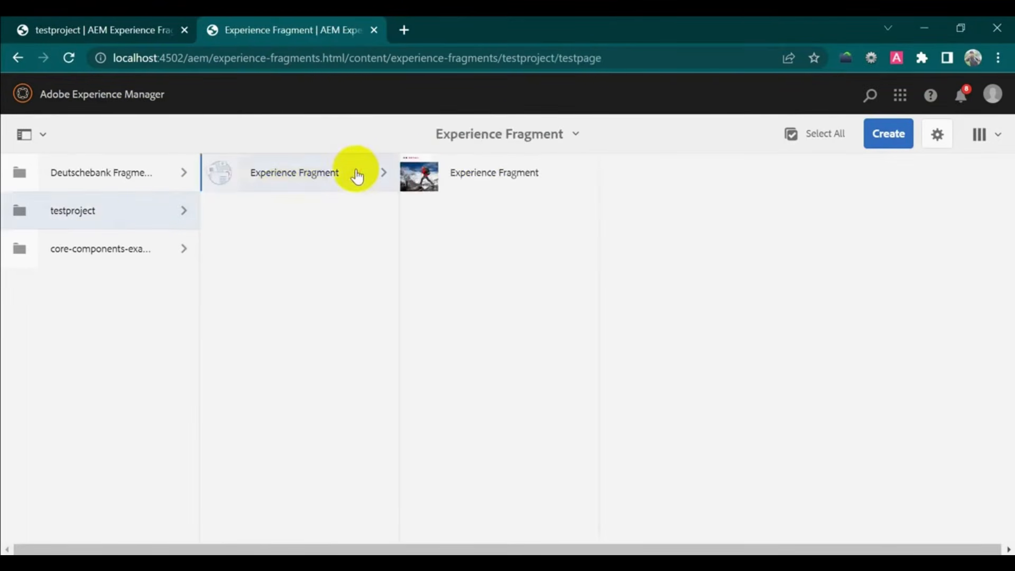
click(889, 134)
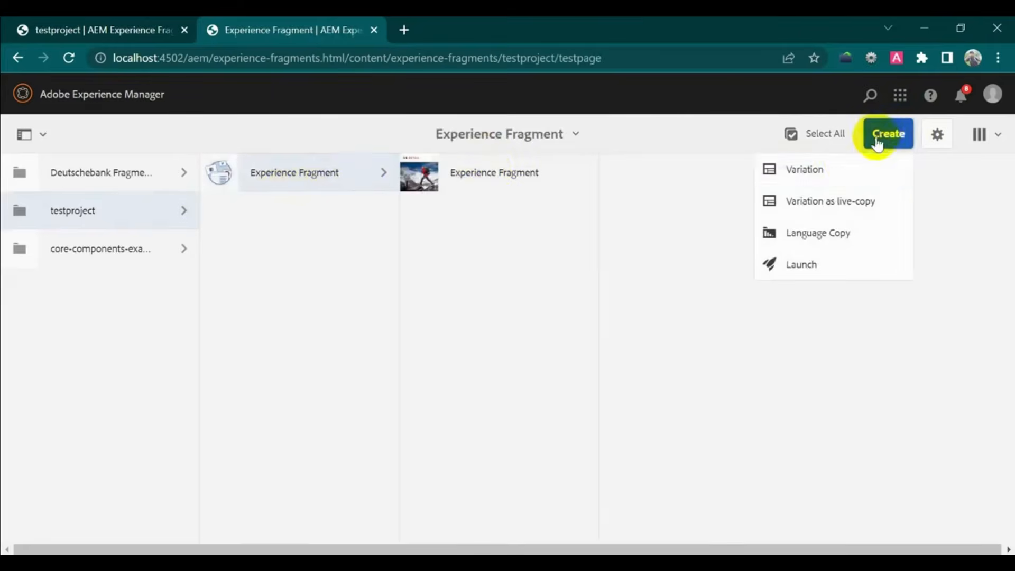
click(848, 168)
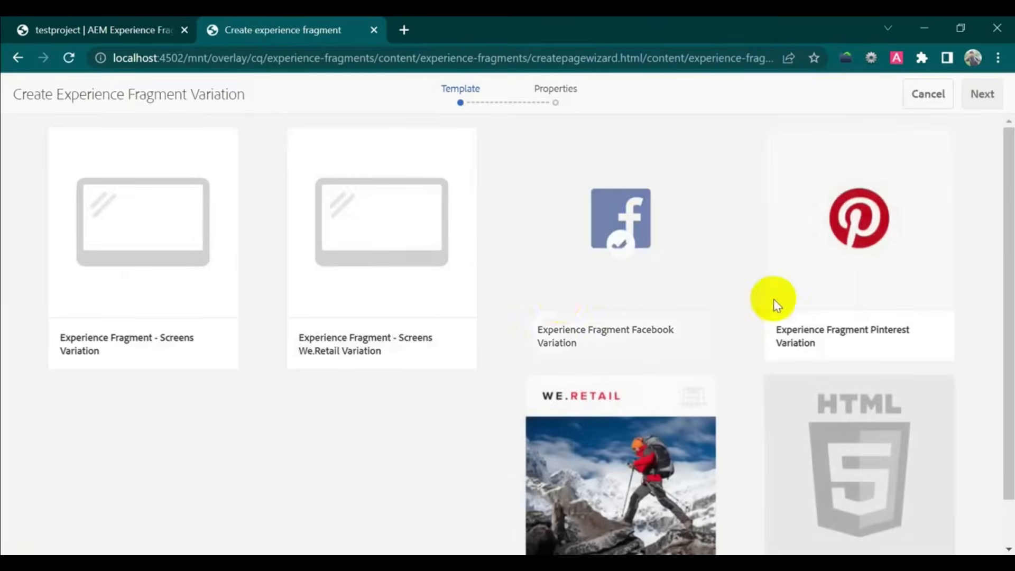
scroll(904, 394, down, 1)
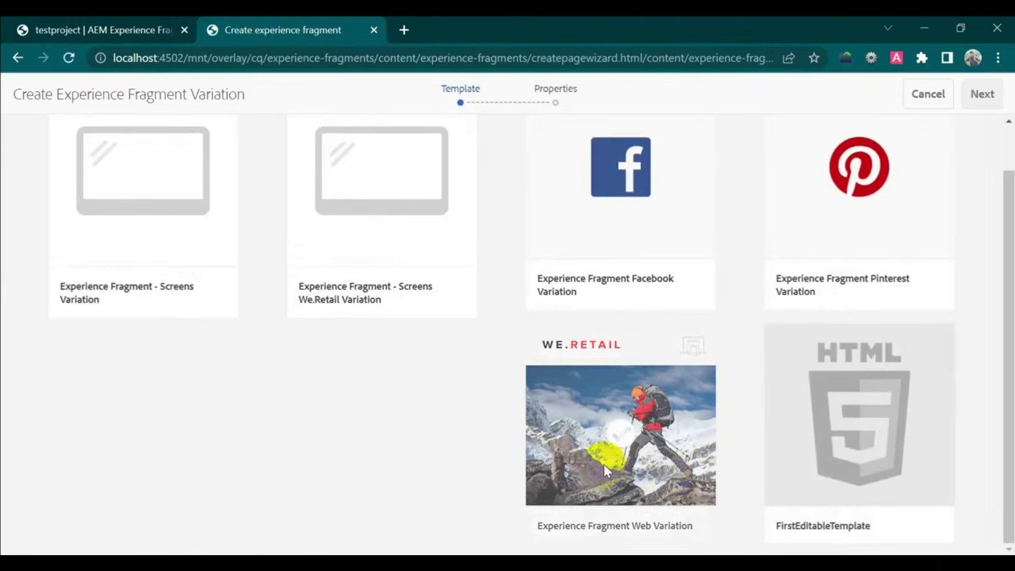
click(612, 427)
click(976, 94)
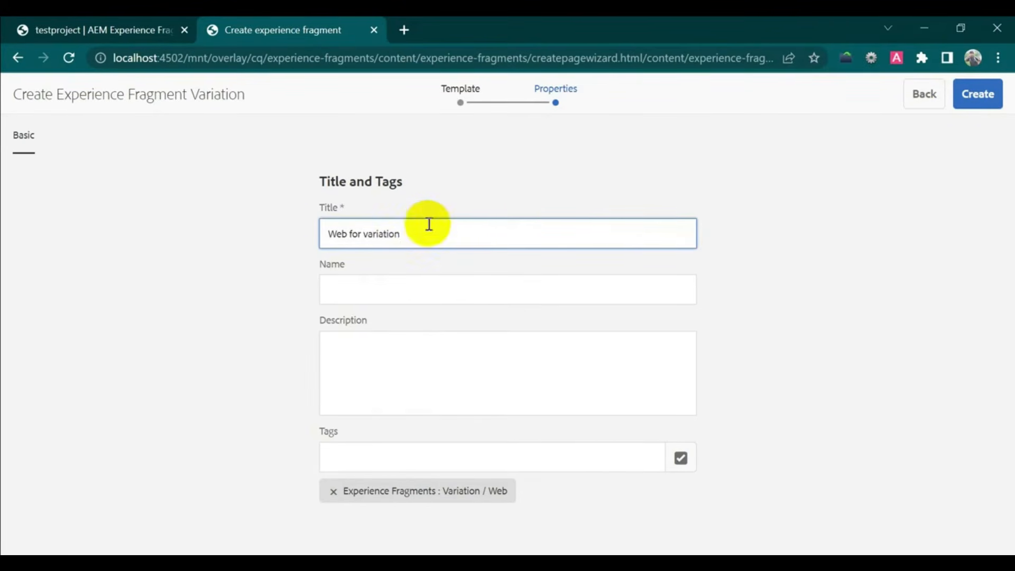
- Title the variation 'Web for variation', name it Webvariation, create it and open it
drag(404, 234, 304, 237)
key(ctrl+c)
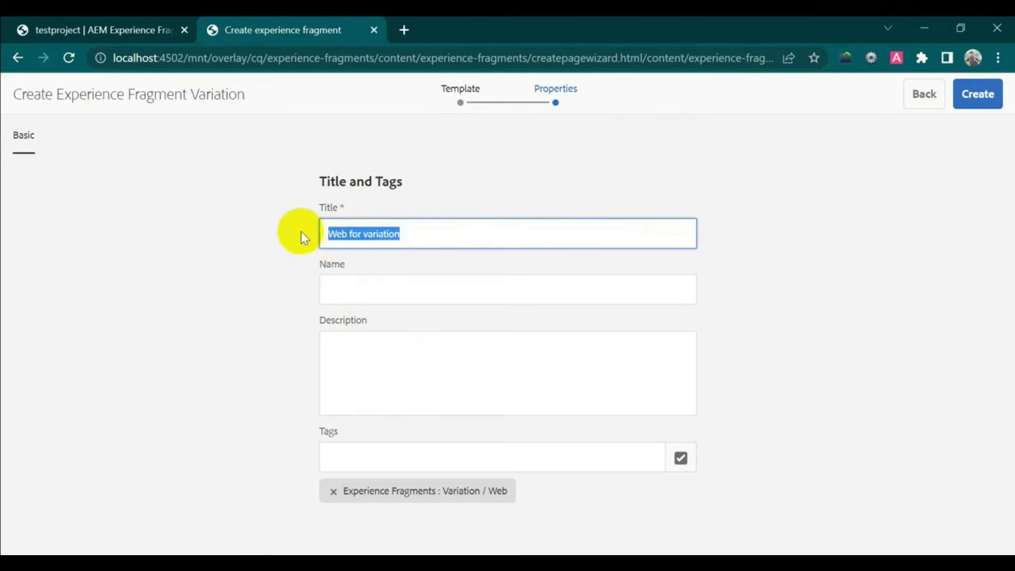
click(353, 290)
key(ctrl+v)
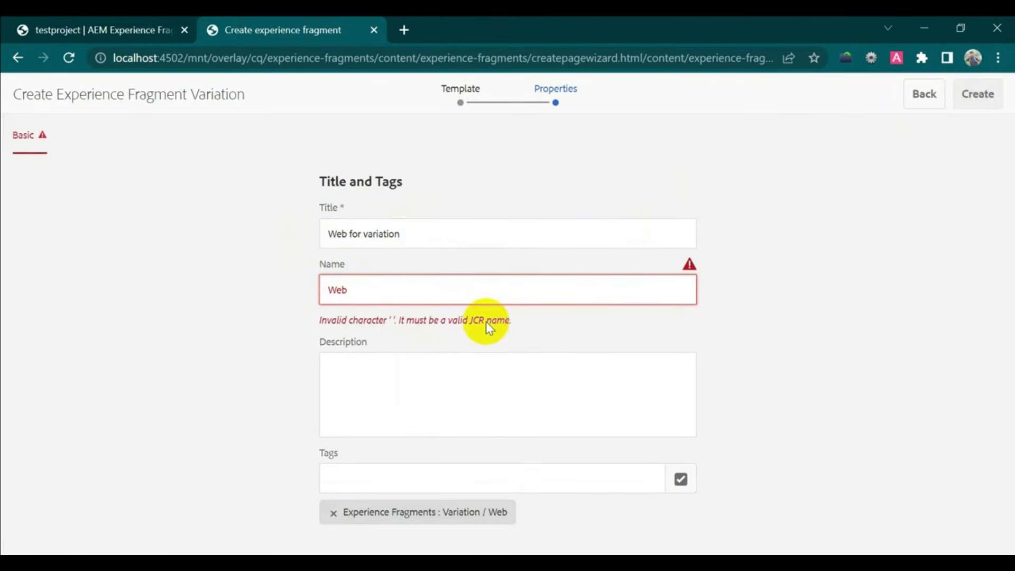
key(BackSpace)
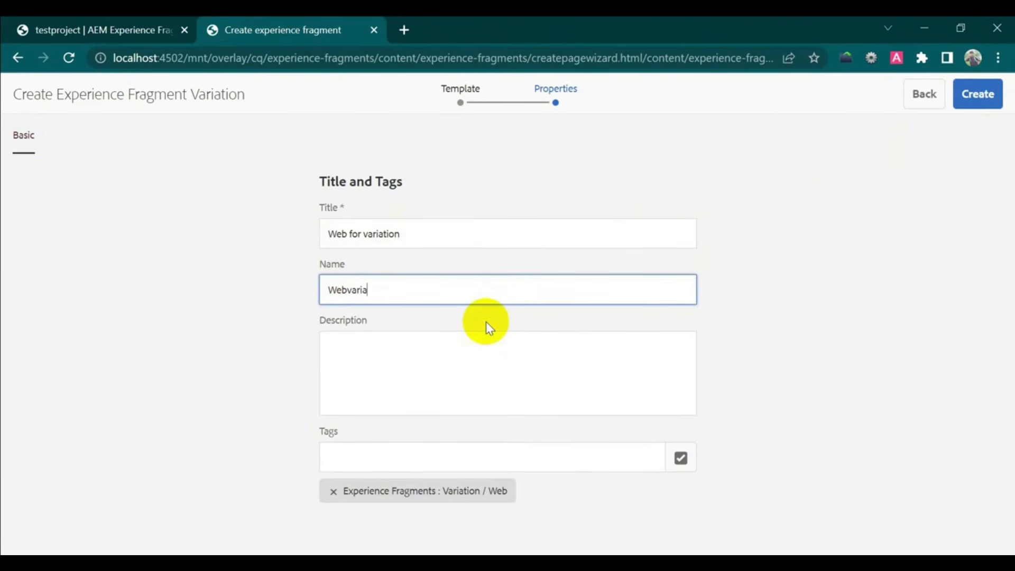
text(ion)
click(982, 99)
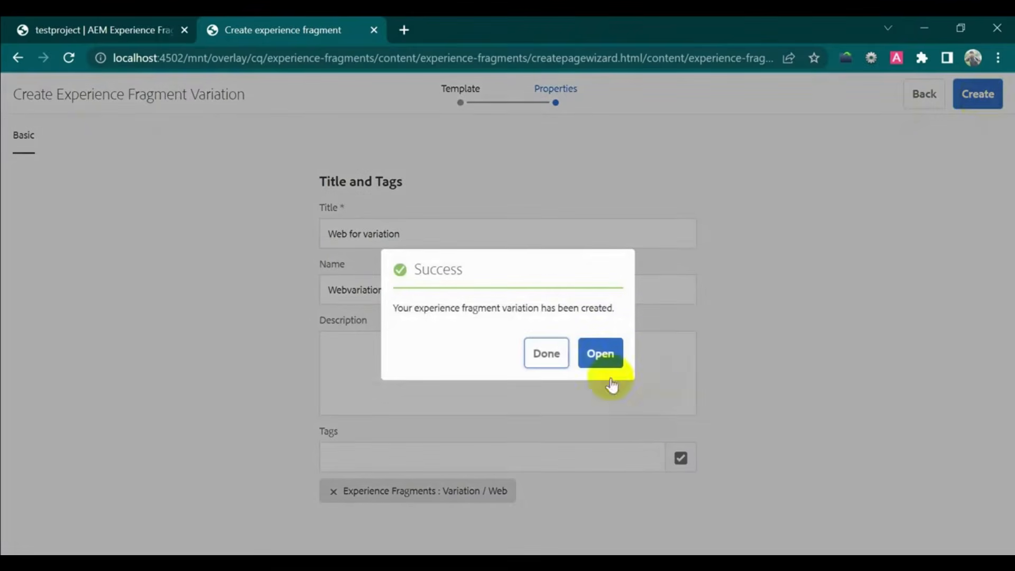
click(611, 359)
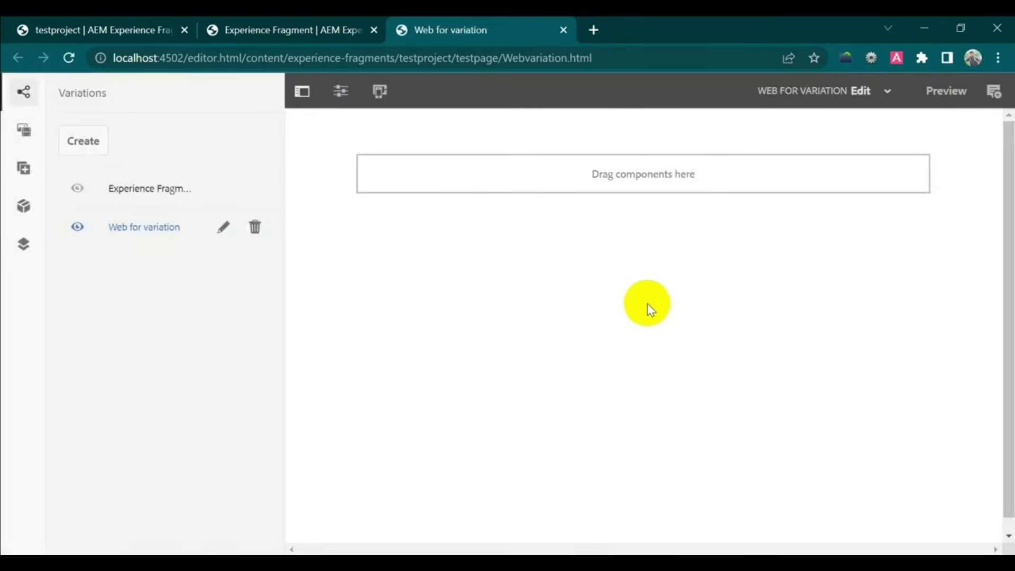
- Copy the lake image from the master variation into Web for variation
click(176, 192)
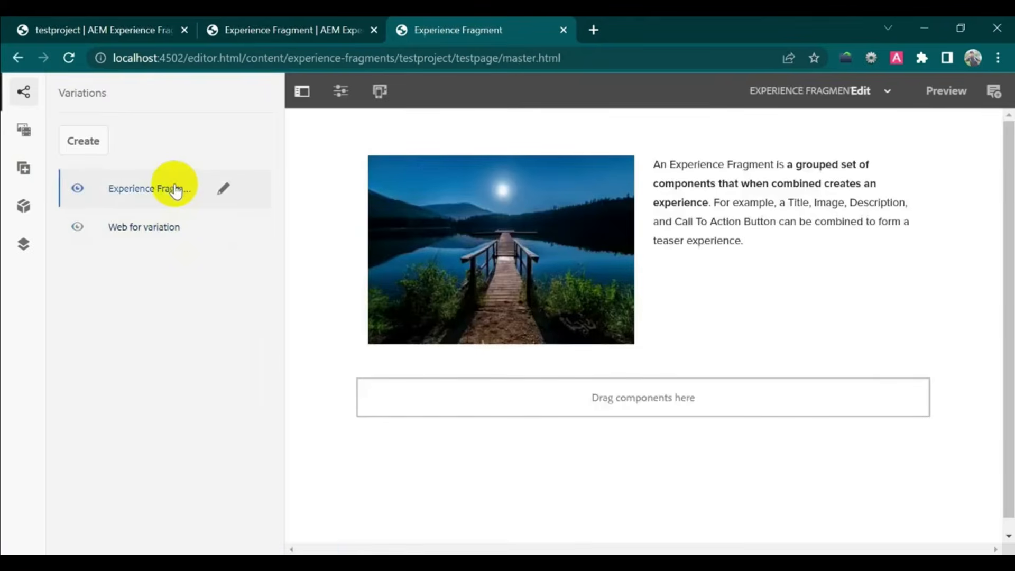
click(472, 185)
click(478, 142)
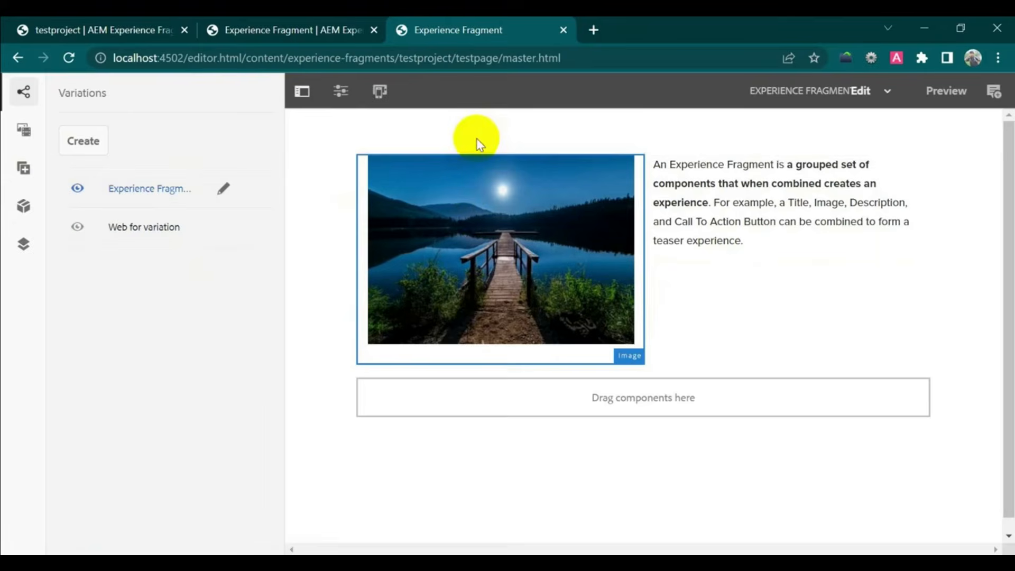
click(126, 229)
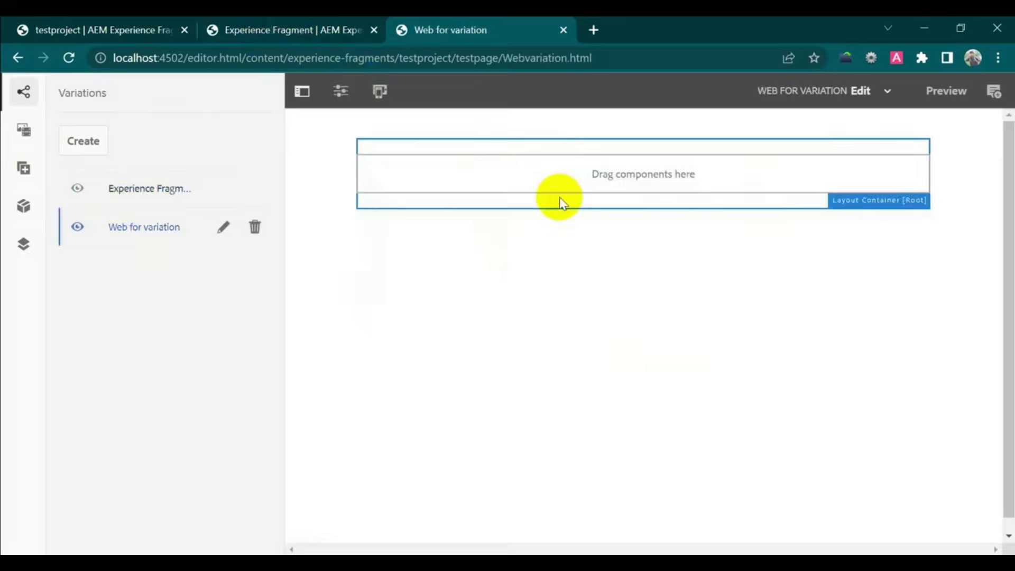
click(566, 180)
click(428, 140)
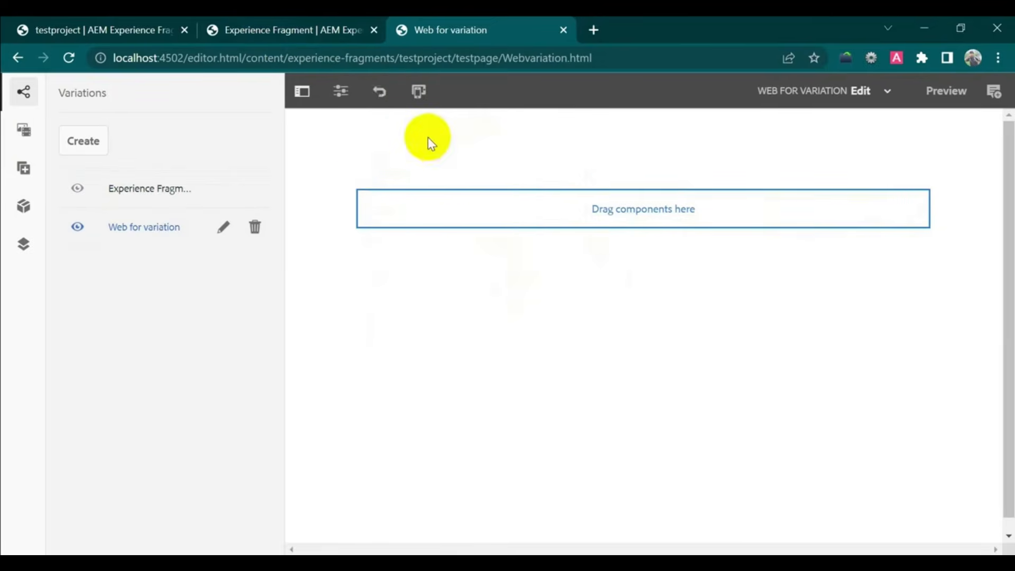
click(188, 227)
- Copy the master's description Text component and paste it below the image in Web for variation
click(159, 189)
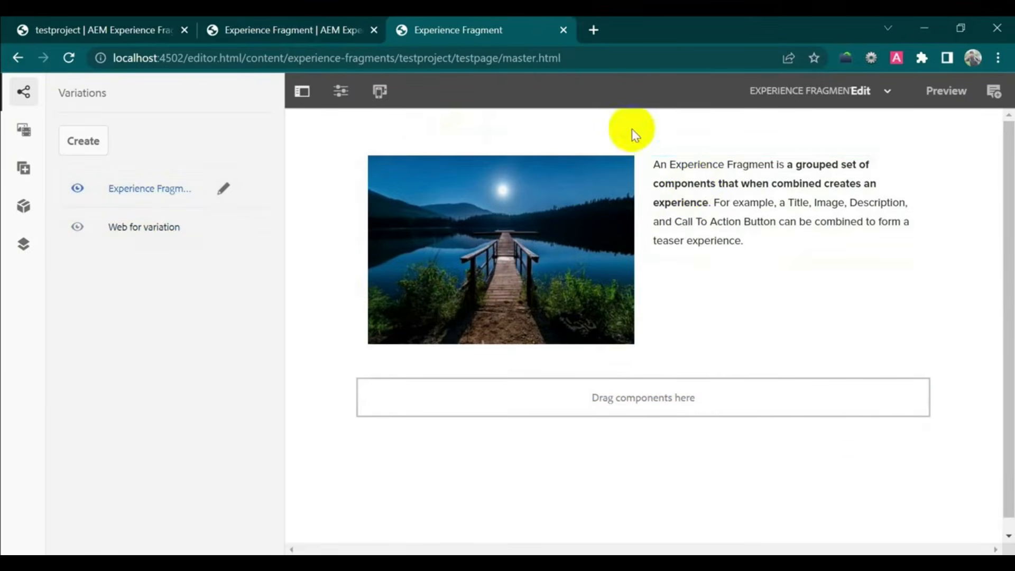
click(689, 197)
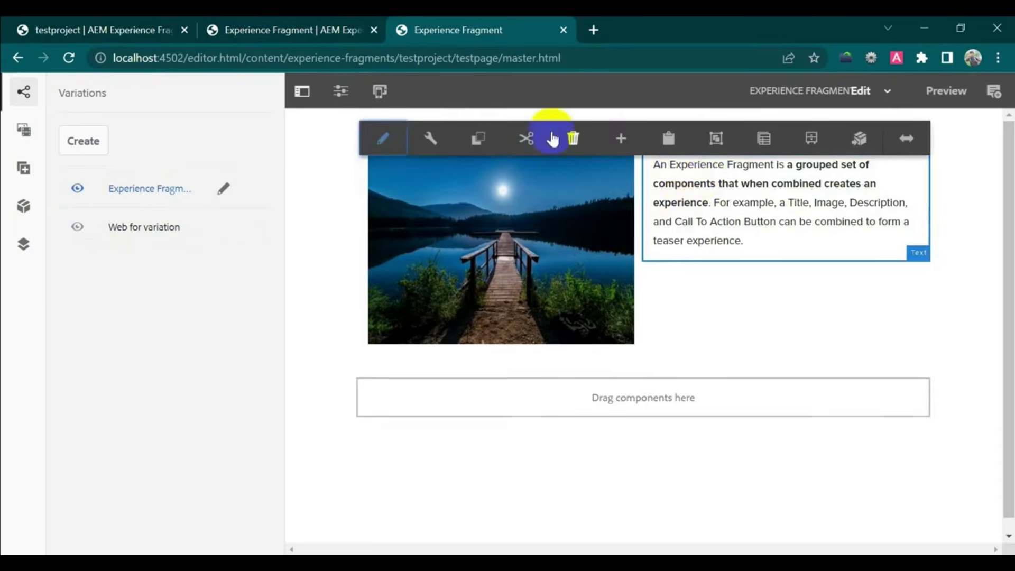
click(479, 140)
click(117, 226)
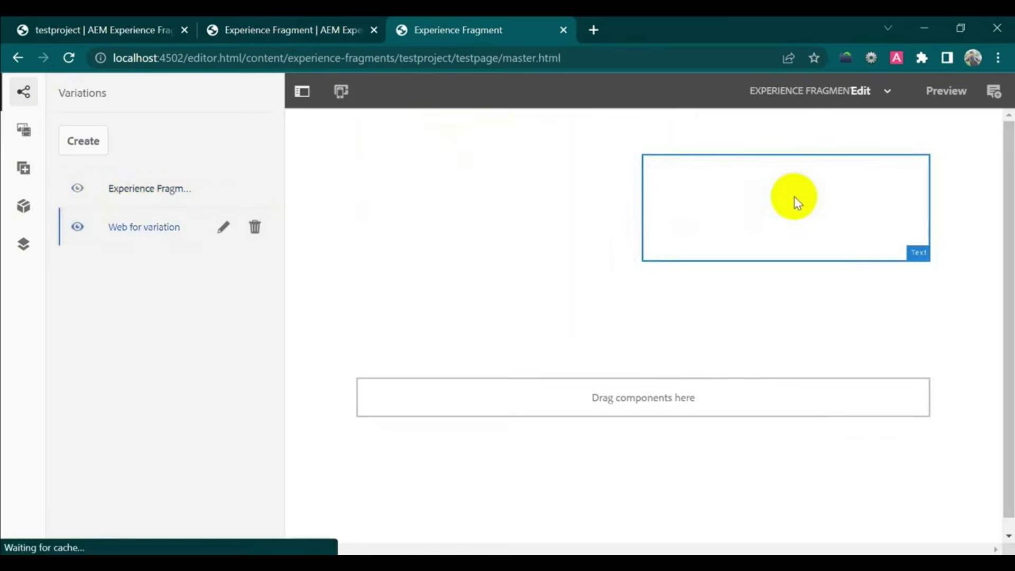
click(717, 388)
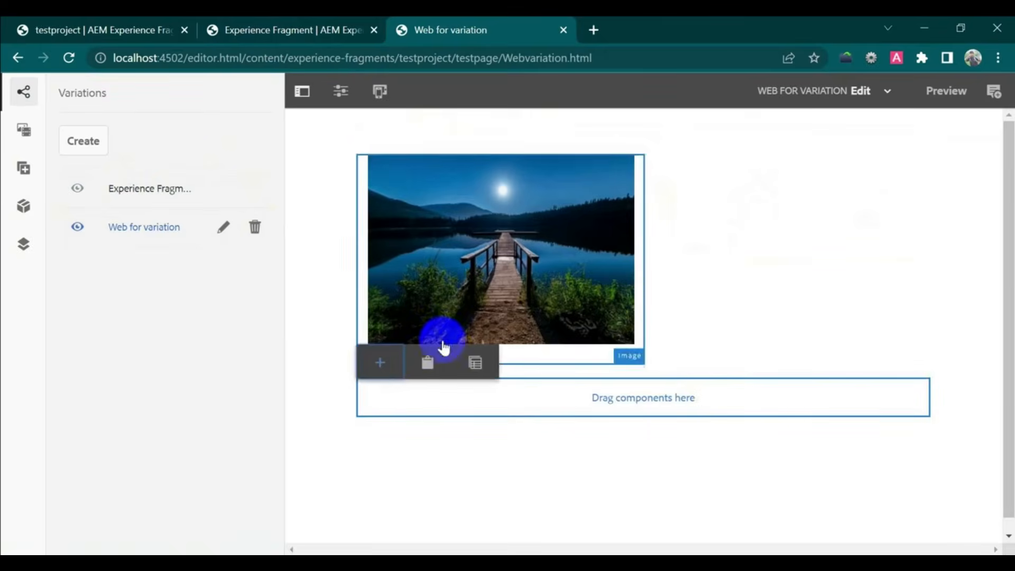
click(427, 362)
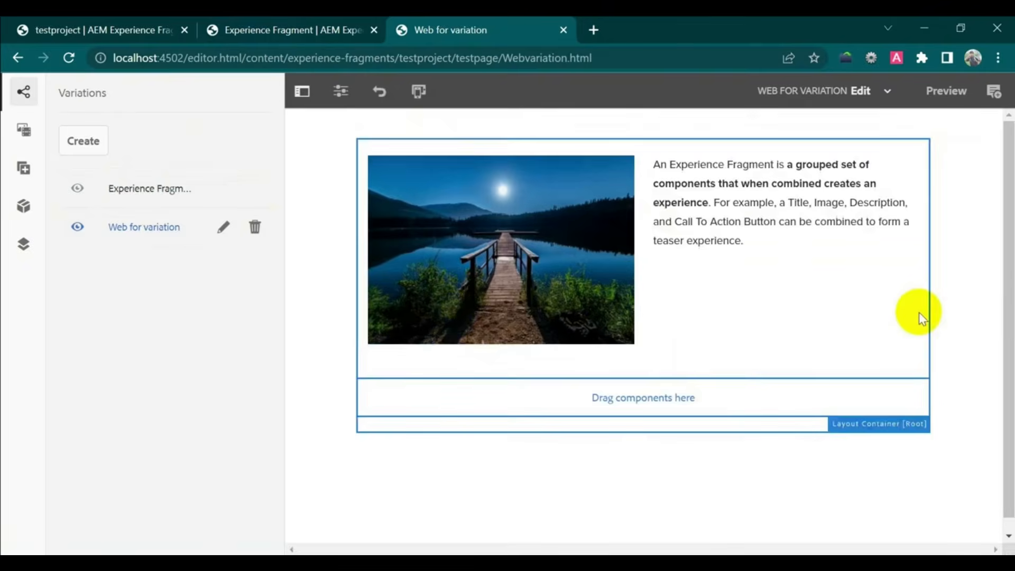
click(742, 207)
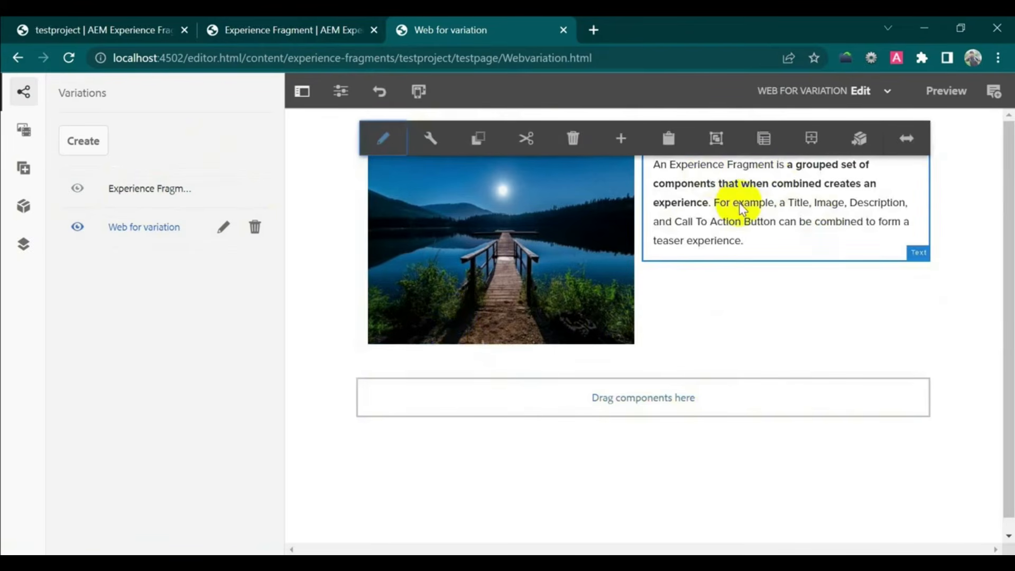
- Prefix the variation's paragraph with 'This is for Variation page.' and return to the Experience Fragments tab
click(384, 139)
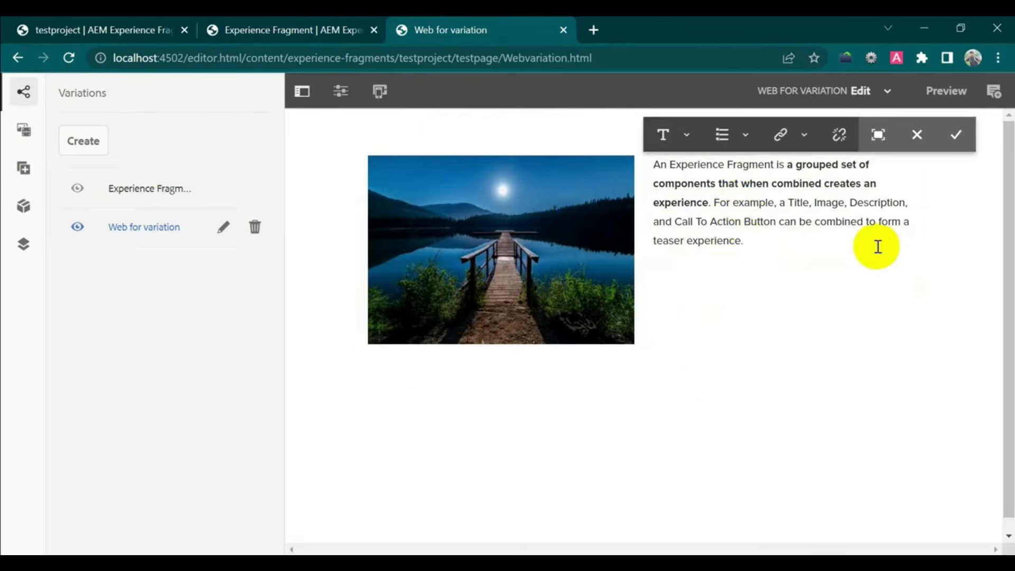
click(656, 169)
text(This )
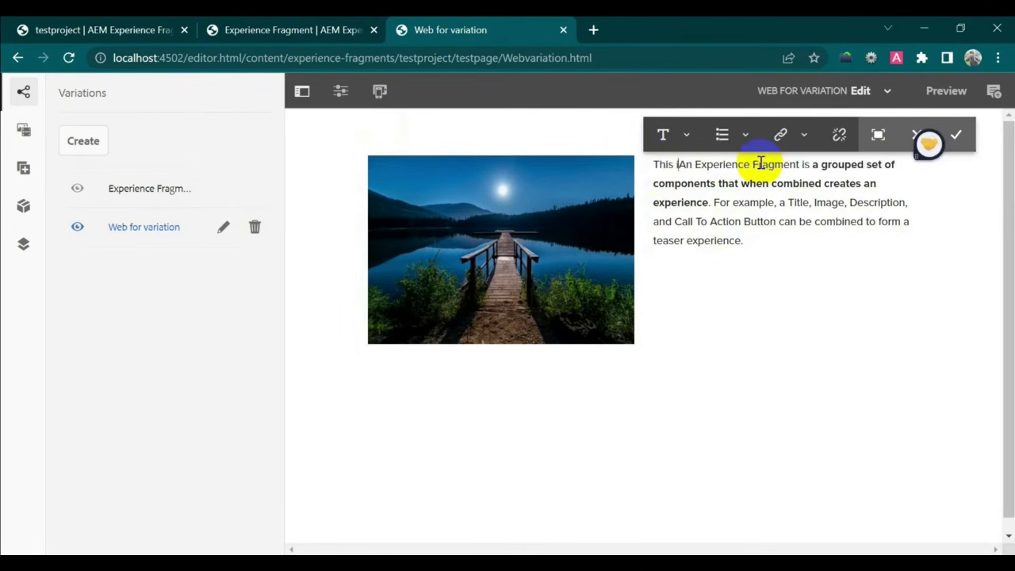
text(is for V)
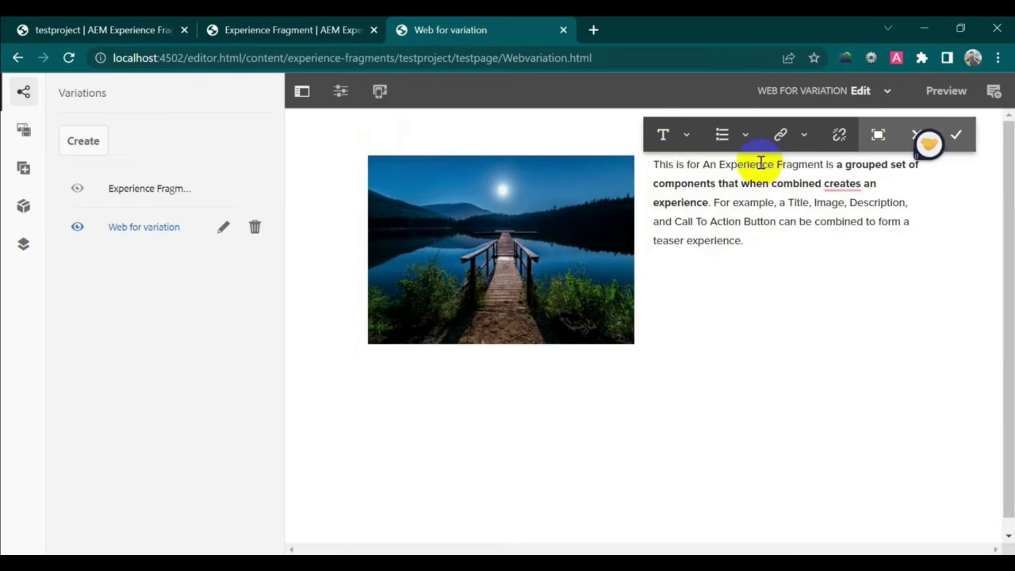
text(ariation pa)
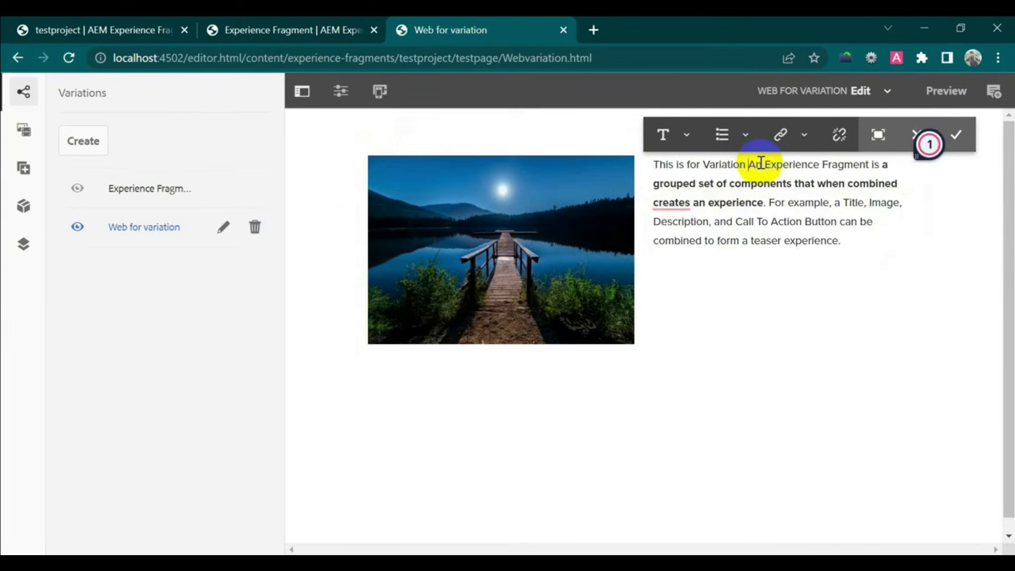
text(ge.)
click(957, 135)
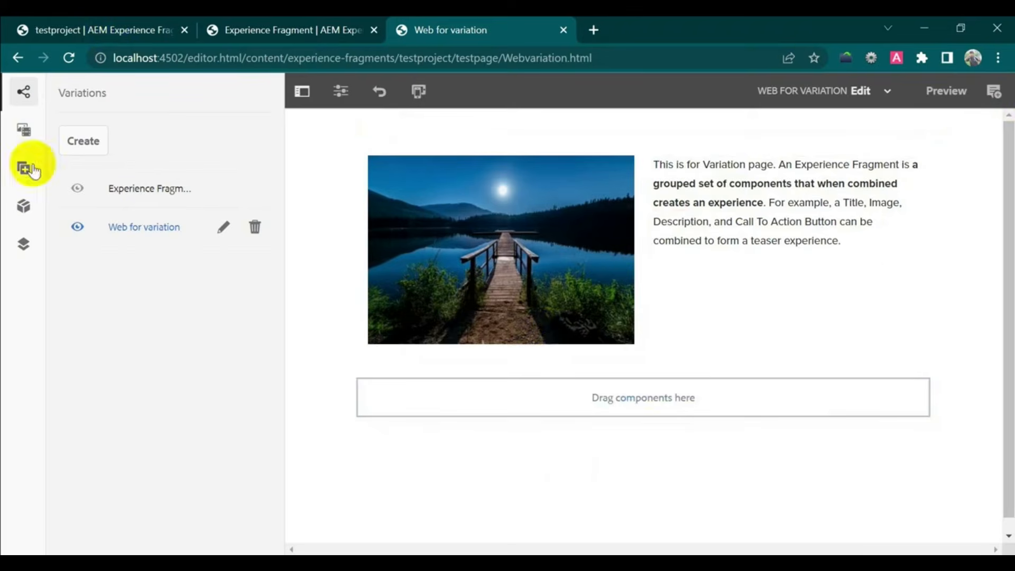
click(291, 33)
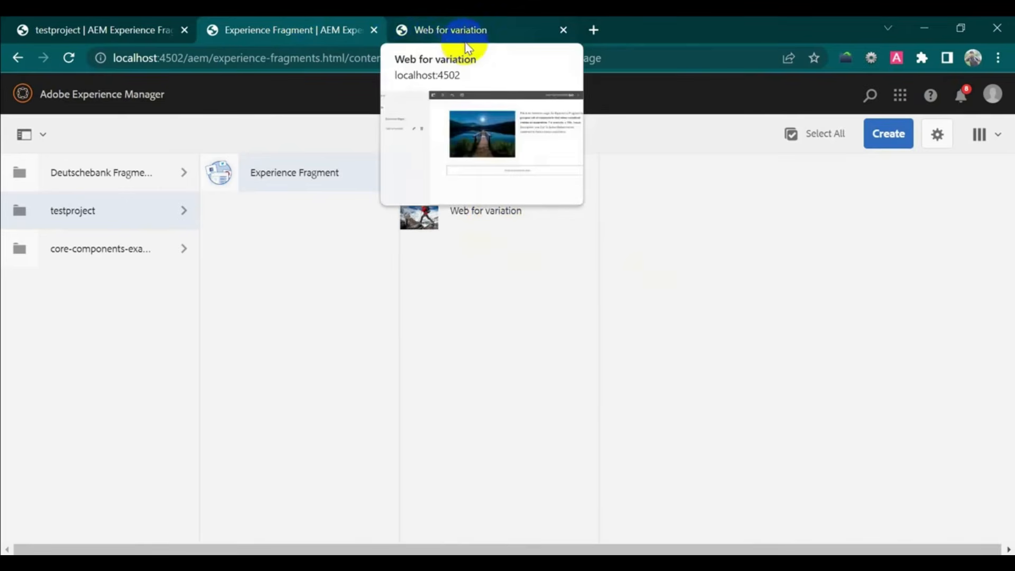
- Start a new Content Page under Sites > We.Retail > Language Masters > English
click(115, 100)
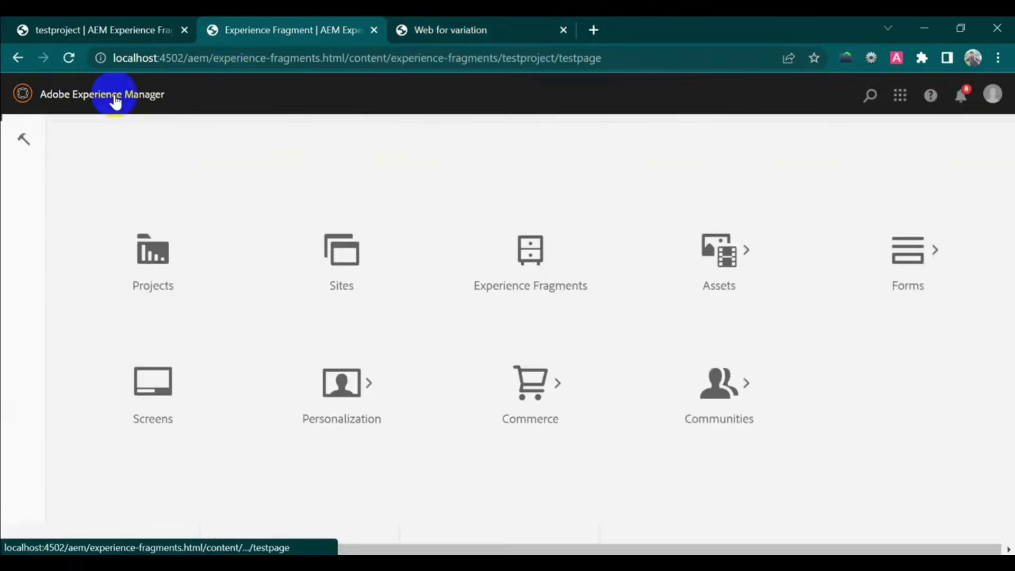
click(341, 291)
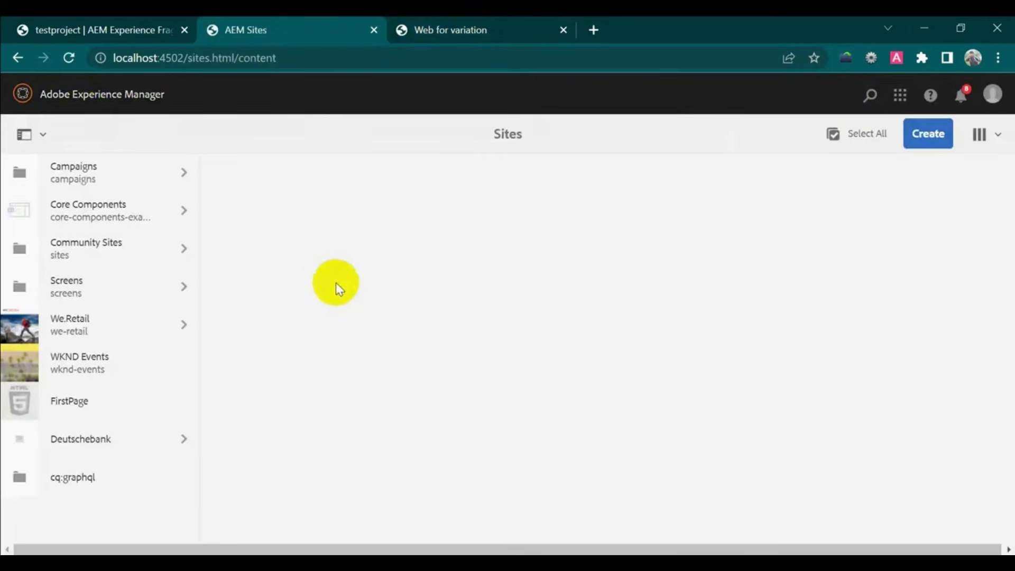
click(136, 322)
click(313, 170)
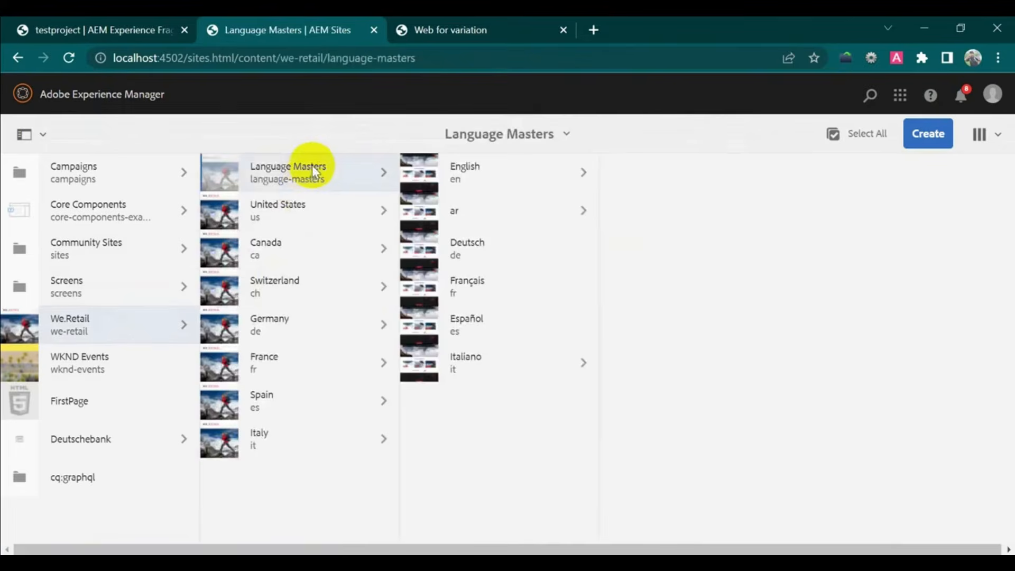
click(538, 169)
click(928, 133)
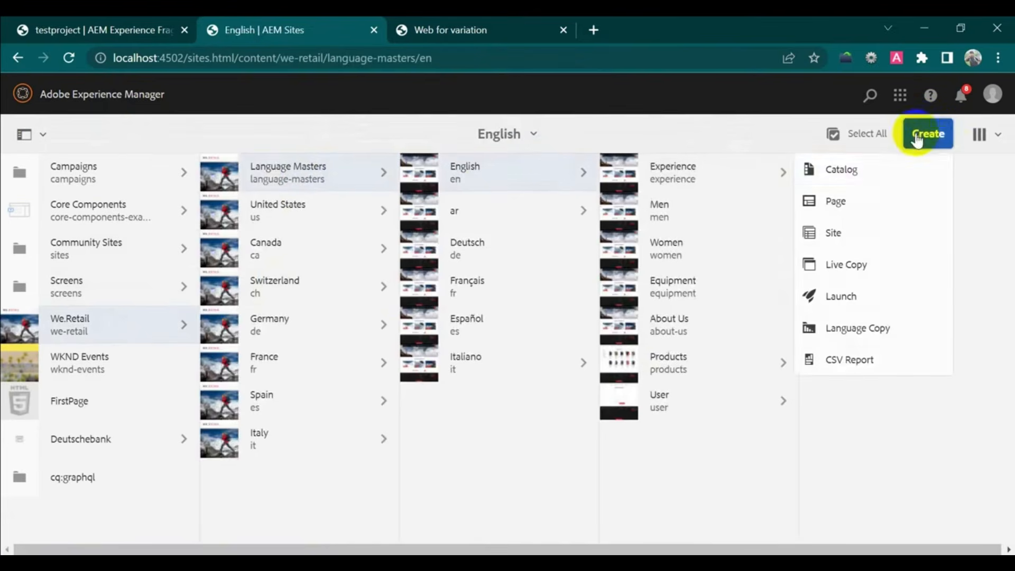
click(858, 208)
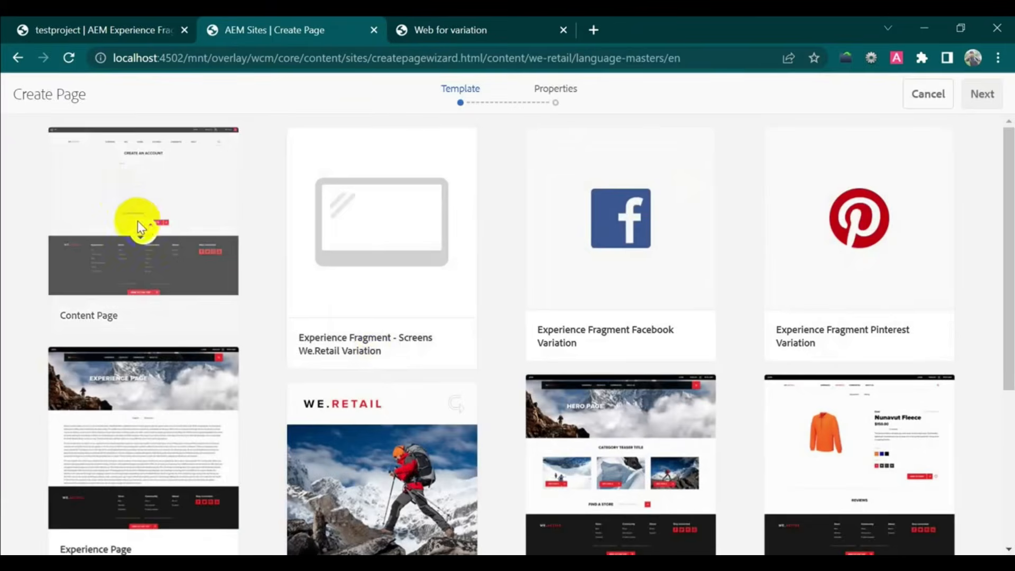
click(143, 227)
click(979, 95)
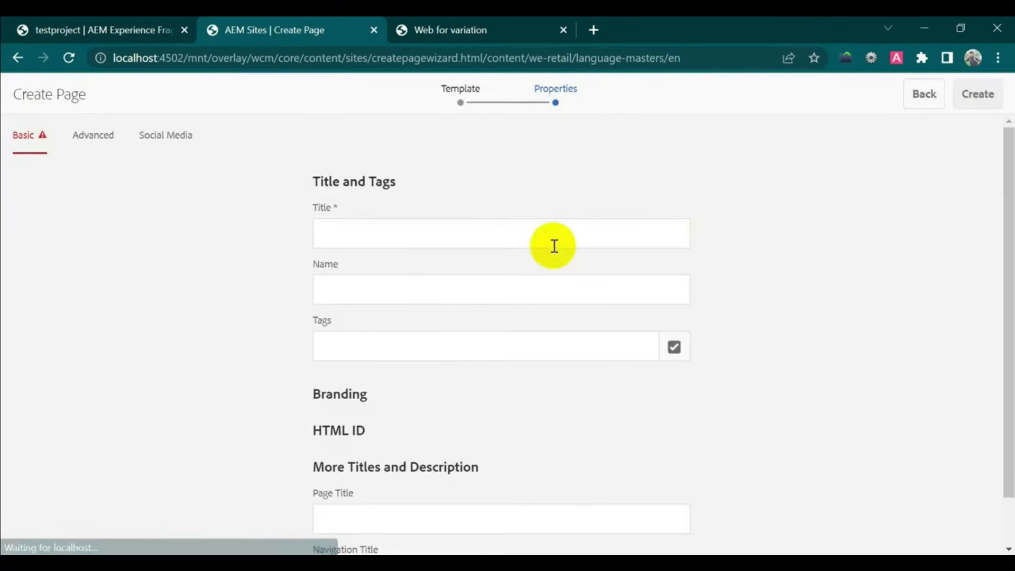
- Title the page EFVariation, create it and open it in the editor
click(471, 226)
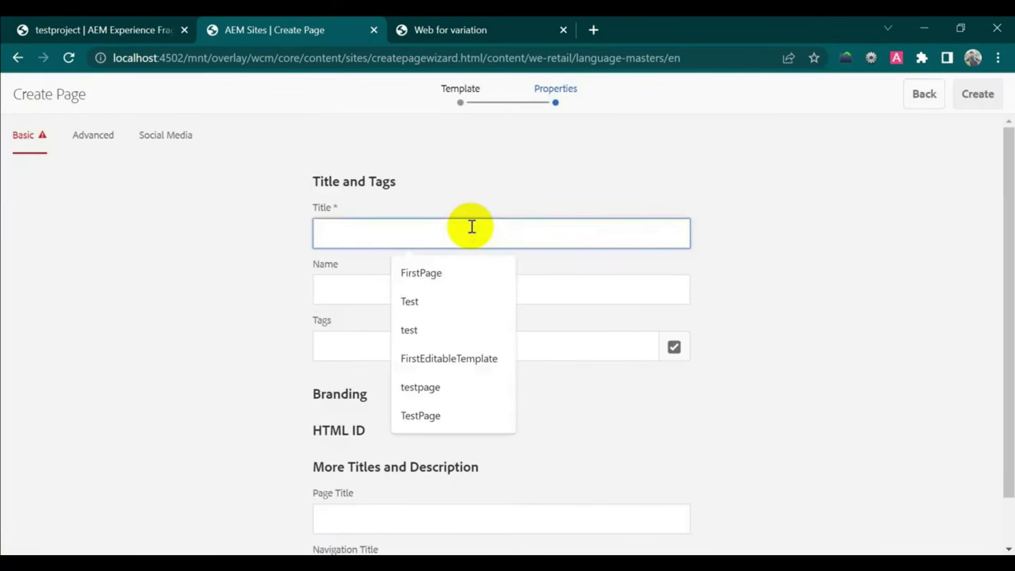
text(EFV)
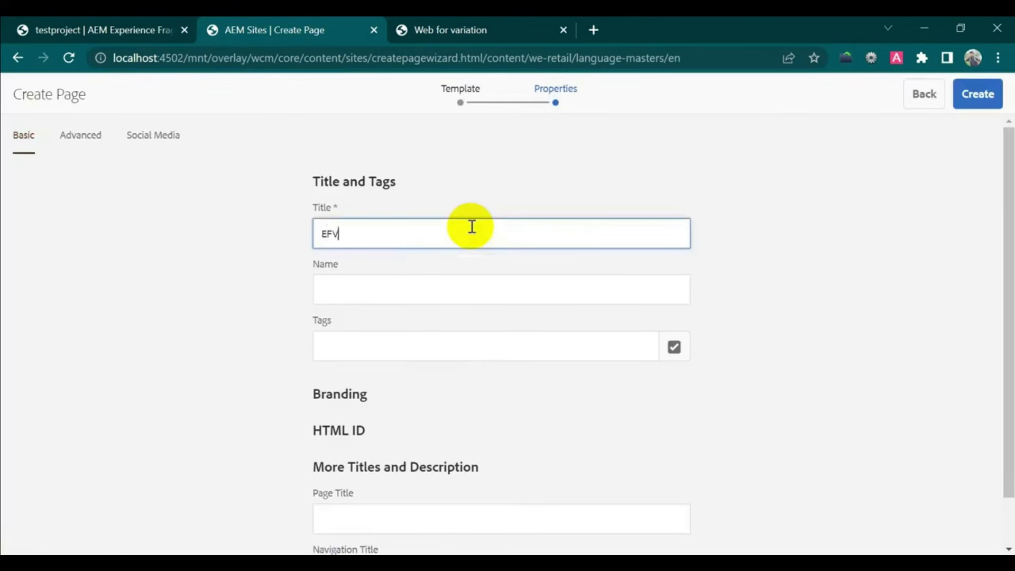
text(ariation)
drag(438, 245, 286, 233)
key(ctrl+c)
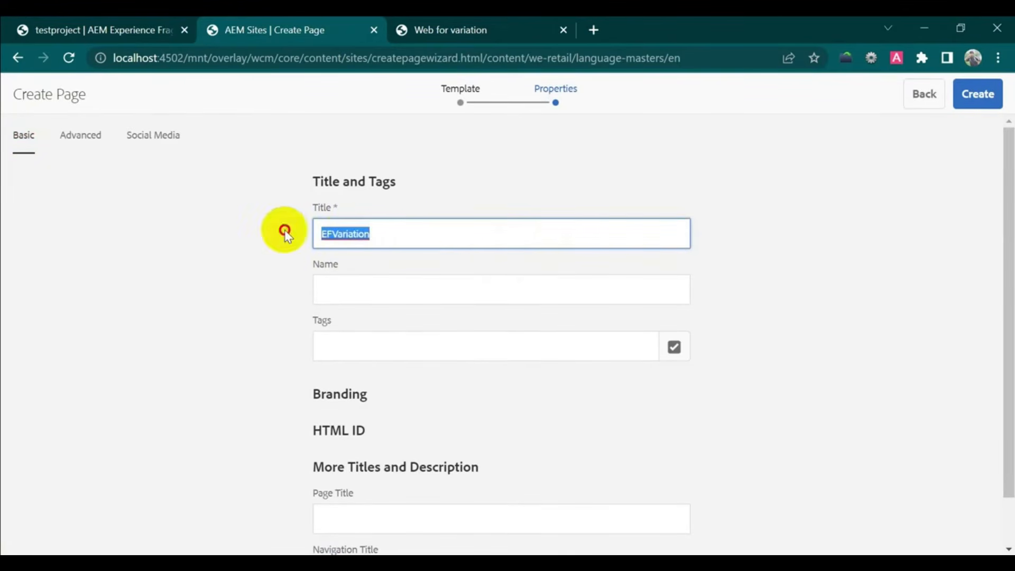
click(392, 291)
key(ctrl+v)
click(959, 106)
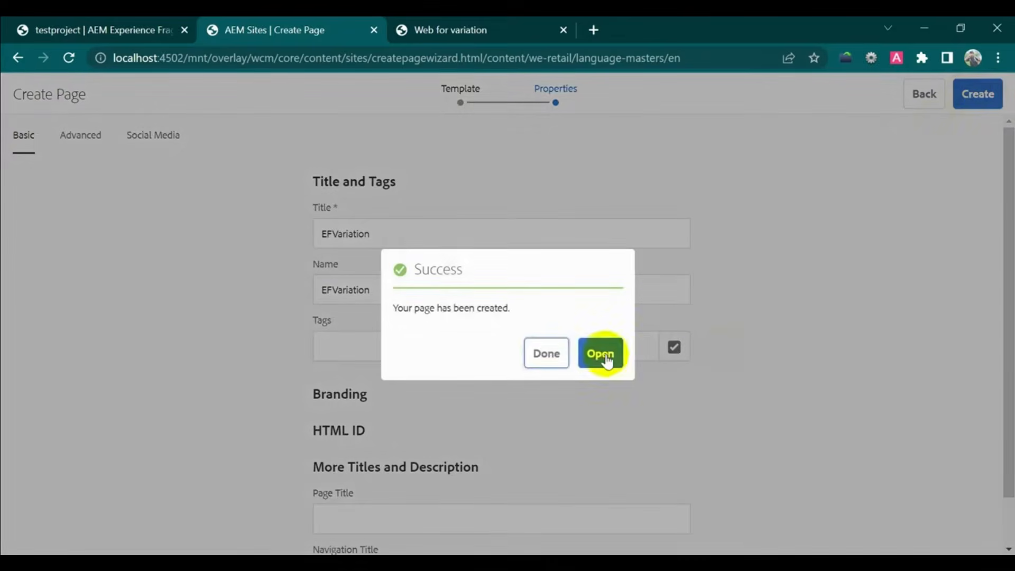
click(603, 355)
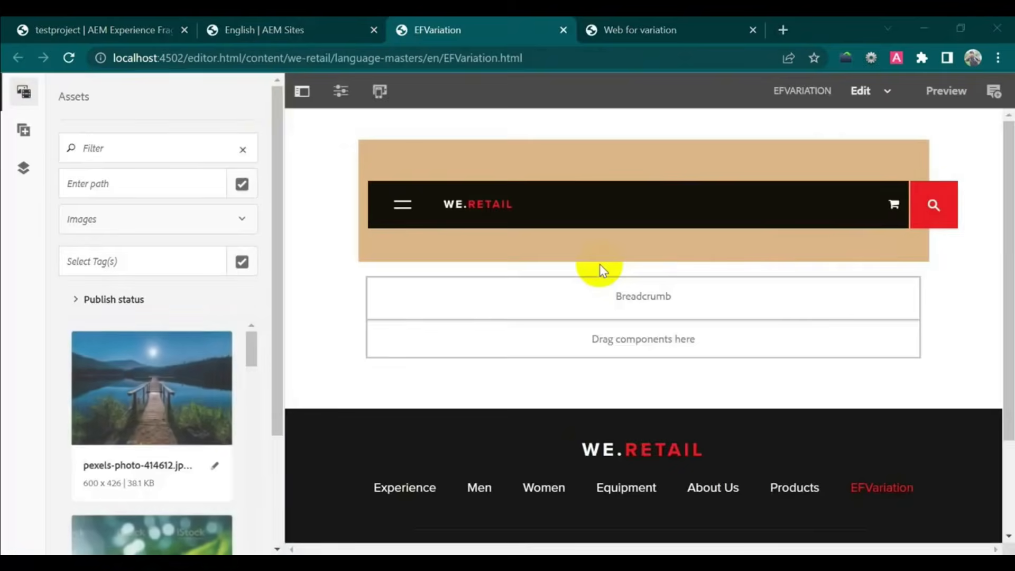
- Insert an Experience Fragment component below the Breadcrumb and open its configuration
click(501, 346)
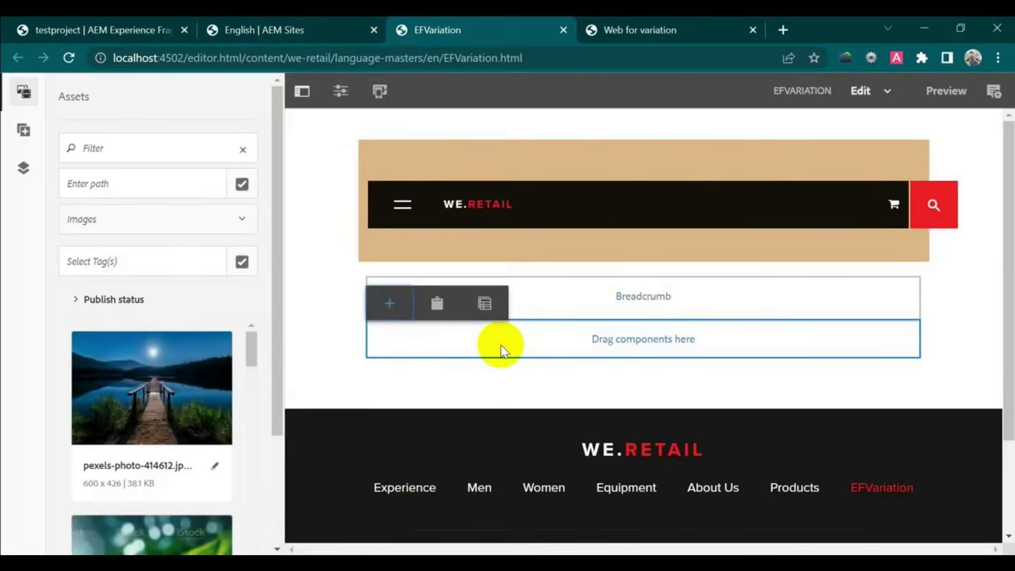
click(384, 310)
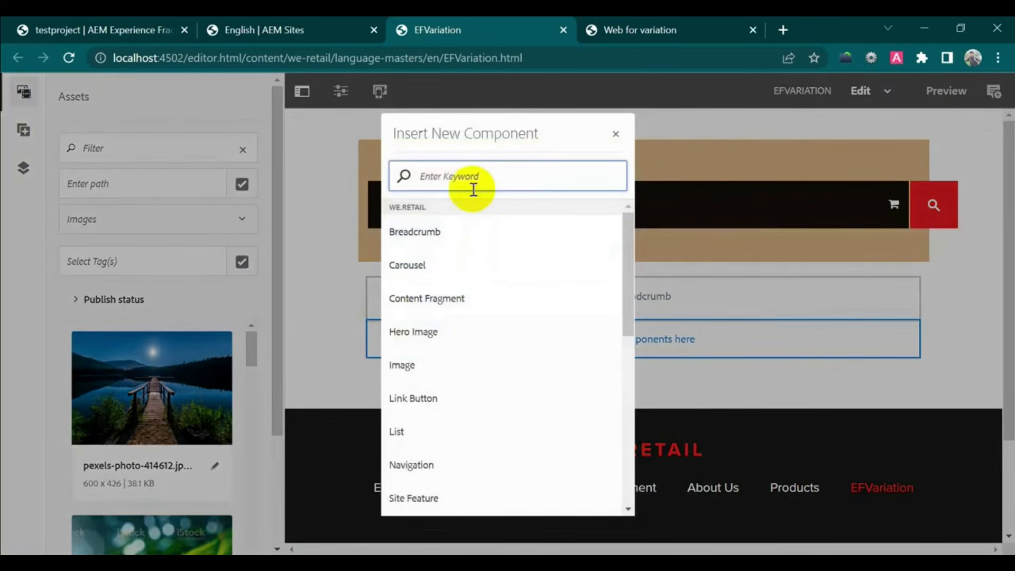
text(ex)
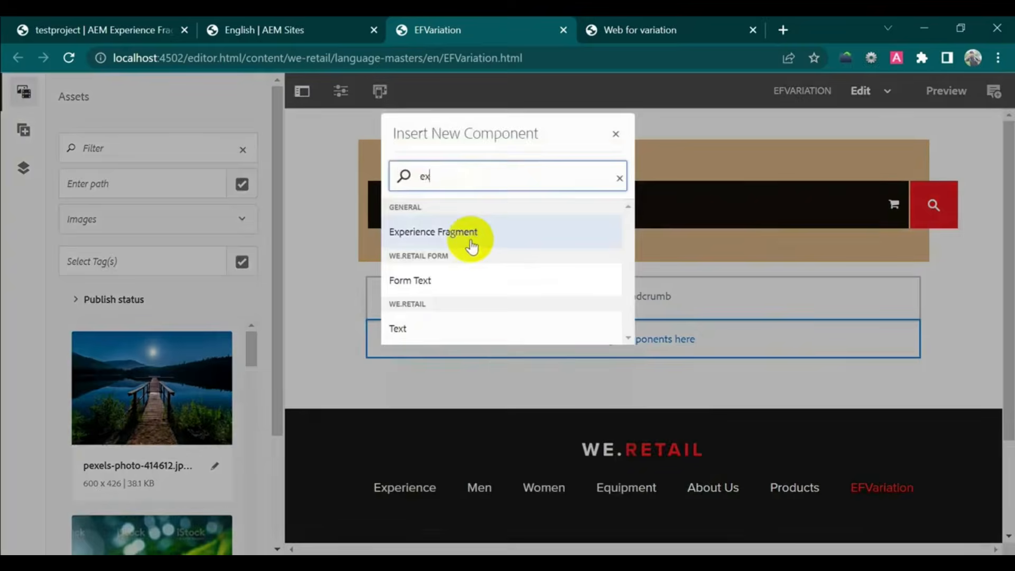
click(470, 237)
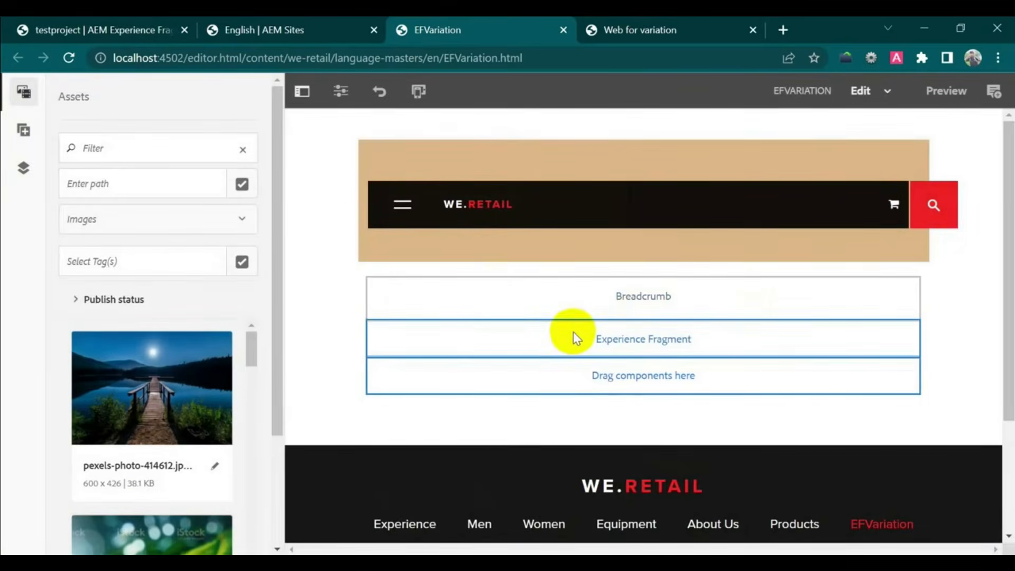
click(548, 338)
click(397, 317)
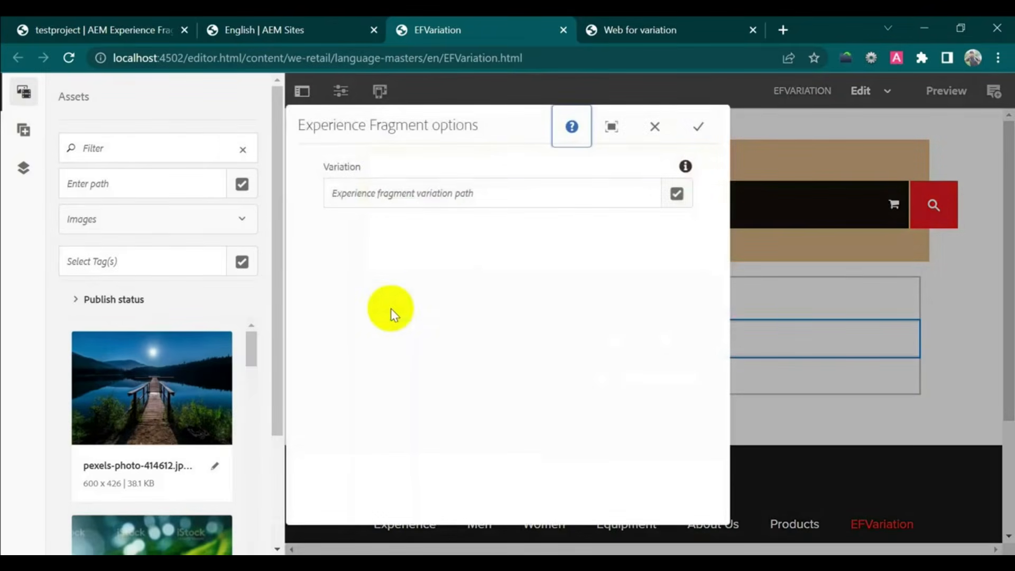
- Point the component at the testproject/testpage master variation and save the options
click(676, 195)
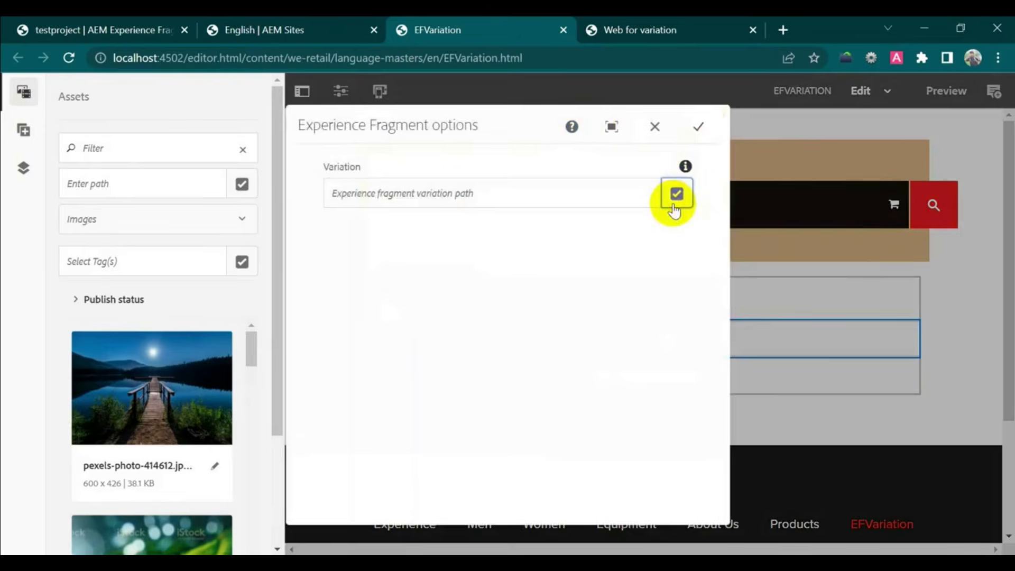
click(178, 299)
click(411, 223)
click(519, 259)
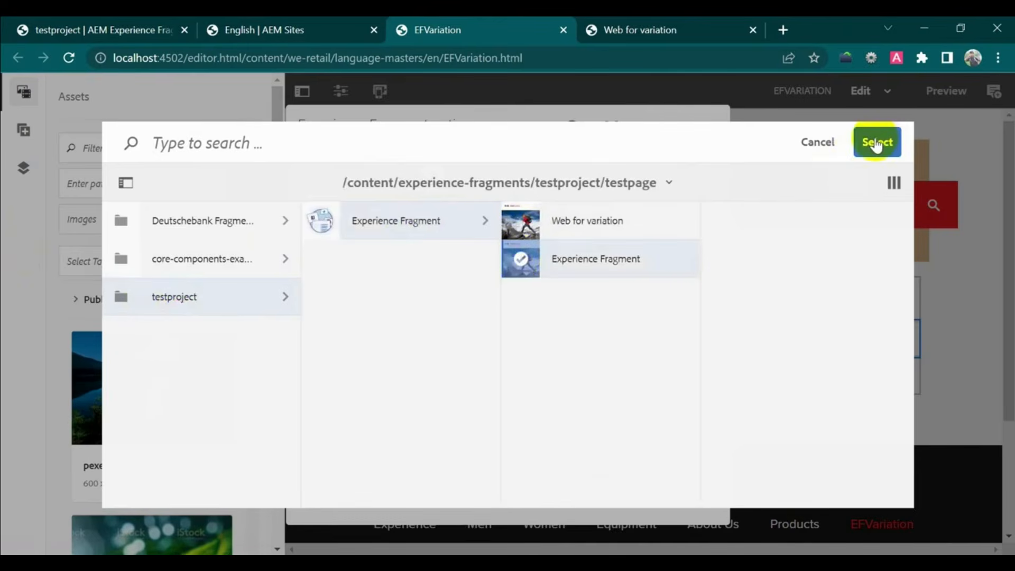
click(877, 141)
click(699, 127)
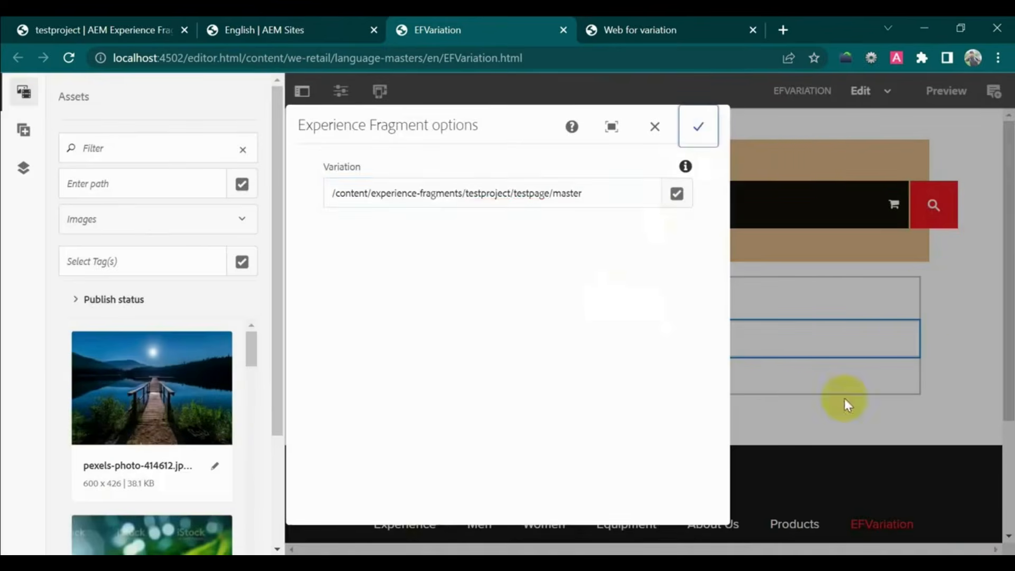
scroll(801, 322, down, 3)
- Insert a second Experience Fragment component into the page and open its configuration
click(489, 384)
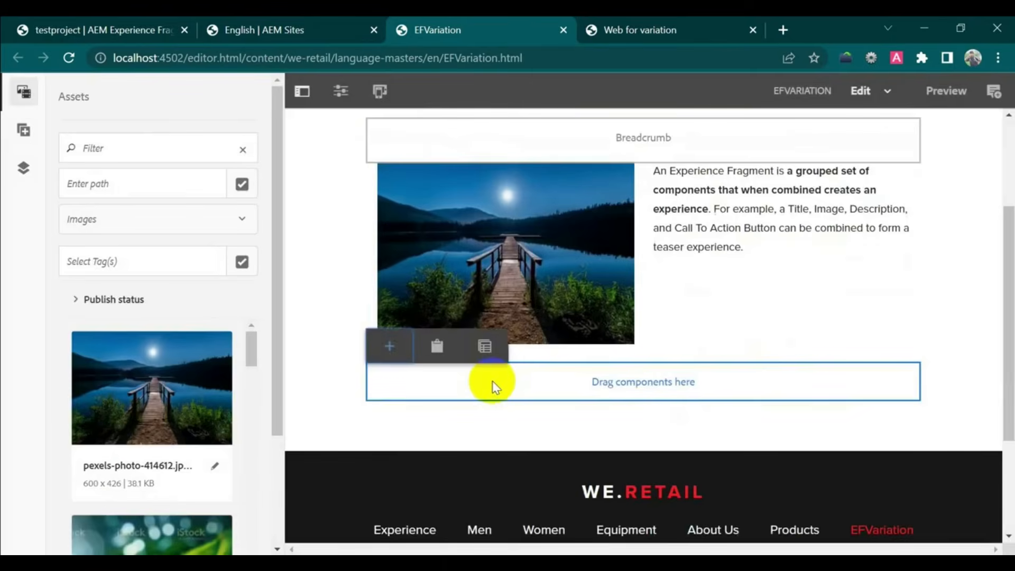
click(392, 350)
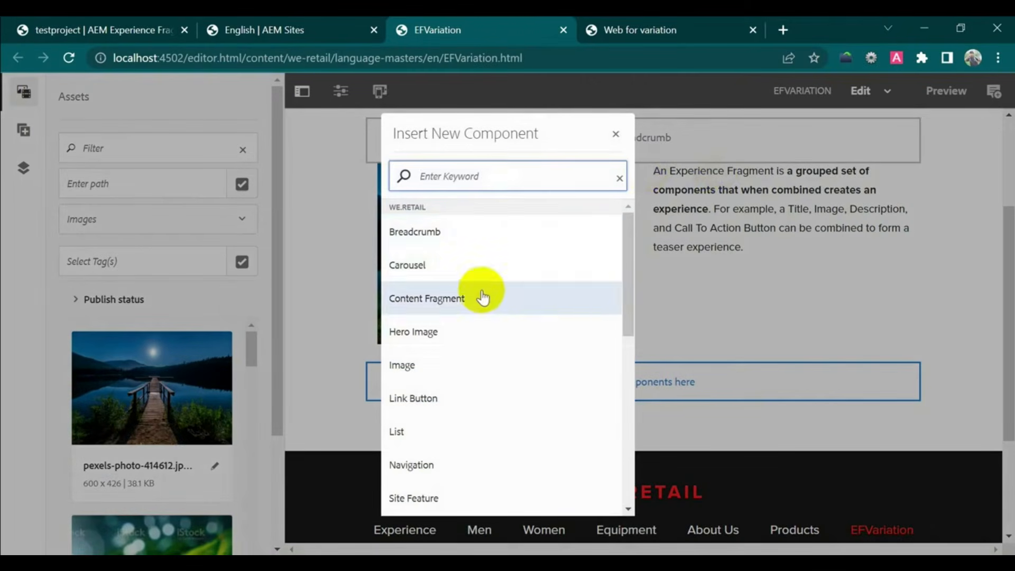
scroll(521, 370, down, 5)
click(497, 398)
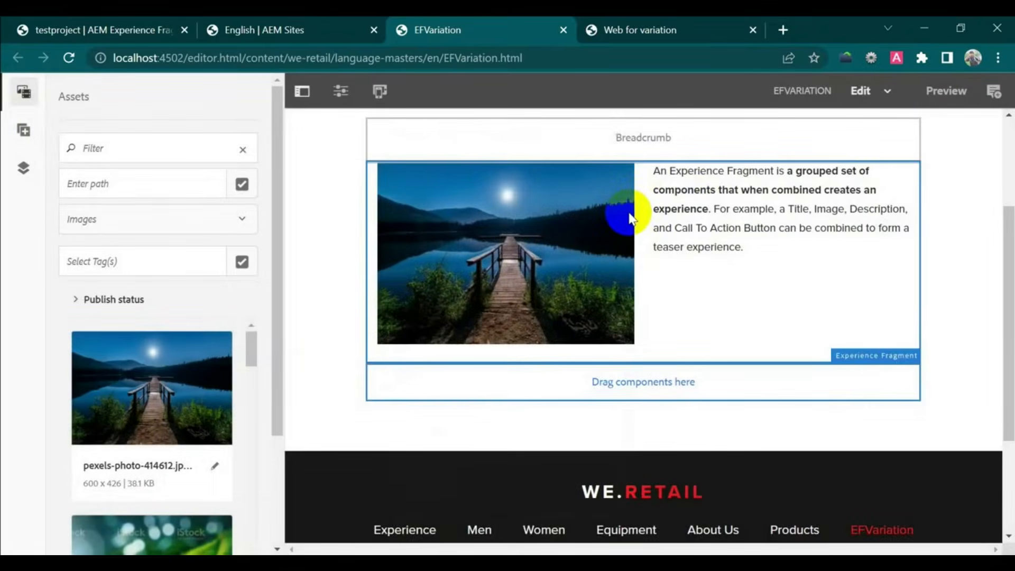
click(545, 390)
click(437, 349)
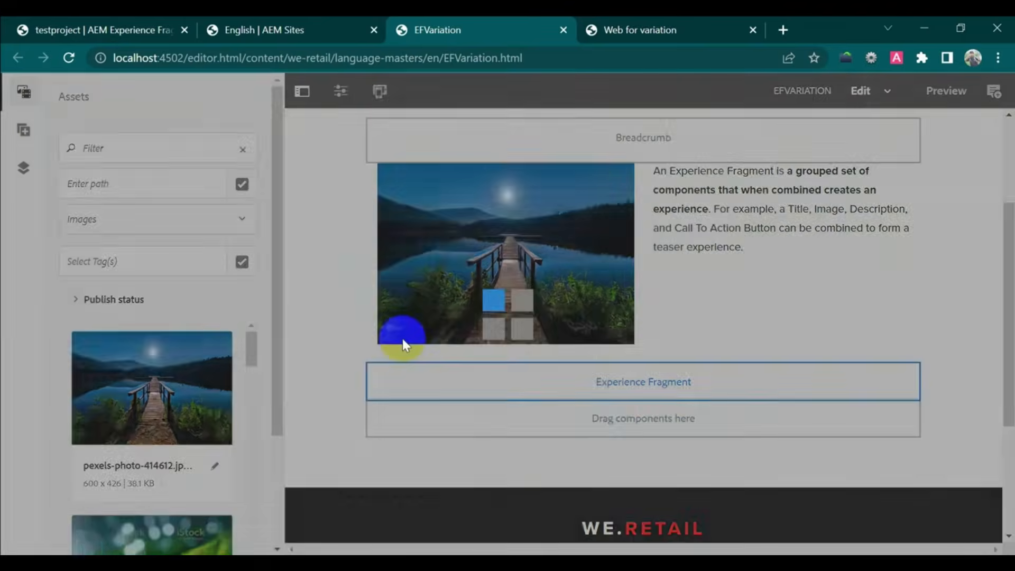
- Set its variation path to testpage's Web for variation and save the options
click(677, 193)
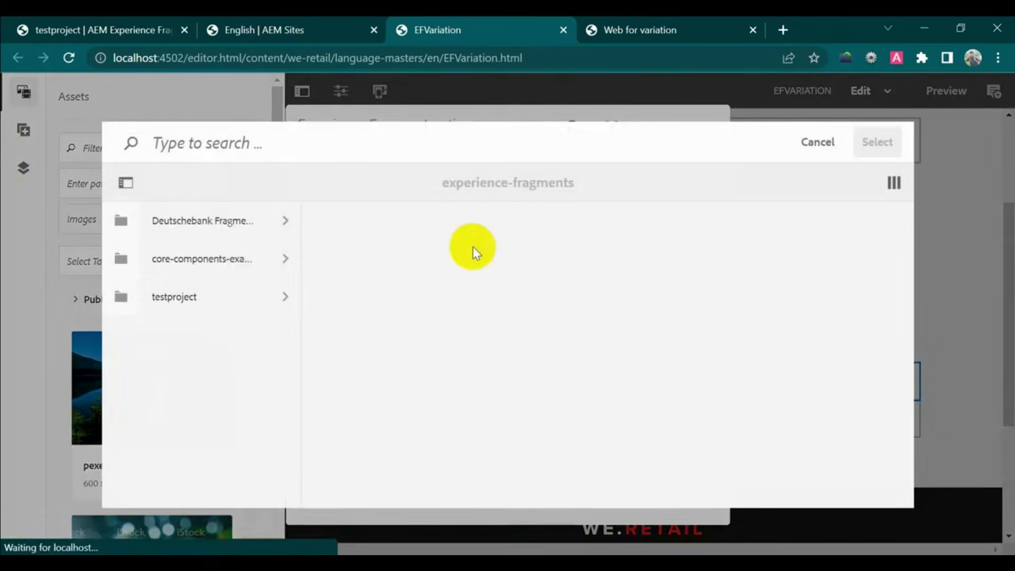
click(229, 295)
click(446, 219)
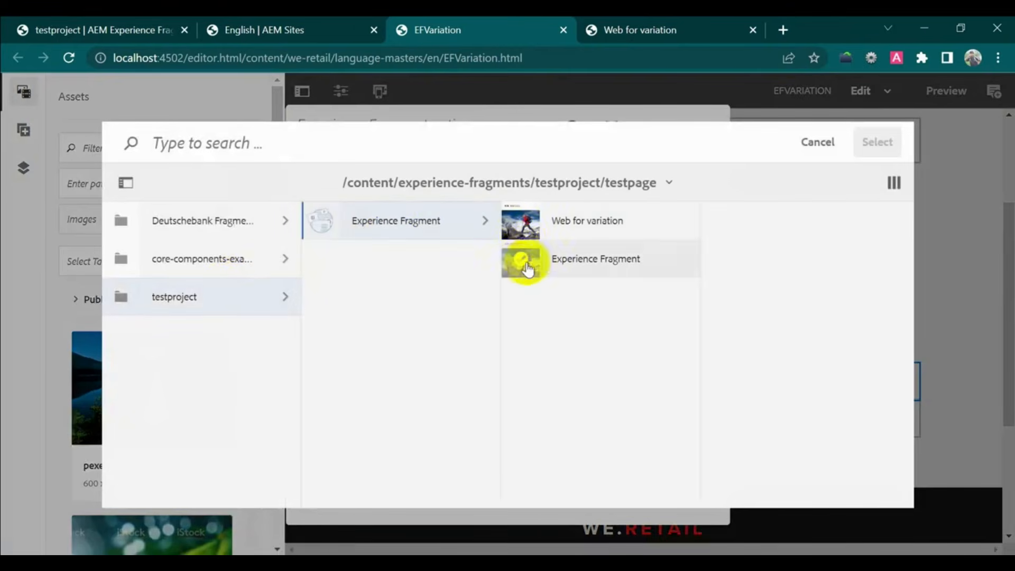
click(521, 221)
click(874, 142)
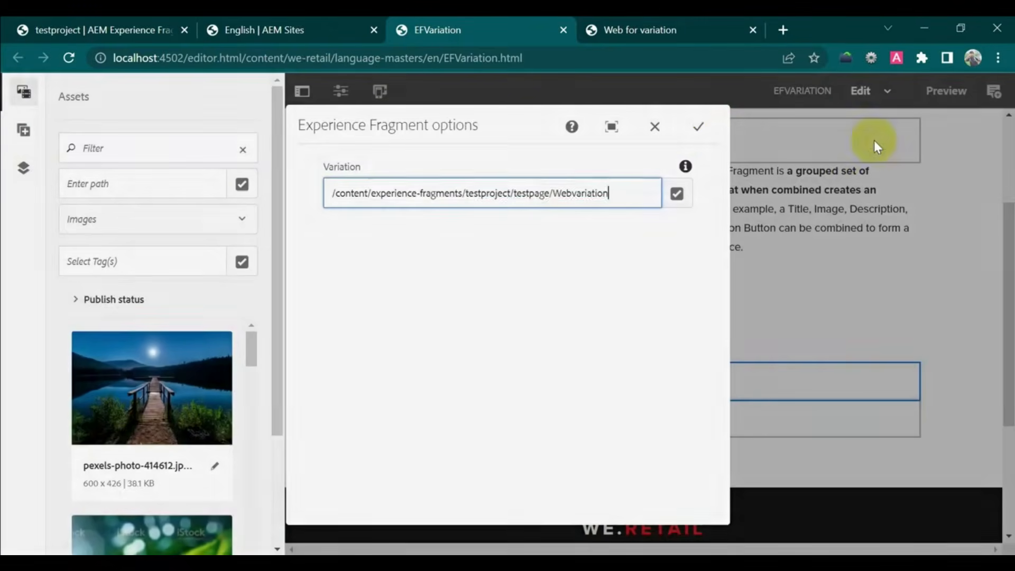
click(697, 126)
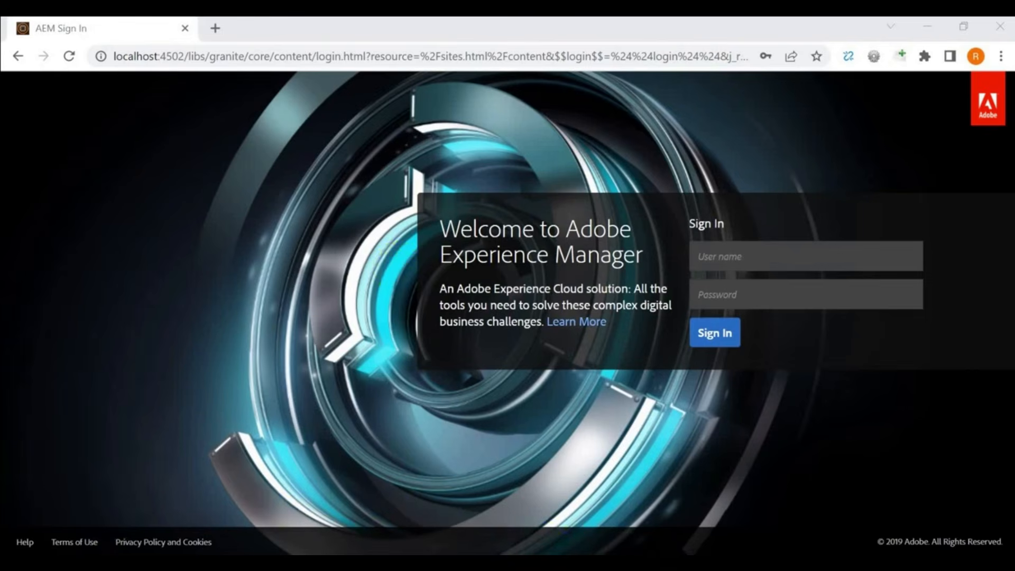
- Sign in with the admin user name and password and dismiss Chrome's password warning
click(735, 256)
text(admin)
key(Tab)
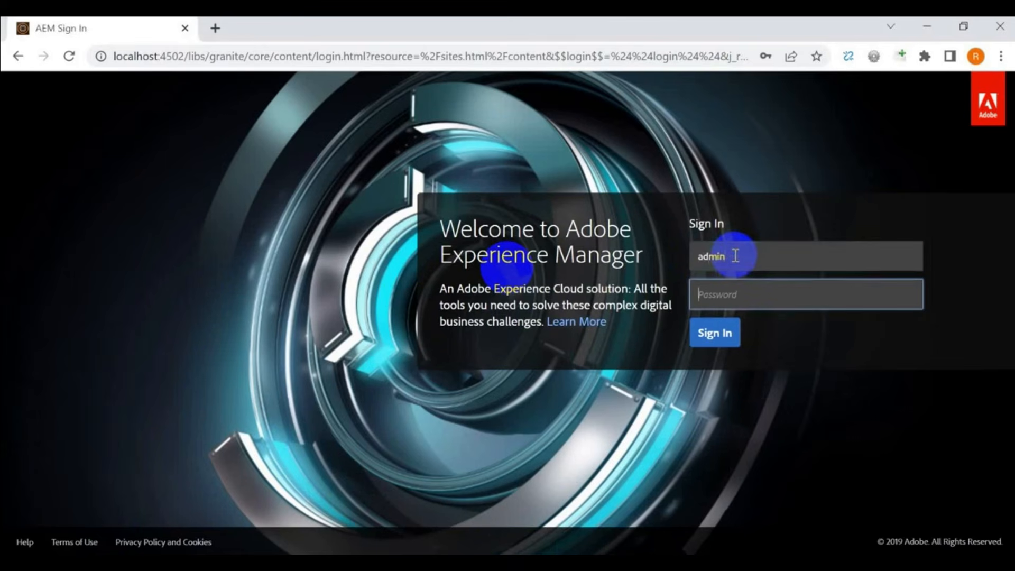
text(admin)
click(714, 338)
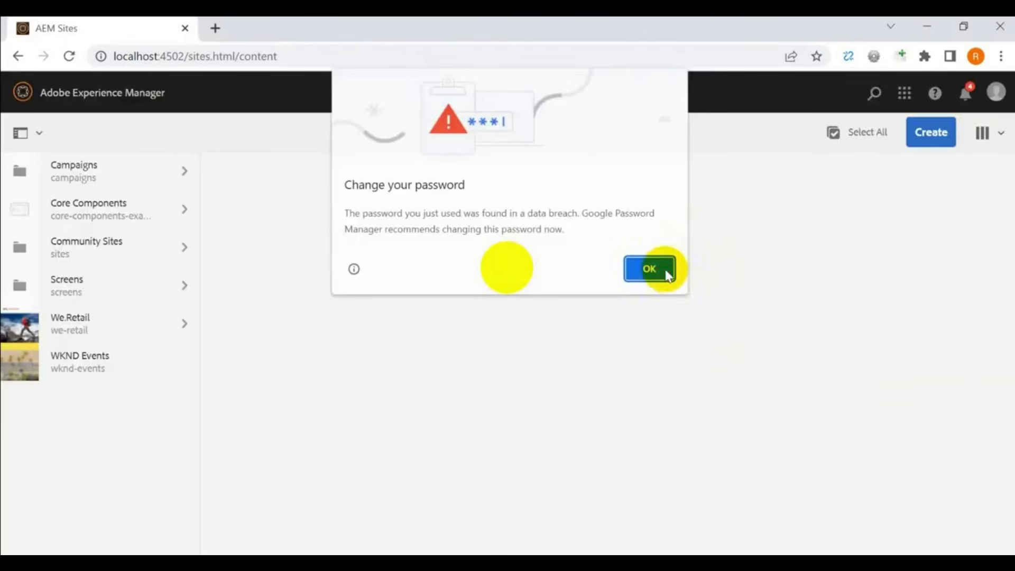
click(657, 267)
- Go to the Assets Files console through the navigation panel
click(186, 332)
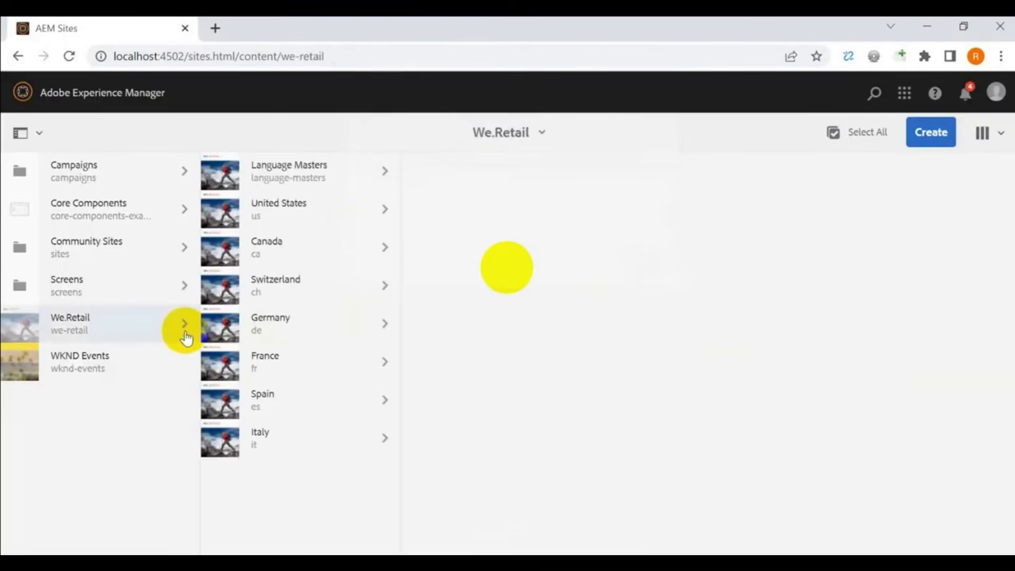
click(147, 95)
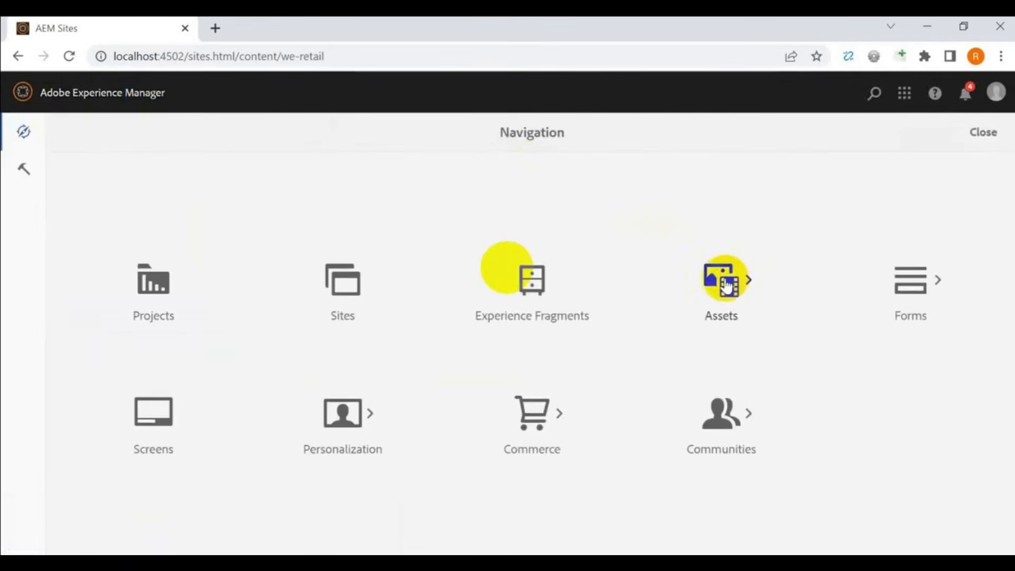
click(127, 100)
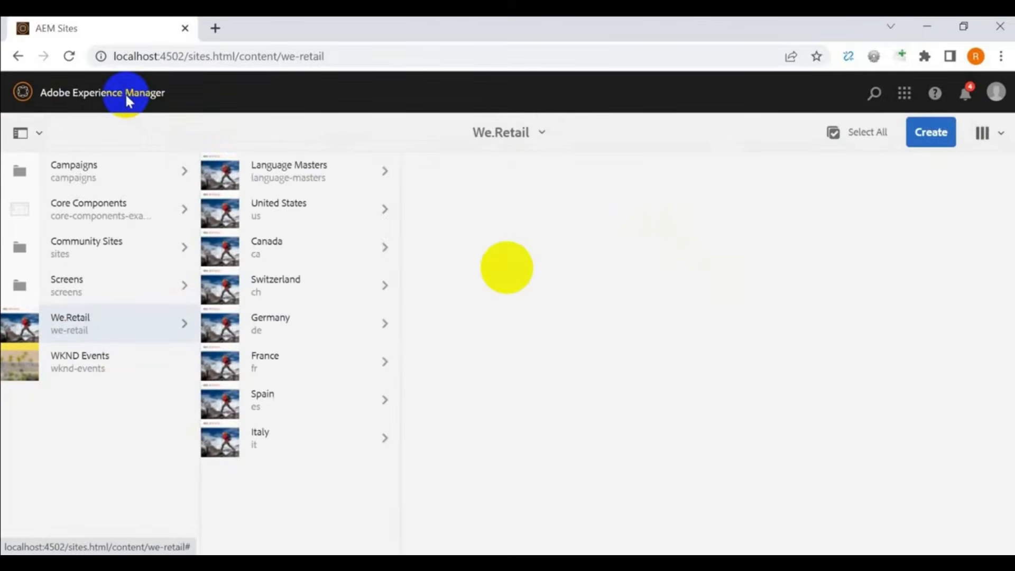
click(125, 94)
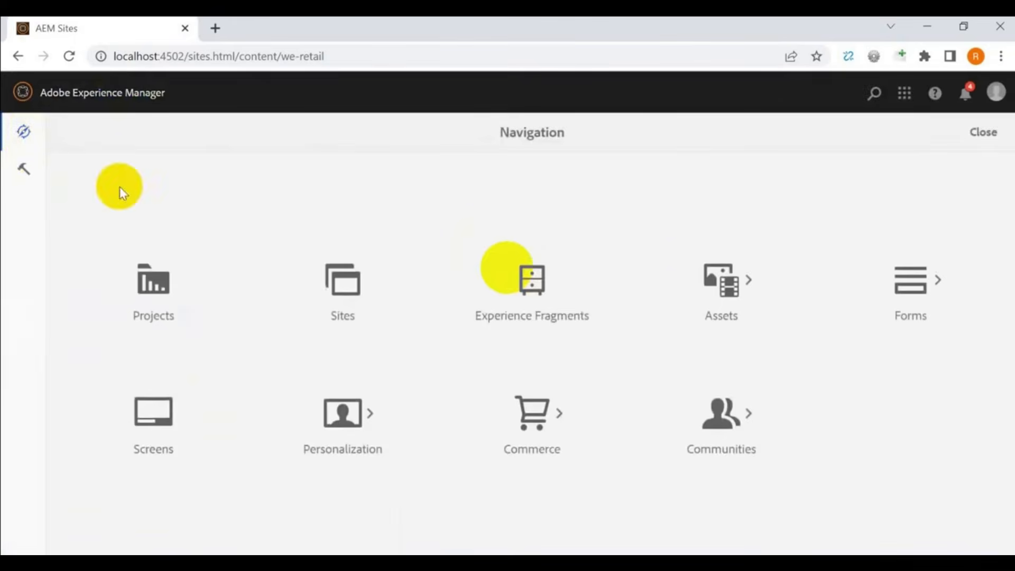
click(717, 287)
click(160, 291)
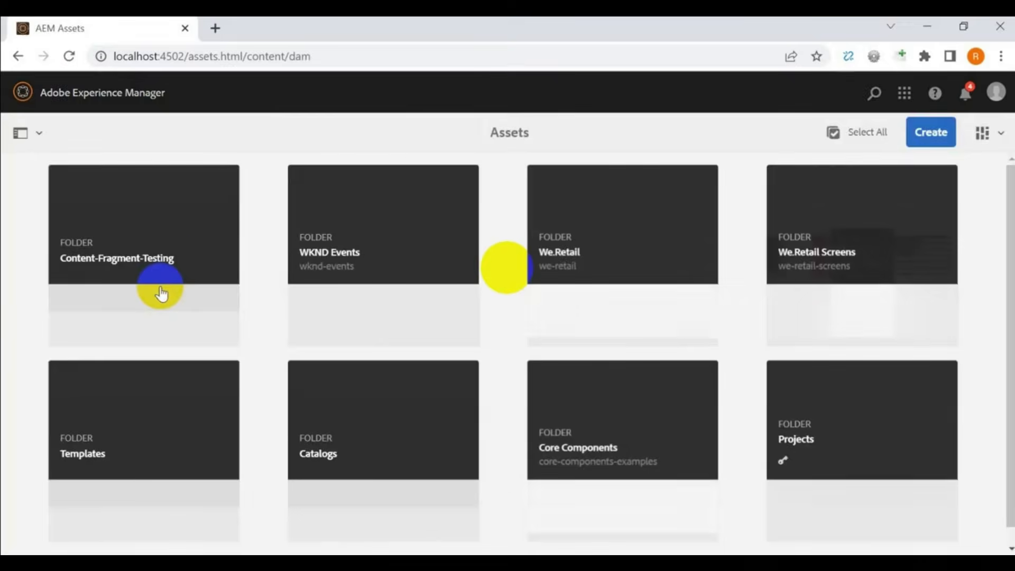
- Create an Assets folder titled Content-Fragments-Training and open it
click(923, 133)
click(881, 172)
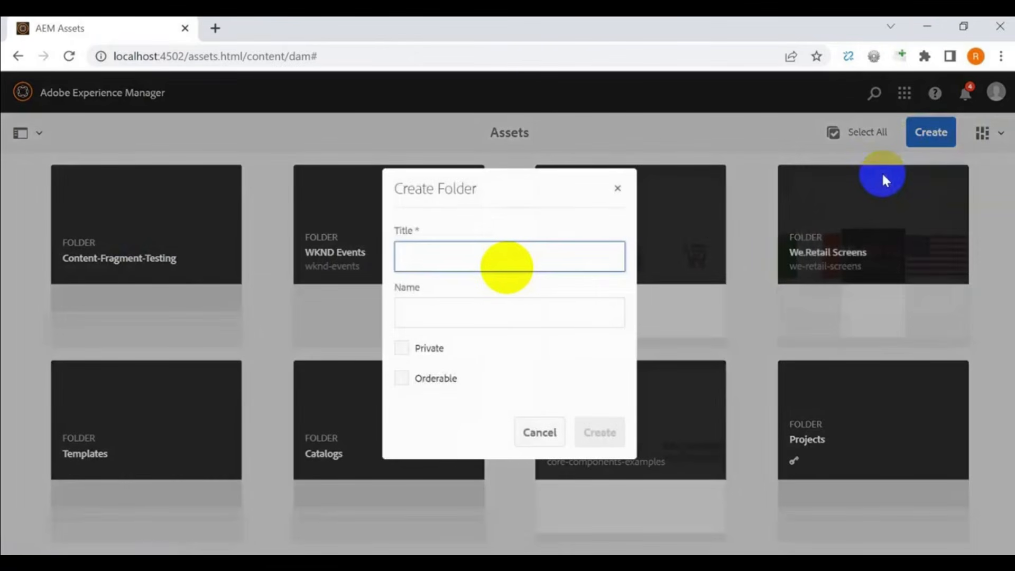
text(Contne)
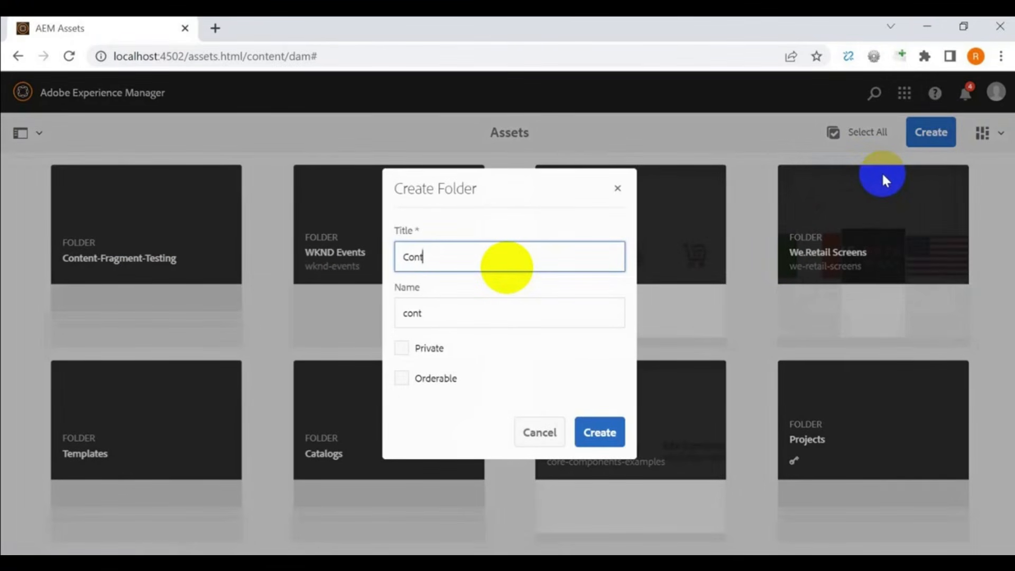
key(BackSpace)
key(BackSpace)
key(BackSpace)
text(ten)
click(603, 431)
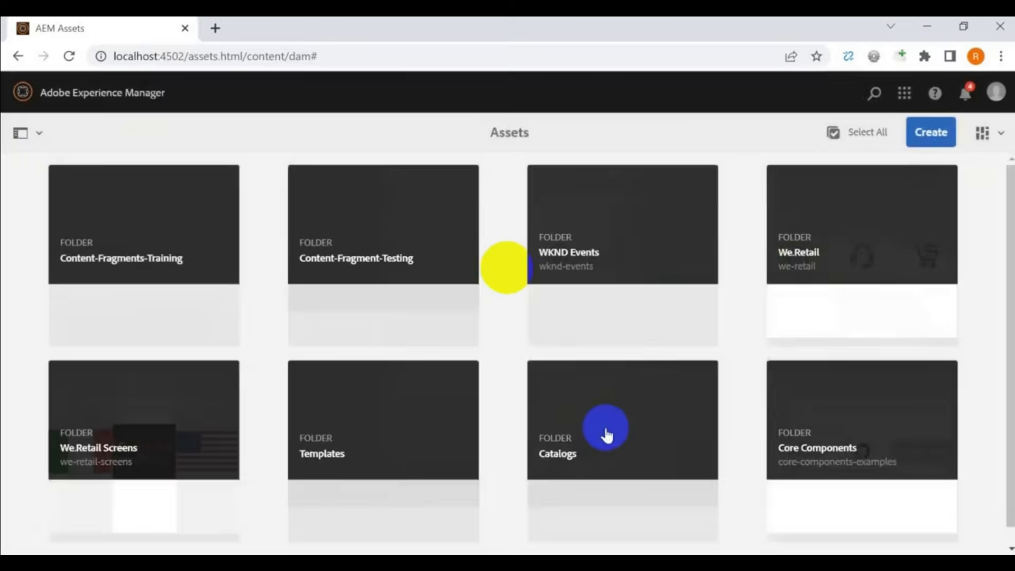
mouse_move(607, 435)
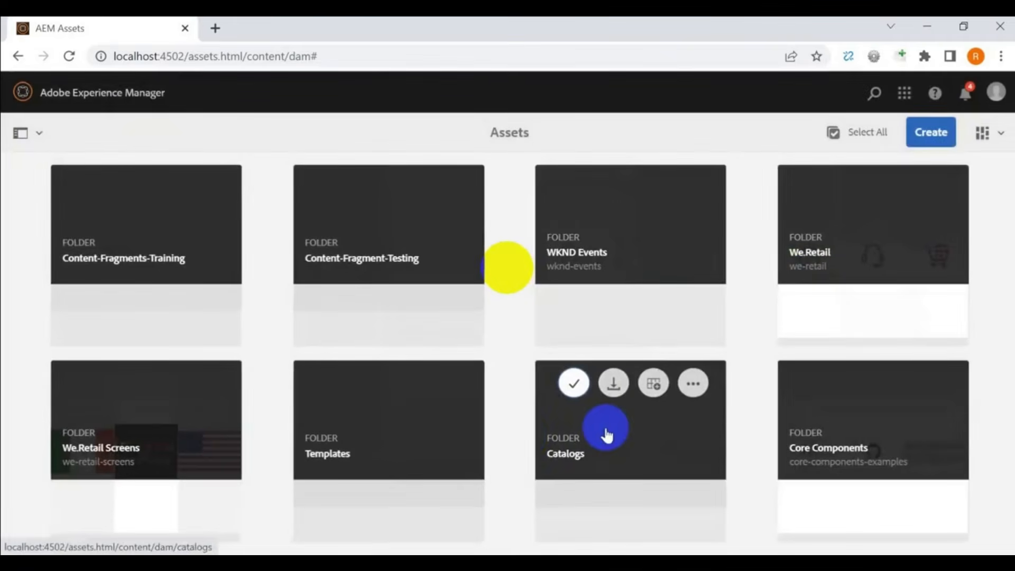
click(191, 257)
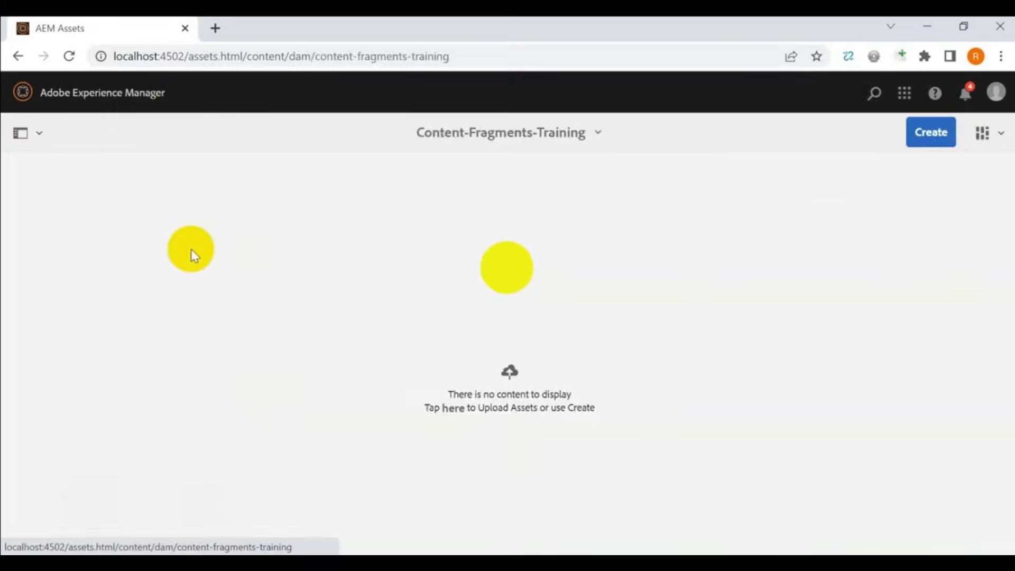
click(932, 139)
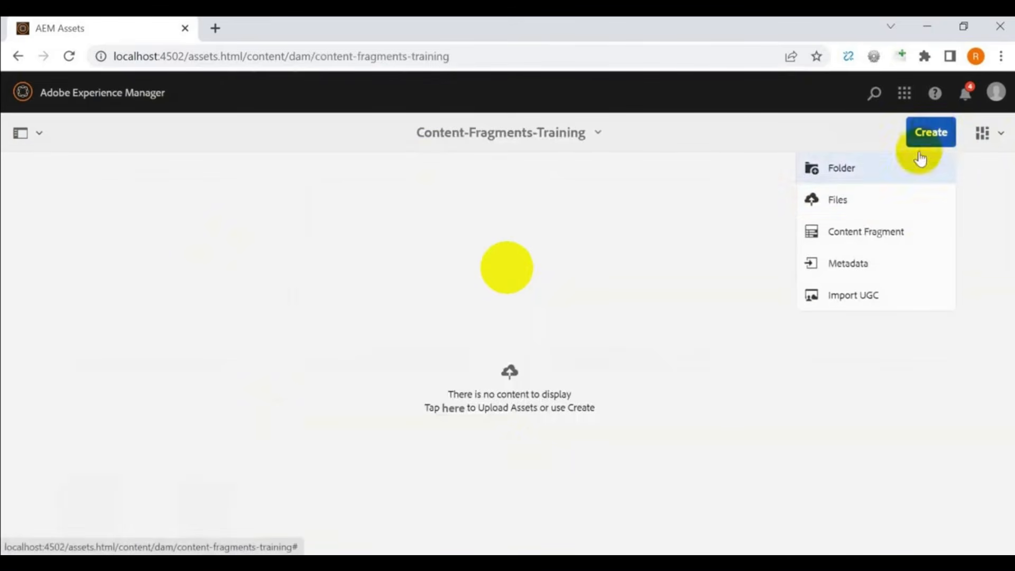
- Create a Simple Fragment titled and described Content-Fragments-Training, then return to the folder
click(891, 245)
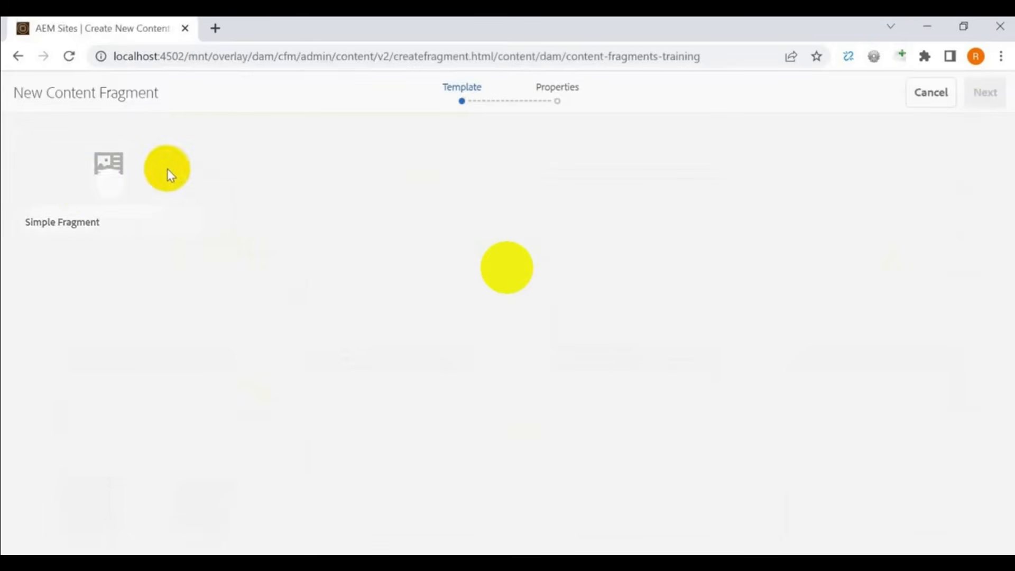
click(108, 186)
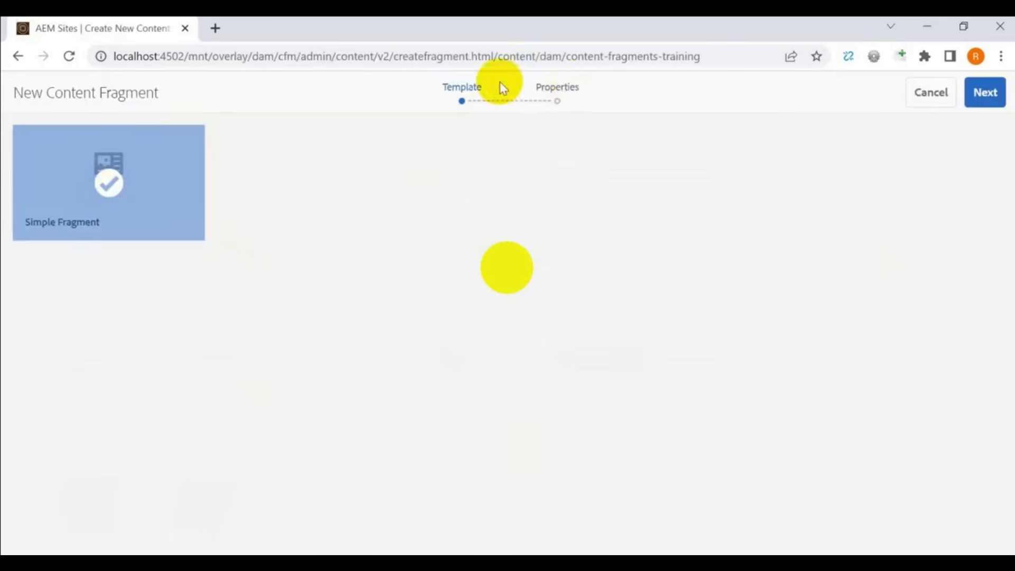
click(989, 96)
click(519, 195)
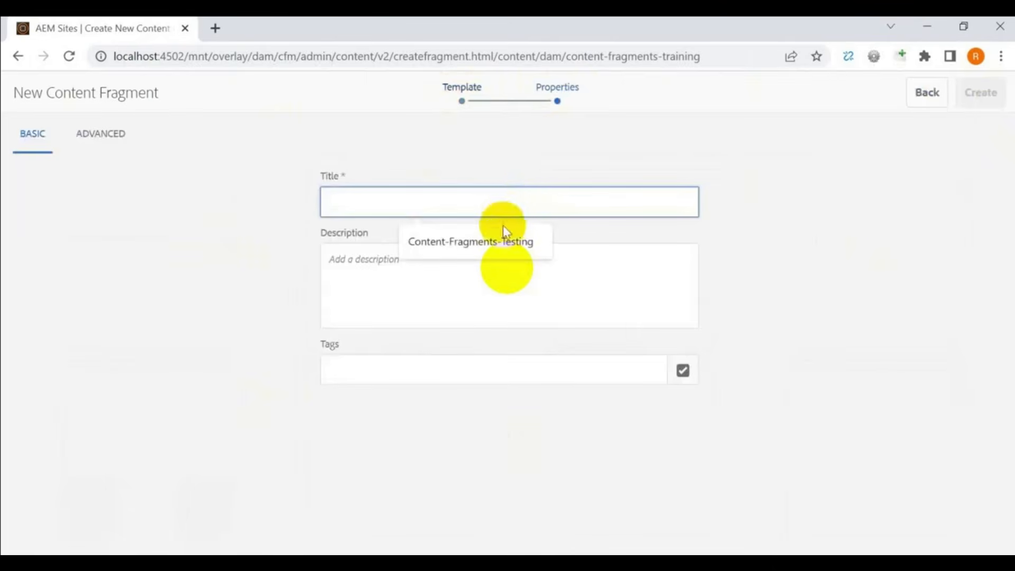
click(502, 242)
key(BackSpace)
key(BackSpace)
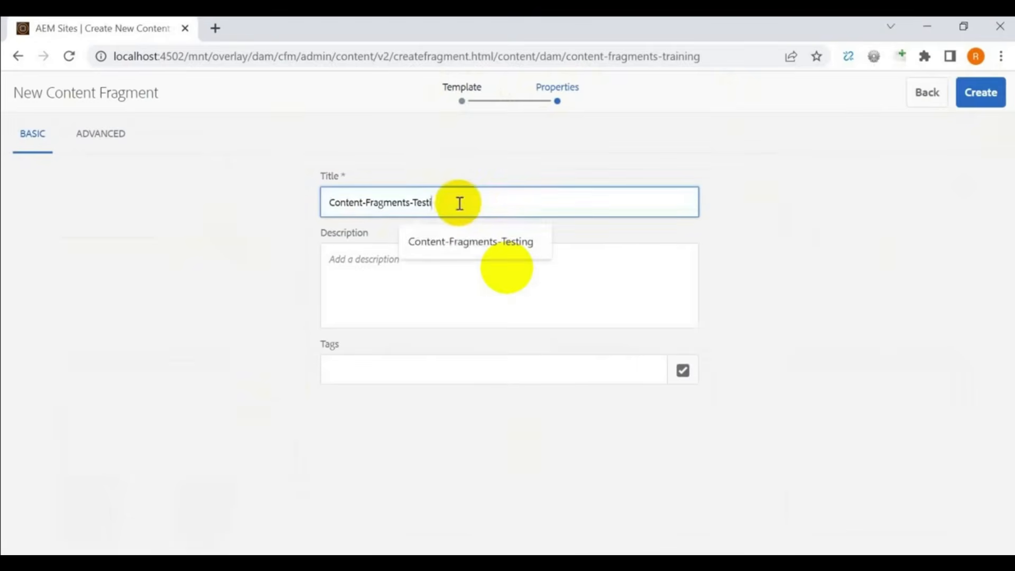
text(a)
key(BackSpace)
text(rainin)
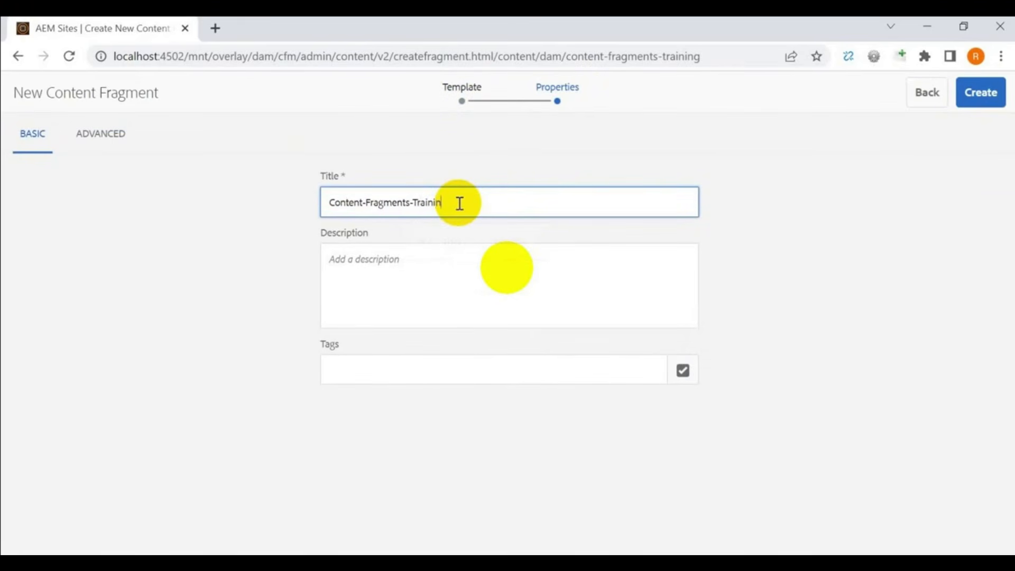
text(g)
triple_click(459, 203)
click(547, 281)
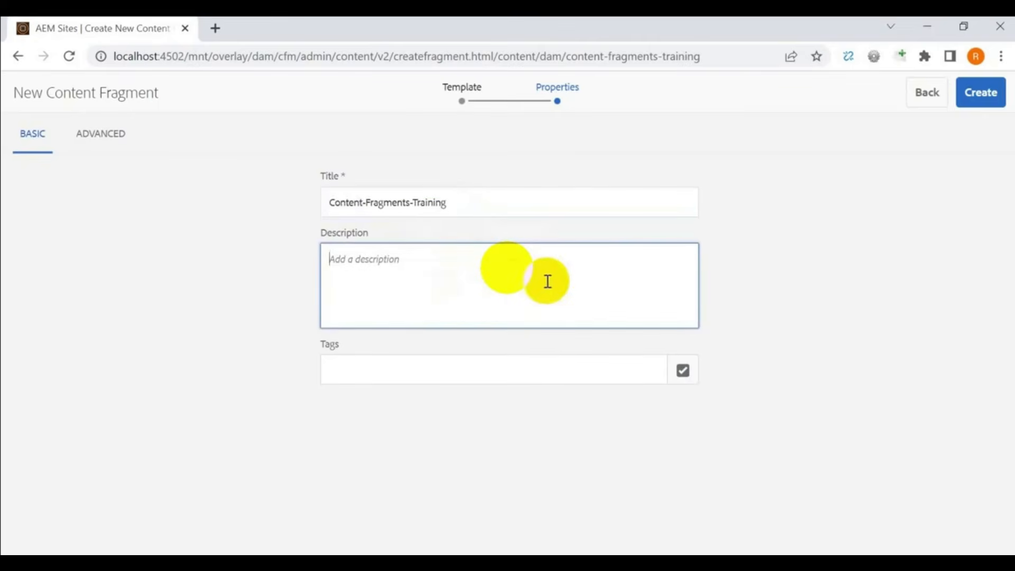
click(993, 101)
click(549, 354)
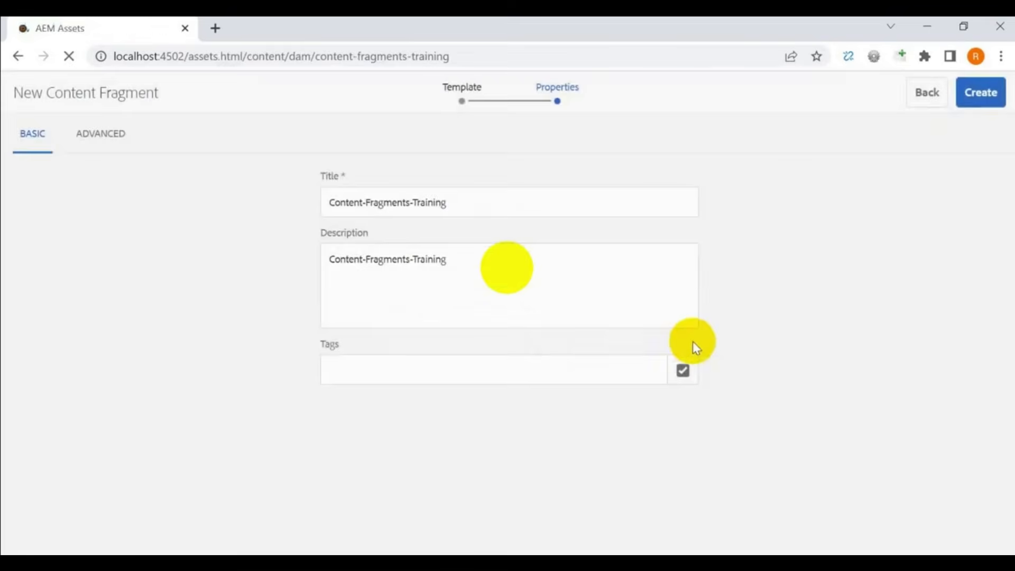
- Open the new fragment and paste the New York description into the Main field
mouse_move(118, 231)
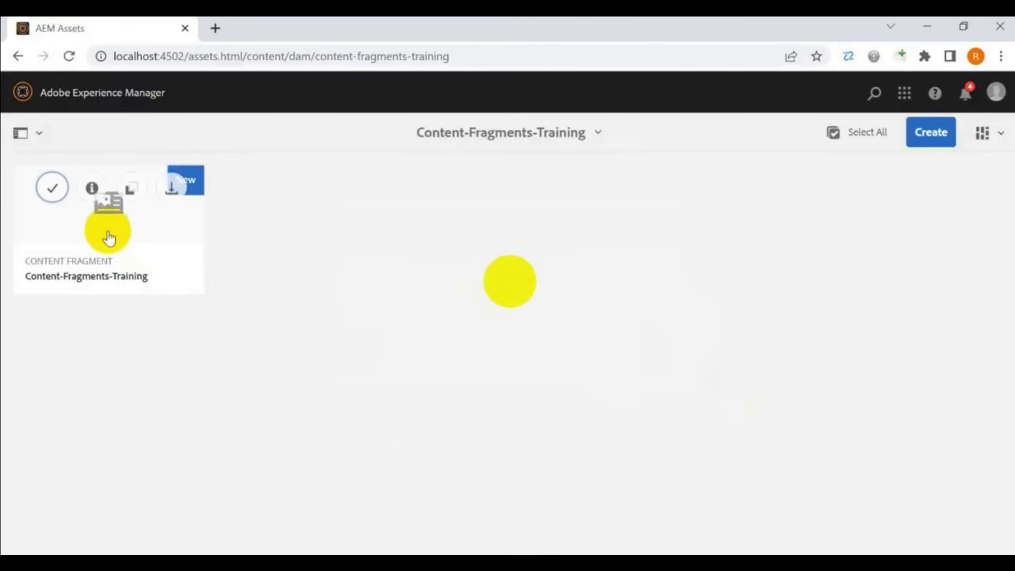
click(81, 229)
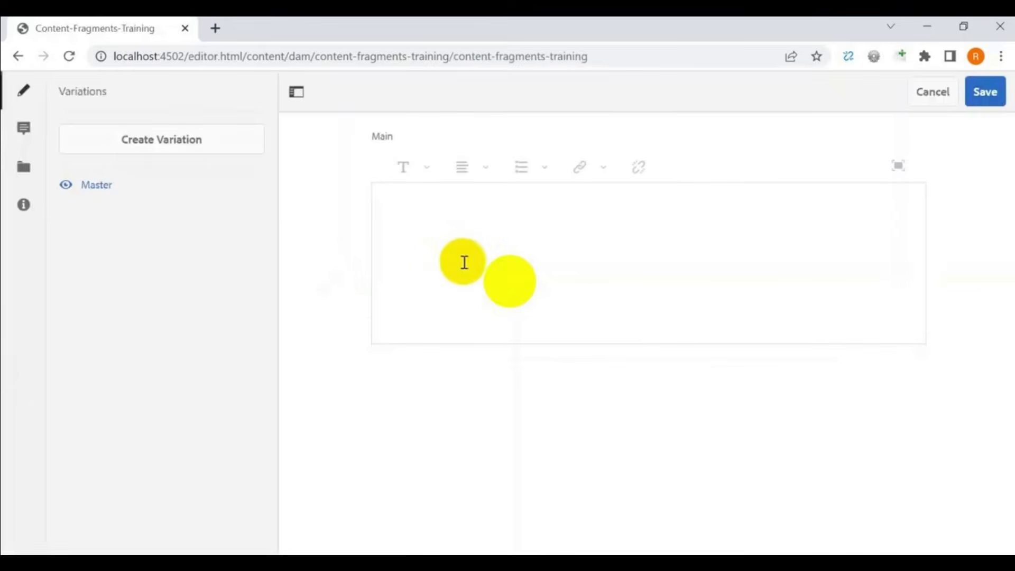
click(464, 263)
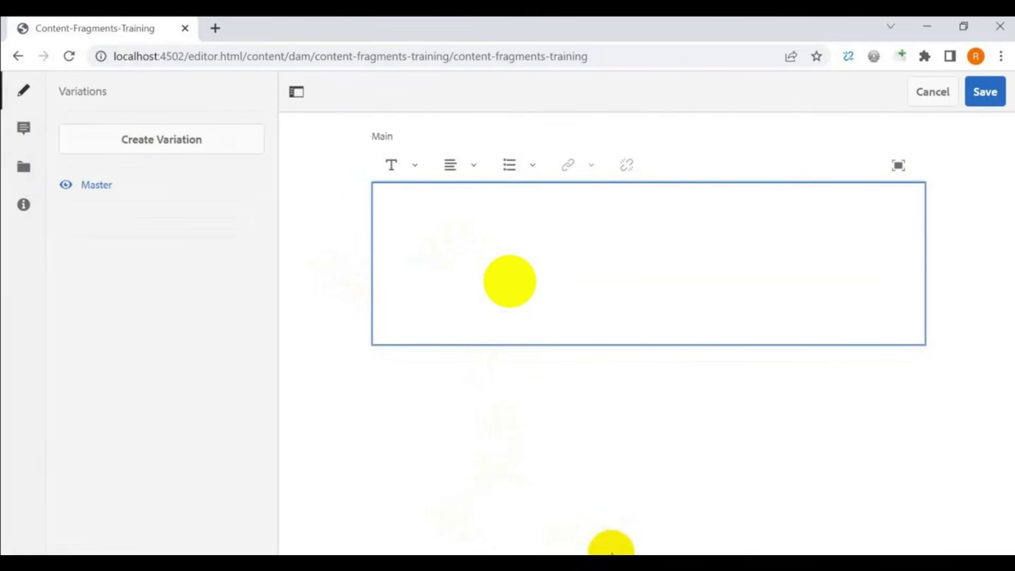
key(alt+Tab)
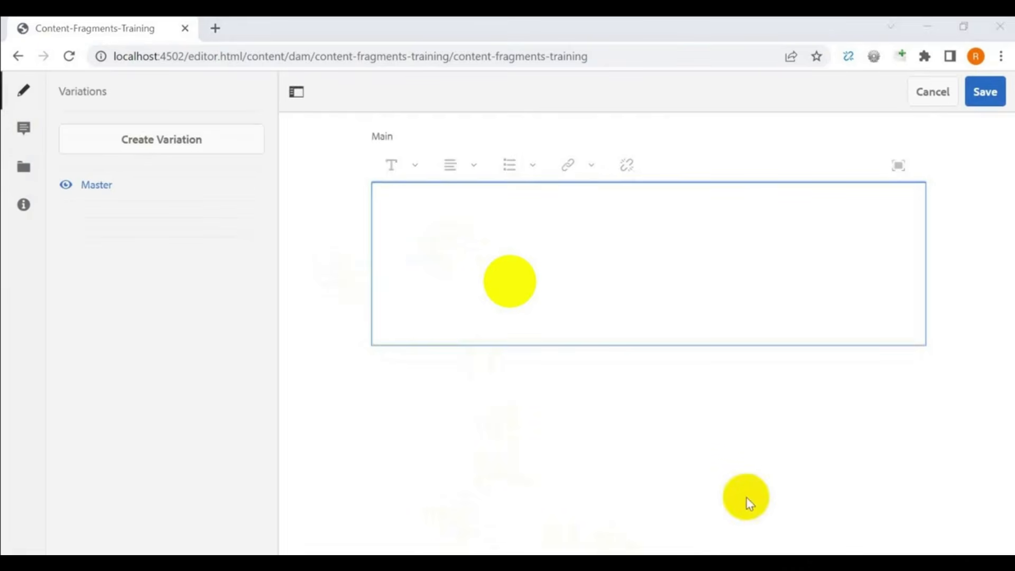
click(564, 291)
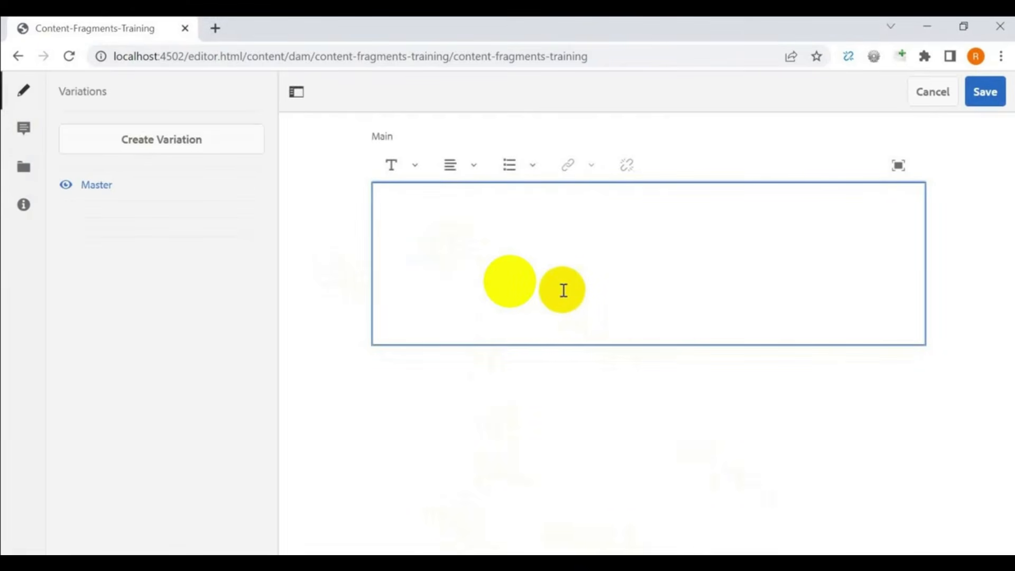
text(Description New York City comprises 5 boroughs sitting where the Hudson River meets the Atlantic Ocean. At its core is Manhattan, a densely populated borough that's among the world's major commercial, financial and cultural centers. Its iconic sites include skyscrapers such as the Empire State Building and sprawling Central Park. Broadway theater is staged in neon-lit Times Square. Opening Hours Monday 8AM–5PM Tuesday 8AM–5PM Wednesday 8AM–5PM Thursday 8AM–5PM Friday 8AM–5PM Saturday Closed Sunday Closed)
- Turn the opening-hours lines into a bulleted list
scroll(476, 291, up, 5)
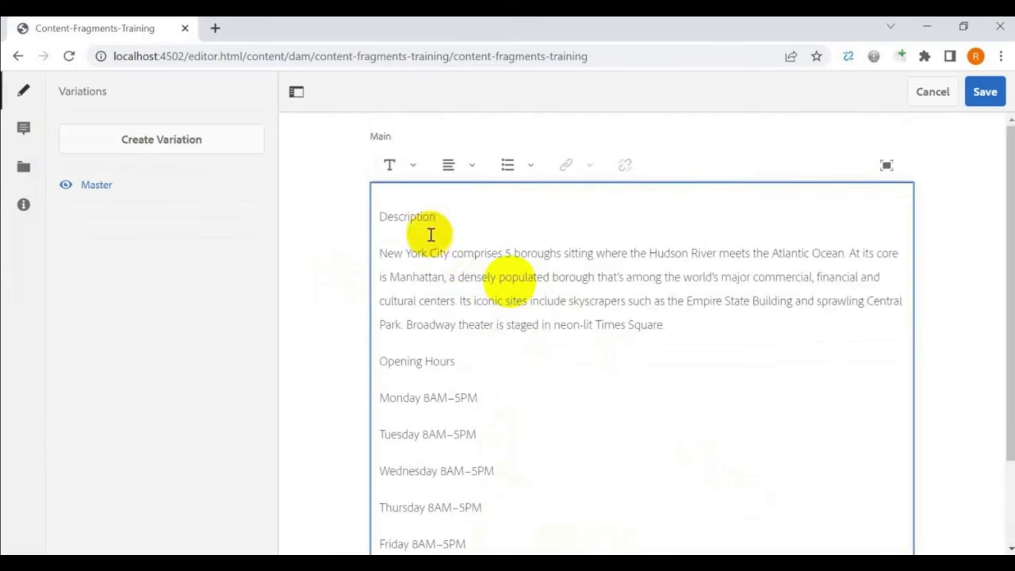
click(383, 214)
scroll(540, 381, down, 1)
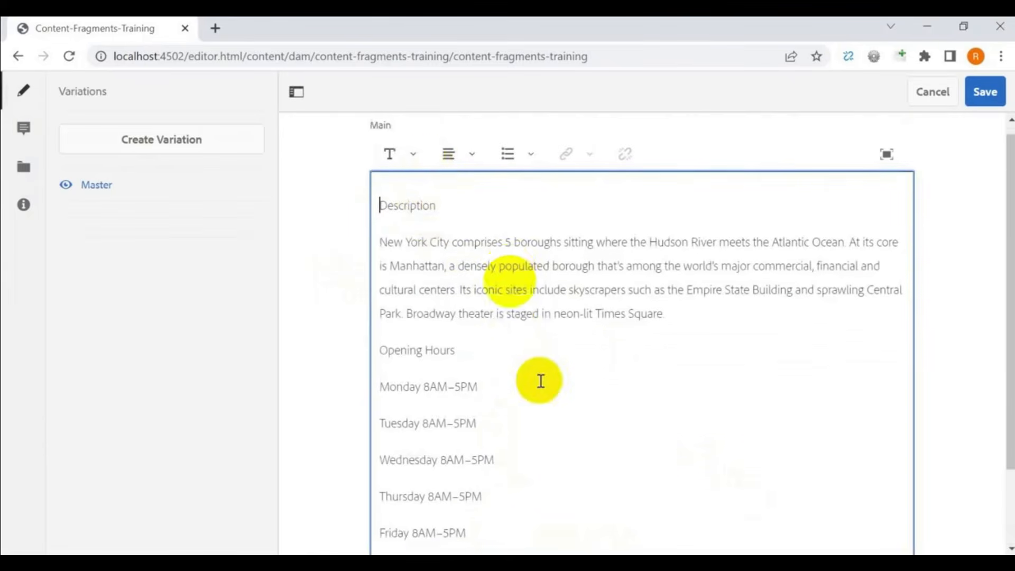
scroll(540, 381, down, 2)
drag(379, 254, 458, 510)
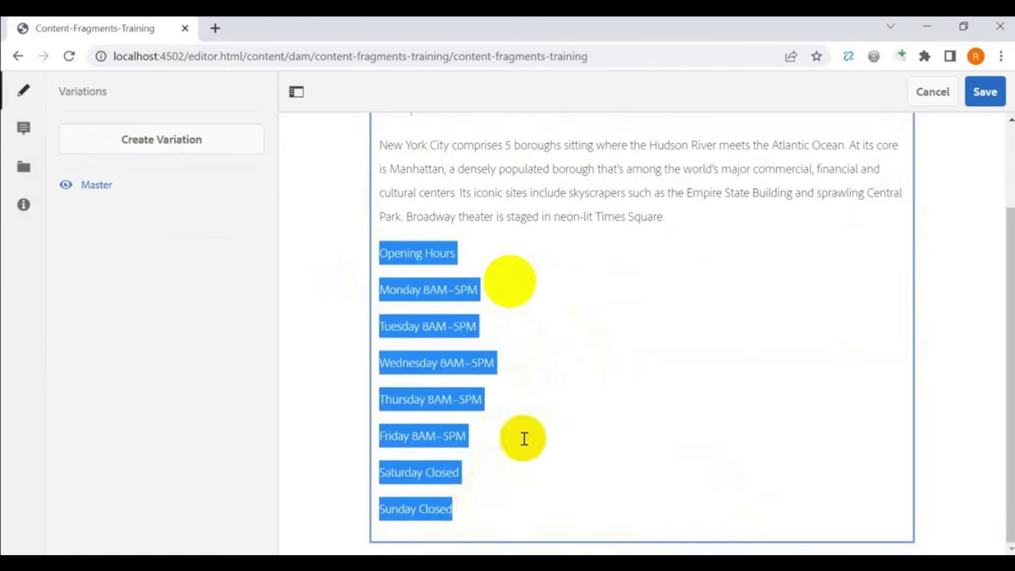
scroll(525, 439, up, 2)
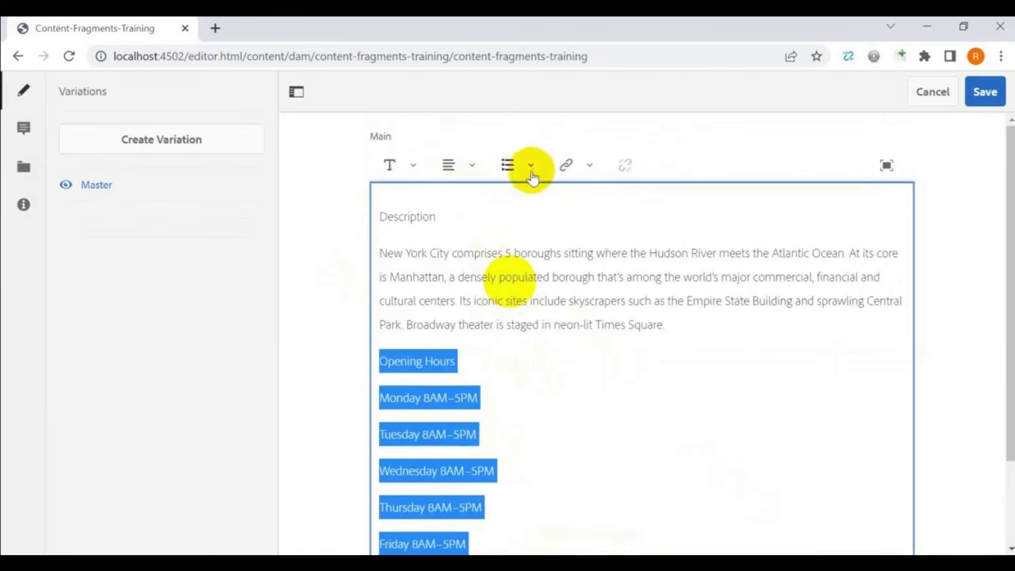
click(448, 205)
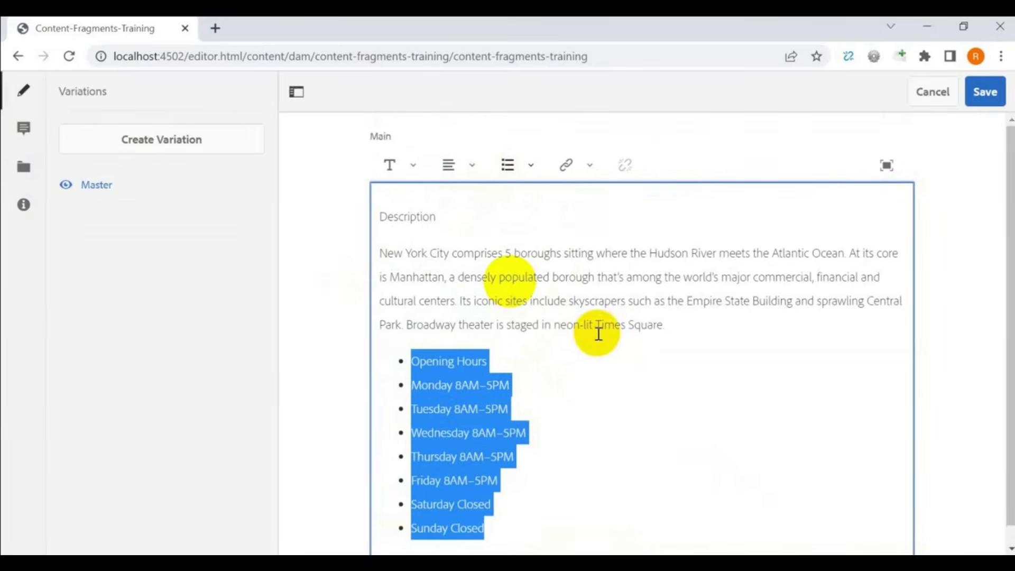
- Make the Description heading bold
drag(453, 231, 397, 216)
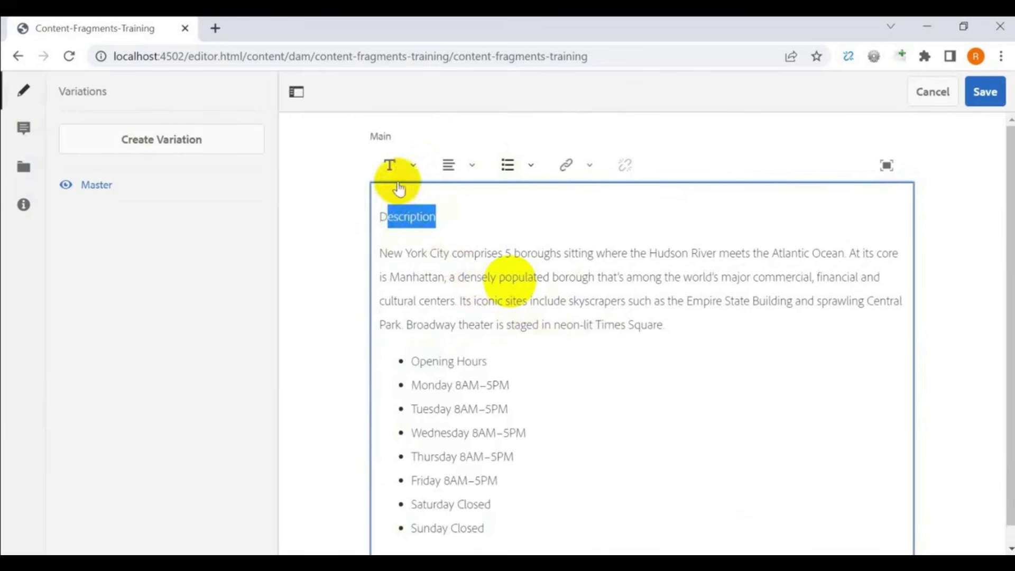
click(493, 223)
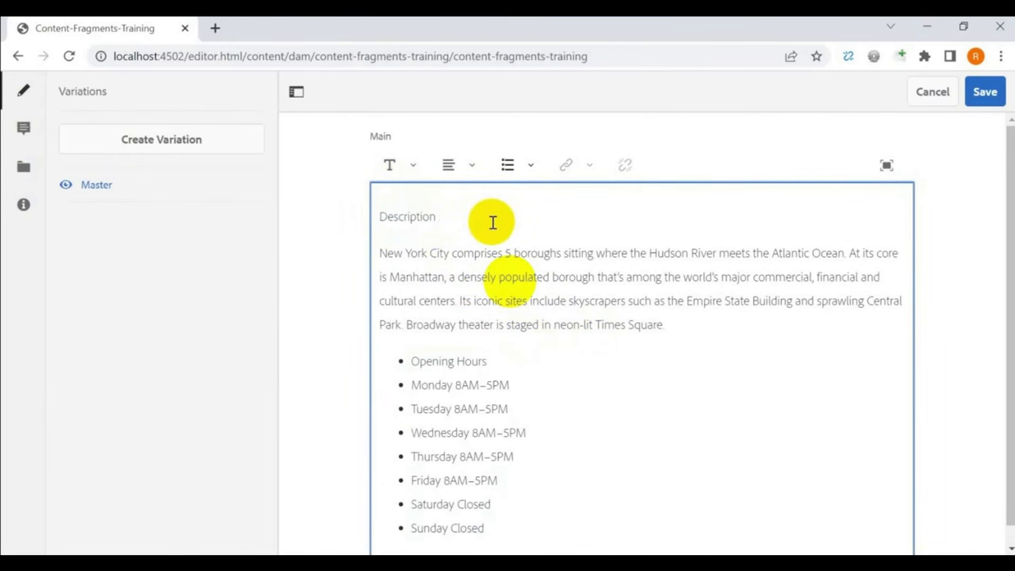
drag(493, 222, 381, 219)
click(414, 168)
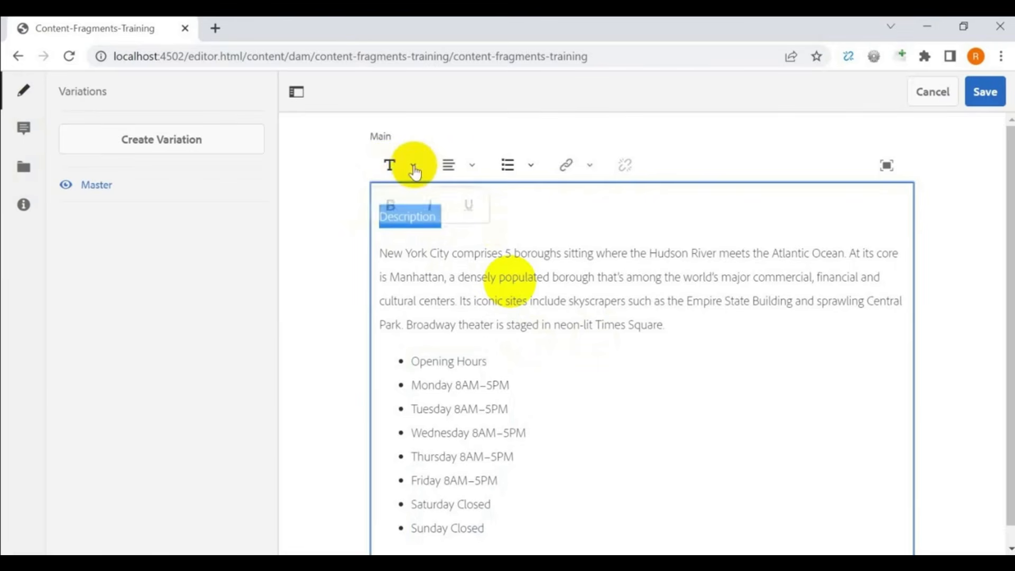
click(393, 205)
click(482, 272)
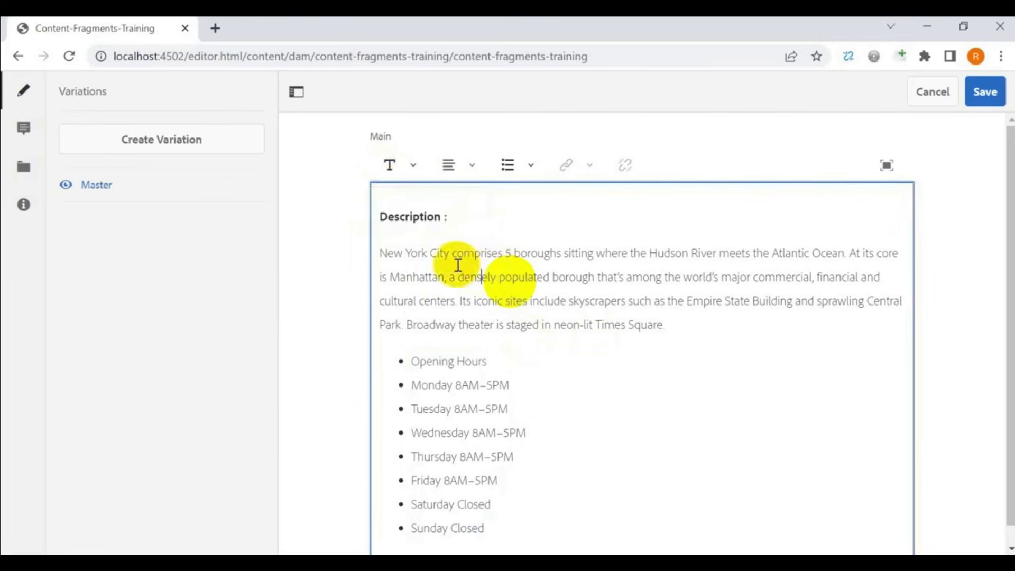
- Save the fragment's edited New York content
drag(383, 253, 667, 325)
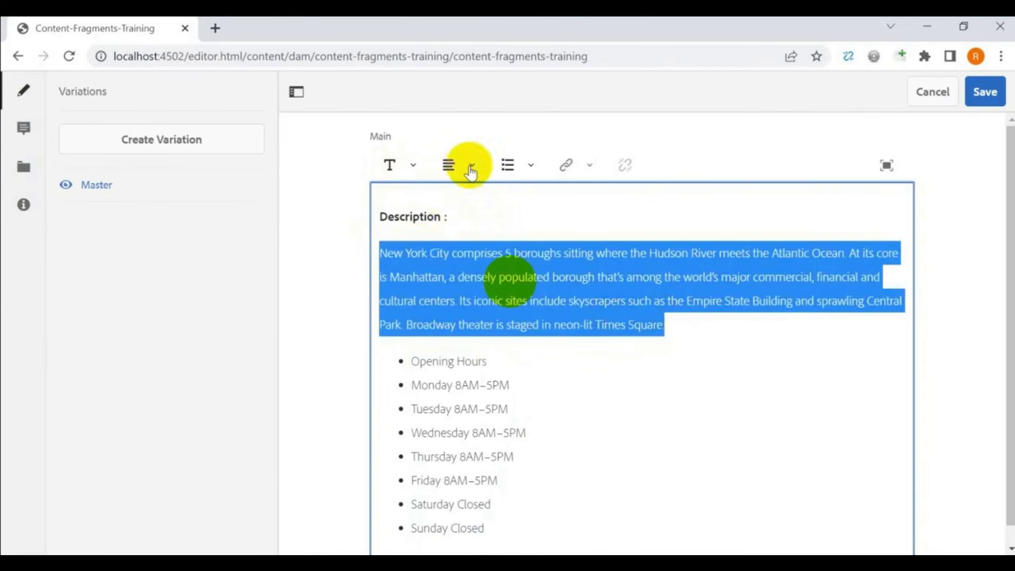
click(564, 253)
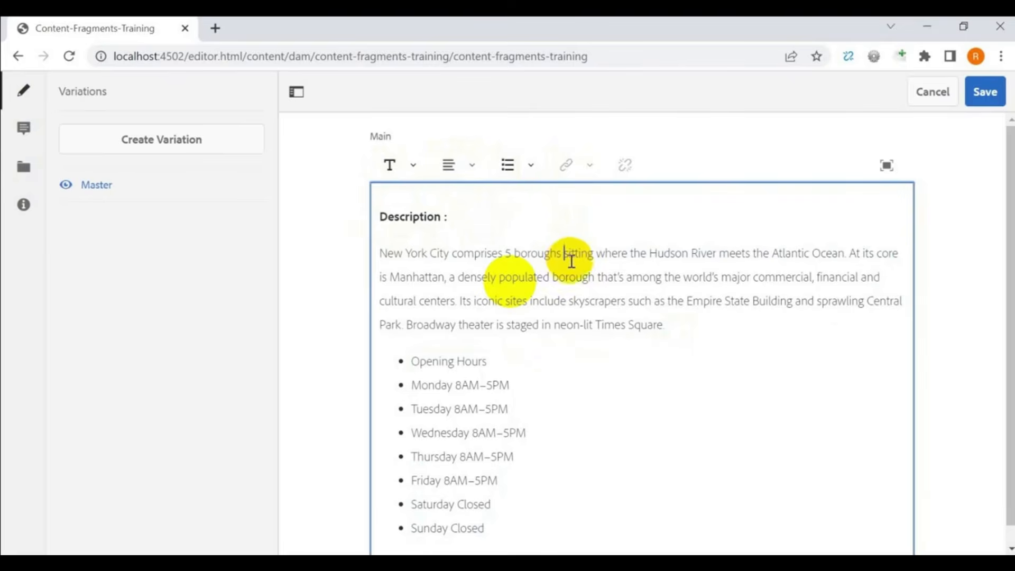
scroll(590, 325, down, 1)
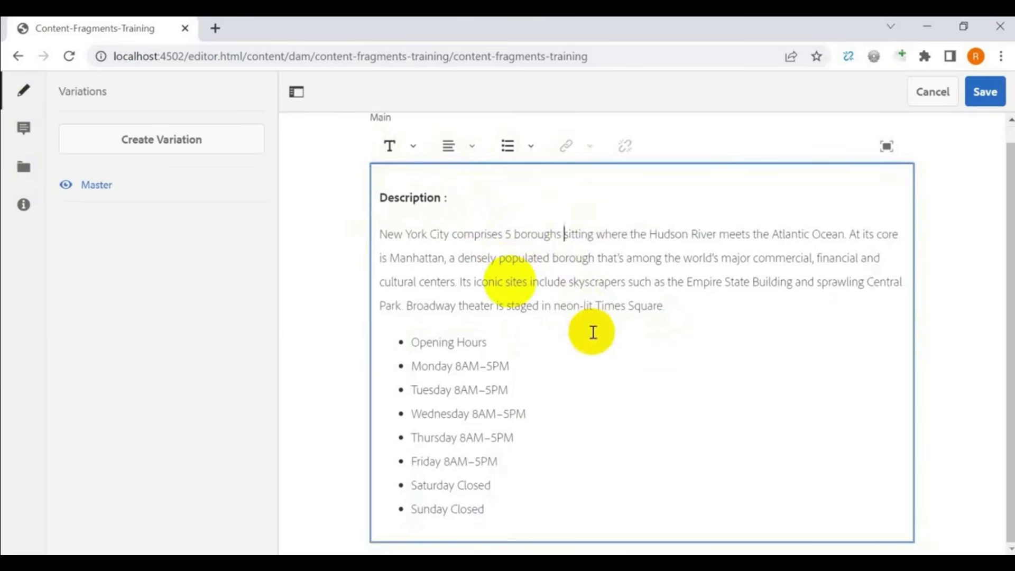
click(985, 93)
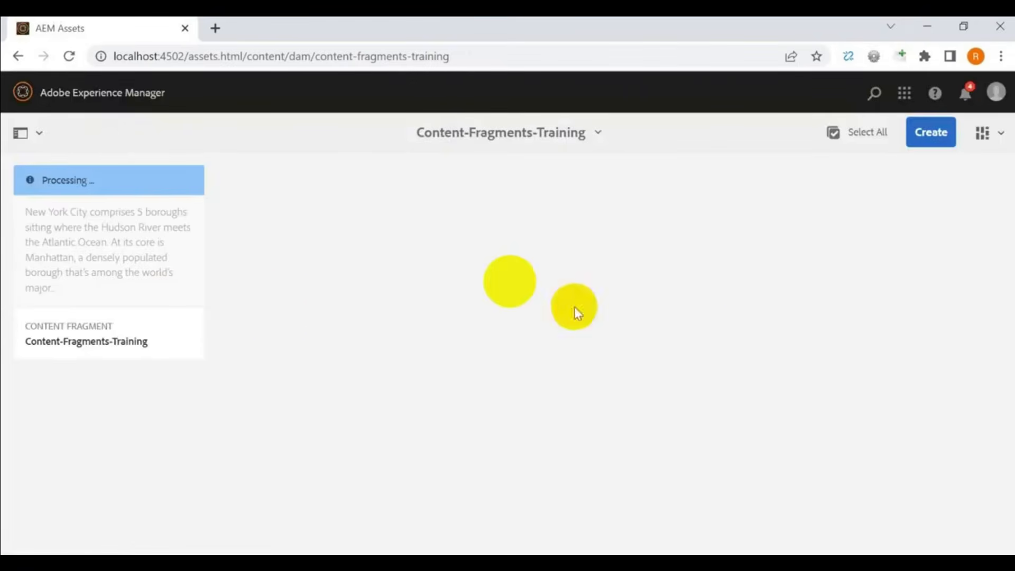
- Publish the Content-Fragments-Training fragment now through Manage Publication
mouse_move(65, 214)
click(52, 190)
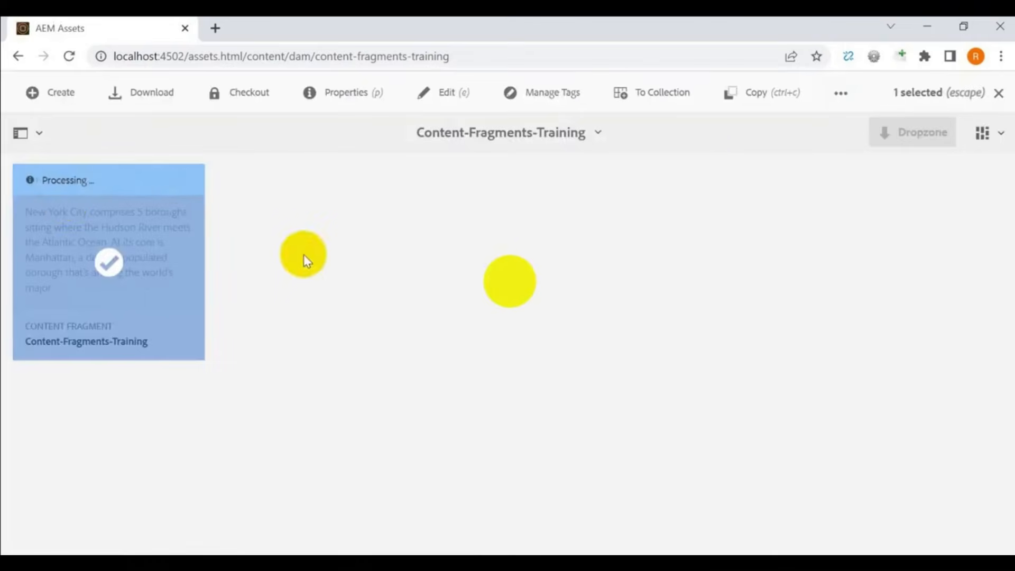
click(841, 94)
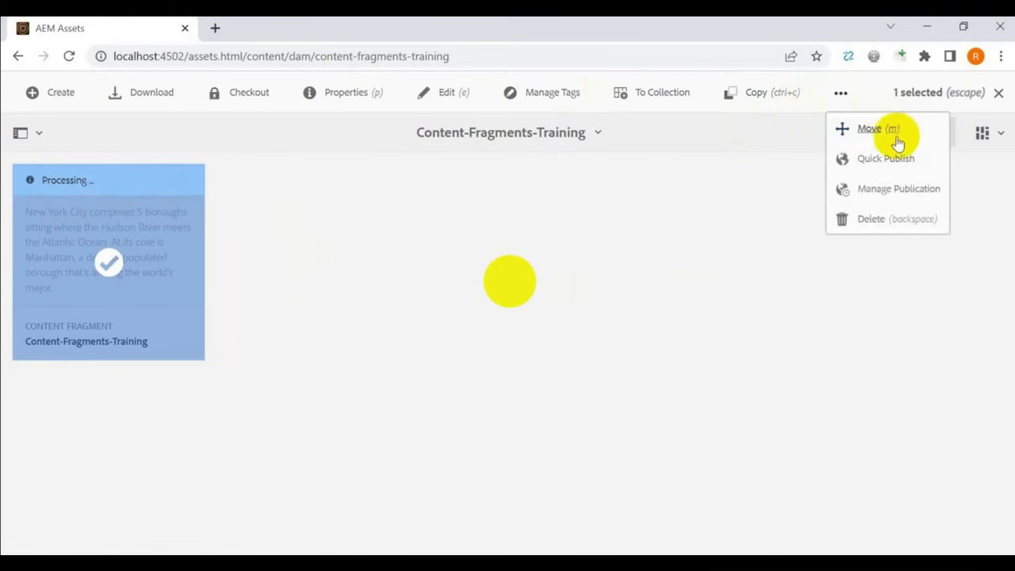
click(892, 196)
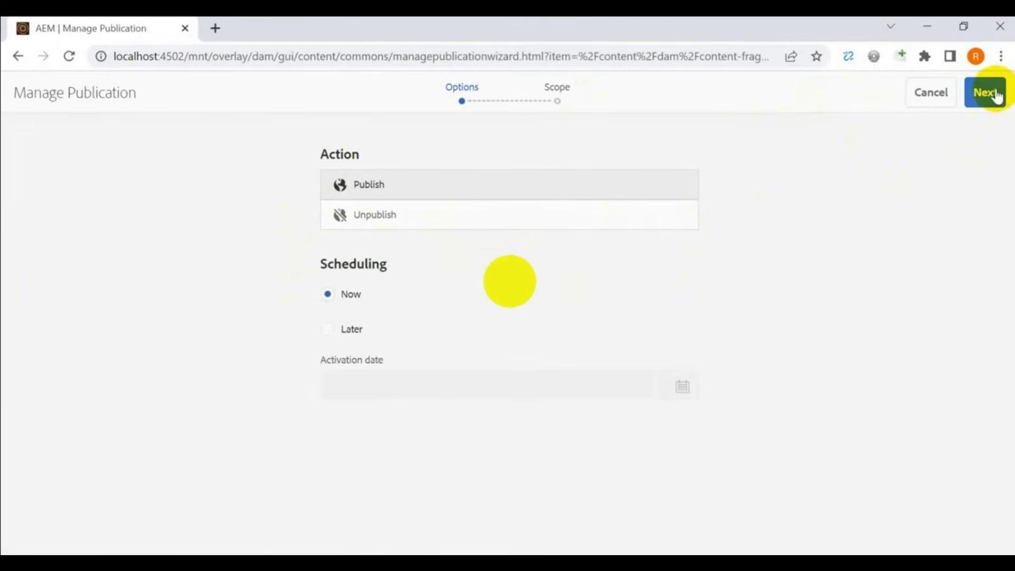
click(987, 94)
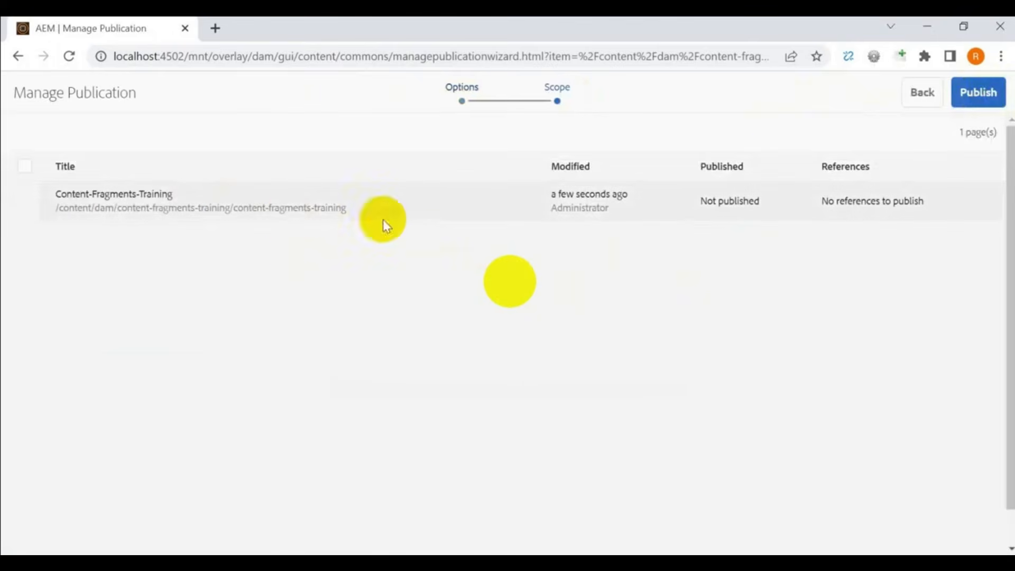
click(14, 207)
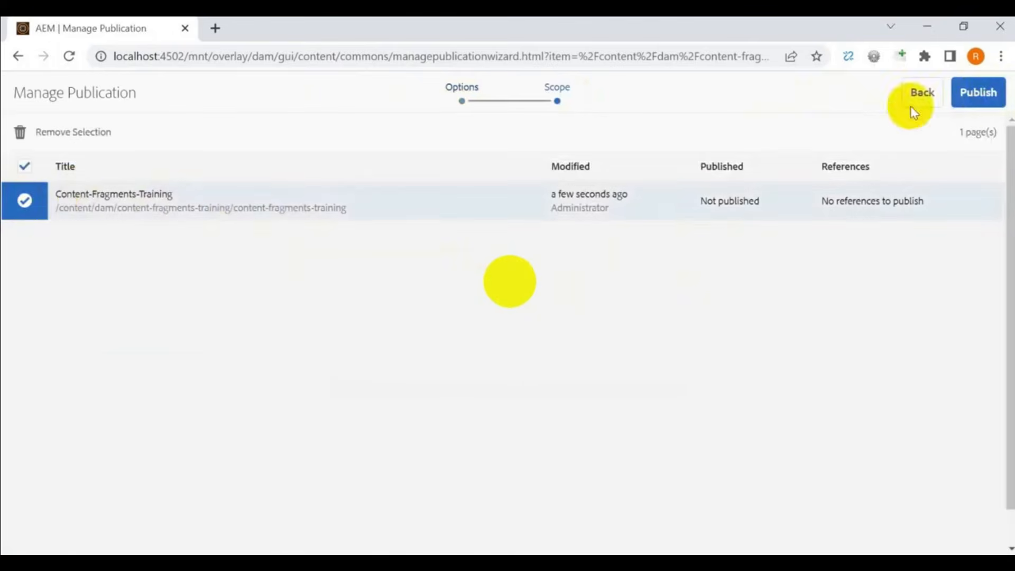
click(990, 96)
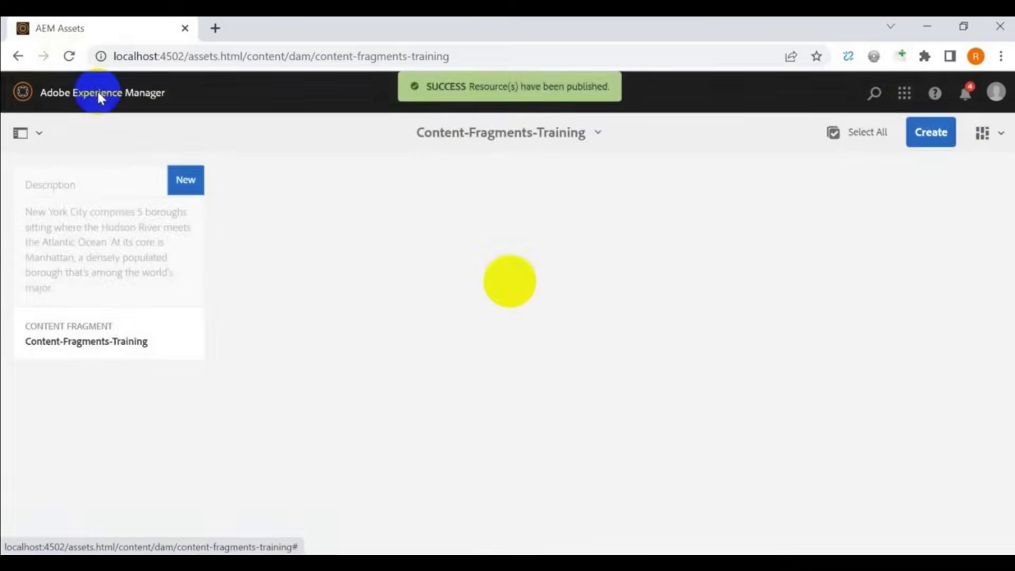
- Browse Sites to We.Retail > Language Masters > English and edit the Experience page
click(99, 95)
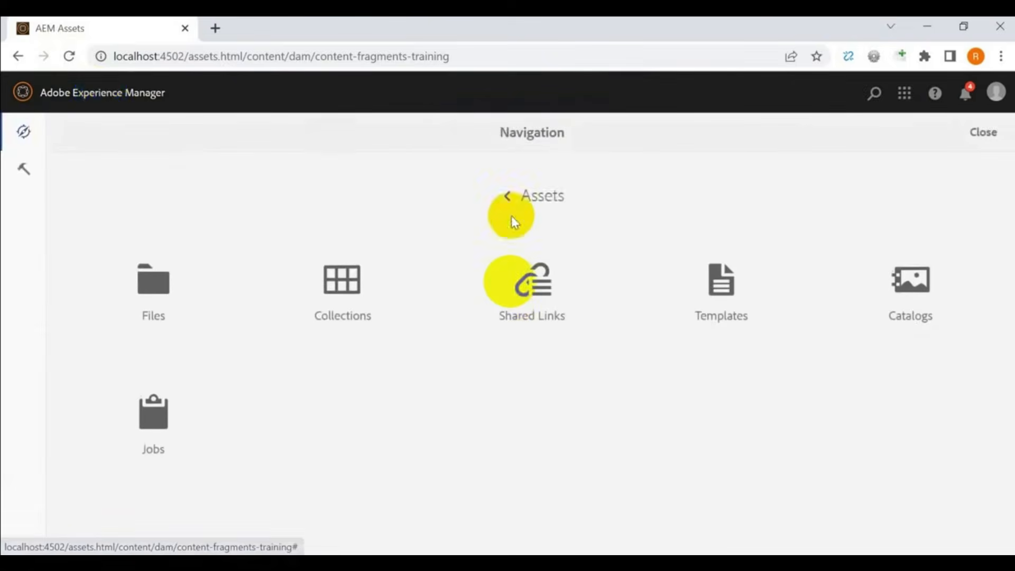
click(512, 197)
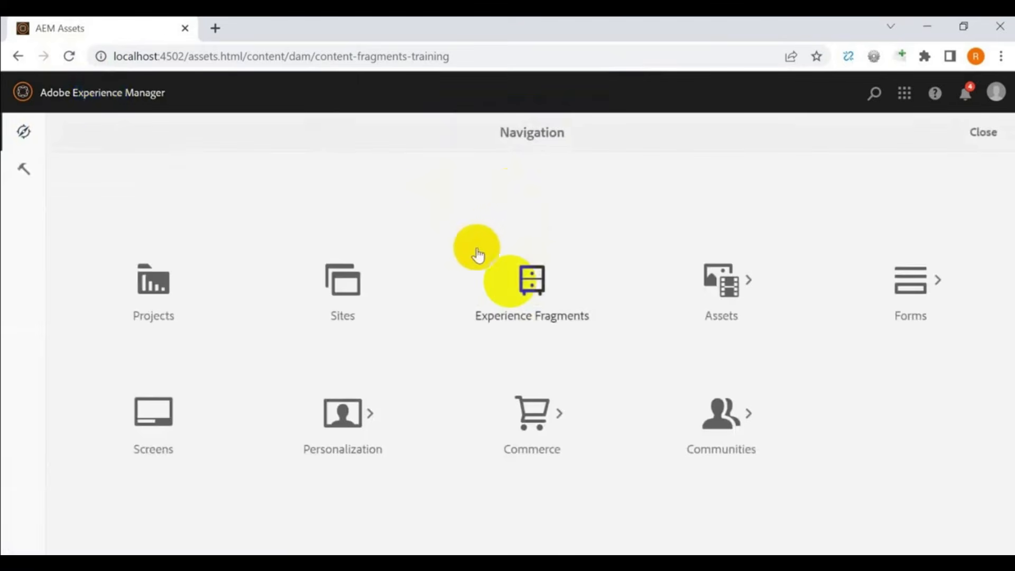
click(341, 292)
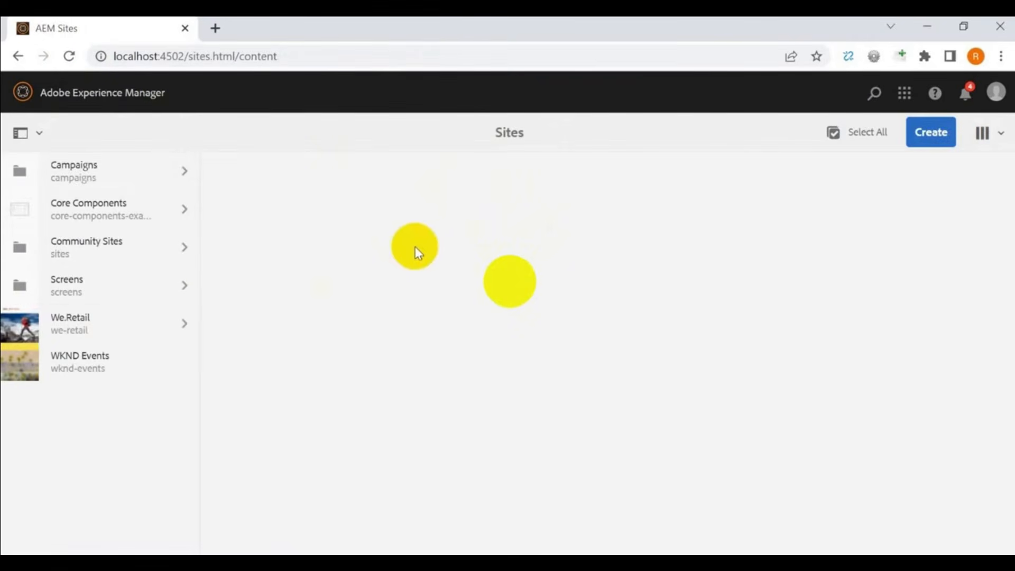
click(184, 326)
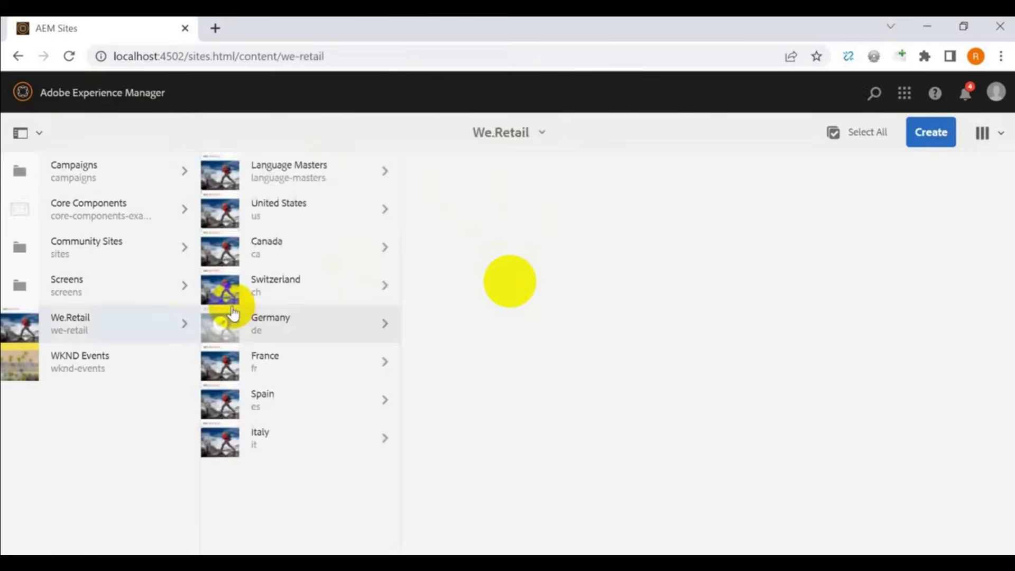
click(379, 175)
click(578, 174)
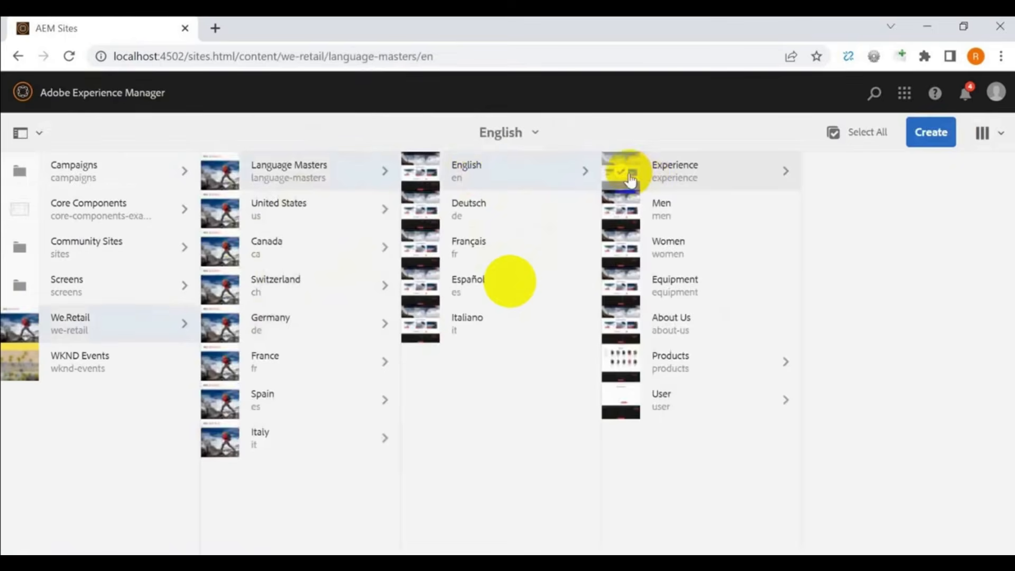
click(623, 169)
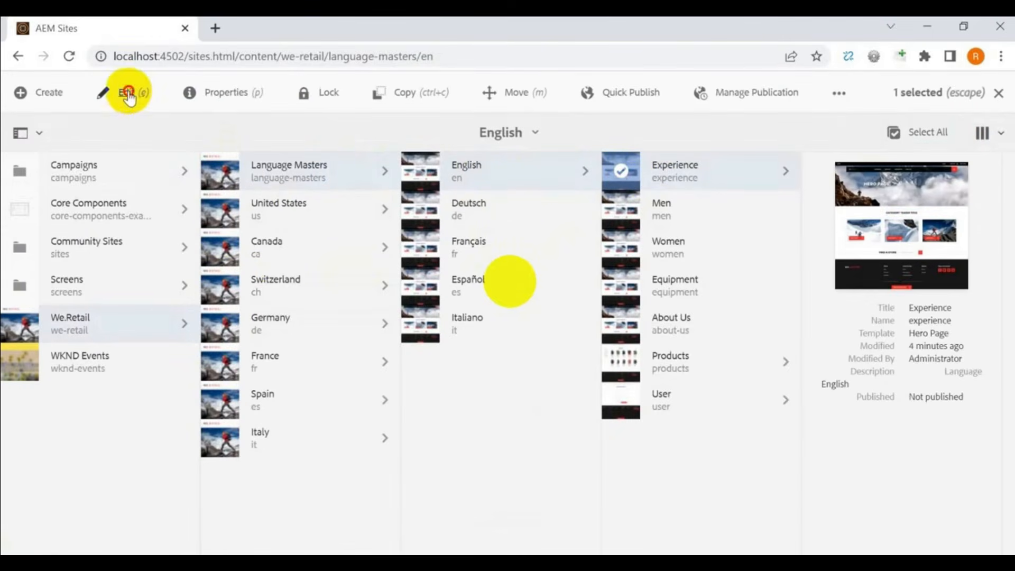
click(128, 94)
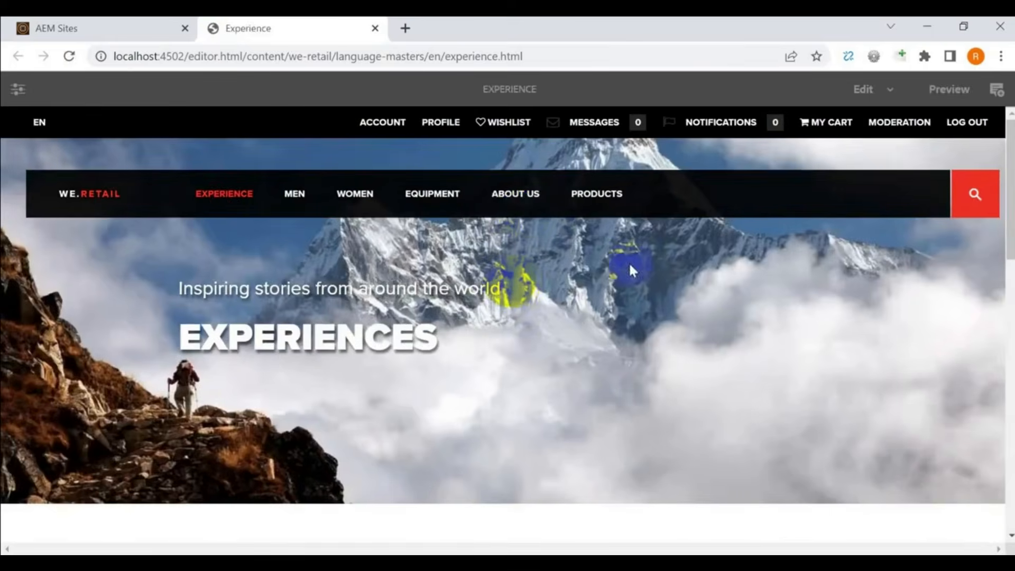
- Insert a Content Fragment component into the drop area below the Experience page's cards
scroll(680, 341, down, 15)
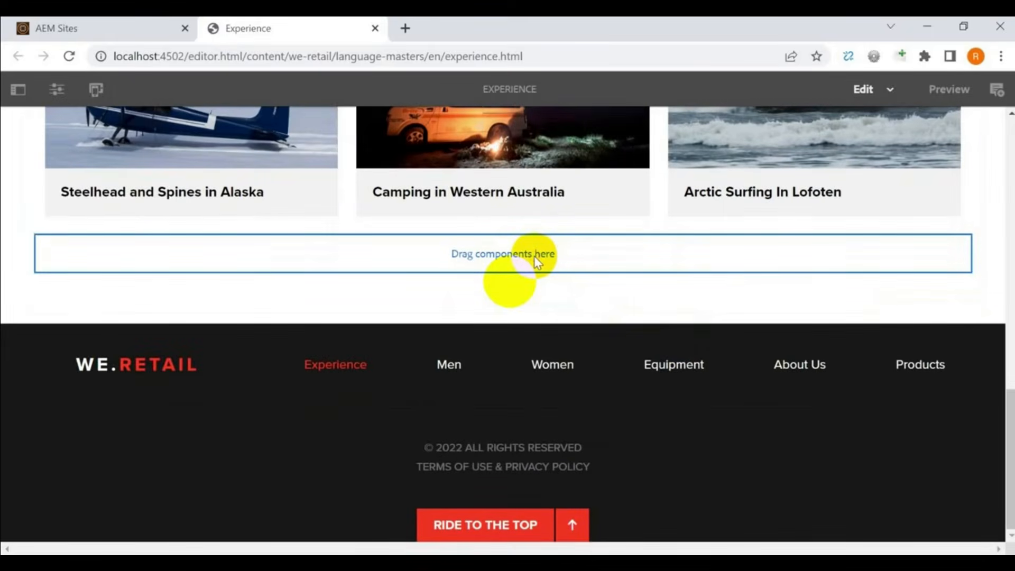
click(534, 256)
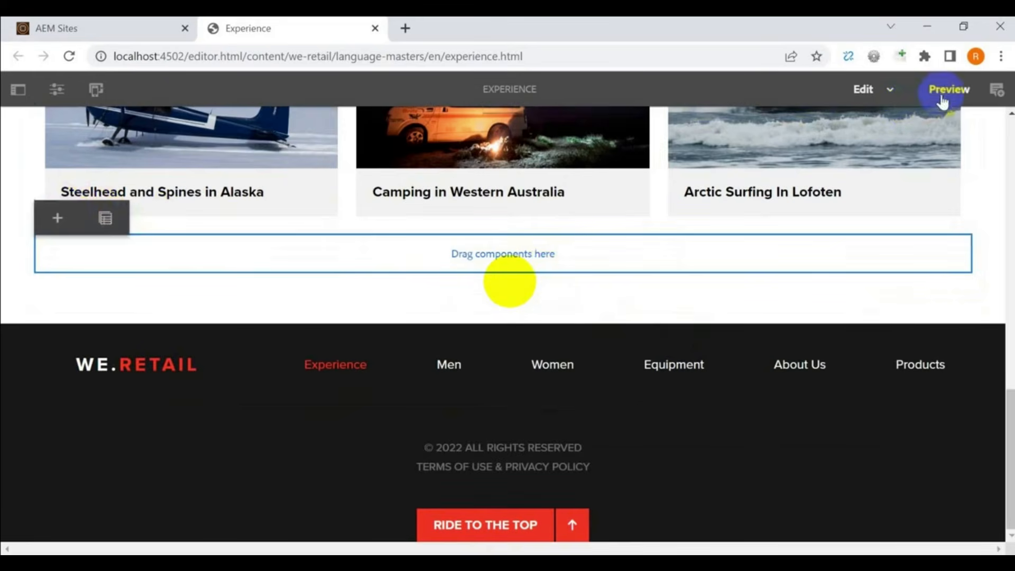
click(54, 220)
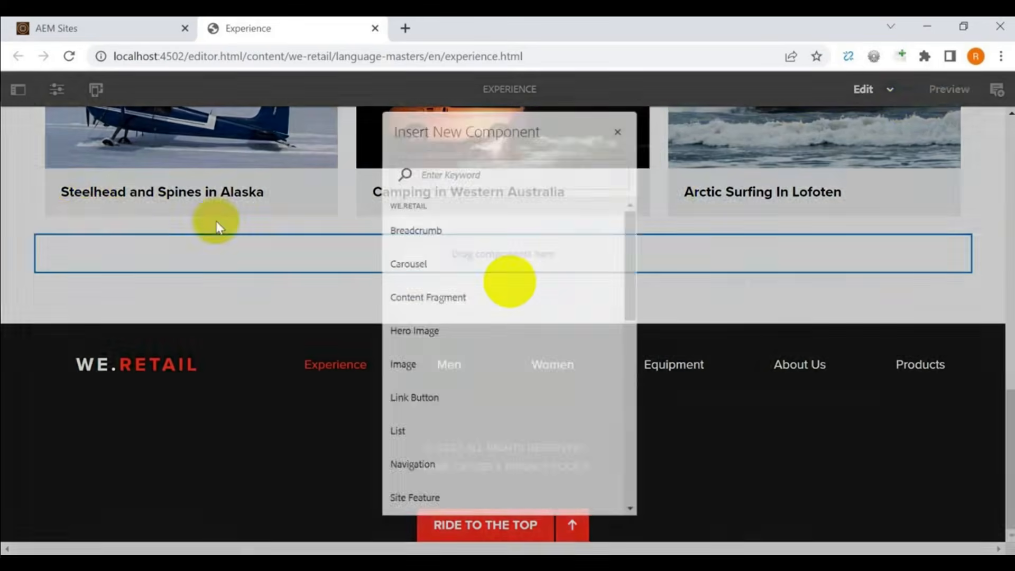
click(462, 299)
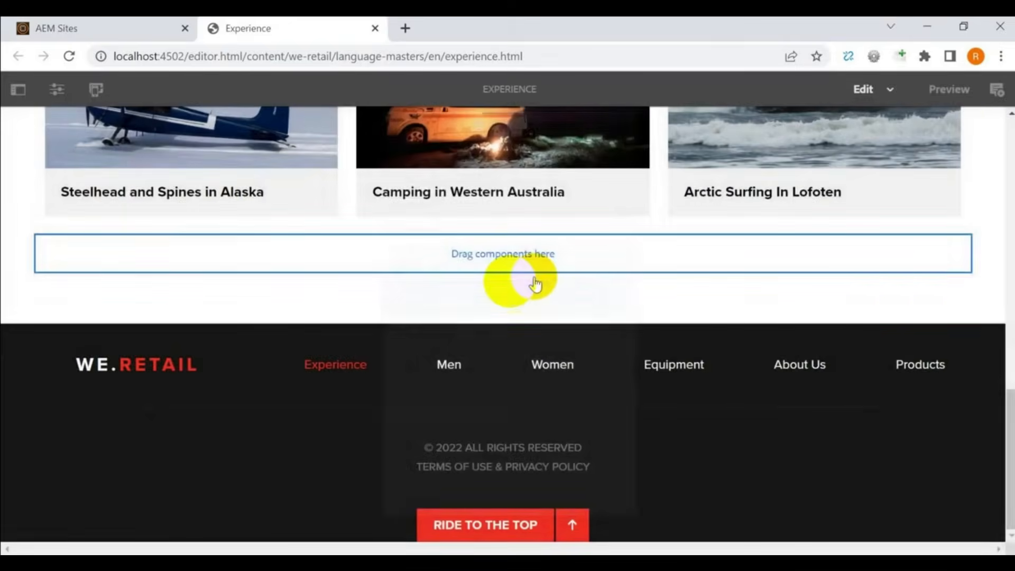
click(506, 249)
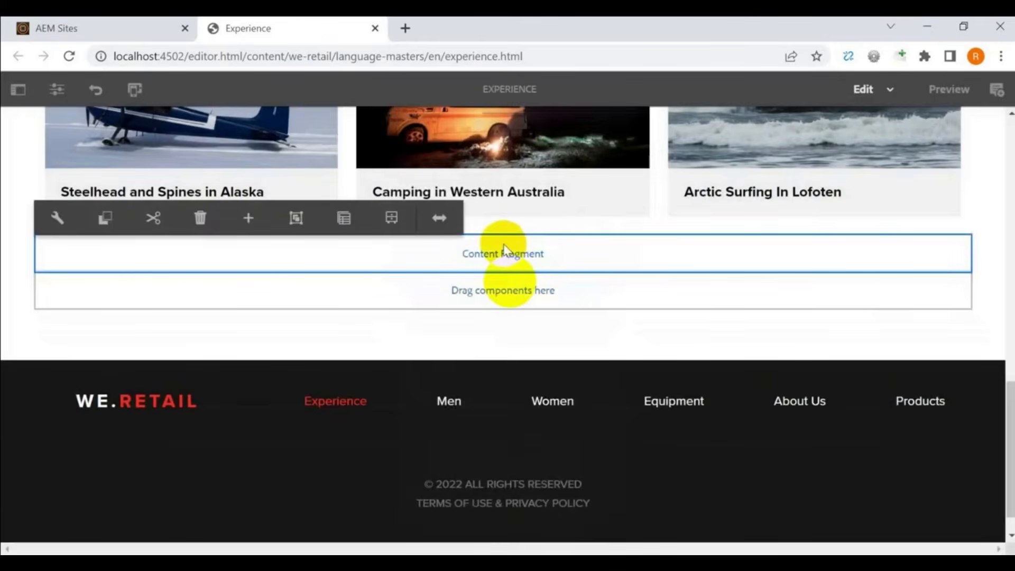
- Point the component to the content-fragments-training fragment in the content-fragments-training folder
click(46, 225)
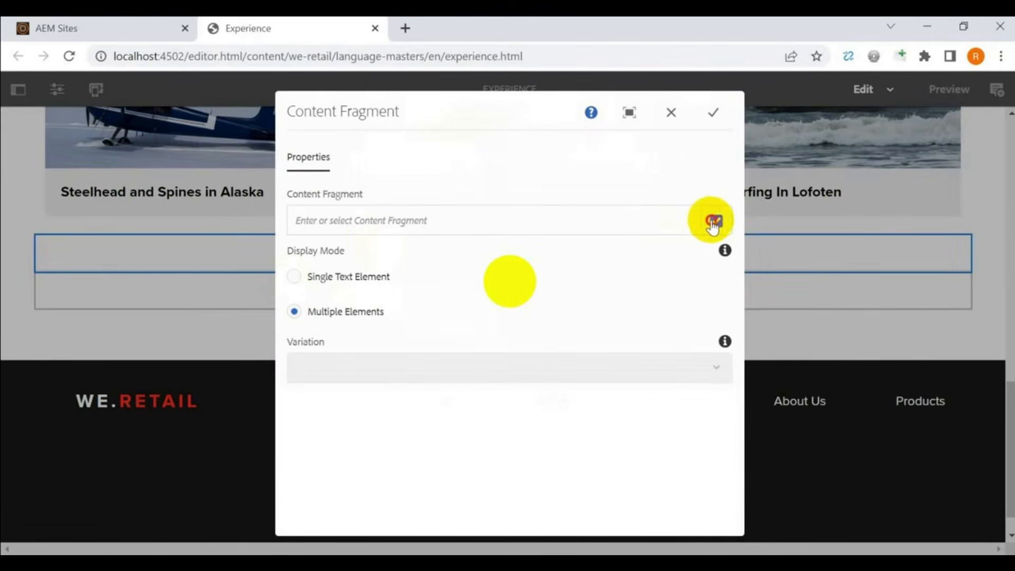
click(712, 221)
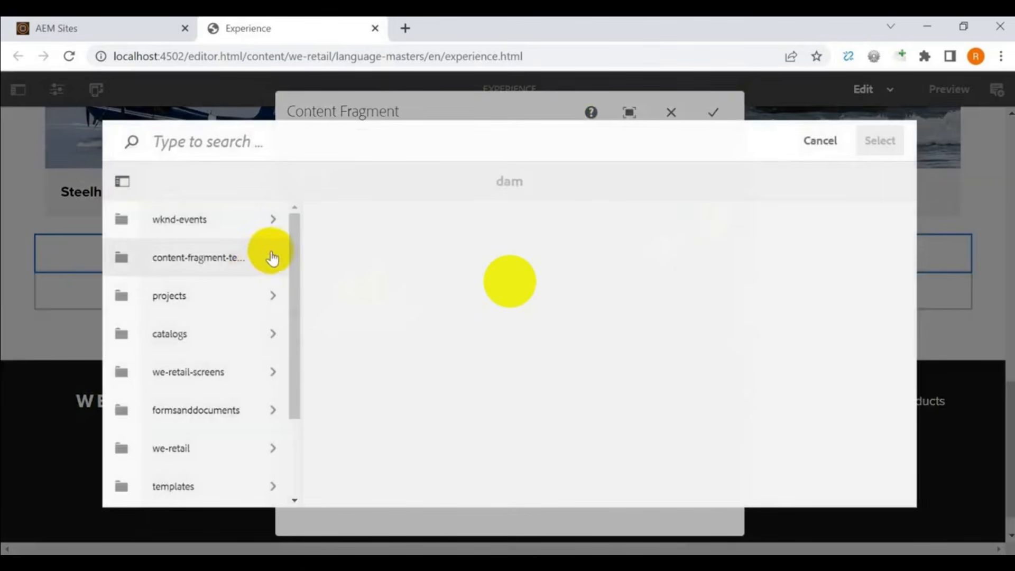
scroll(276, 379, down, 3)
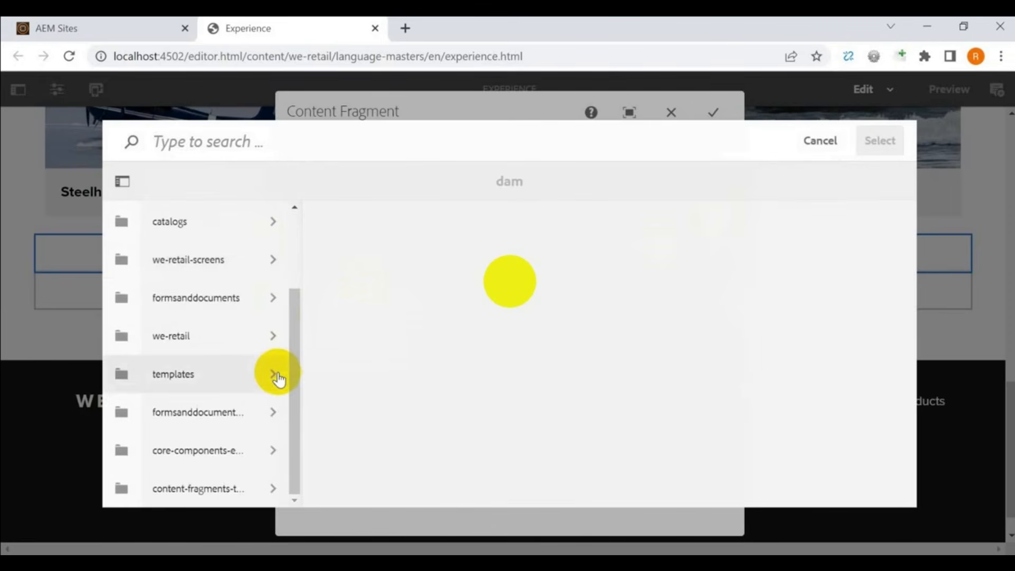
click(275, 488)
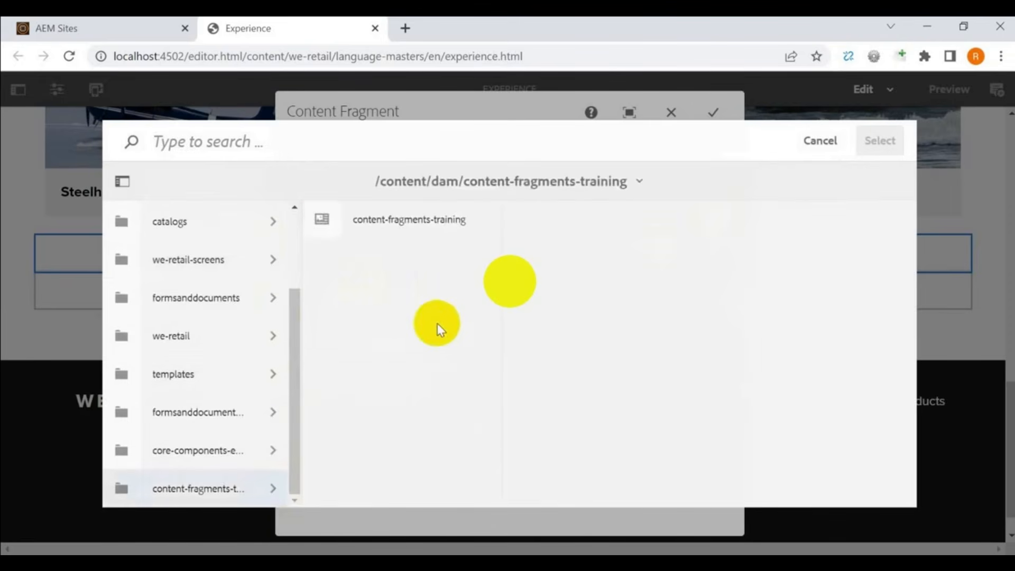
click(316, 222)
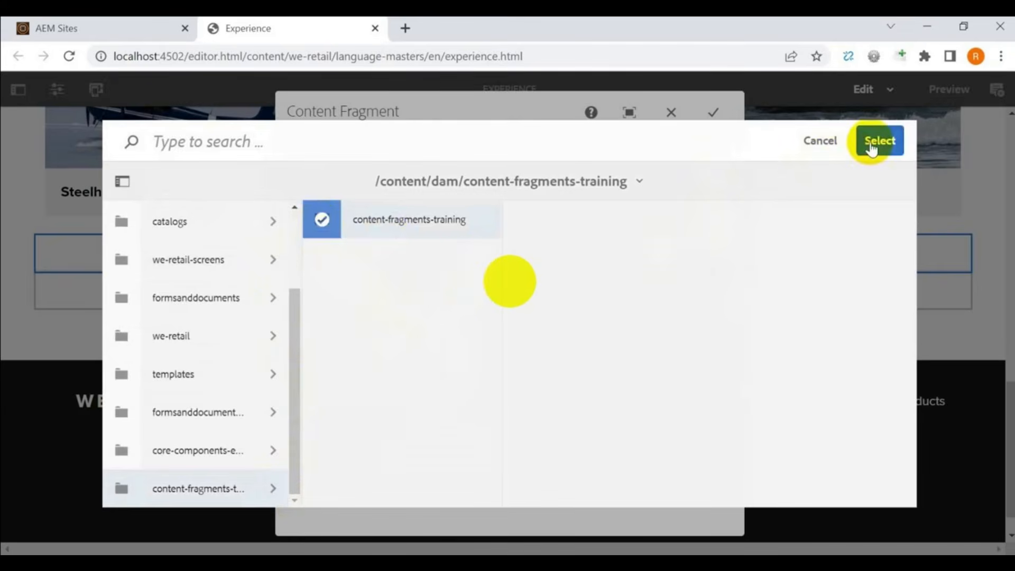
click(871, 150)
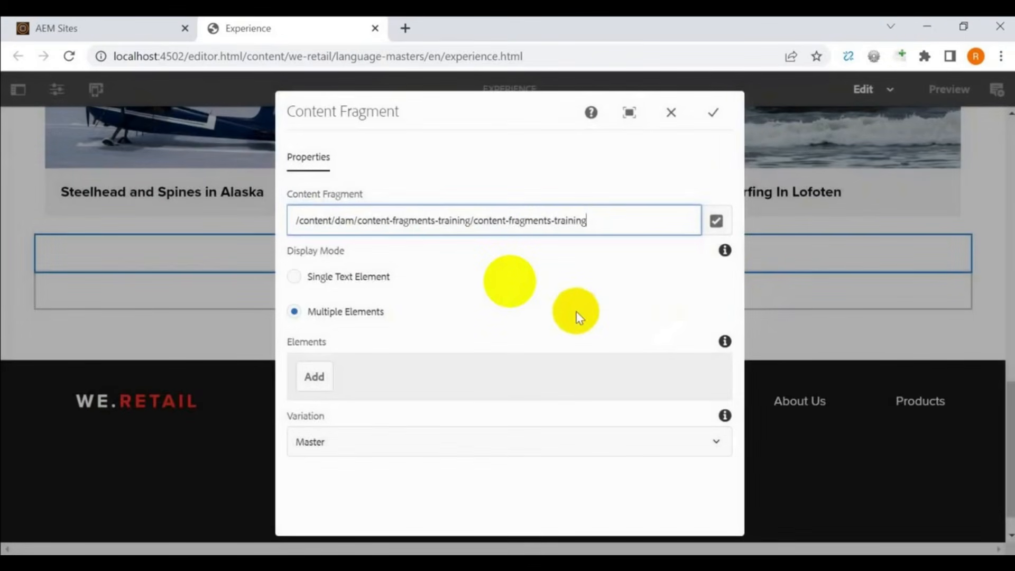
- Apply the Content Fragment settings and preview the page's New York description and hours
click(712, 115)
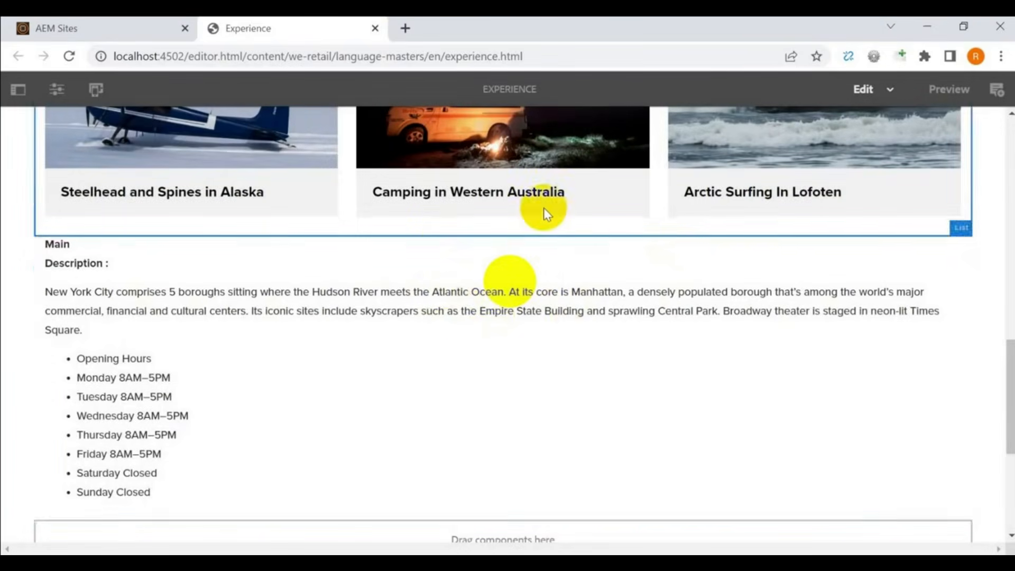
click(944, 90)
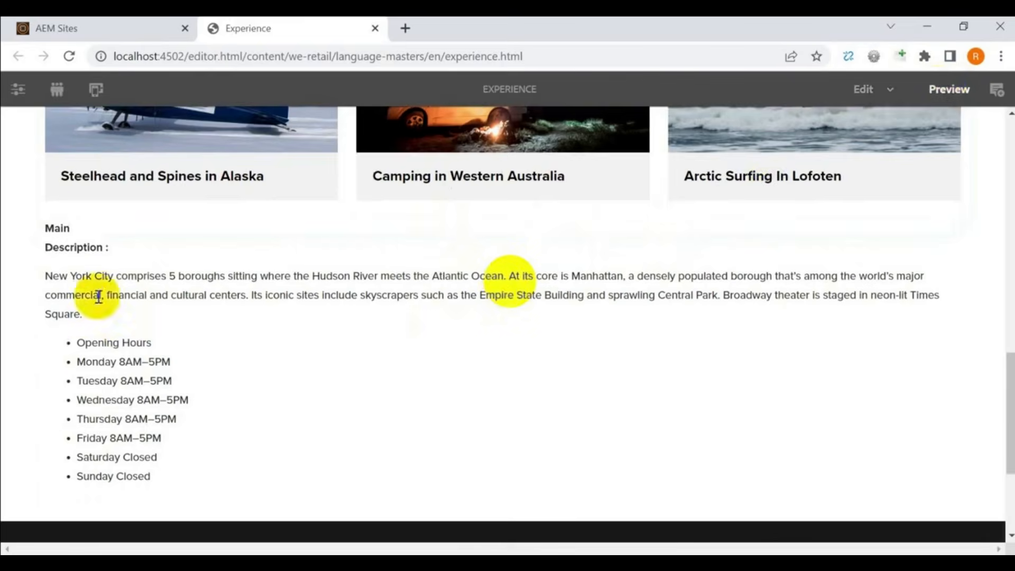
drag(47, 232, 180, 488)
click(227, 447)
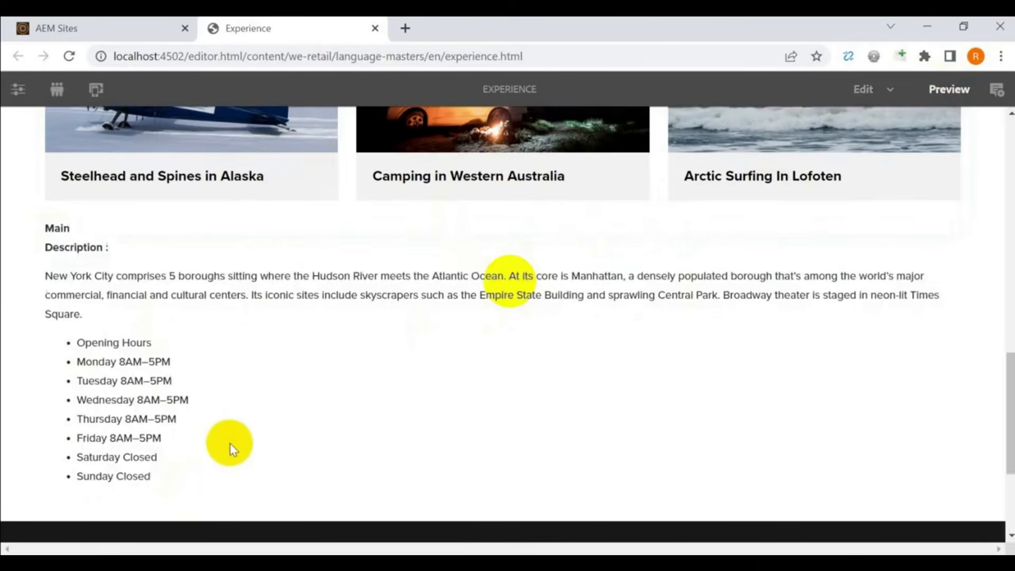
- View the Experience page as published and check the fragment text appears
click(53, 92)
click(18, 88)
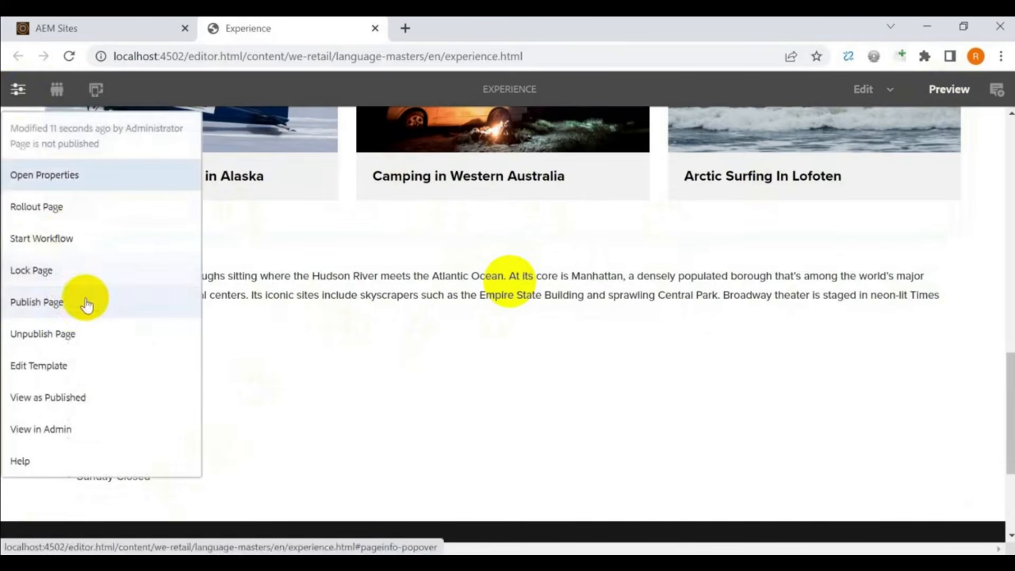
click(87, 397)
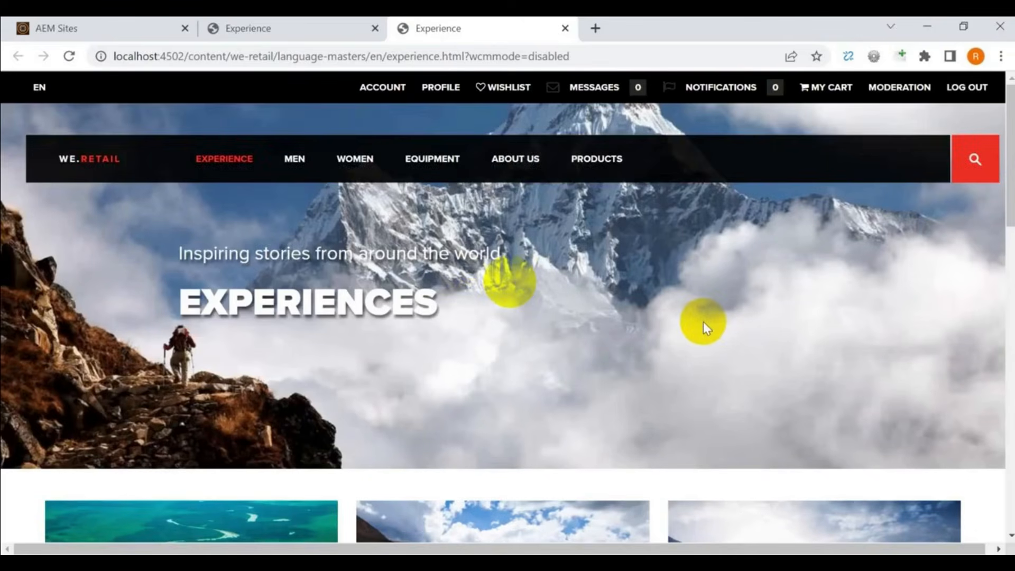
scroll(704, 323, down, 15)
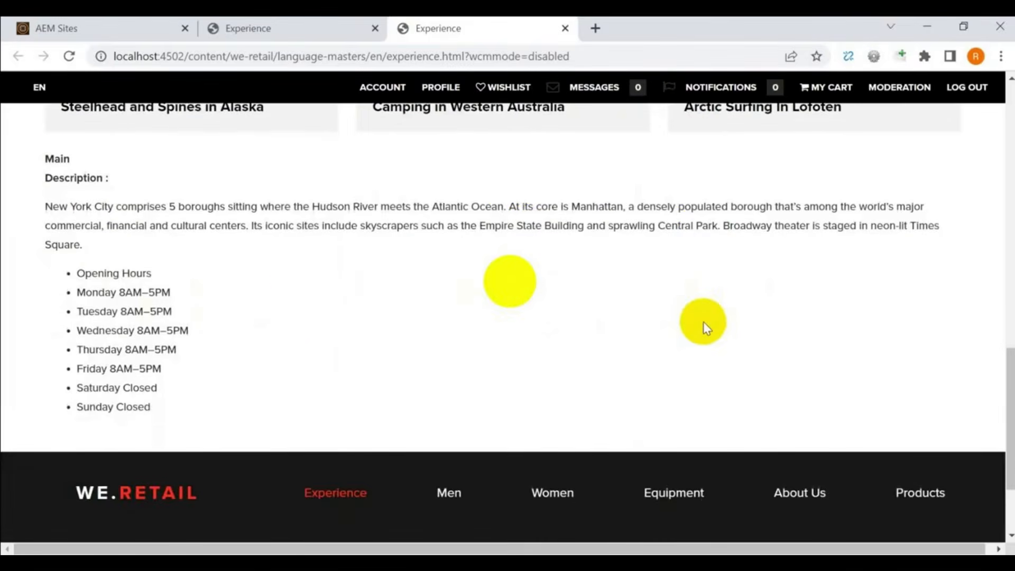
drag(35, 177, 171, 402)
click(381, 326)
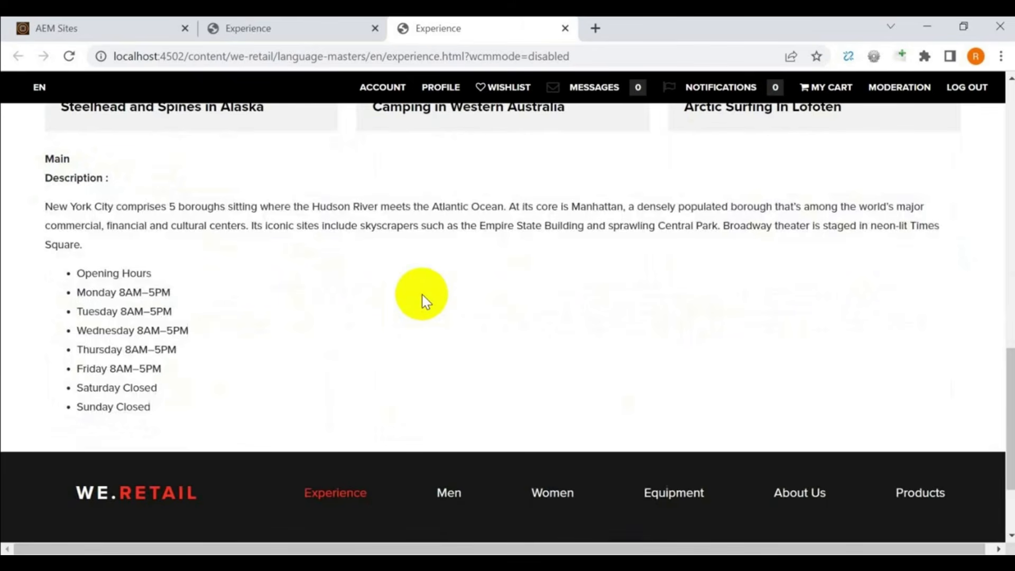